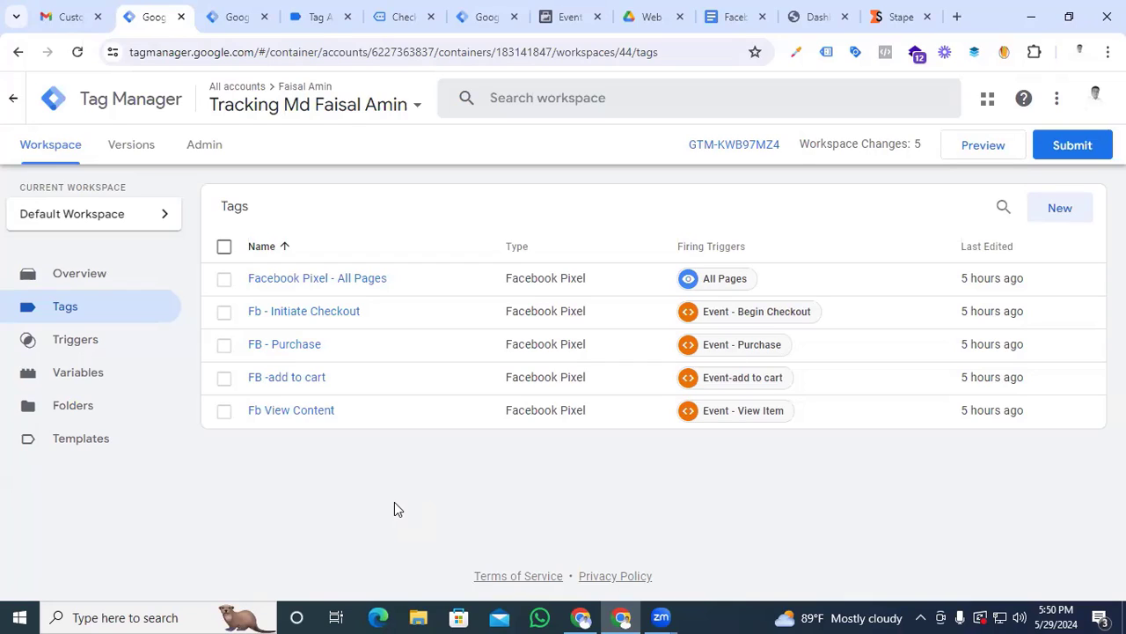
Create a new container with the Server target platform, using the owner's first name as the container name
left_click(237, 19)
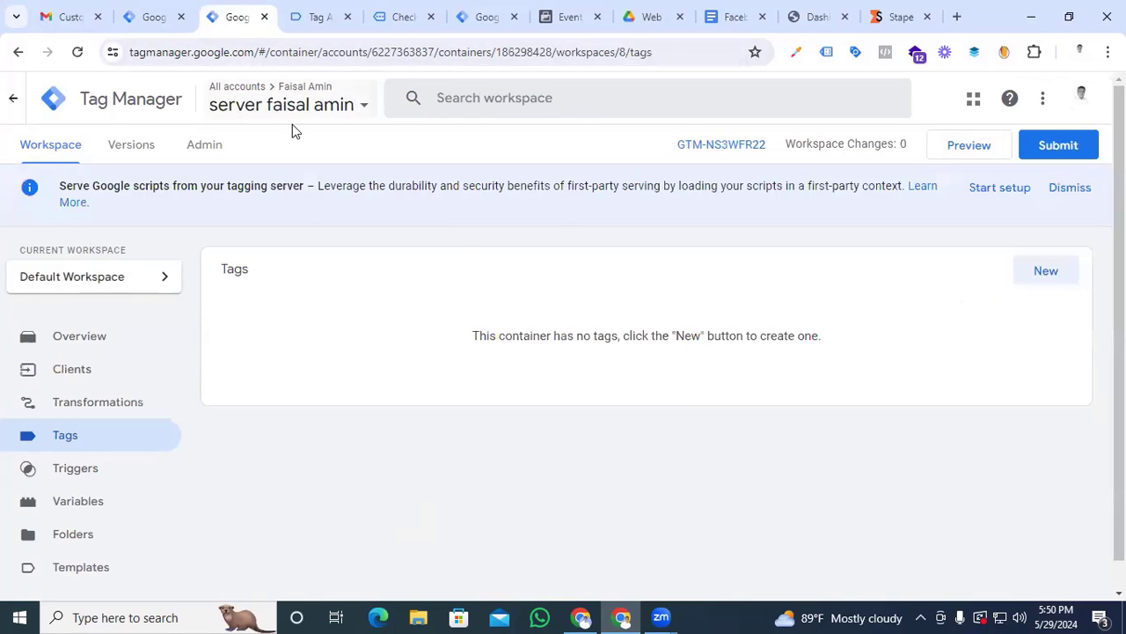
left_click(151, 20)
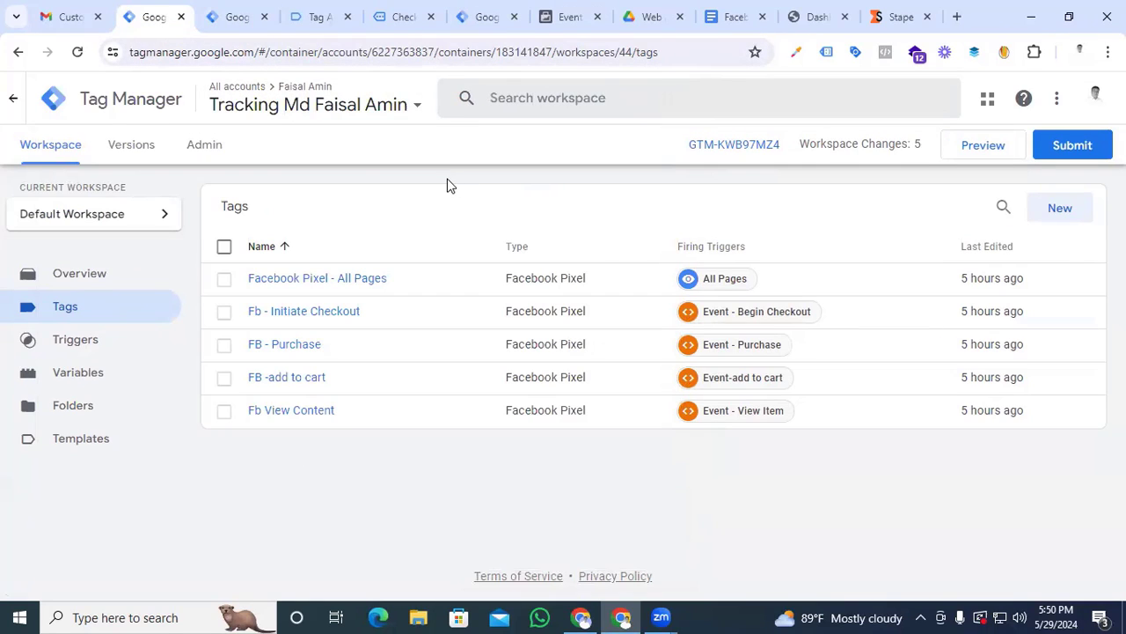
left_click(216, 146)
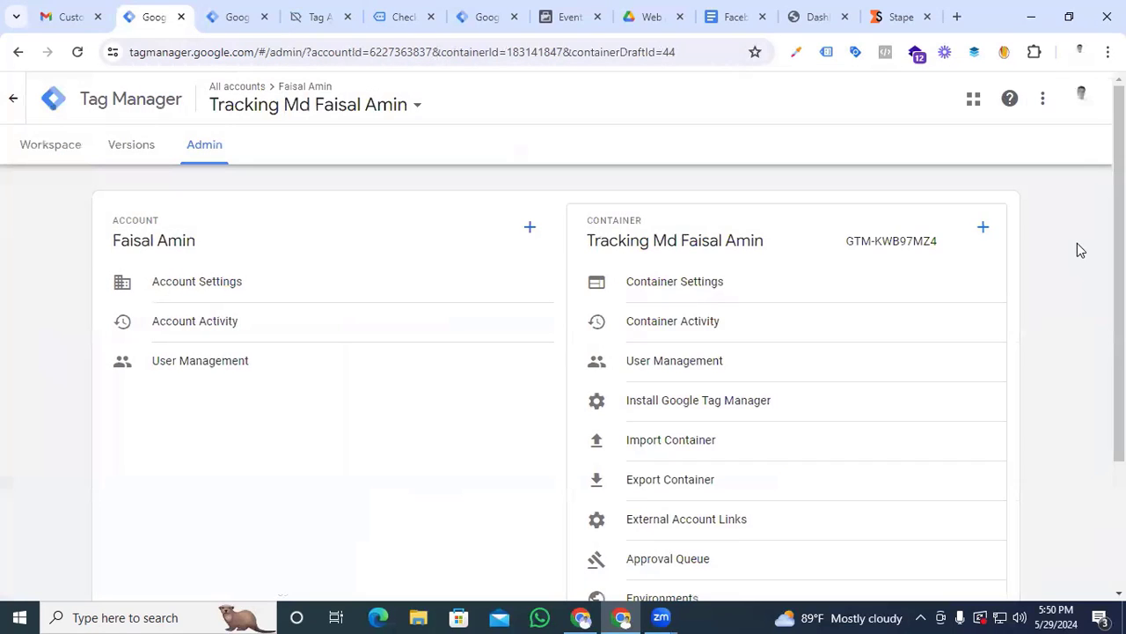
left_click(981, 229)
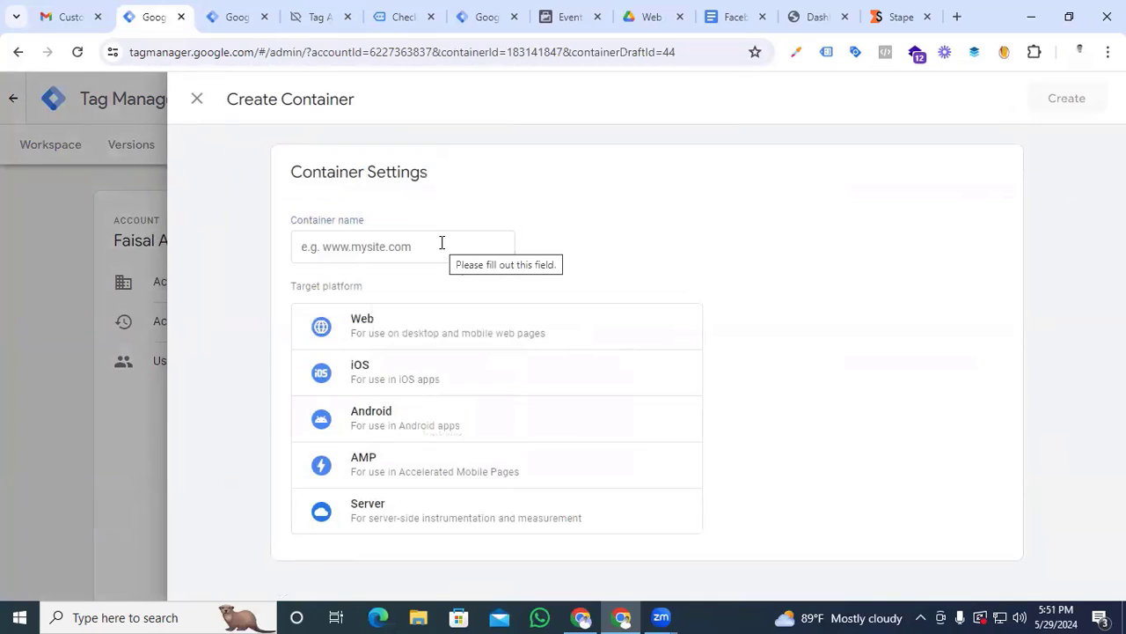
left_click(442, 243)
type("f")
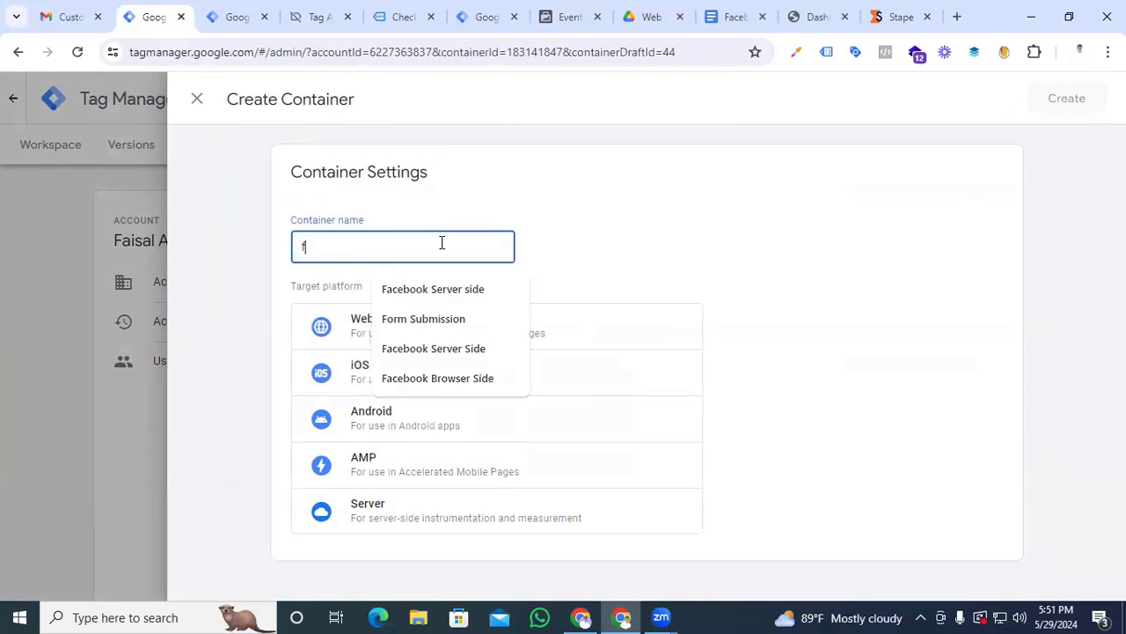
type("aisal")
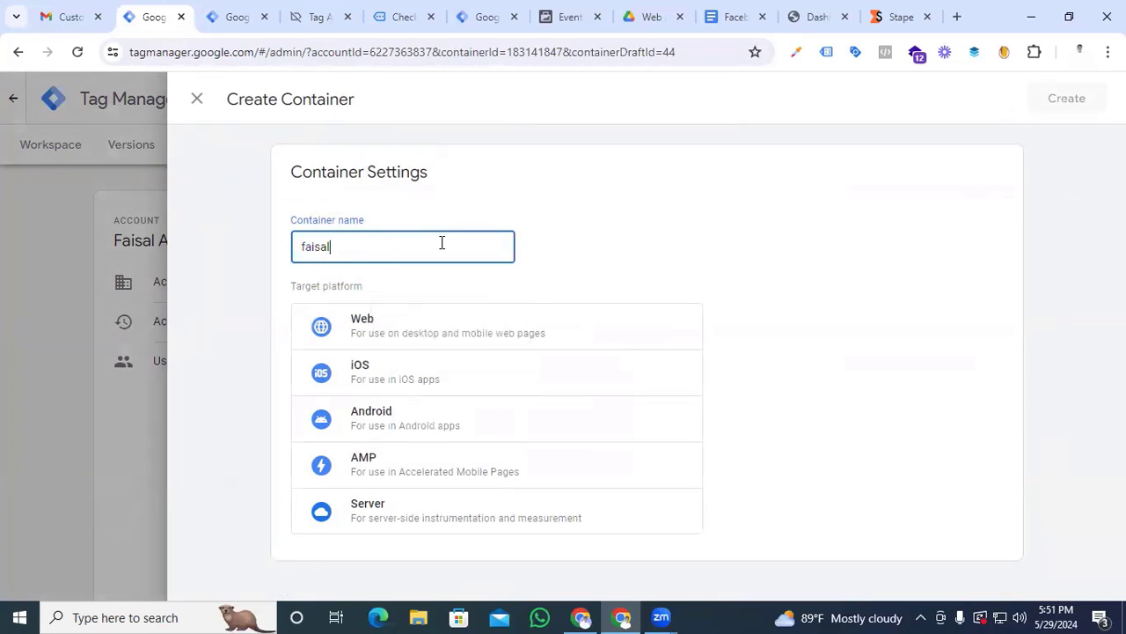
left_click(408, 526)
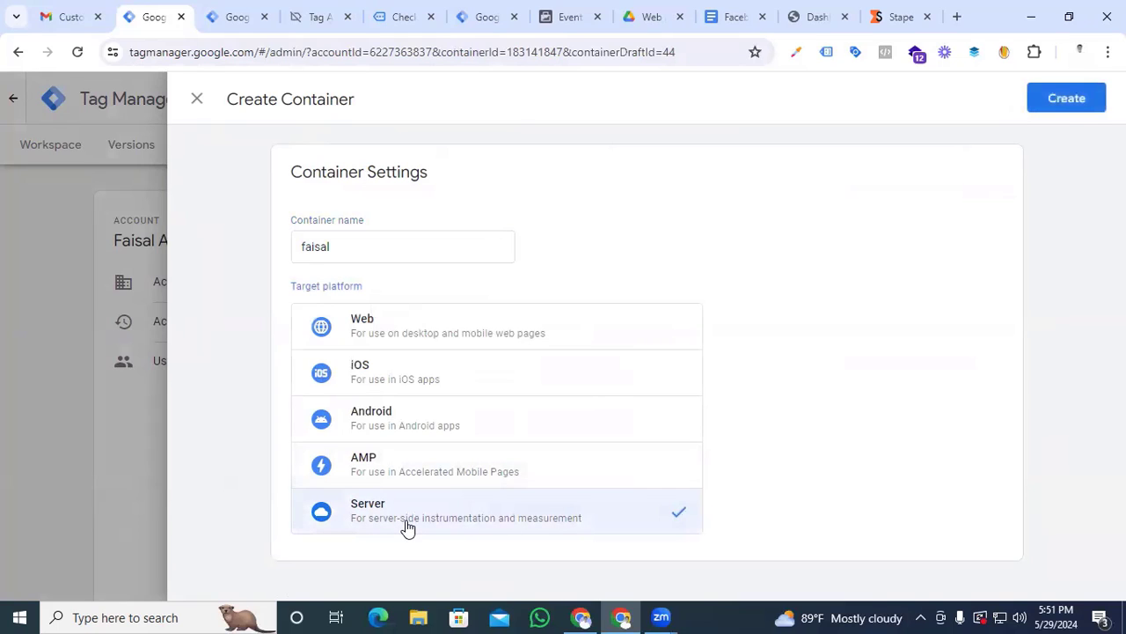
left_click(1066, 103)
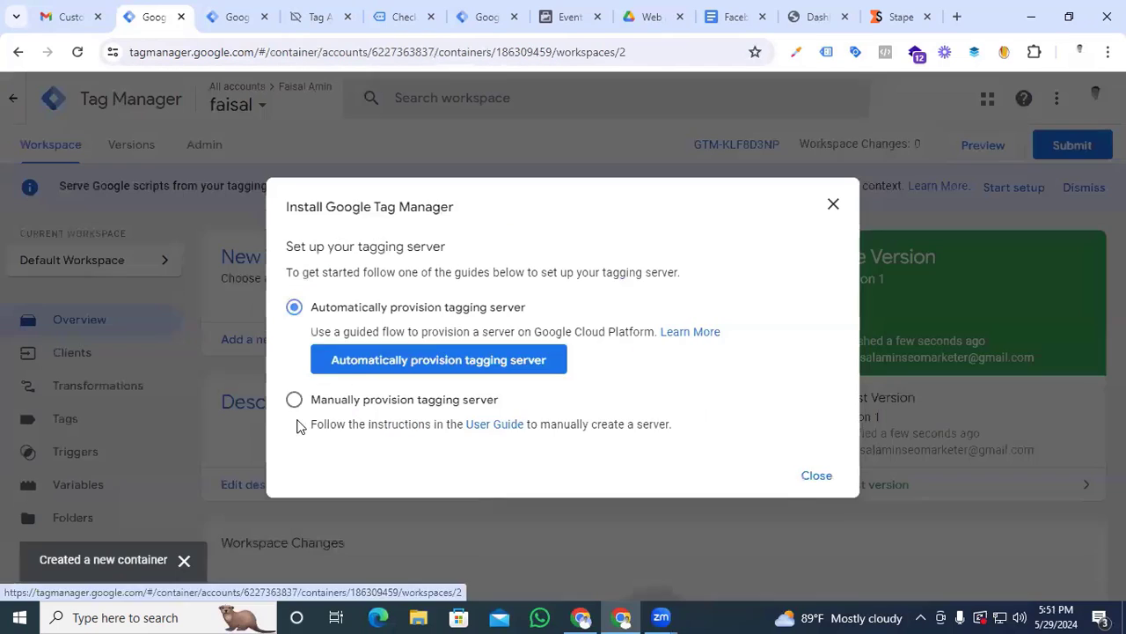
Choose manual provisioning of the tagging server, select the container config string, and switch to Stape
left_click(294, 397)
left_click_drag(318, 445, 785, 446)
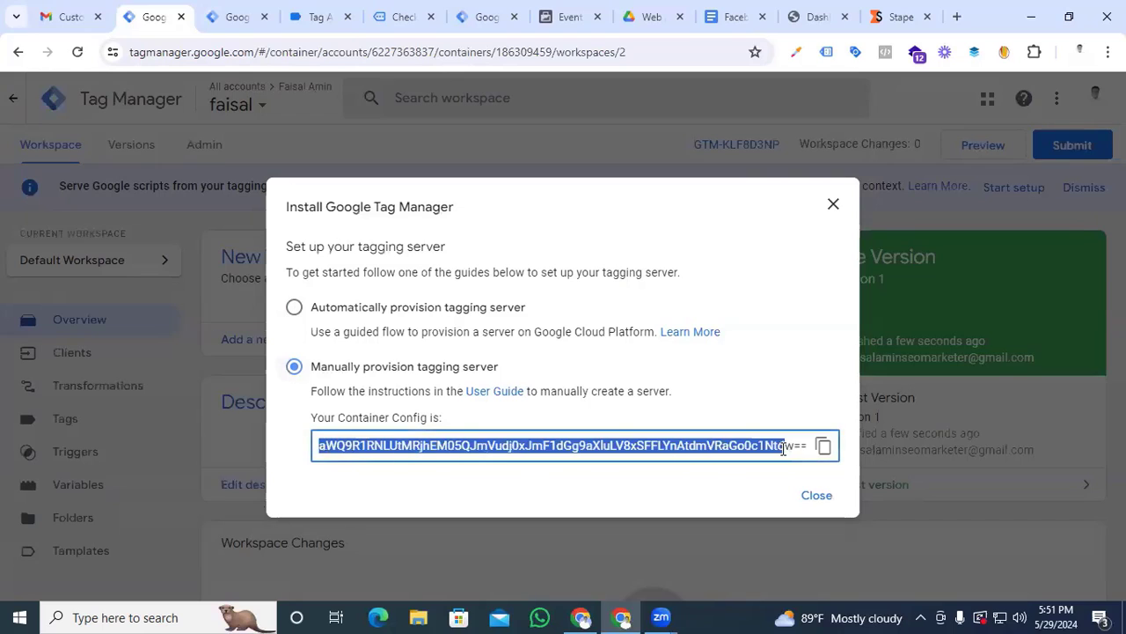
left_click(884, 10)
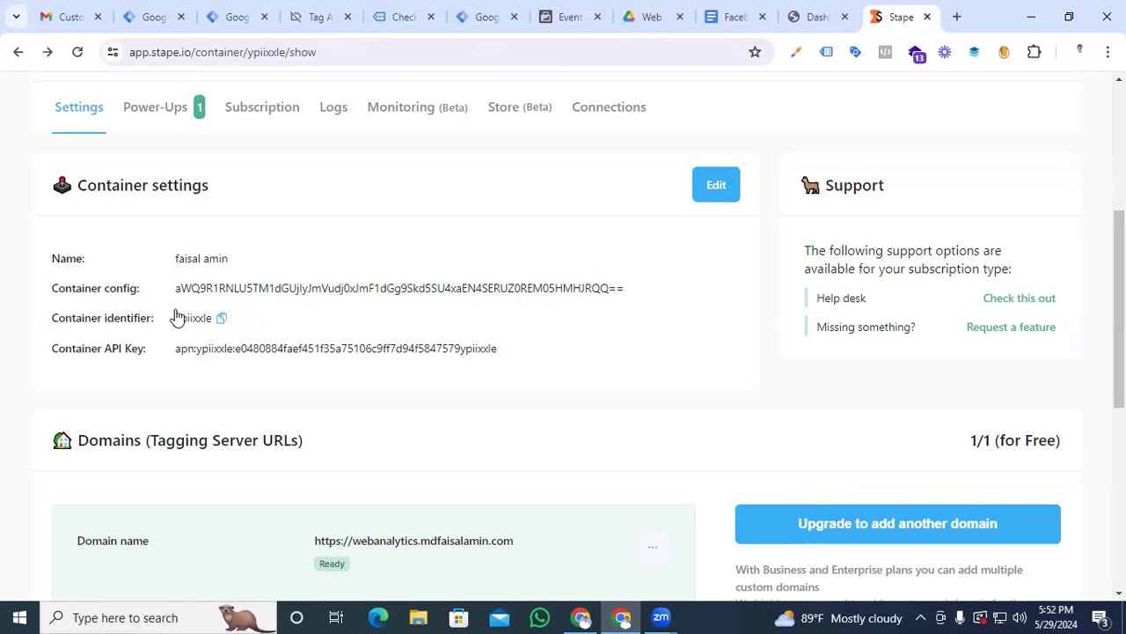
Review the Stape container's config and tagging domain against the existing server container's settings in Tag Manager
scroll(581, 445, "down", 4)
scroll(578, 446, "up", 4)
left_click(232, 16)
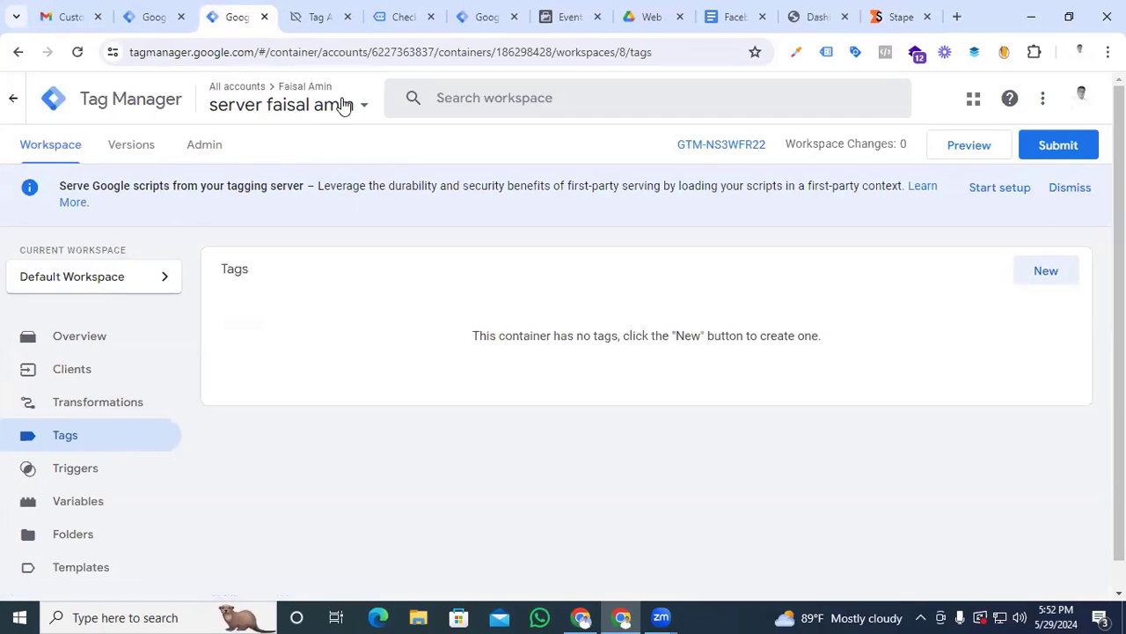
left_click(206, 147)
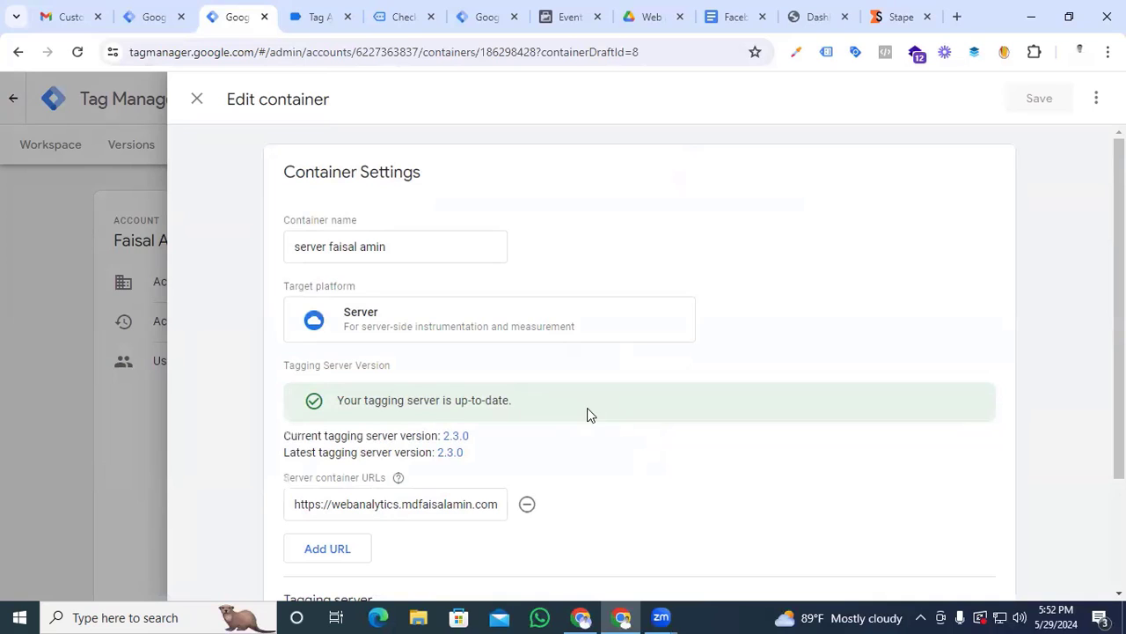
left_click(897, 16)
scroll(487, 357, "down", 4)
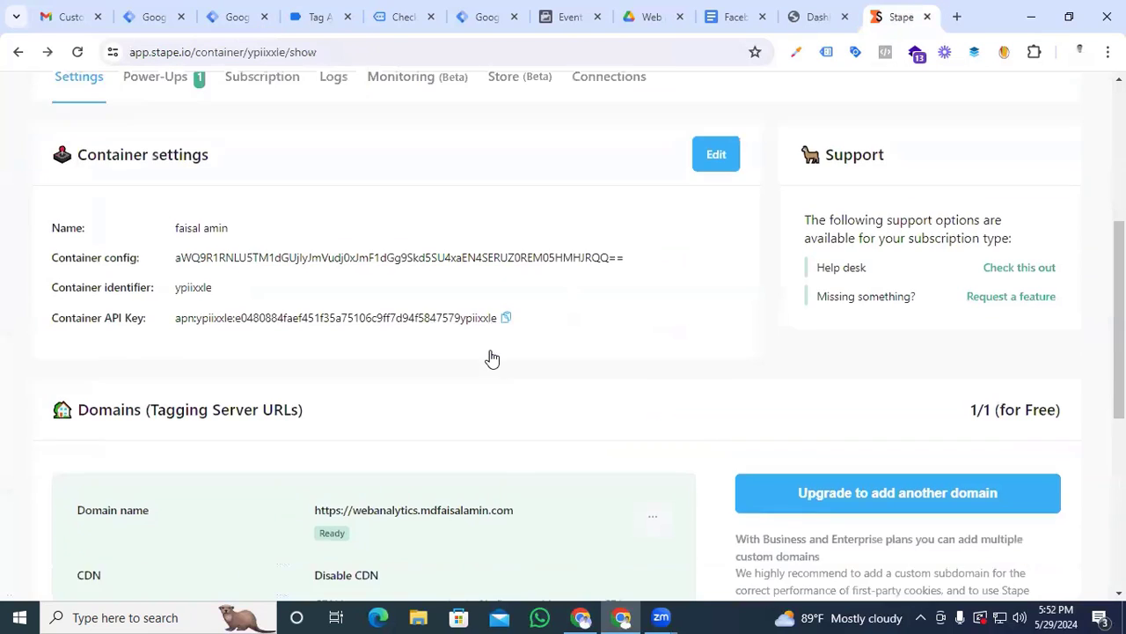
scroll(332, 391, "up", 5)
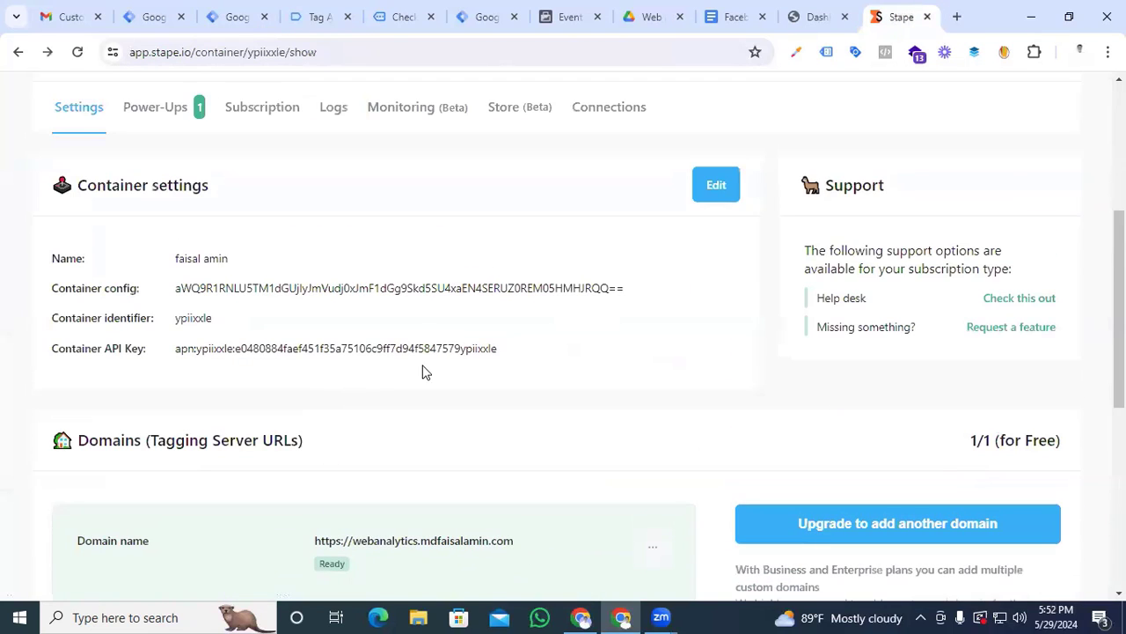
left_click(240, 21)
left_click(195, 99)
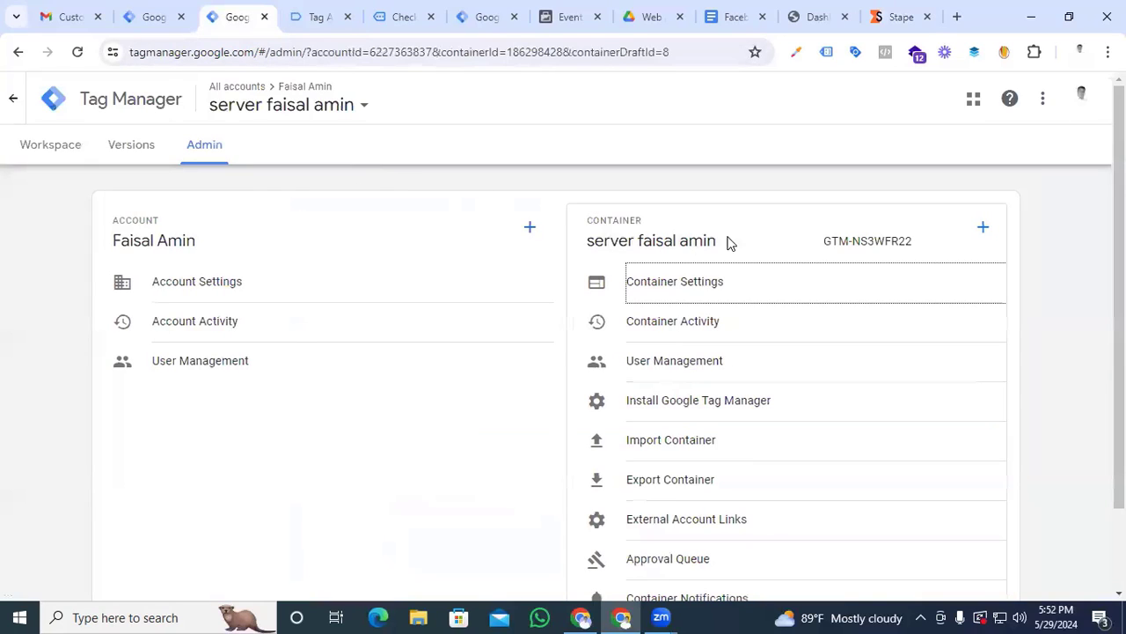
left_click(53, 148)
Create a new tag of type Google Tag in the web container
left_click(154, 17)
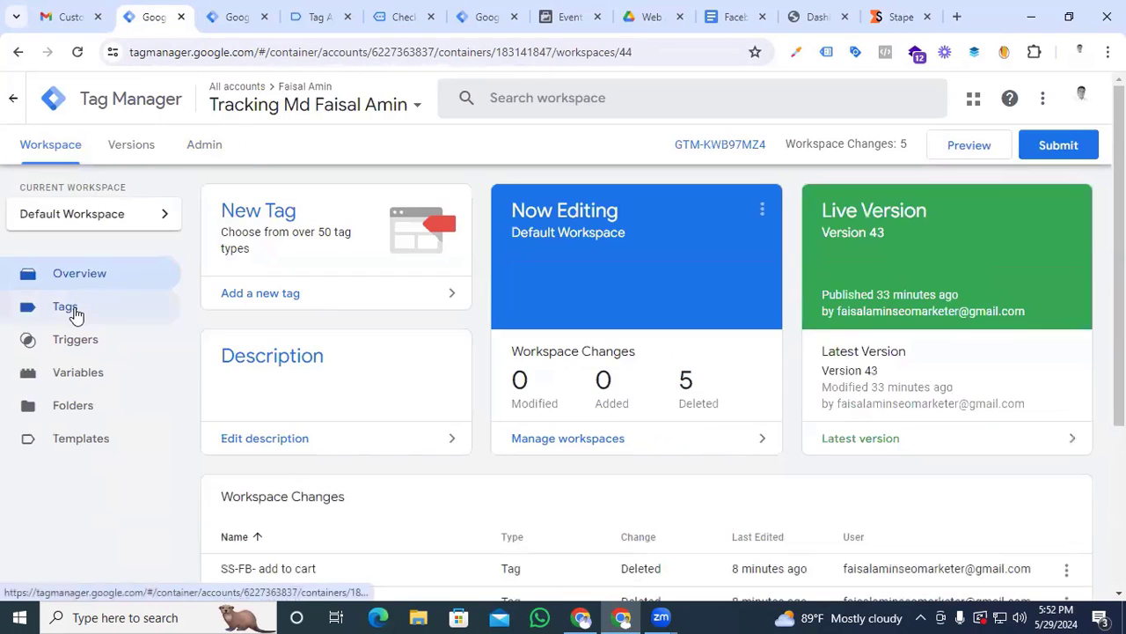
left_click(76, 315)
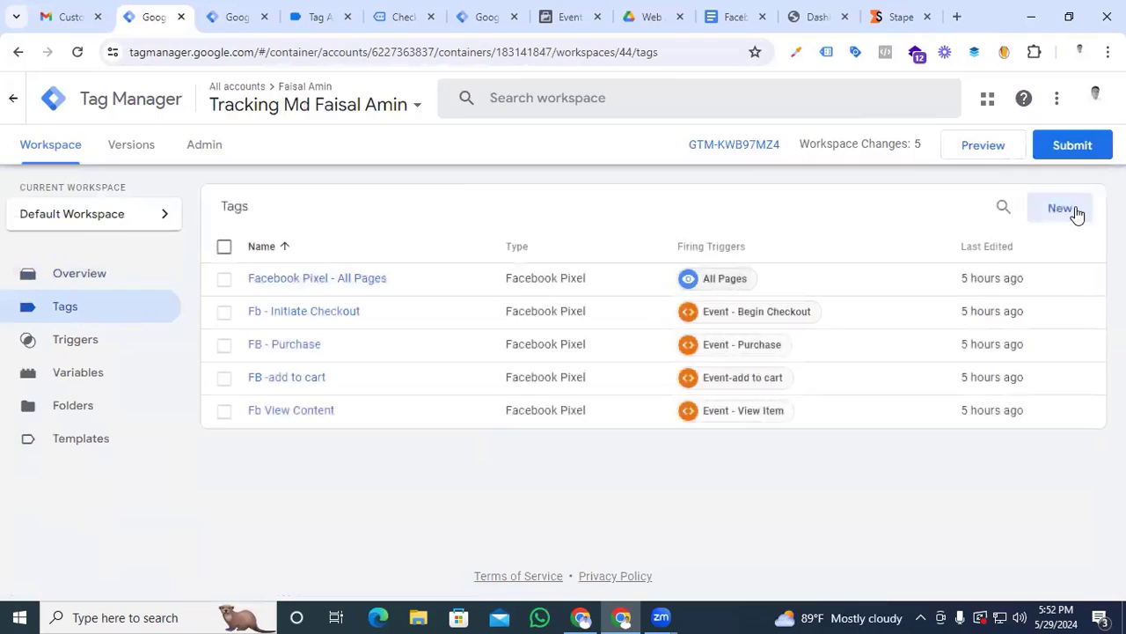
left_click(1053, 216)
left_click(619, 264)
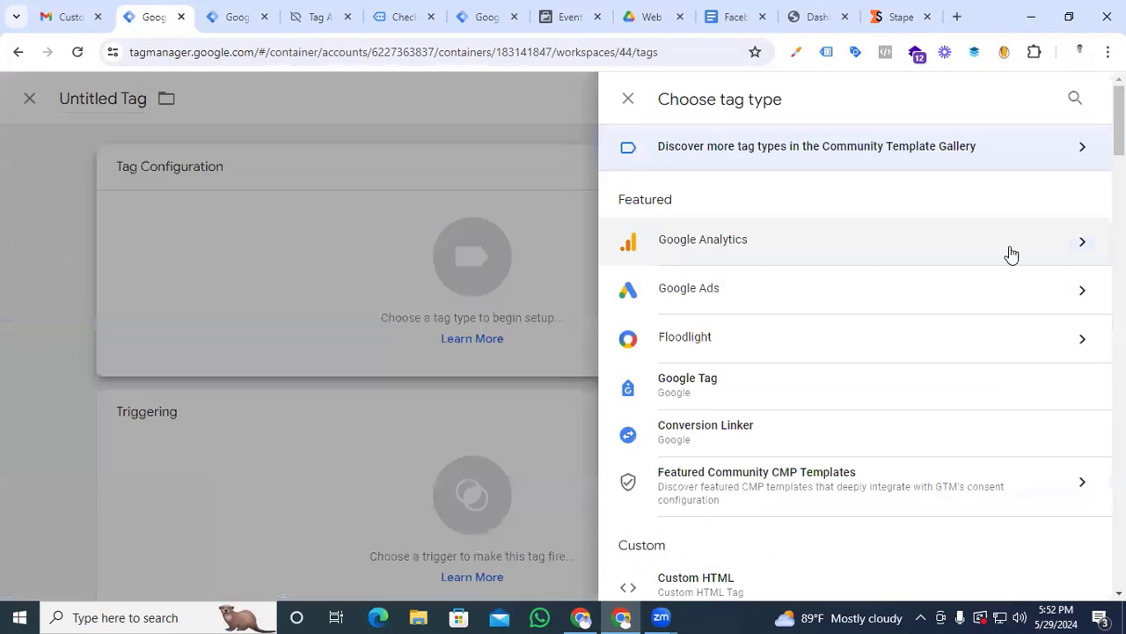
left_click(1081, 251)
left_click(772, 207)
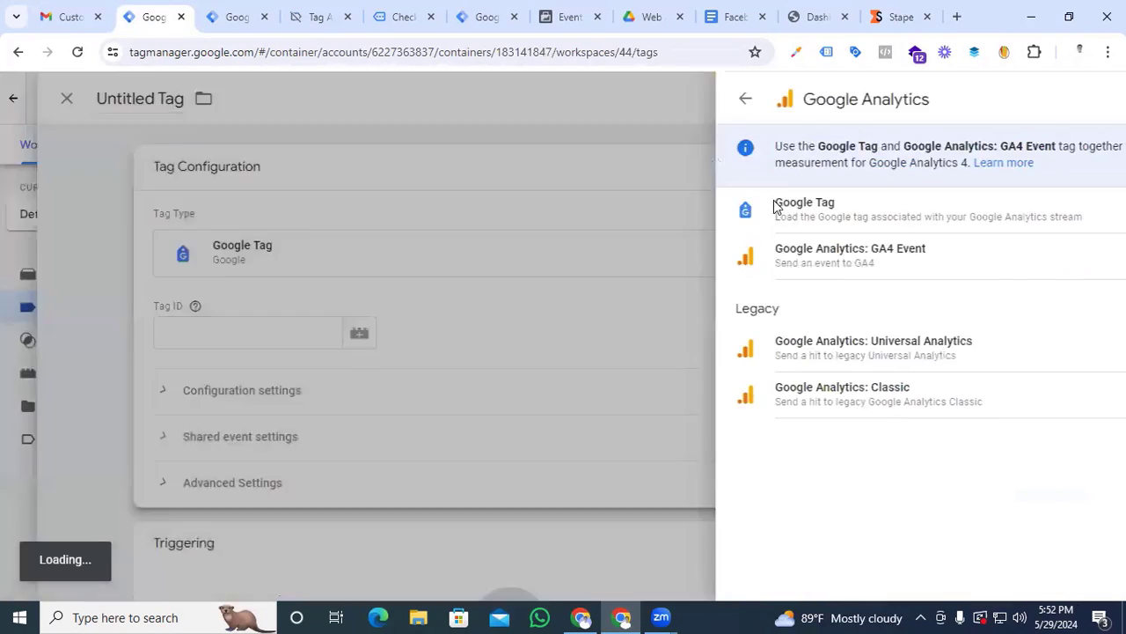
Enter G-123456 as the tag ID and select it for copying
left_click(371, 328)
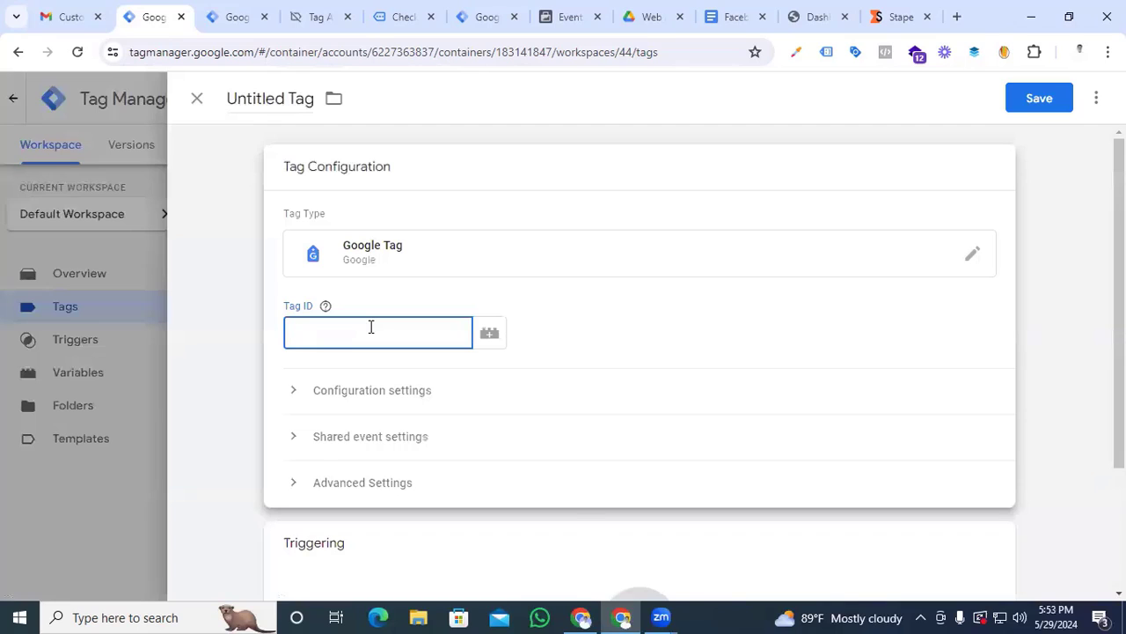
type("G-123456")
left_click_drag(370, 326, 288, 330)
key("ctrl+c")
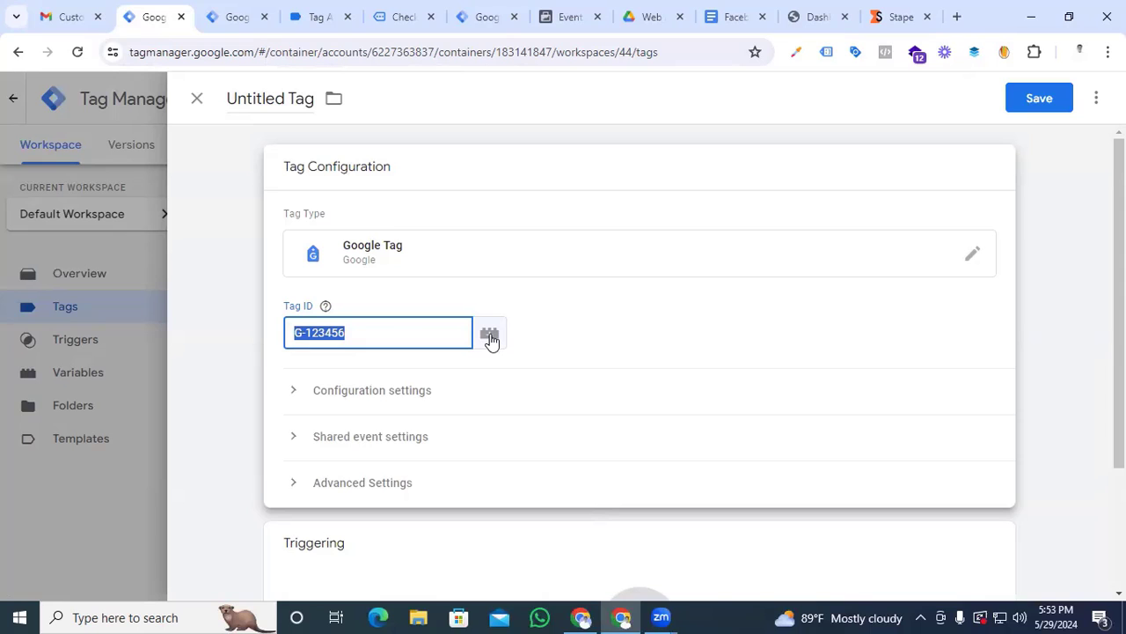
Create a new Constant variable for the tag ID with the value G-123456
left_click(490, 337)
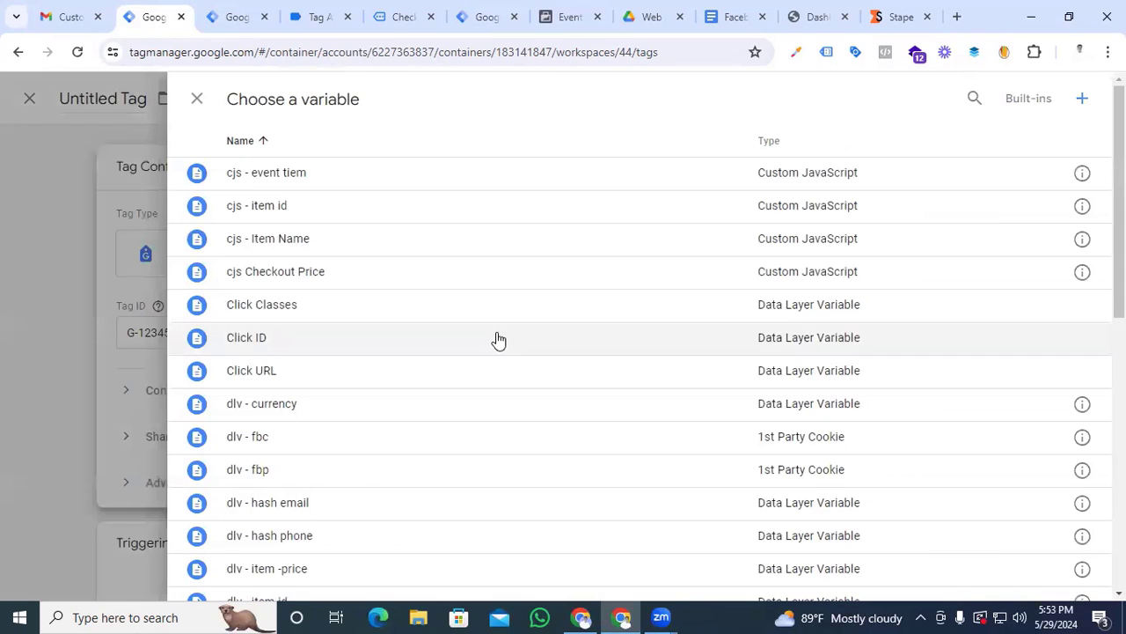
left_click(1083, 97)
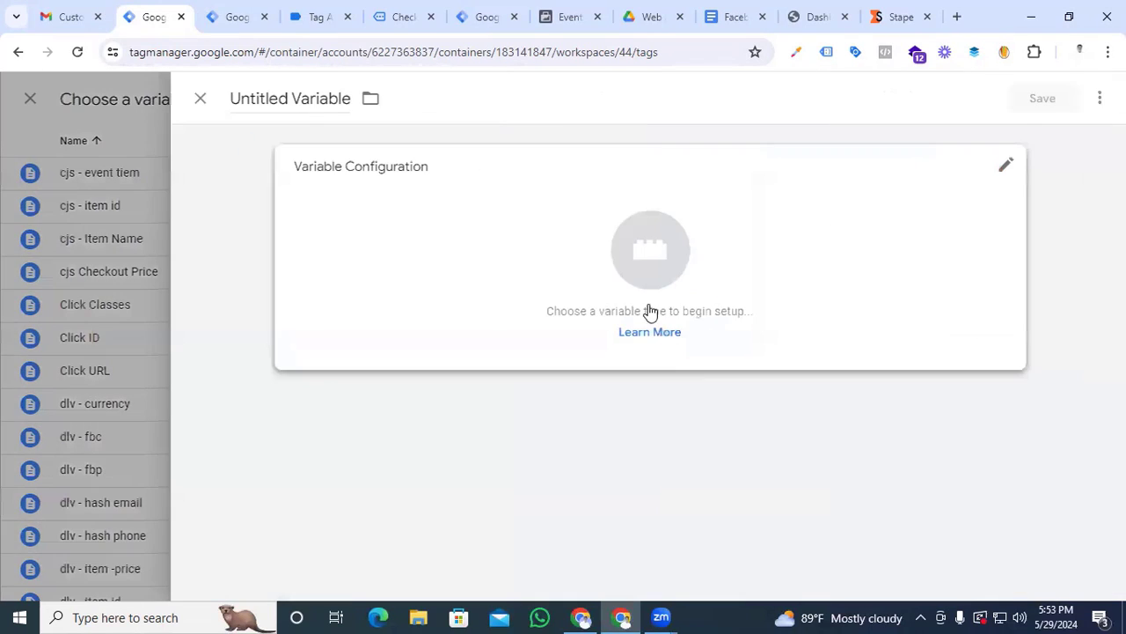
left_click(638, 258)
scroll(679, 402, "down", 5)
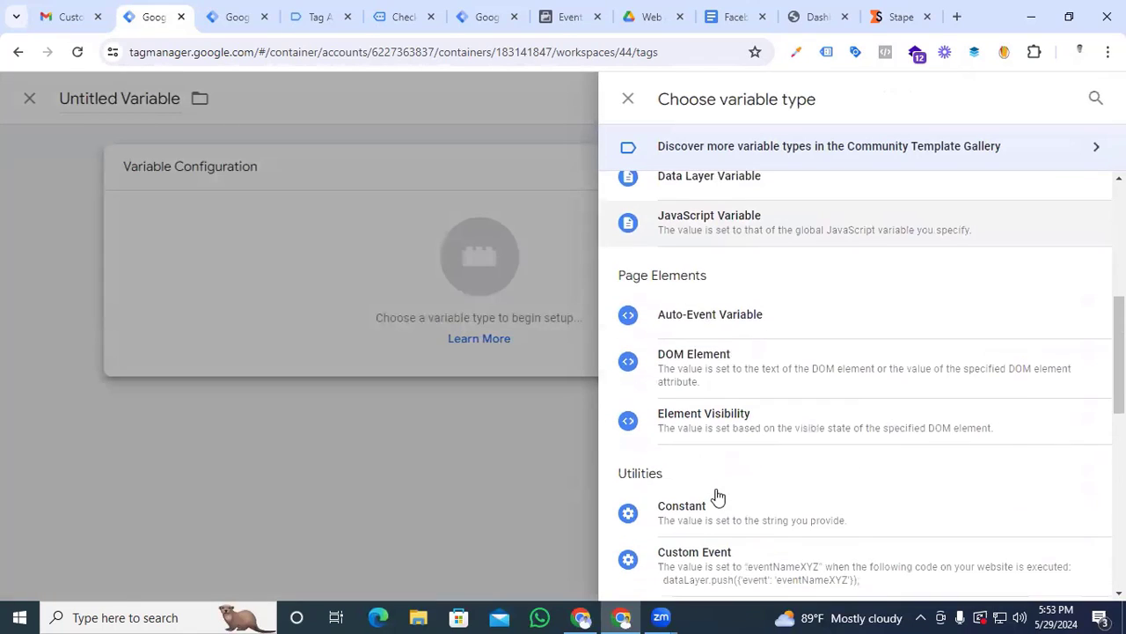
left_click(697, 517)
left_click(334, 327)
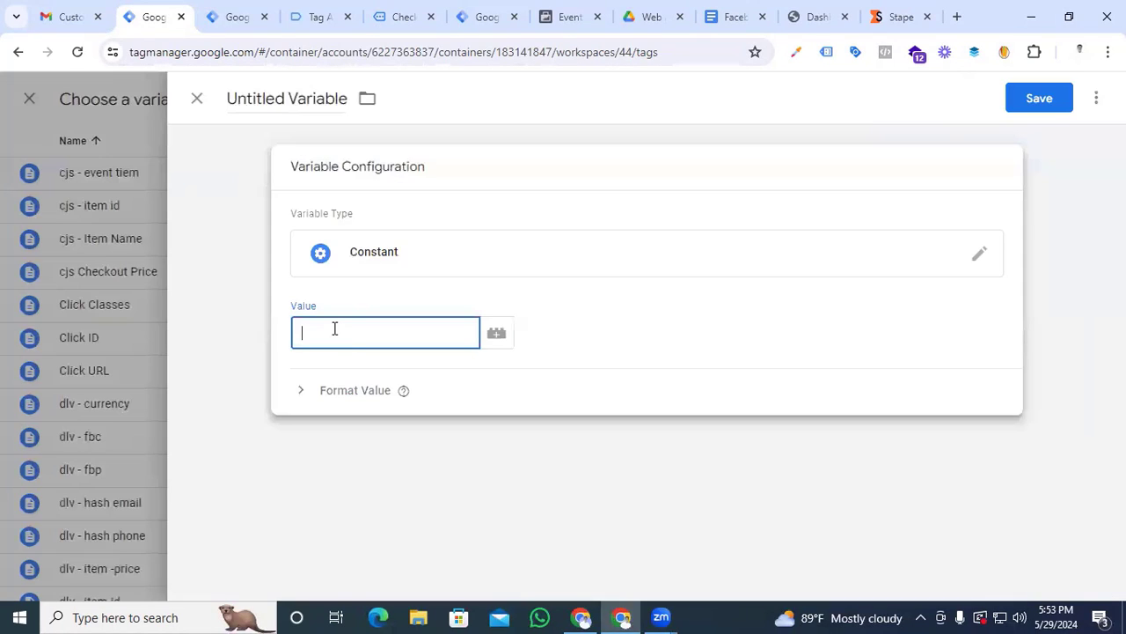
key("ctrl+v")
Name the constant variable "GA4 tag" and save it
left_click(304, 98)
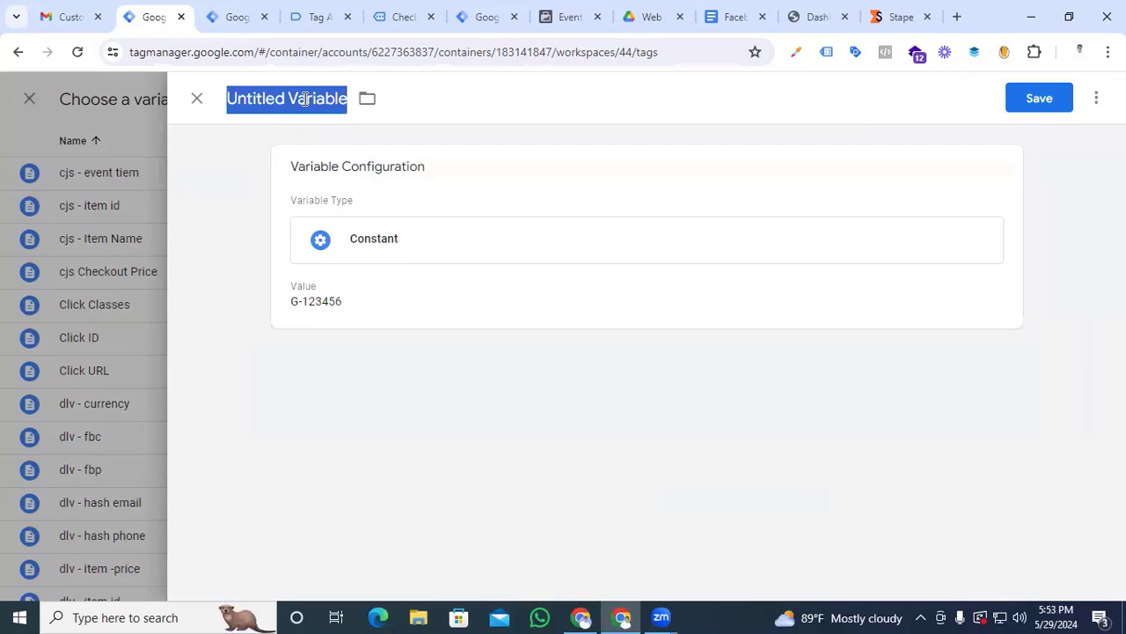
type("ga")
key("BackSpace")
key("BackSpace")
type("G")
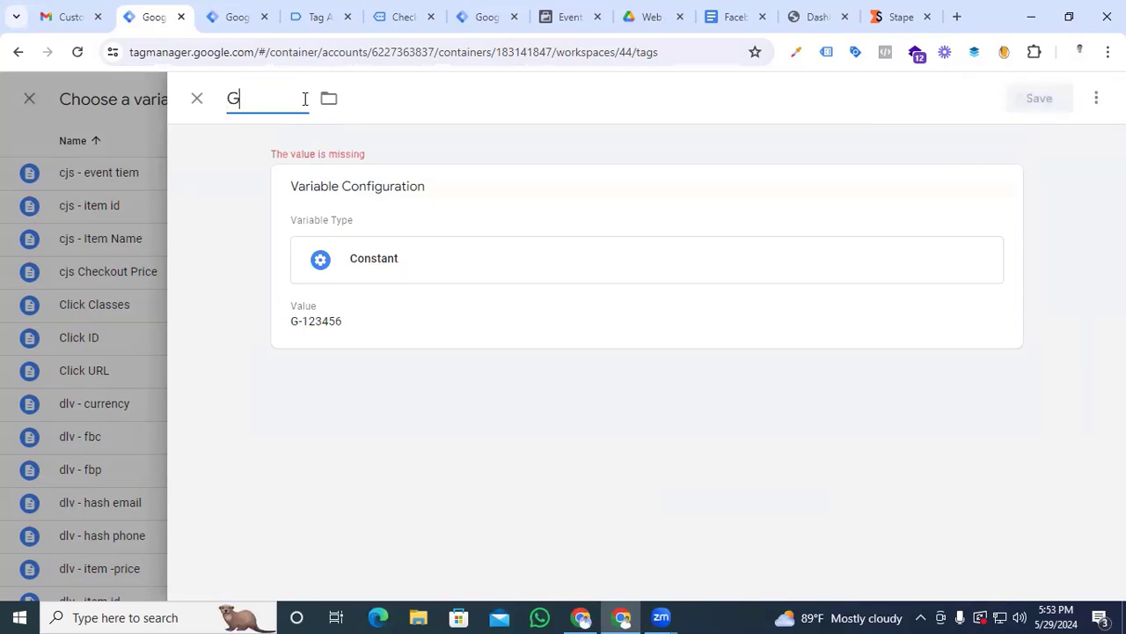
type("A4 tag")
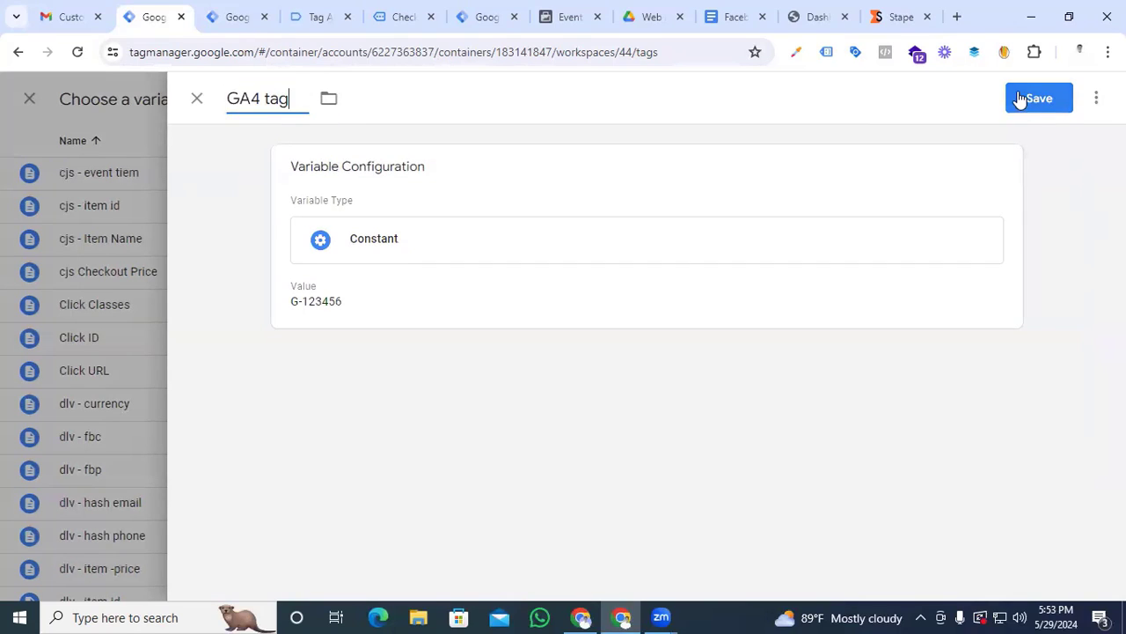
left_click(1021, 99)
Remove the literal G-123456 from the tag ID, leaving only the {{GA4 tag}} variable
left_click_drag(344, 338, 284, 345)
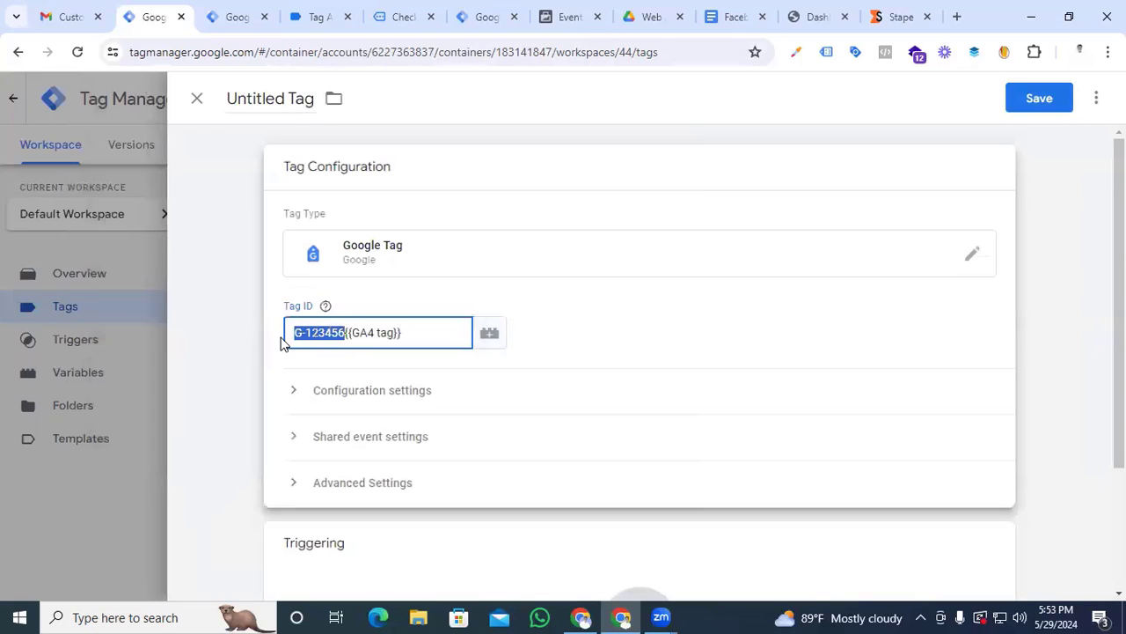
key("BackSpace")
left_click(675, 356)
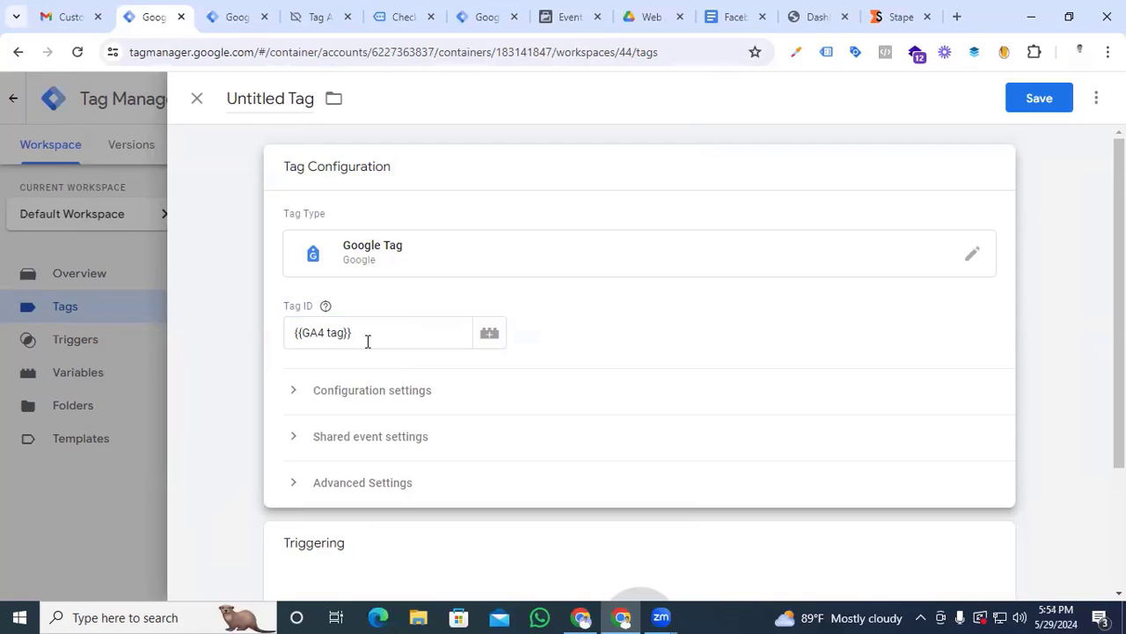
Add the configuration parameter send_page_view with the value true to the Google Tag
left_click(294, 395)
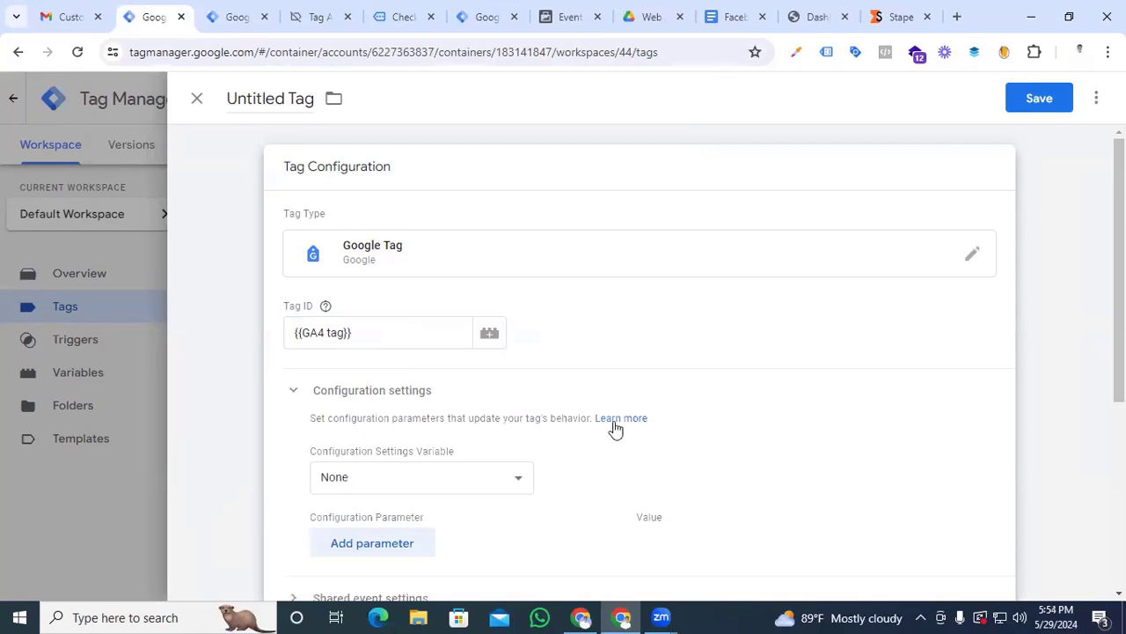
scroll(616, 427, "down", 2)
left_click(385, 390)
left_click(384, 383)
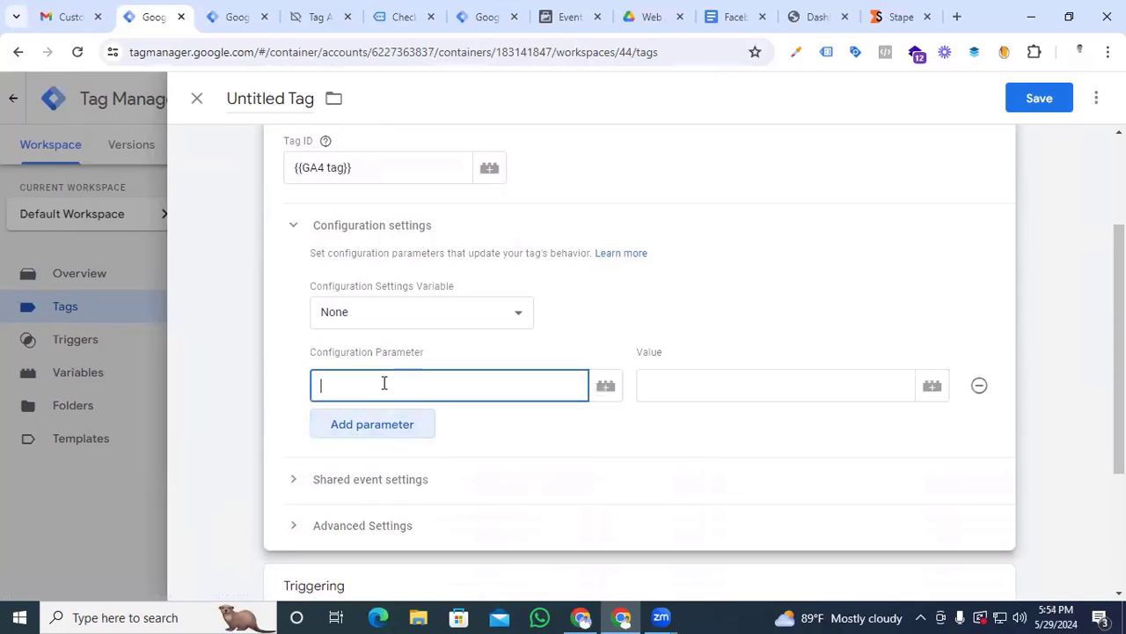
type("sen")
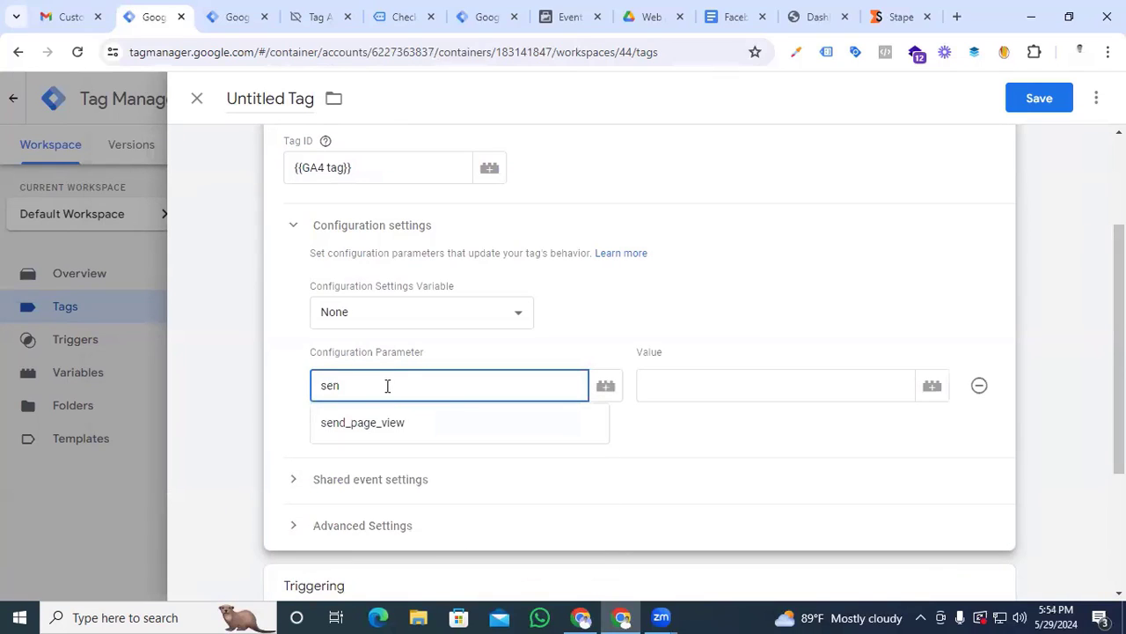
left_click(393, 432)
left_click(712, 387)
type("true")
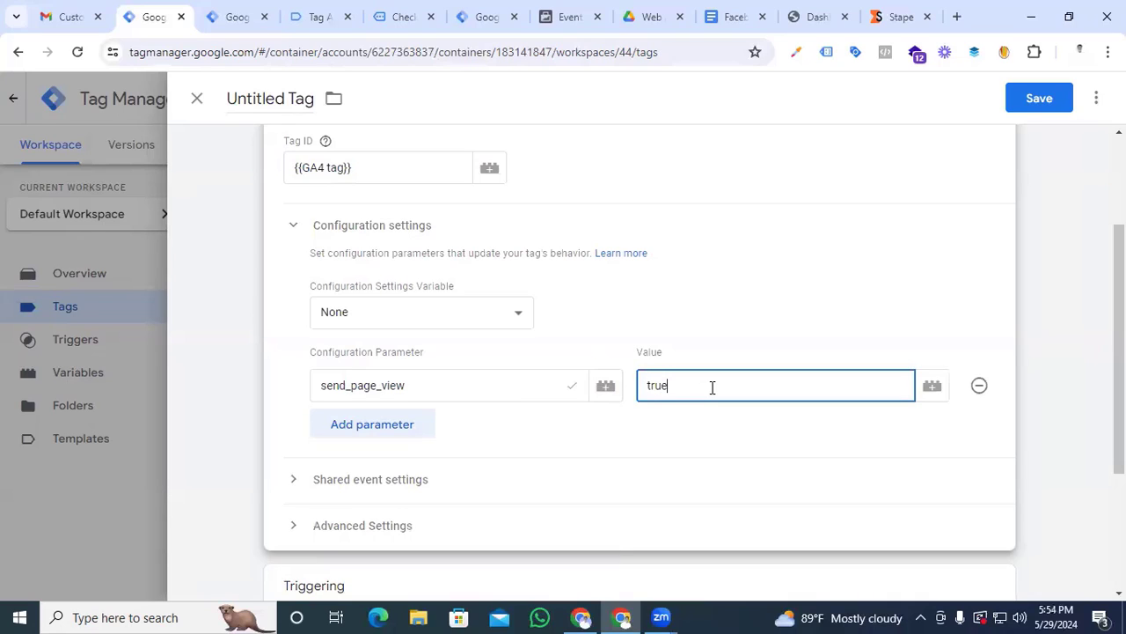
Add a second configuration parameter named server_container_url to the Google Tag
left_click(387, 428)
type("ser")
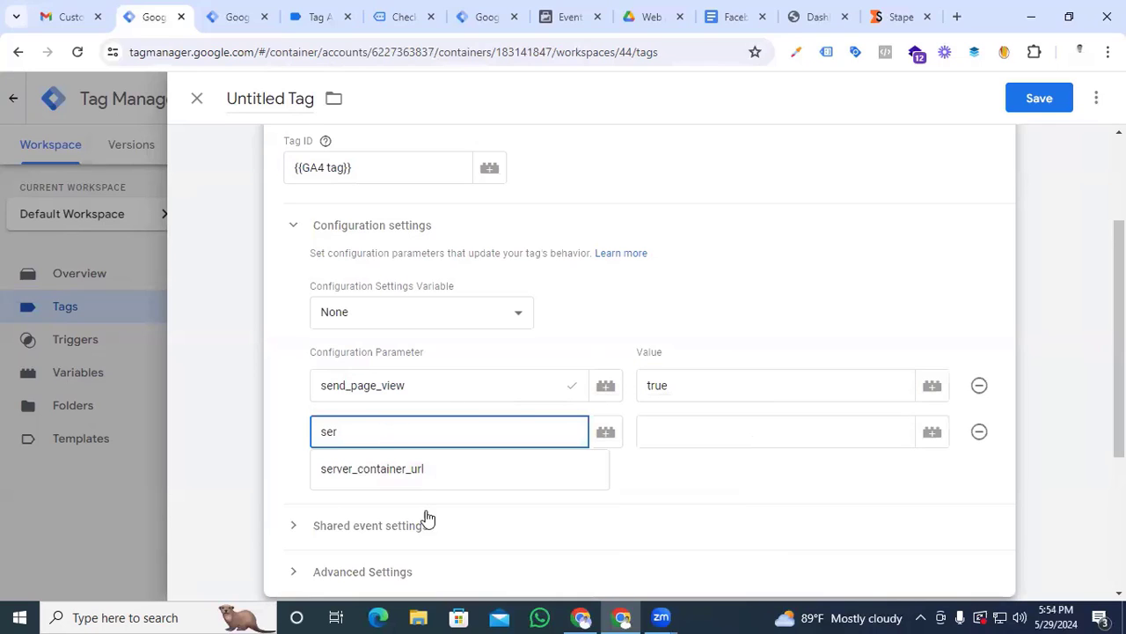
left_click(427, 470)
left_click(650, 424)
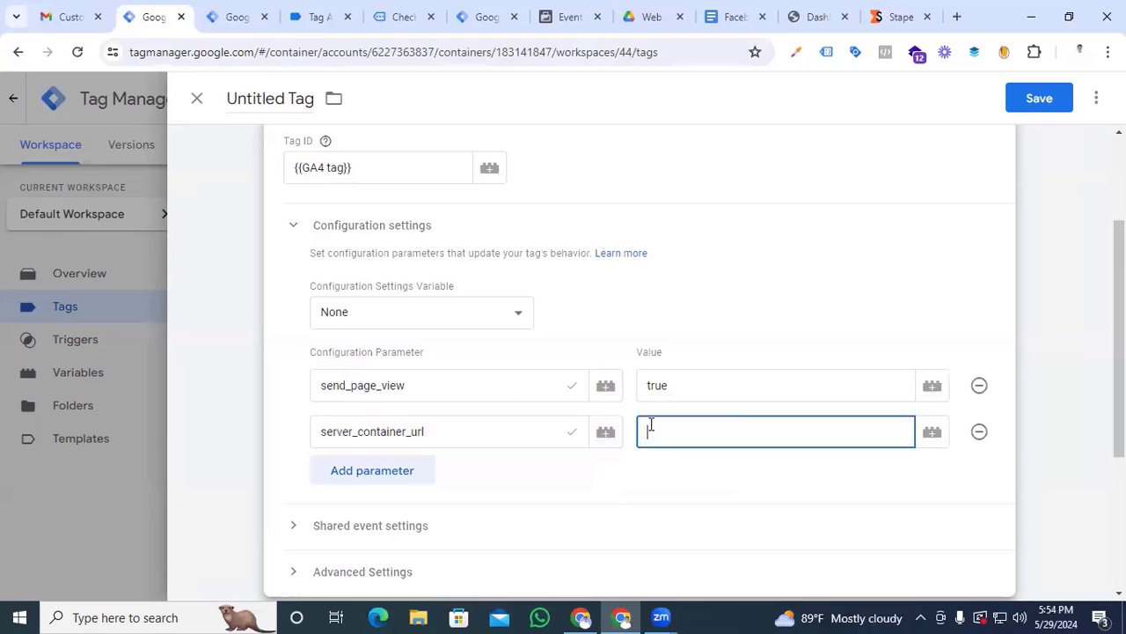
Copy the tagging server domain URL from the Stape container's Domains section and paste it as the server_container_url value in Tag Manager
left_click(889, 16)
scroll(488, 439, "down", 1)
scroll(487, 438, "down", 1)
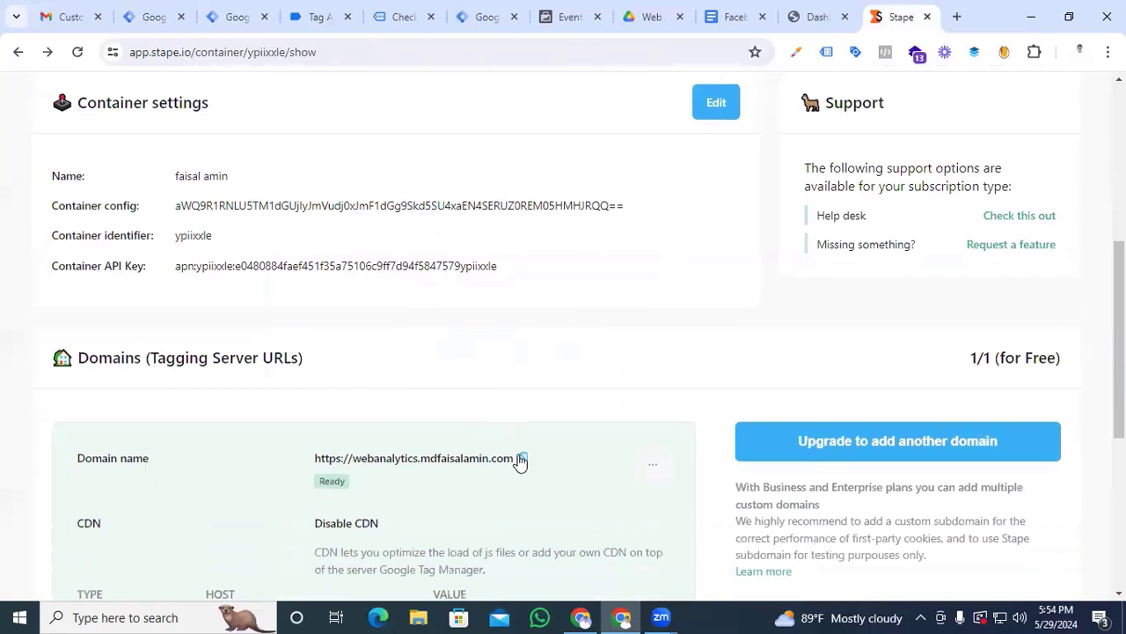
left_click(523, 460)
left_click(231, 17)
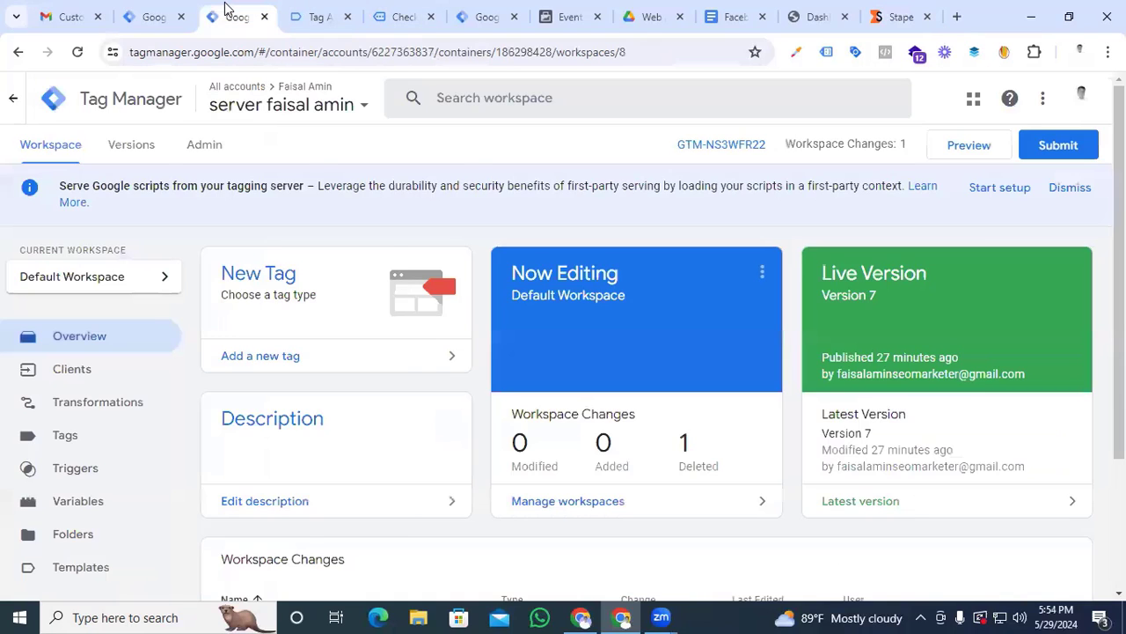
left_click(138, 9)
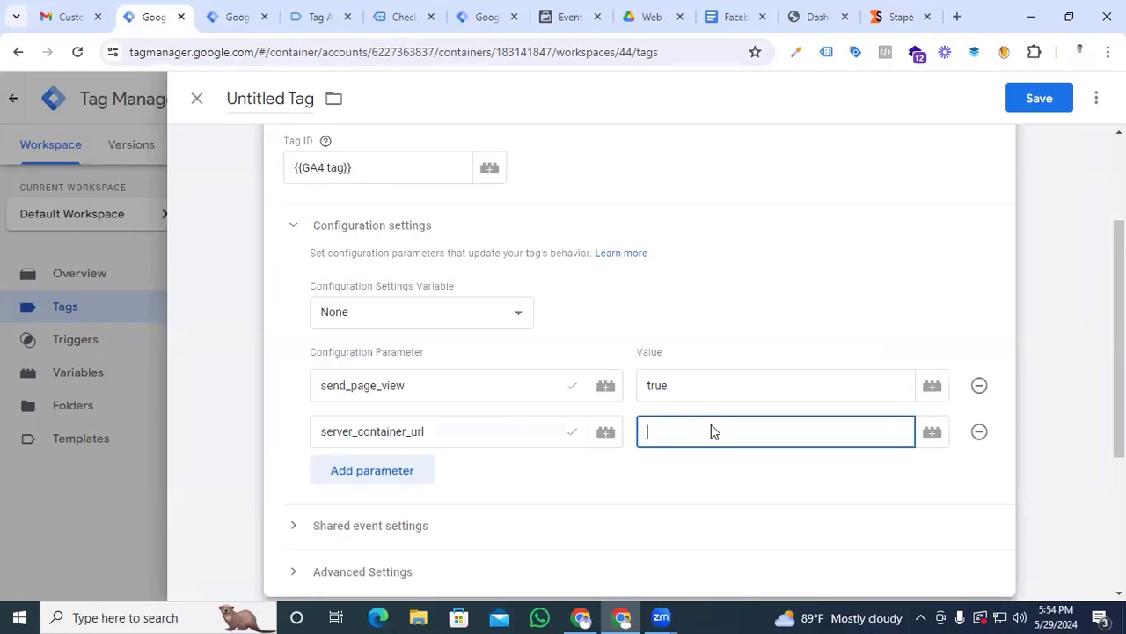
key("ctrl+v")
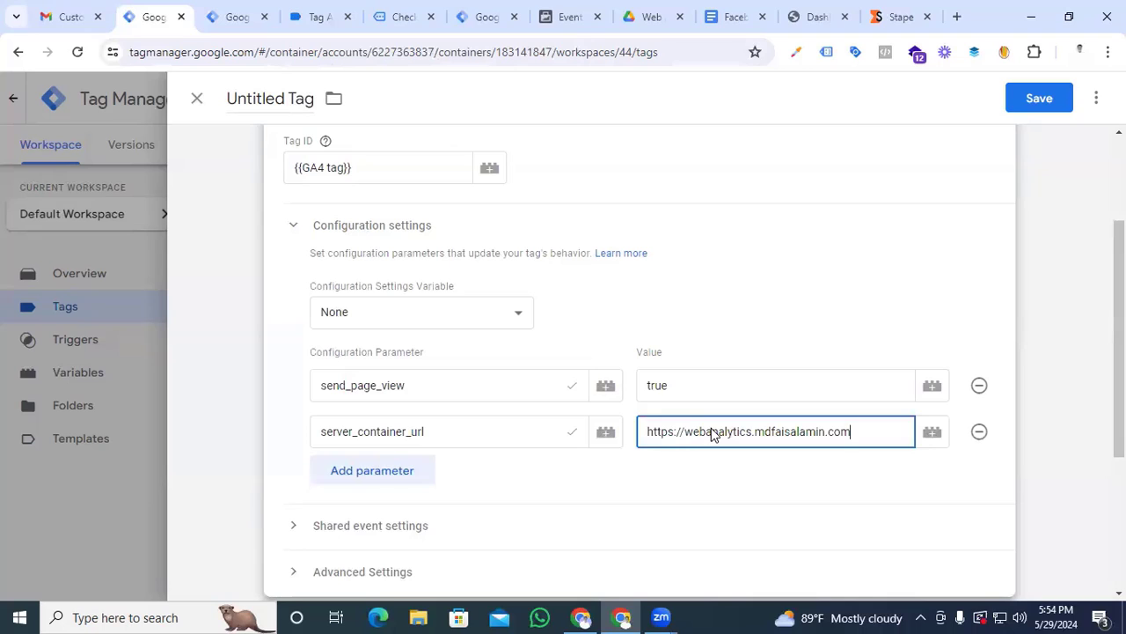
Add a configuration parameter named event-id and open the variable selection for its value
left_click(361, 470)
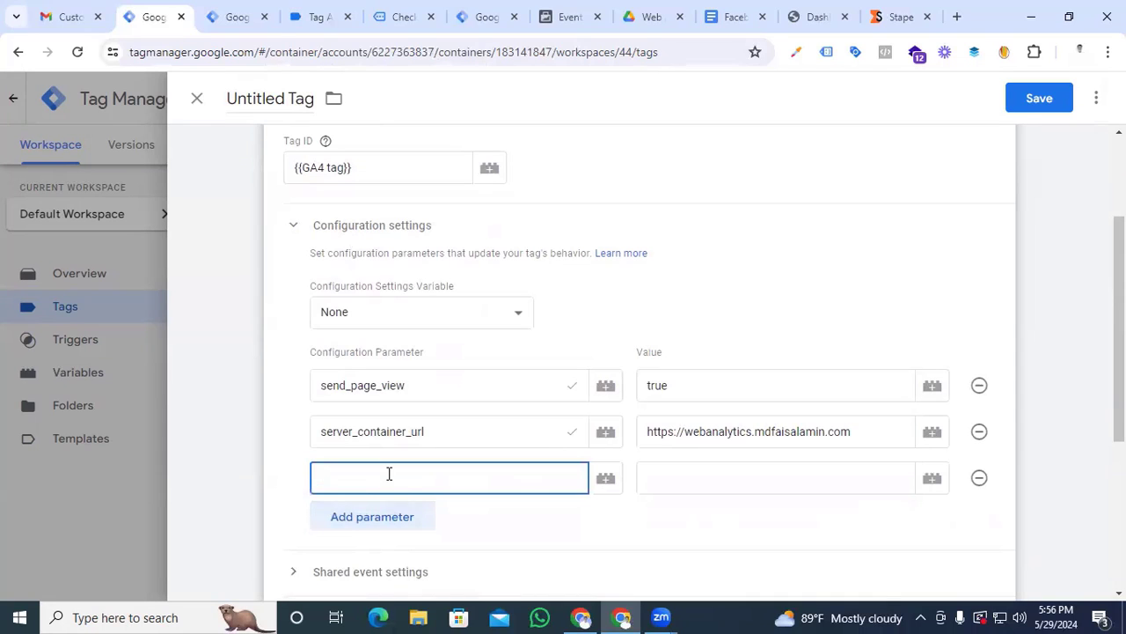
type("event-id")
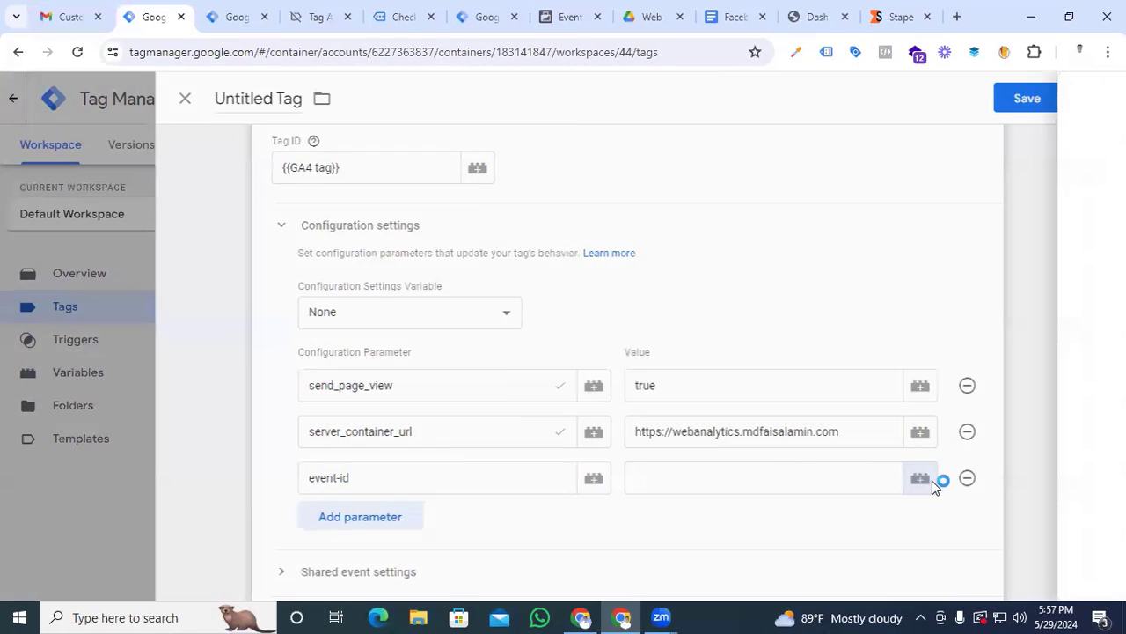
left_click(932, 480)
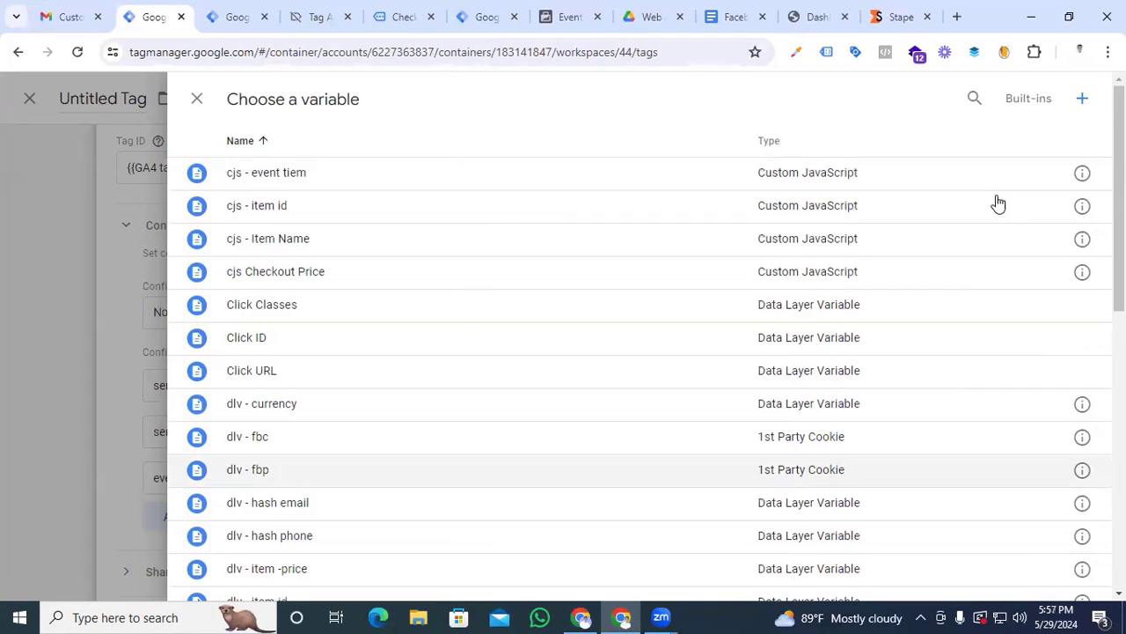
left_click(1082, 108)
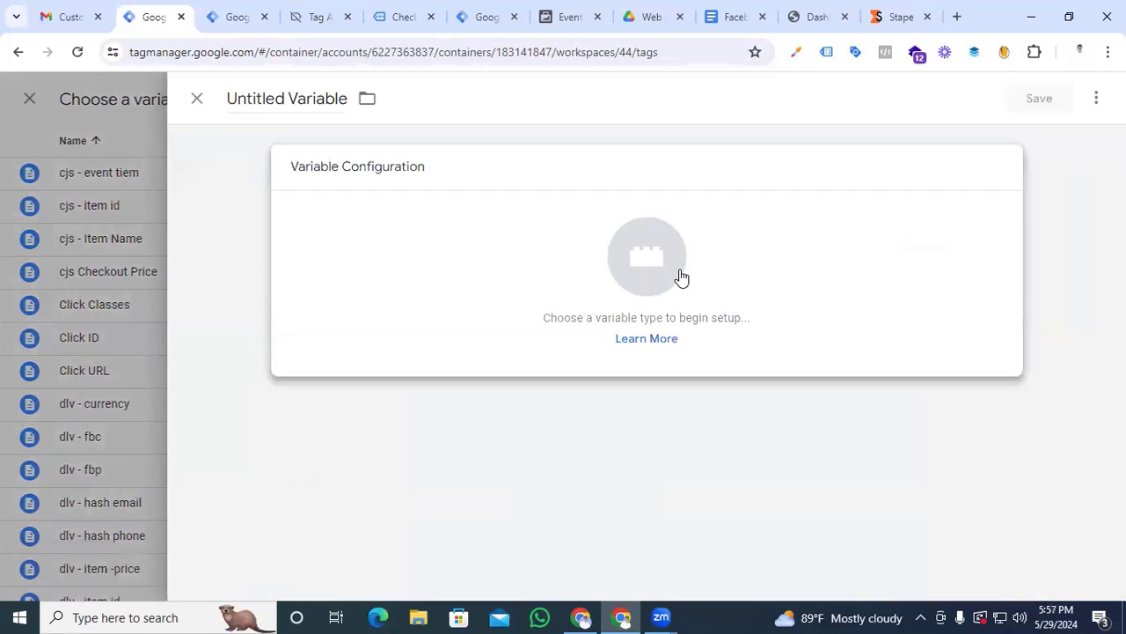
left_click(680, 276)
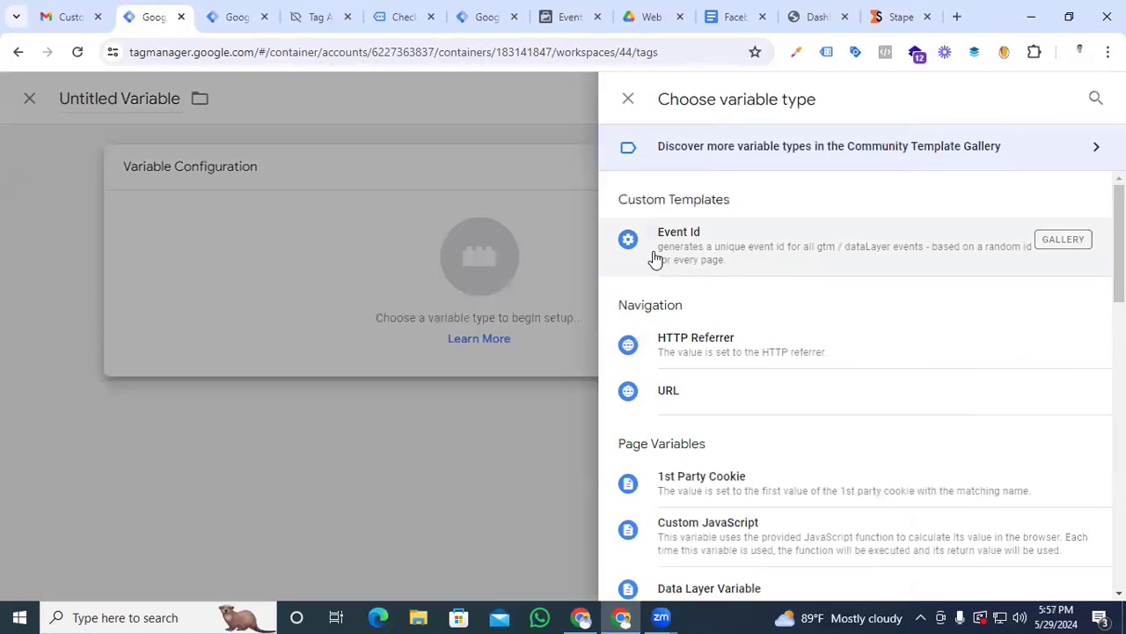
left_click(692, 262)
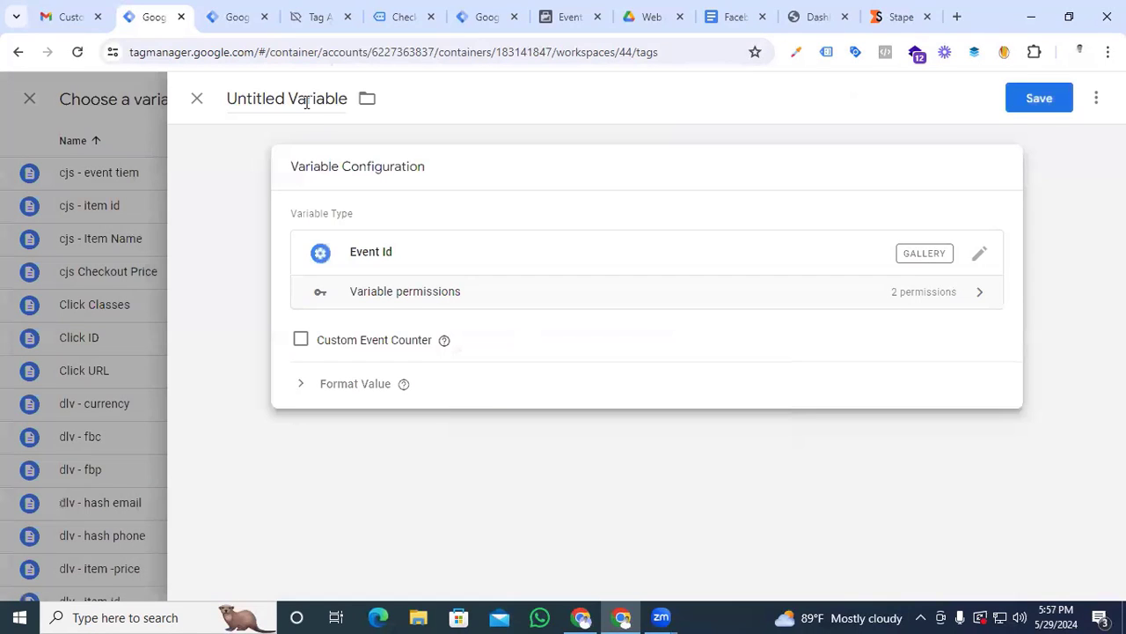
left_click(198, 99)
Choose the existing Event id variable as the value of the event-id parameter
left_click(699, 367)
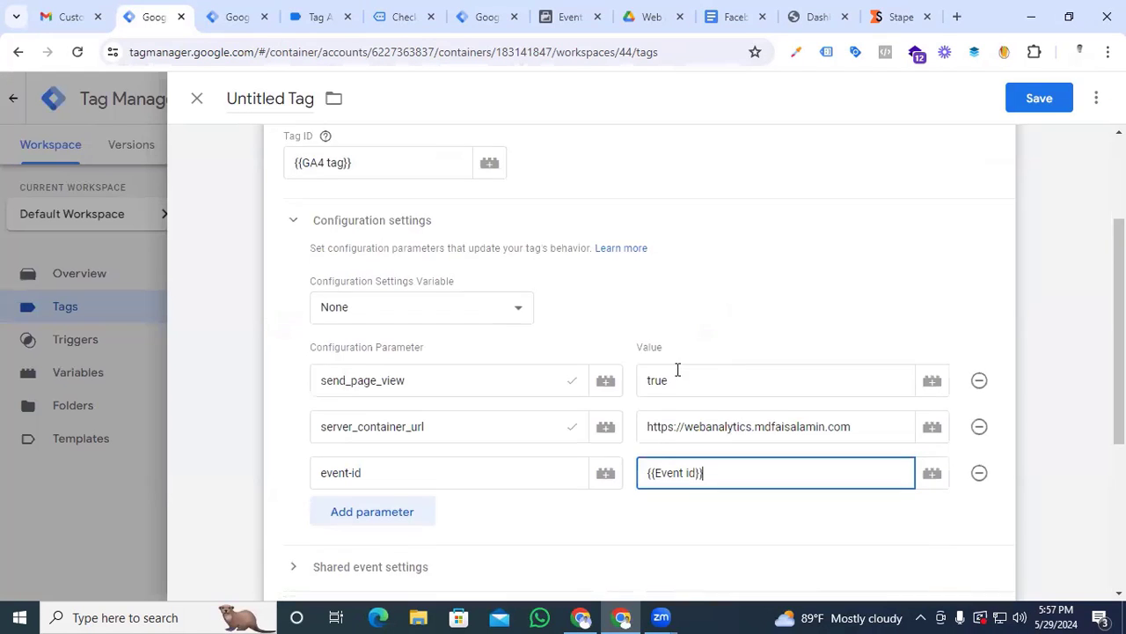
Add a configuration parameter named x-fb-ck-fbb below event-id
scroll(528, 405, "down", 1)
left_click(397, 433)
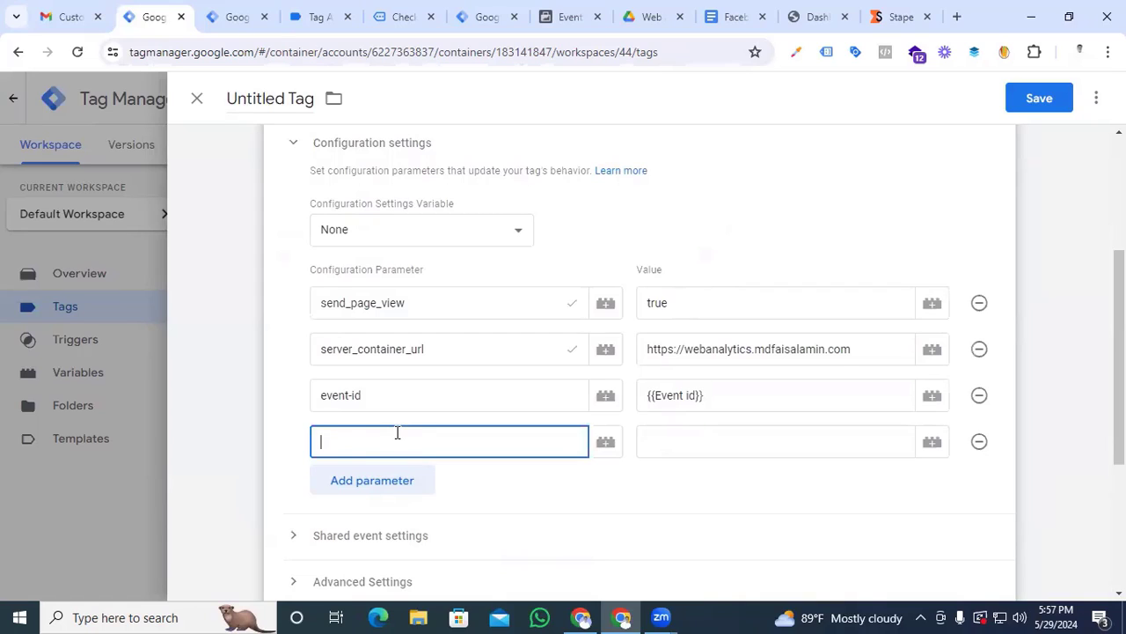
type("x")
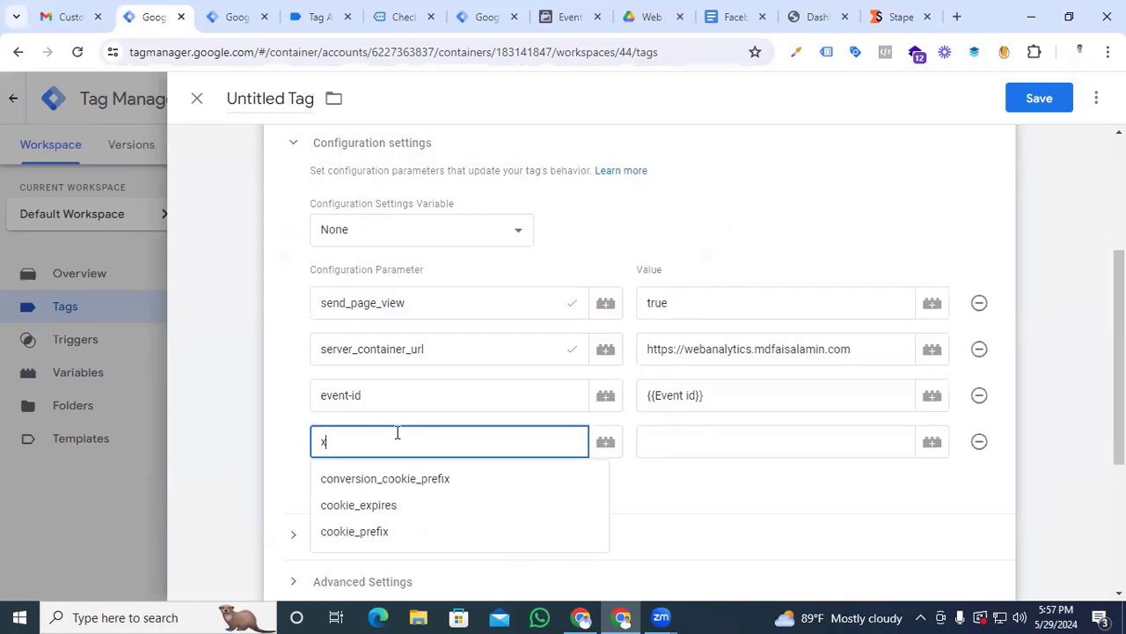
type("-fb-ck")
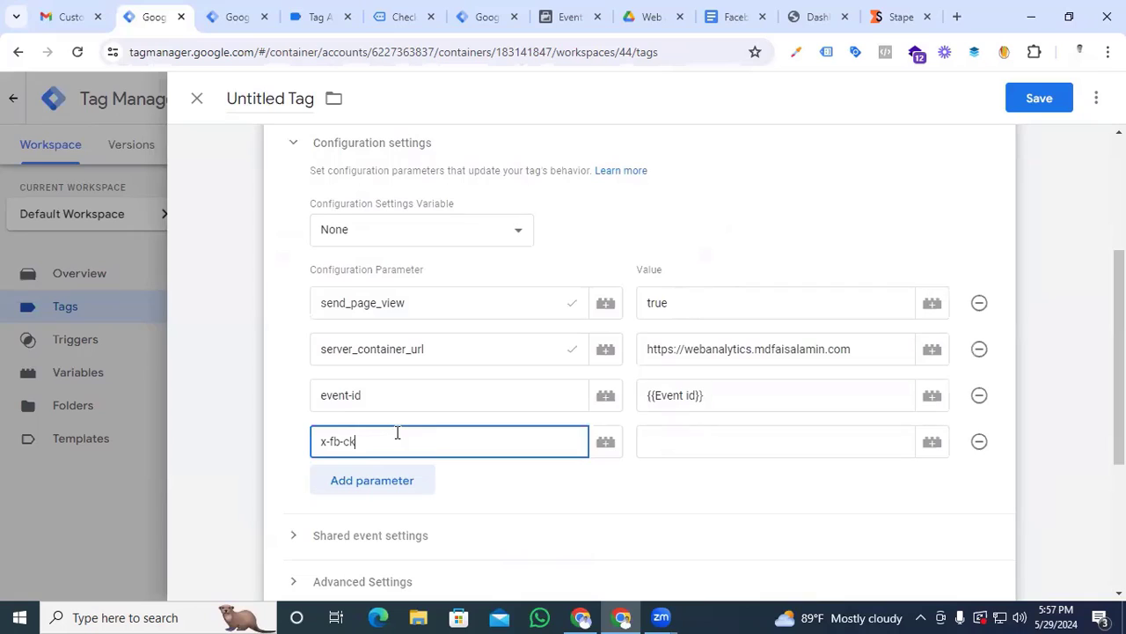
type("-fbb")
left_click(857, 448)
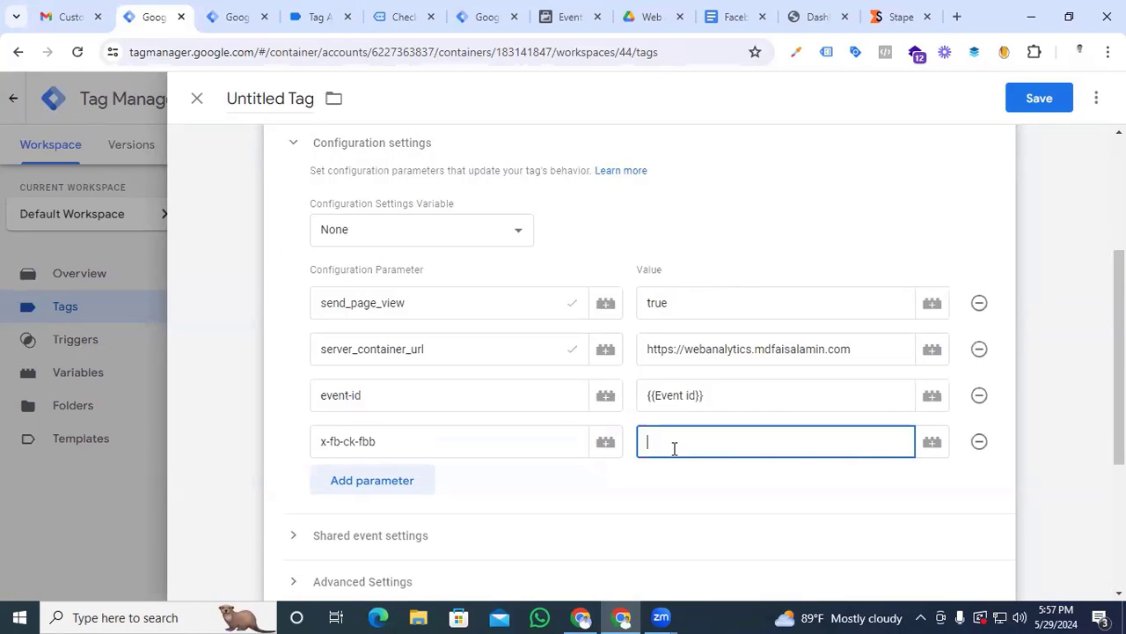
Create a new 1st Party Cookie variable for the x-fb-ck-fbb value with the cookie name _fbp
left_click(933, 447)
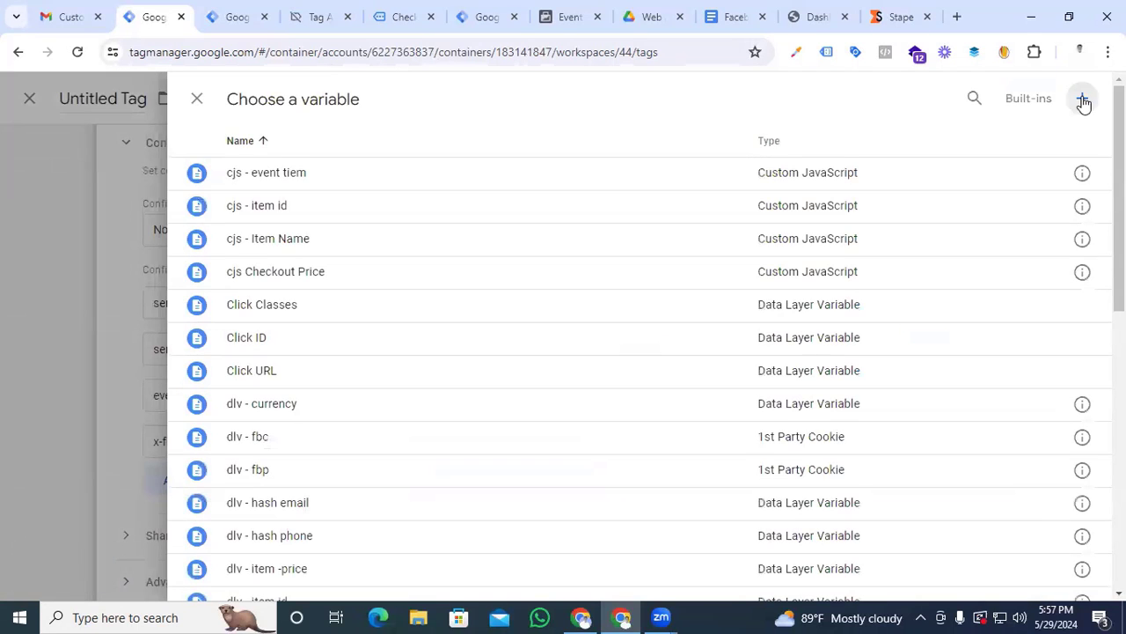
left_click(1083, 98)
left_click(646, 256)
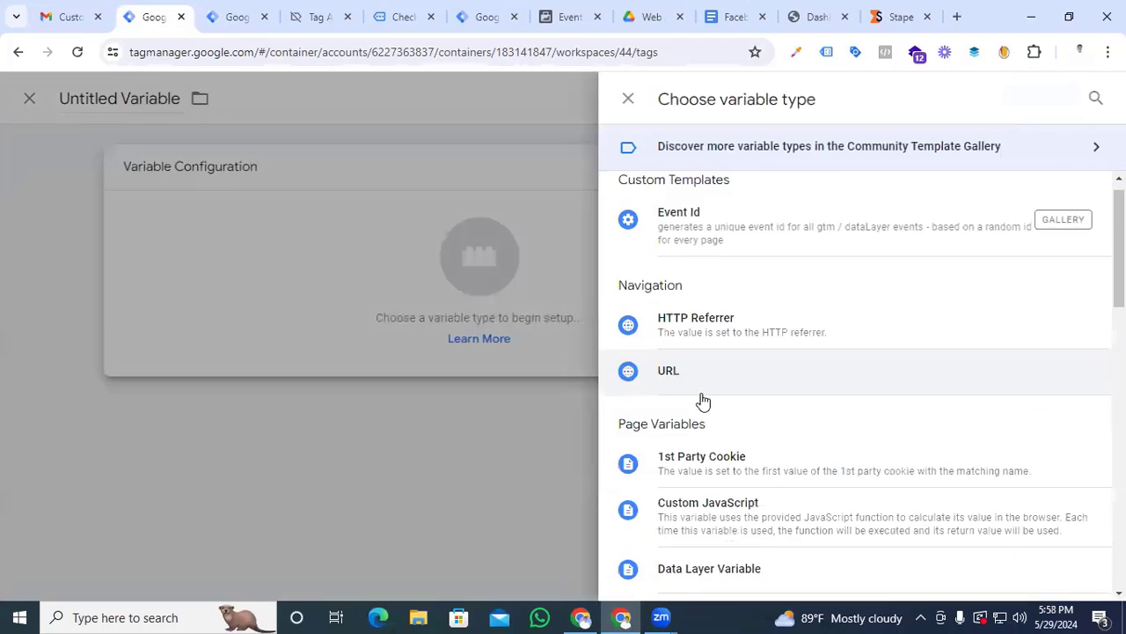
scroll(698, 397, "down", 2)
left_click(686, 330)
left_click(398, 330)
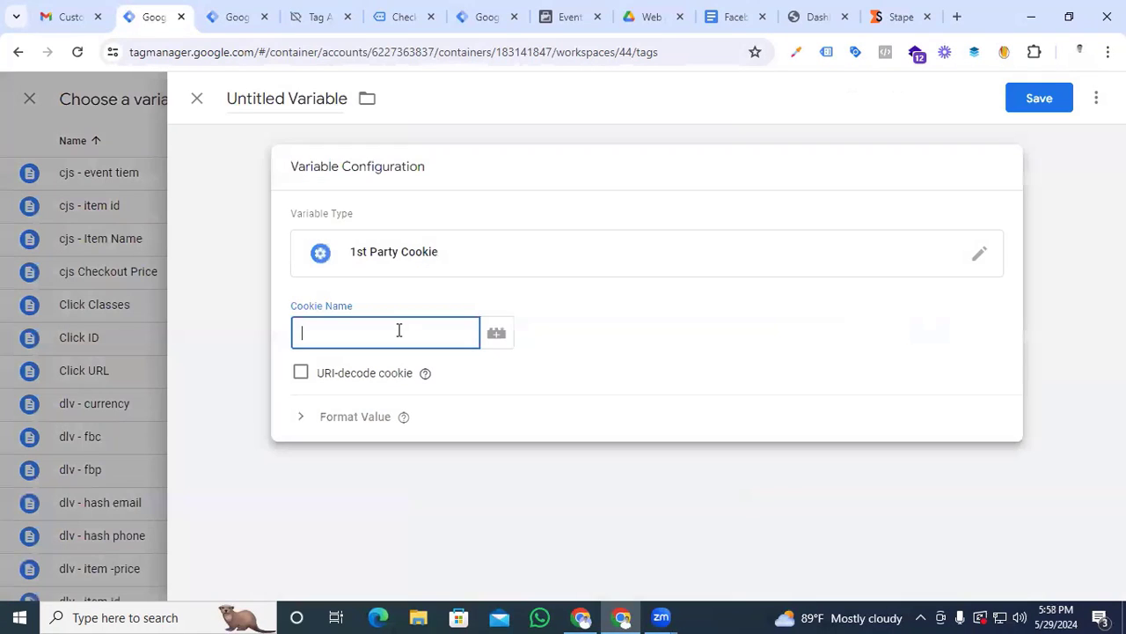
type("_fbp")
Name the _fbp cookie variable "dlv fbp" and save it as the parameter's value
left_click(298, 93)
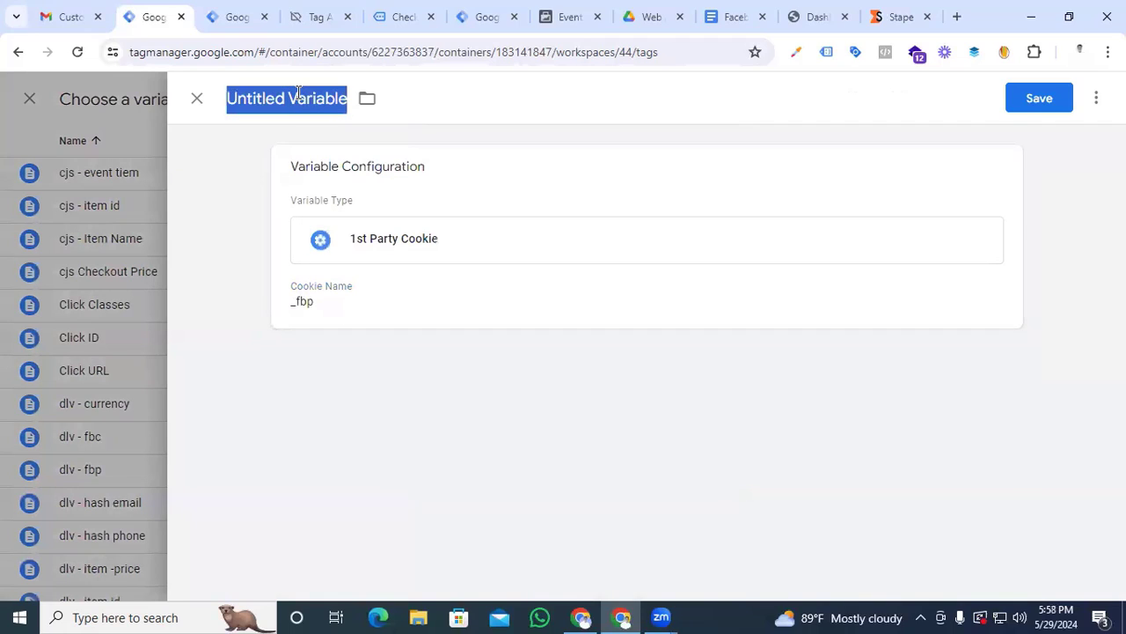
type("dlv fbp")
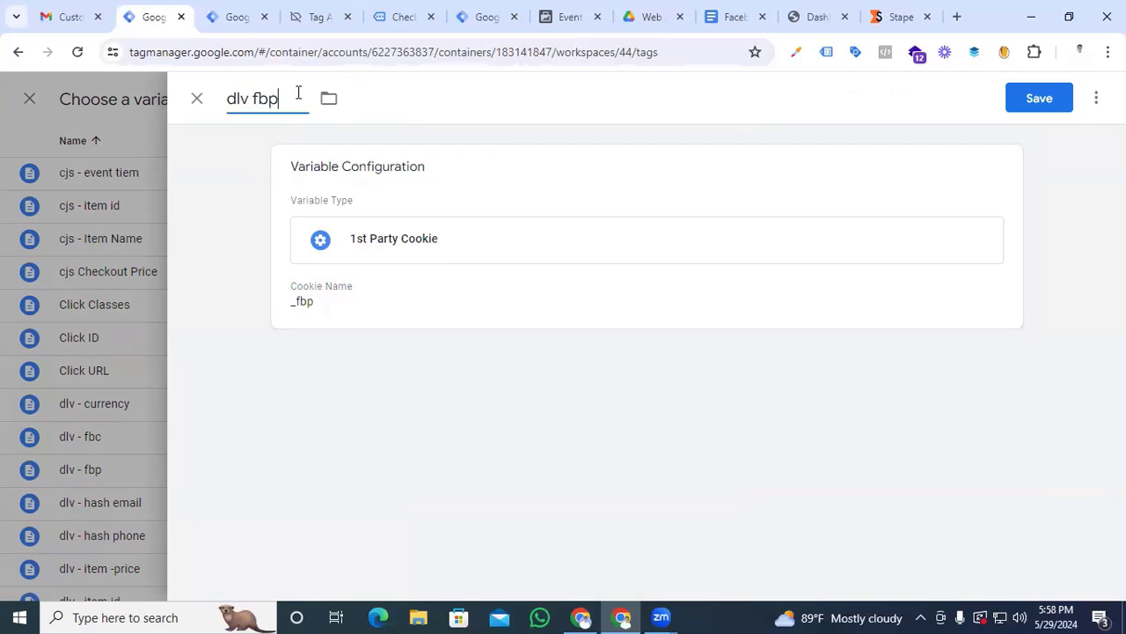
left_click(1035, 100)
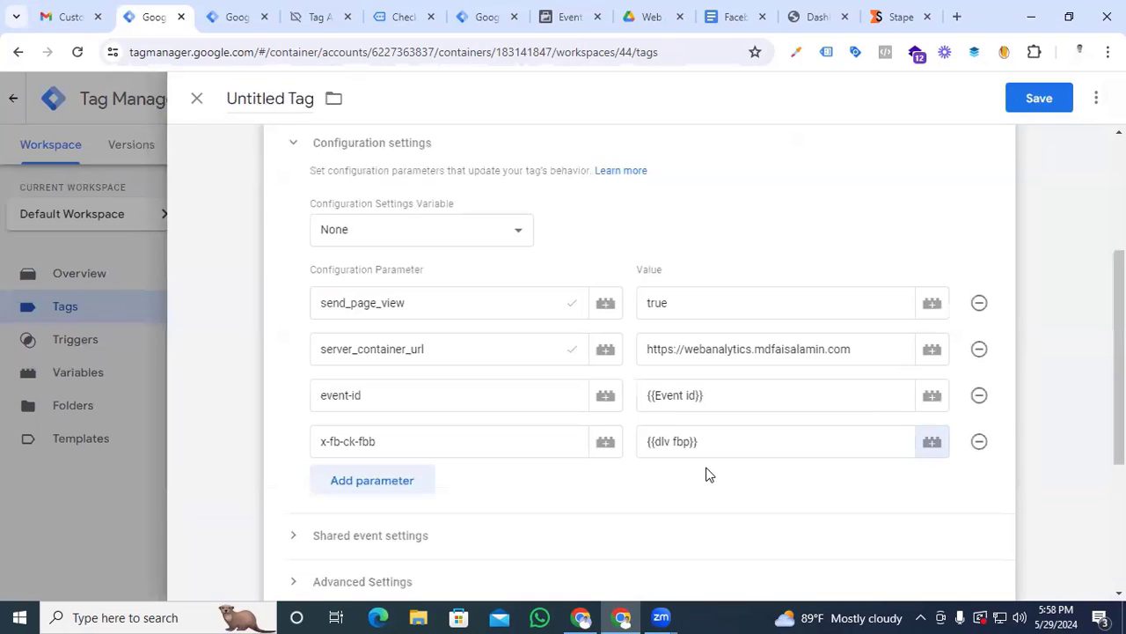
Add another configuration parameter by copying the name x-fb-ck-fbb and changing it to x-fb-ck-fbc
left_click(405, 484)
left_click_drag(382, 445, 295, 453)
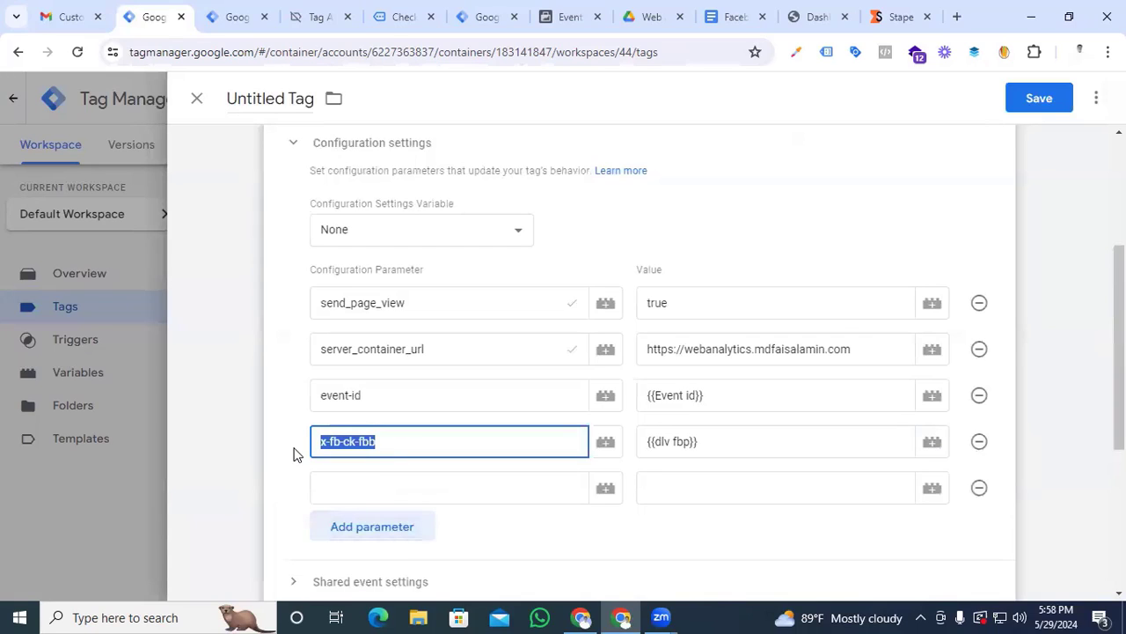
left_click(384, 488)
key("ctrl+v")
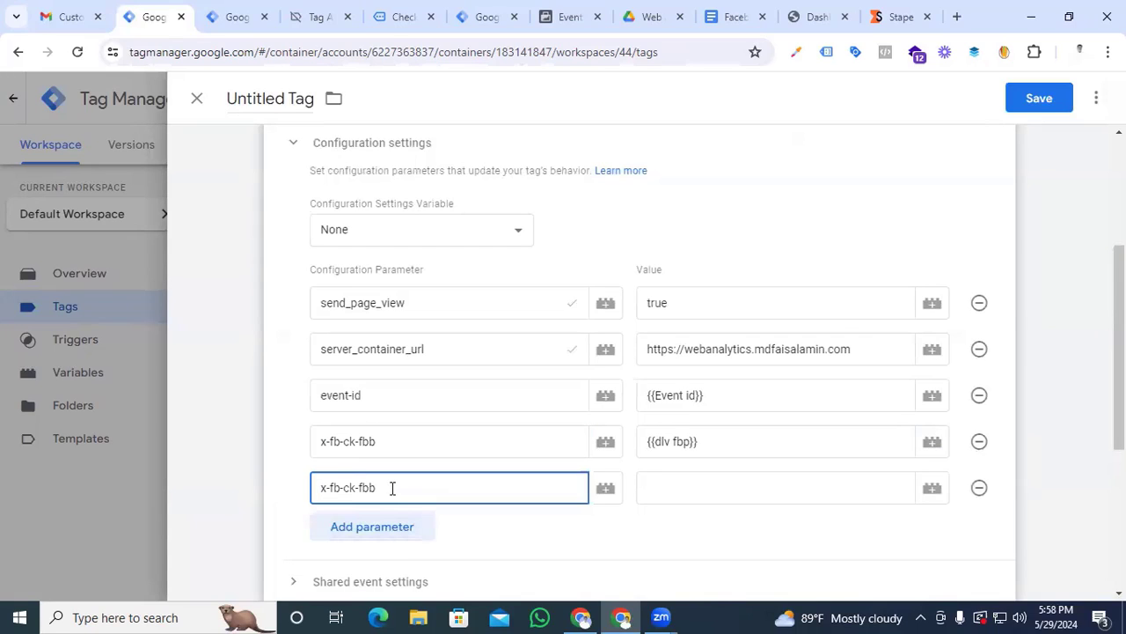
key("BackSpace")
type("c")
left_click(685, 490)
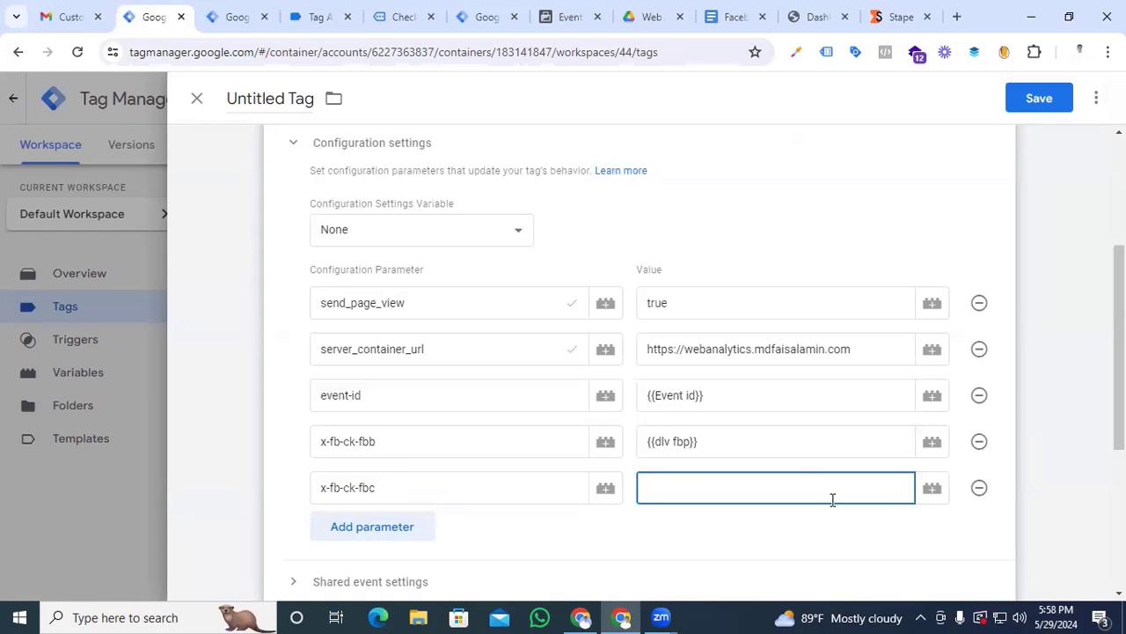
Create a new 1st Party Cookie variable for the x-fb-ck-fbc value with the cookie name _fbc
left_click(932, 488)
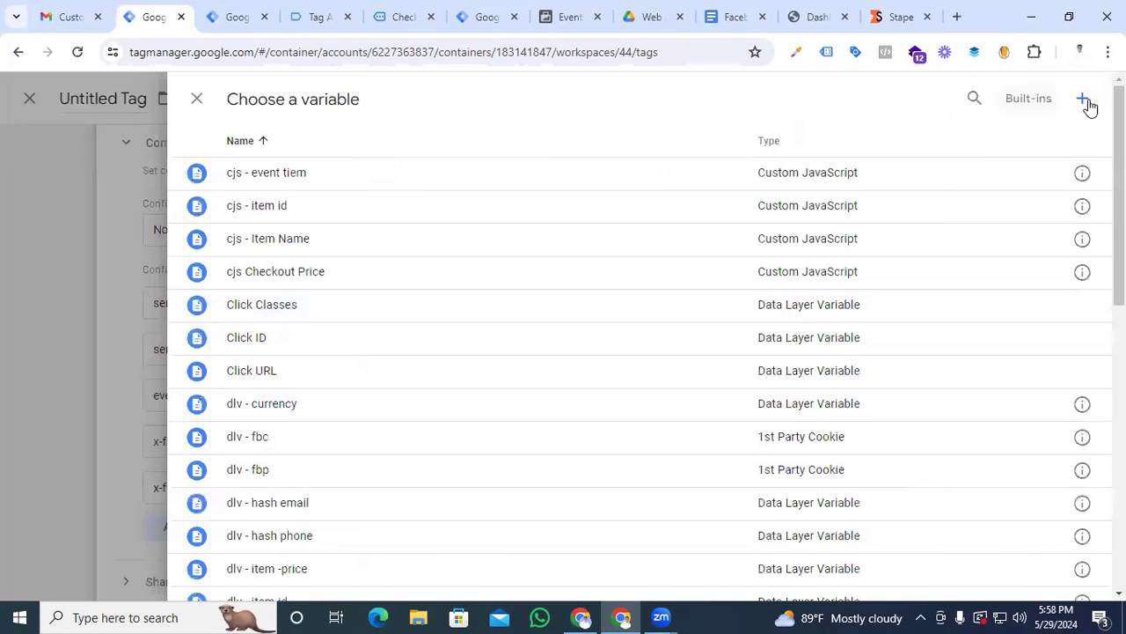
left_click(1087, 102)
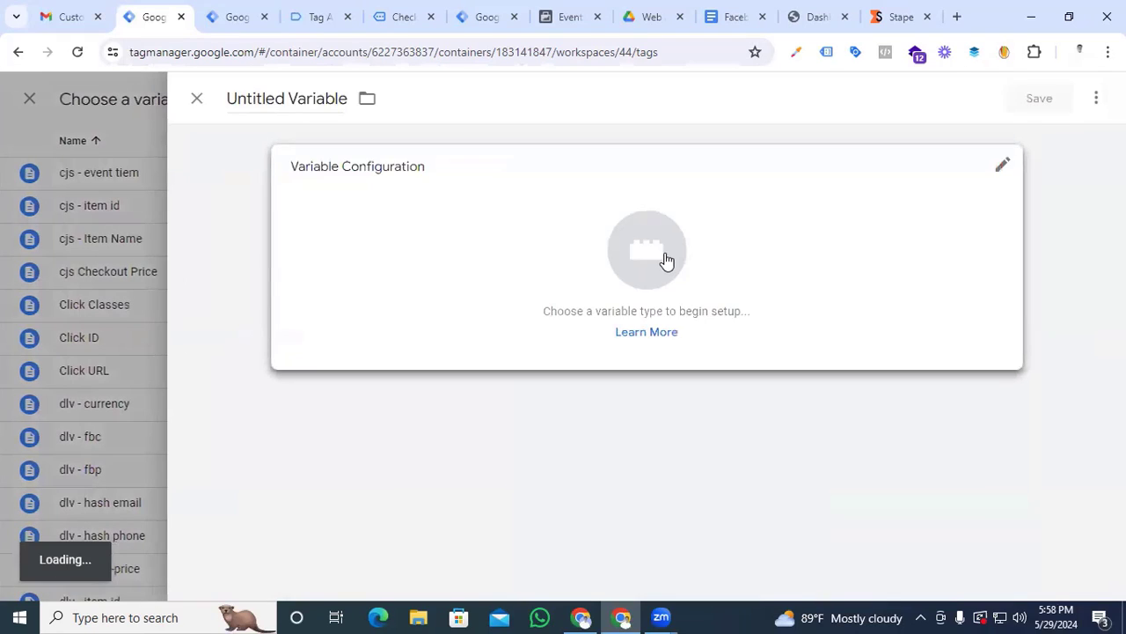
left_click(663, 259)
left_click(647, 486)
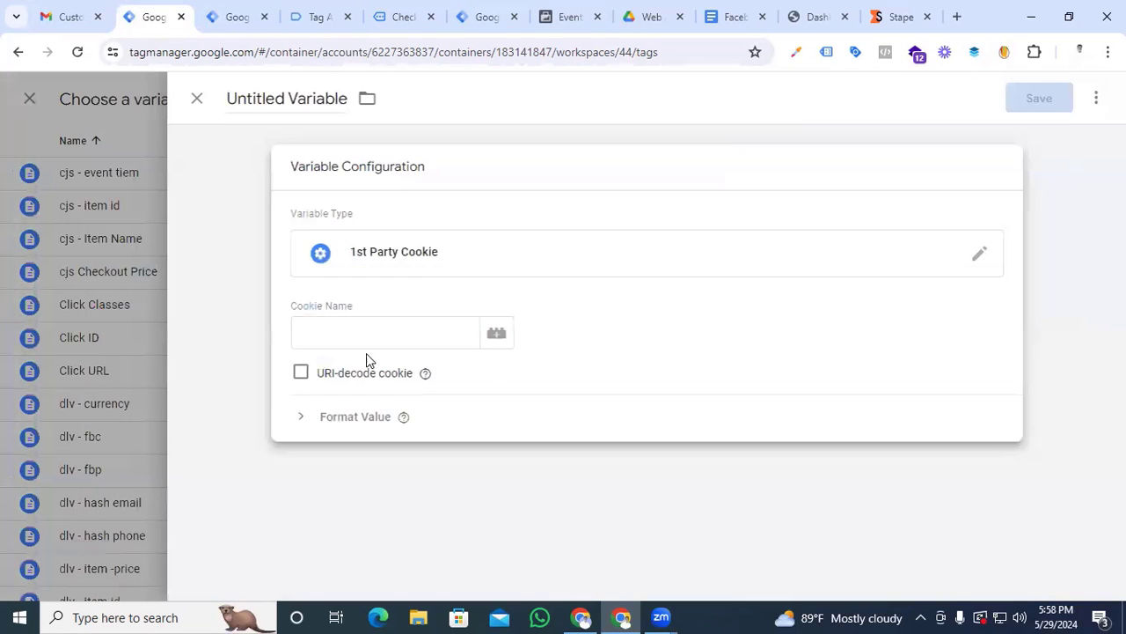
left_click(360, 333)
type("_fbc")
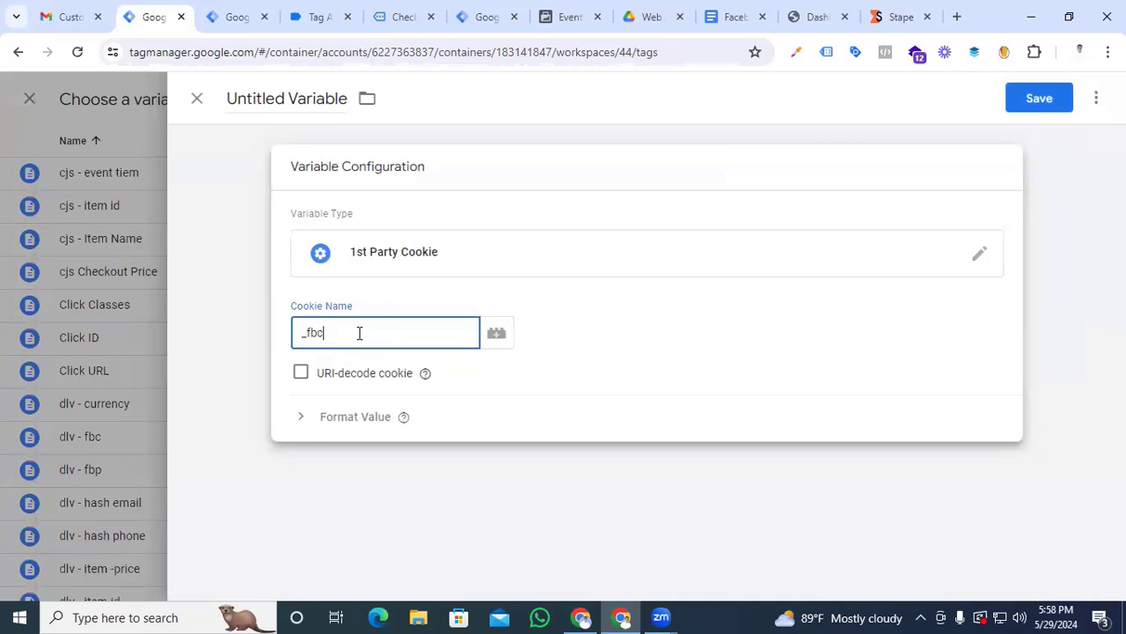
Name the _fbc cookie variable "dlv fbc" and save it as the parameter's value
left_click(267, 98)
triple_click(267, 98)
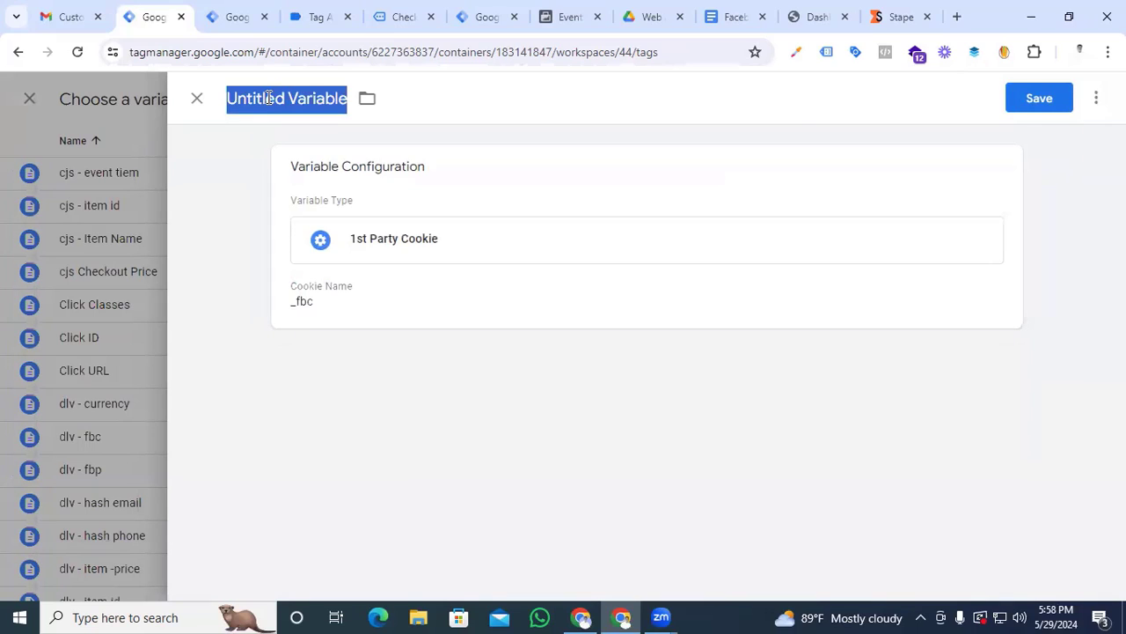
type("dlv fbc")
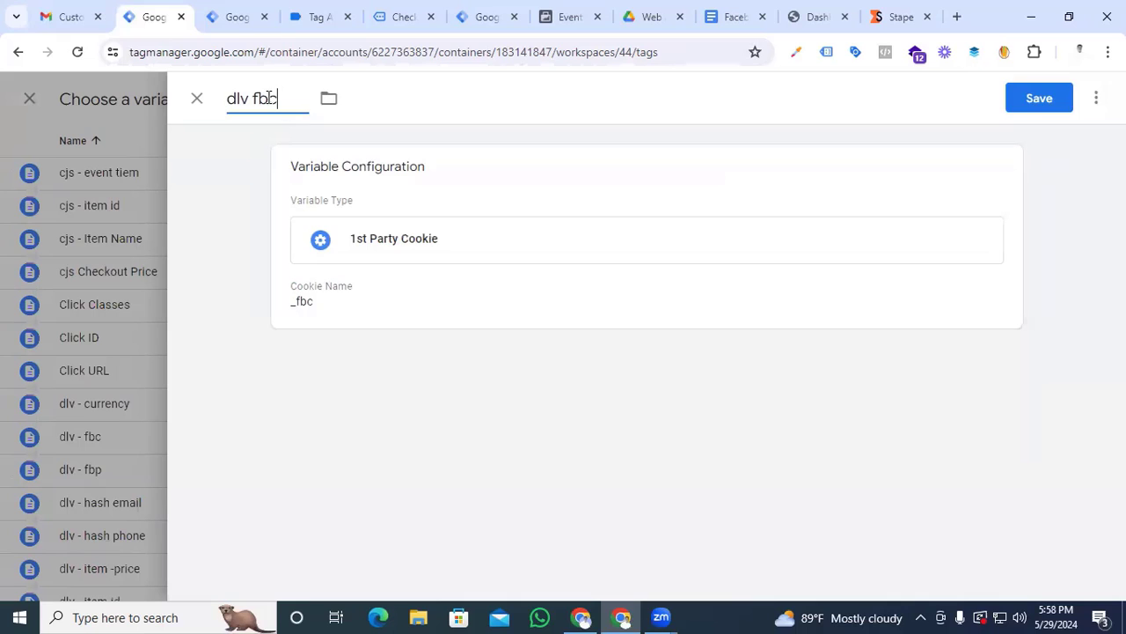
left_click(1041, 99)
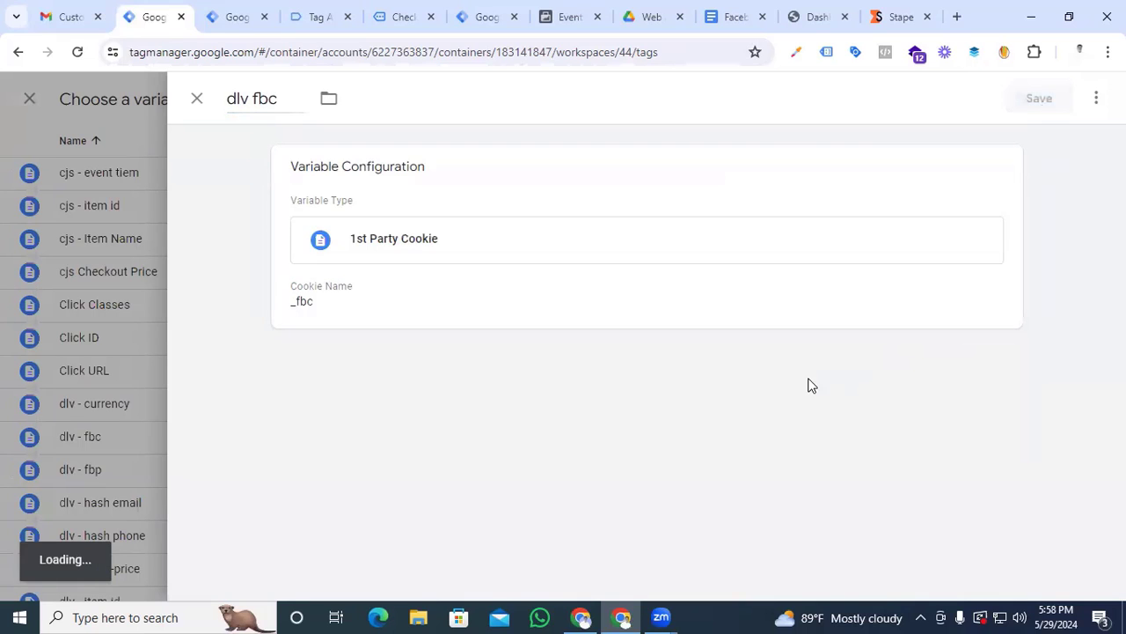
Add another configuration parameter named event_time to the Google Tag
scroll(626, 475, "down", 1)
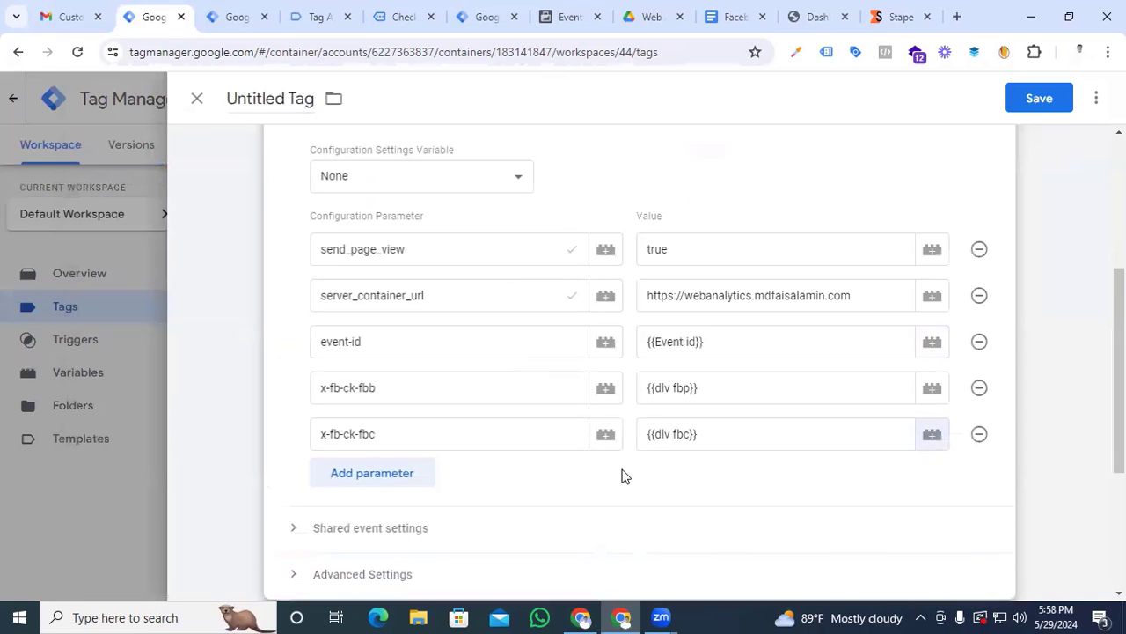
left_click(403, 453)
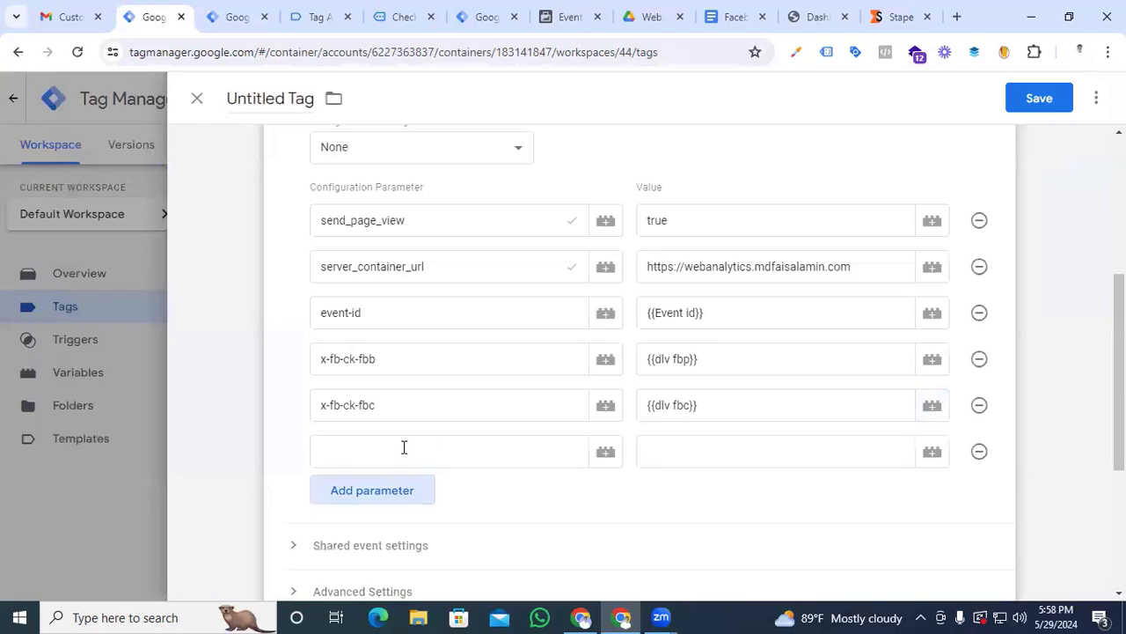
type("event")
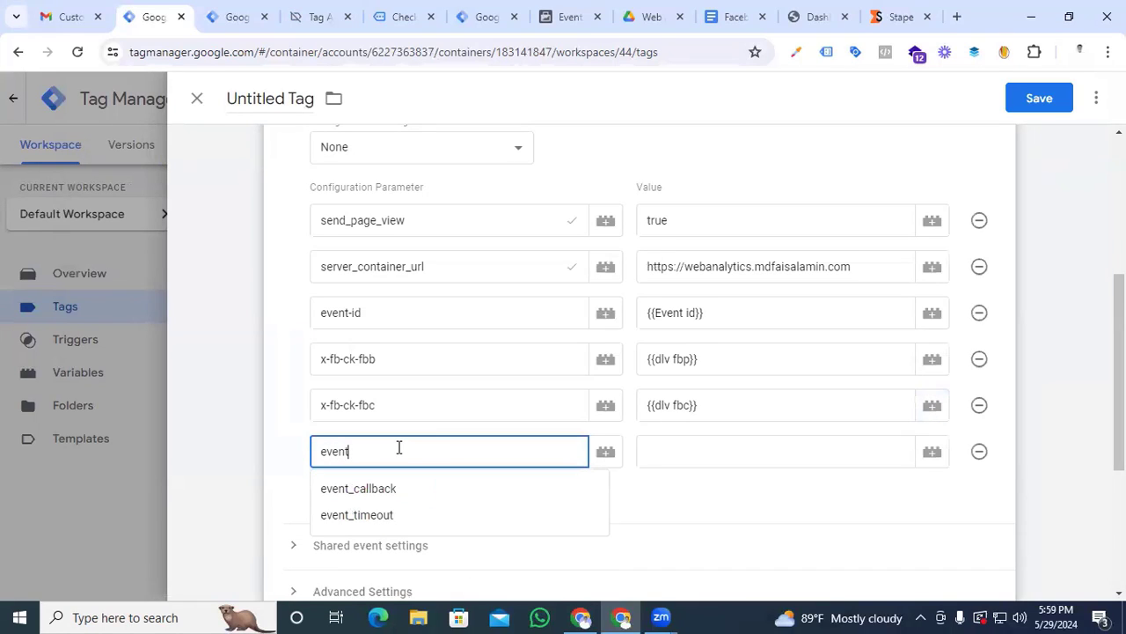
type("_time")
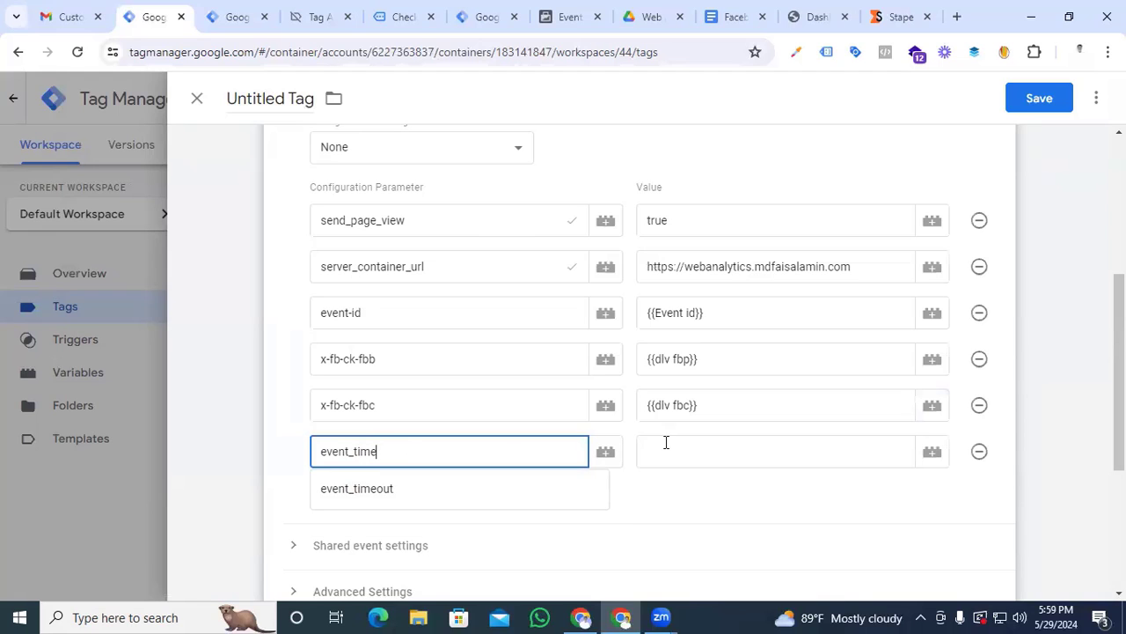
Create a new Custom JavaScript variable for the event_time value with a function returning Math.round(new Date().getTime() / 1000)
left_click(667, 446)
left_click(932, 453)
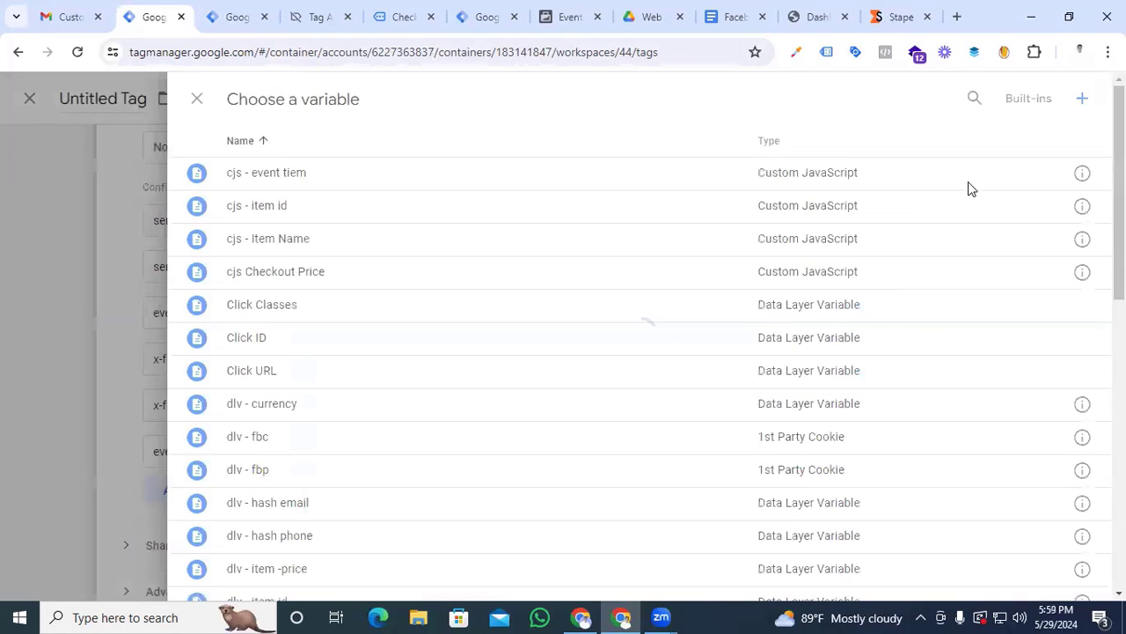
left_click(1075, 100)
left_click(664, 279)
scroll(796, 500, "down", 2)
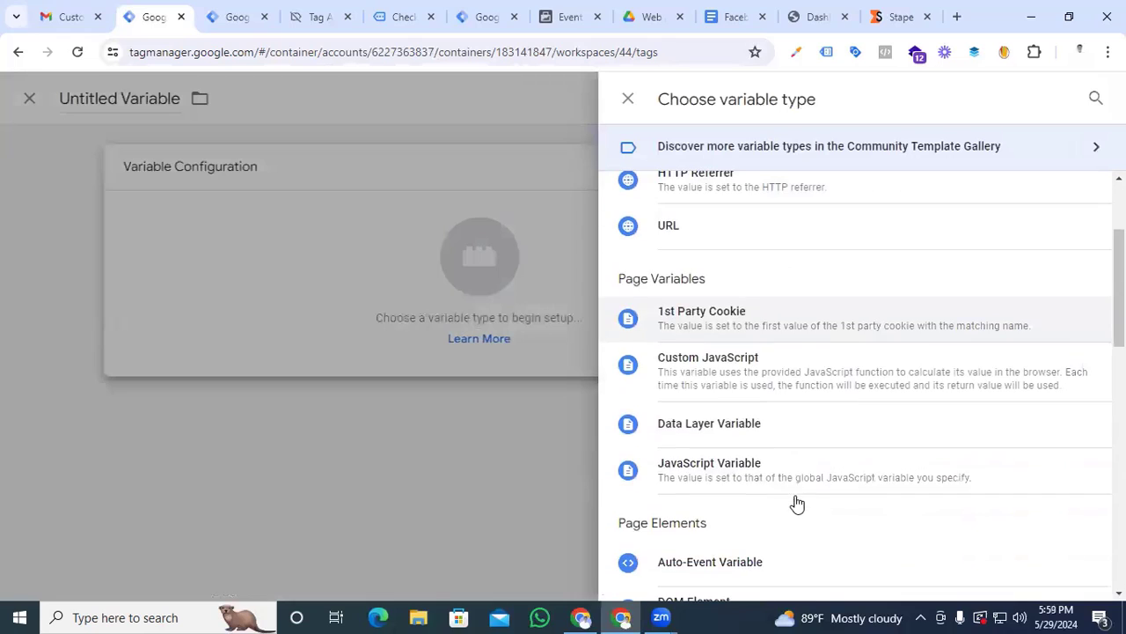
left_click(767, 384)
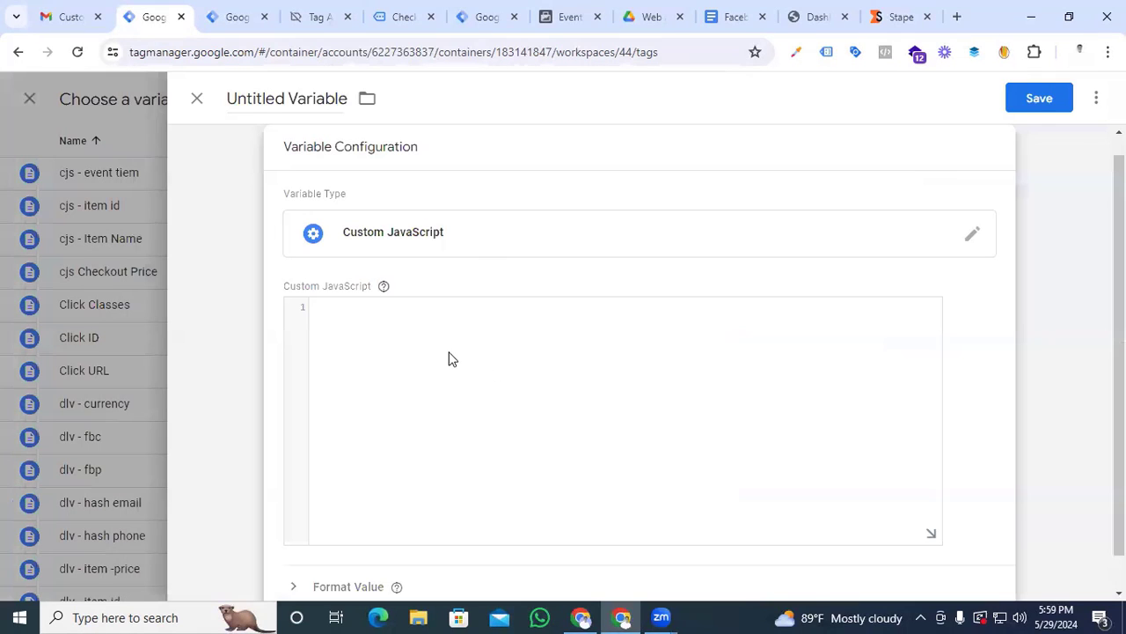
left_click(450, 359)
type("function() {   return Math.round(new Date().getTime() / 1000); }")
Name the Custom JavaScript variable "event time" and save it as the parameter's value
left_click(311, 105)
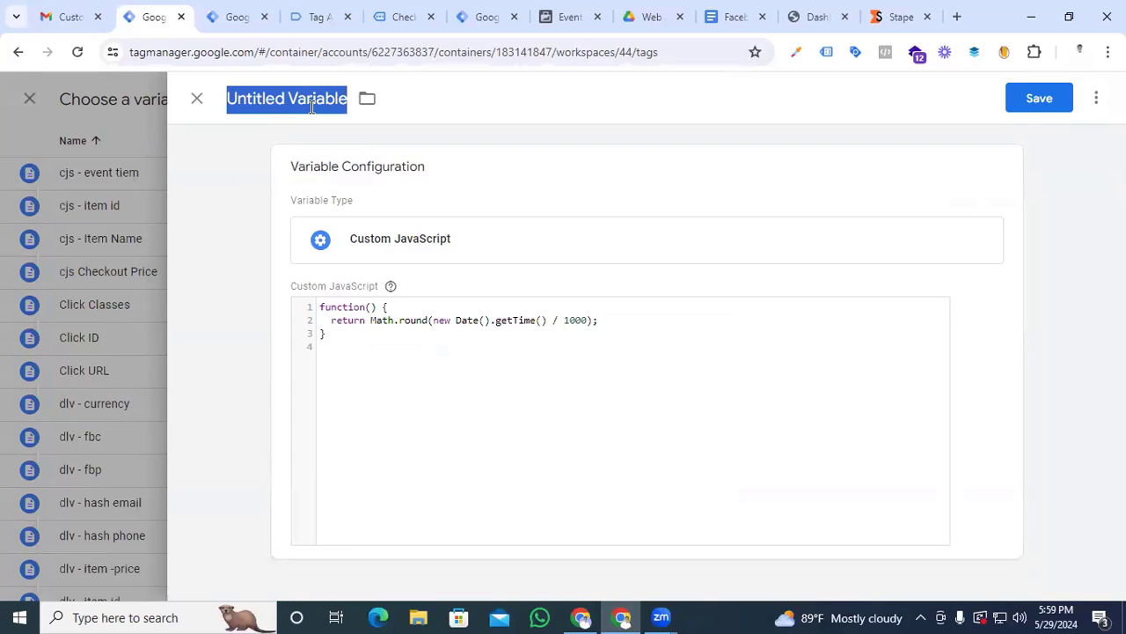
type("event time")
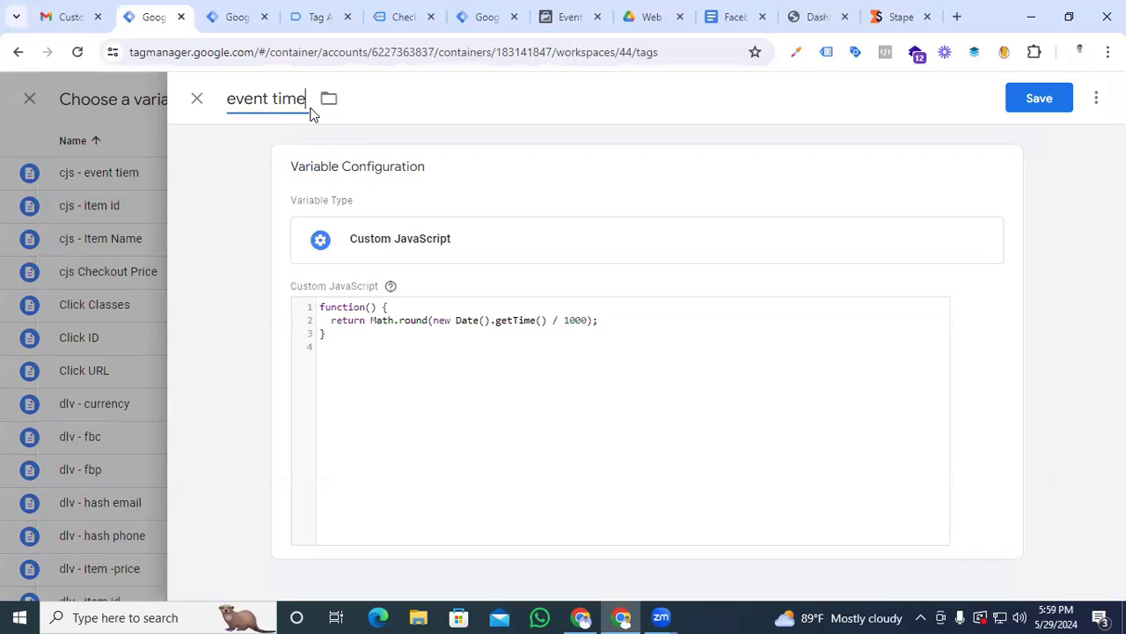
left_click(1040, 98)
Add another configuration parameter named "first_party _collection" with the value true
left_click(375, 482)
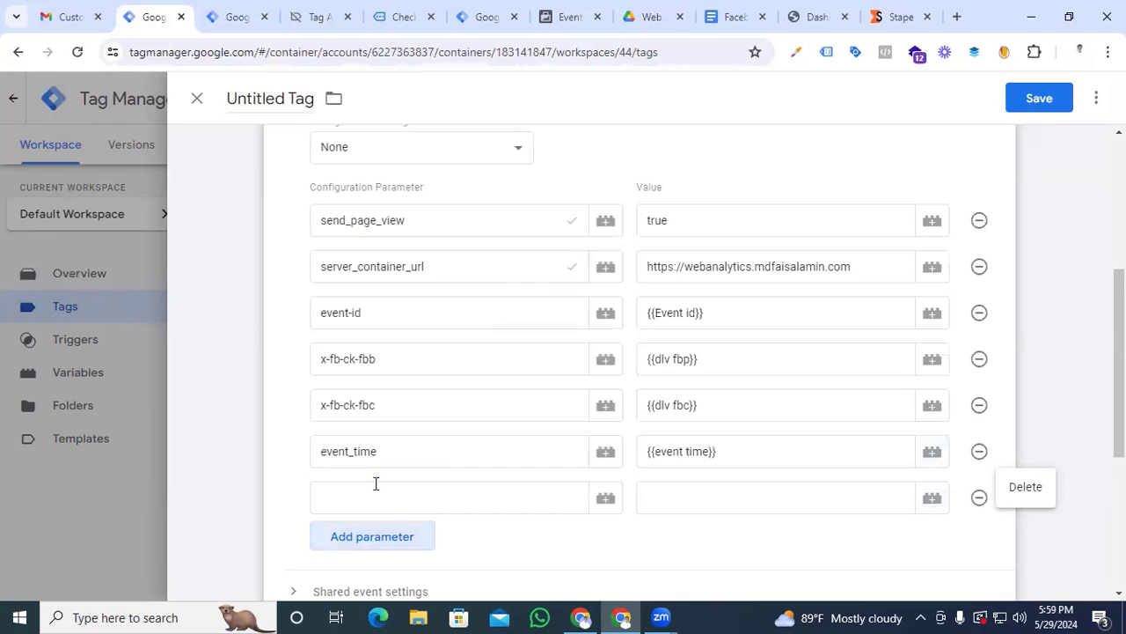
type("f")
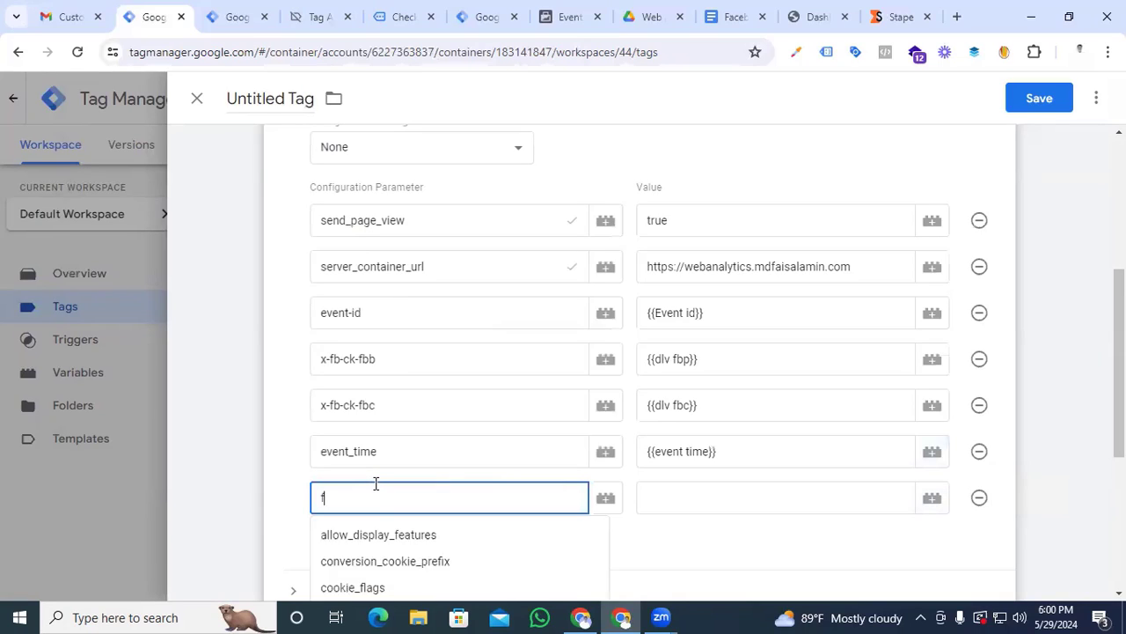
type("irst_party _collection")
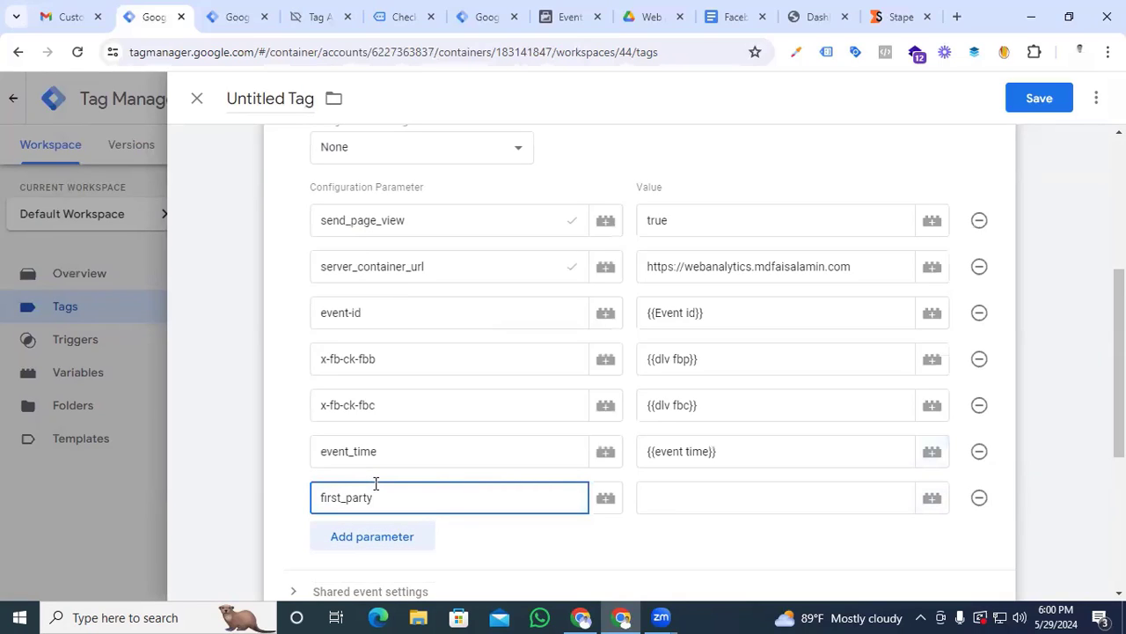
left_click(670, 508)
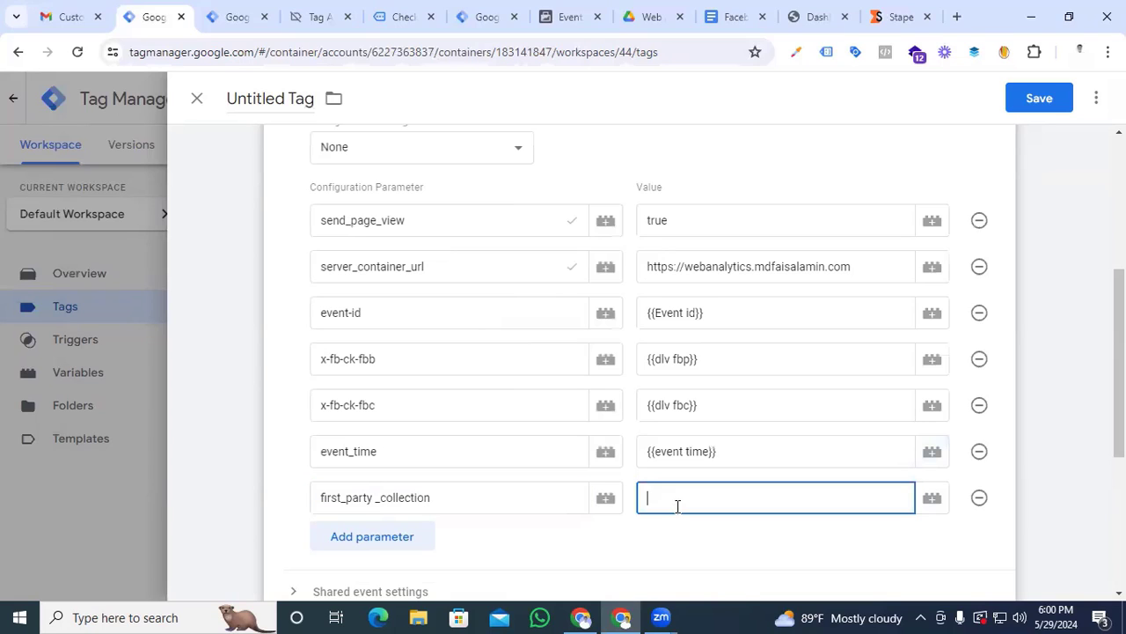
type("true")
Set the Google Tag to fire on the All Pages trigger
scroll(276, 477, "up", 1)
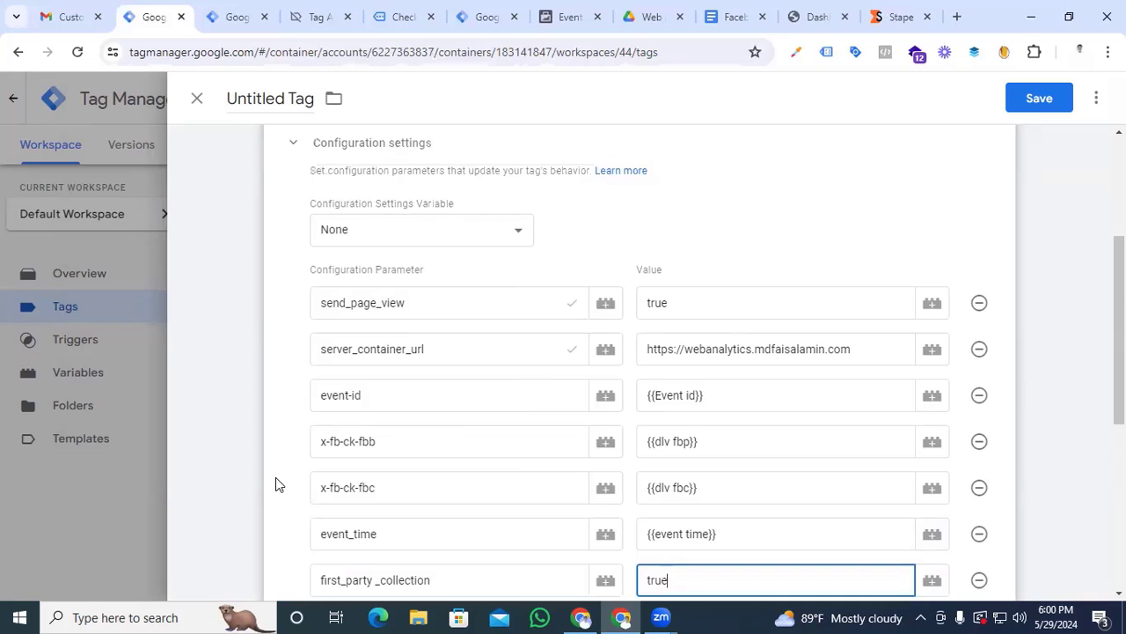
scroll(275, 477, "down", 5)
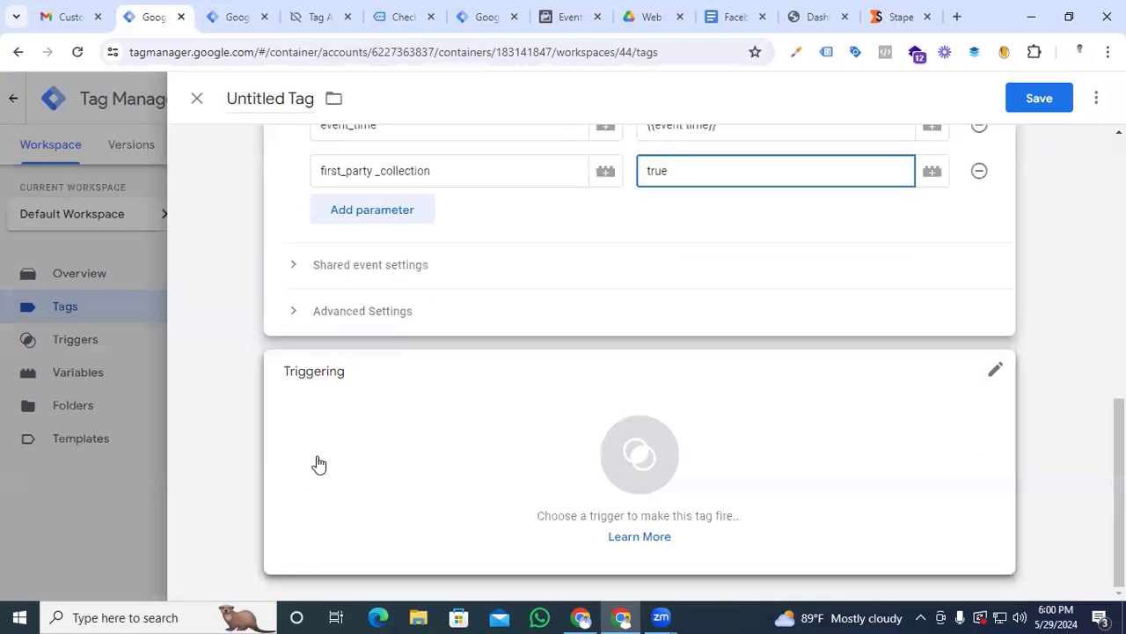
left_click(641, 460)
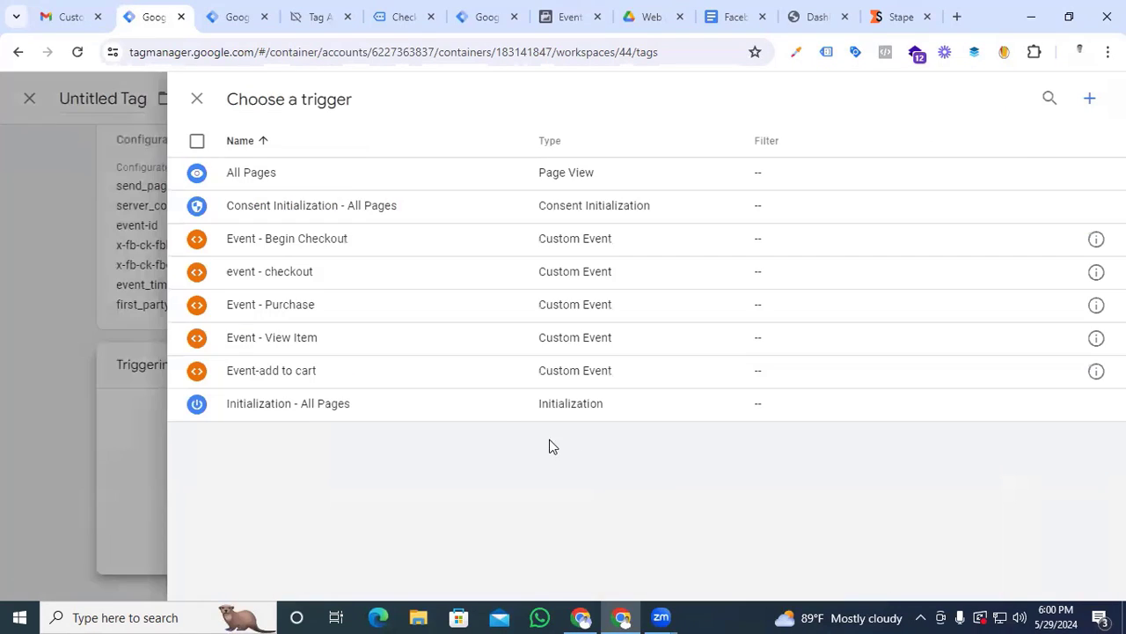
left_click(314, 176)
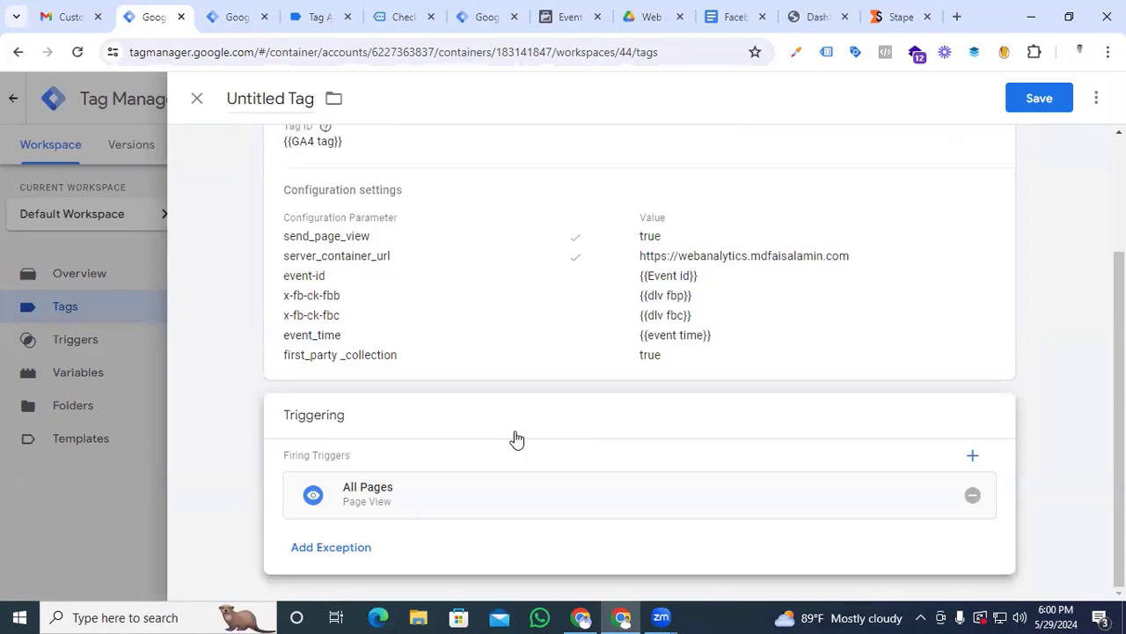
Name the tag "FB-SS-Page view" and save it
scroll(522, 440, "up", 2)
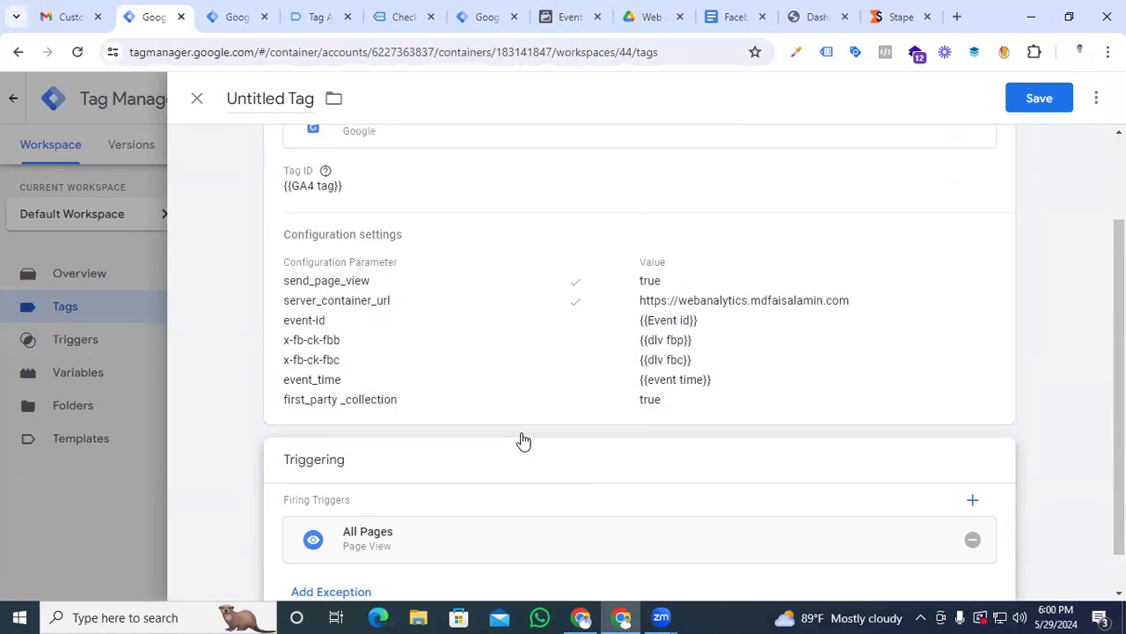
triple_click(261, 99)
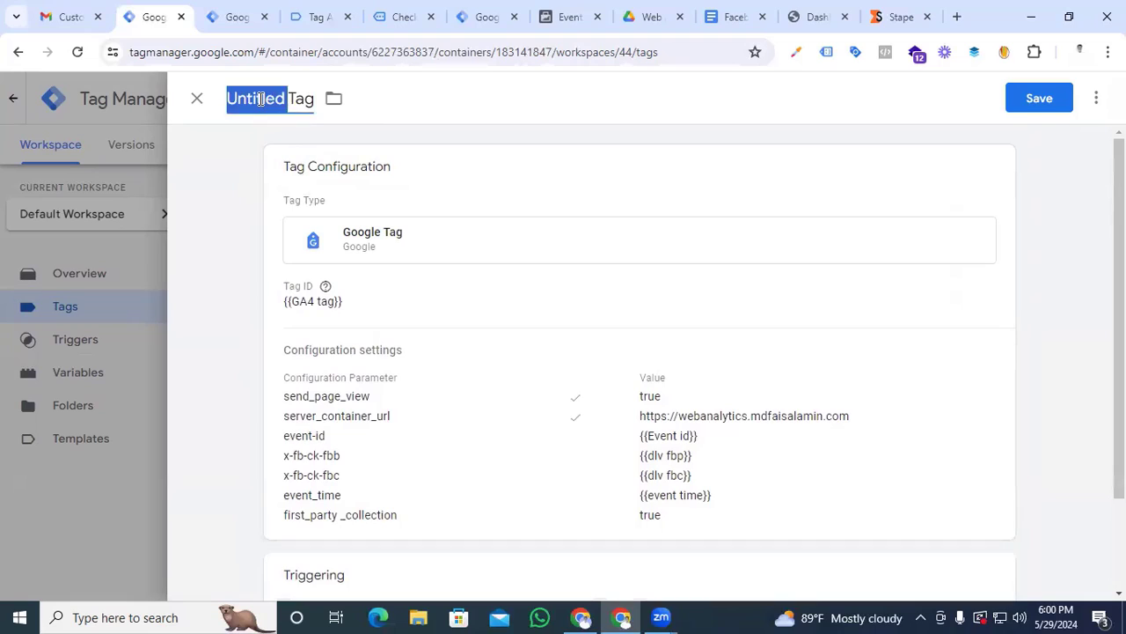
type("FB-SS")
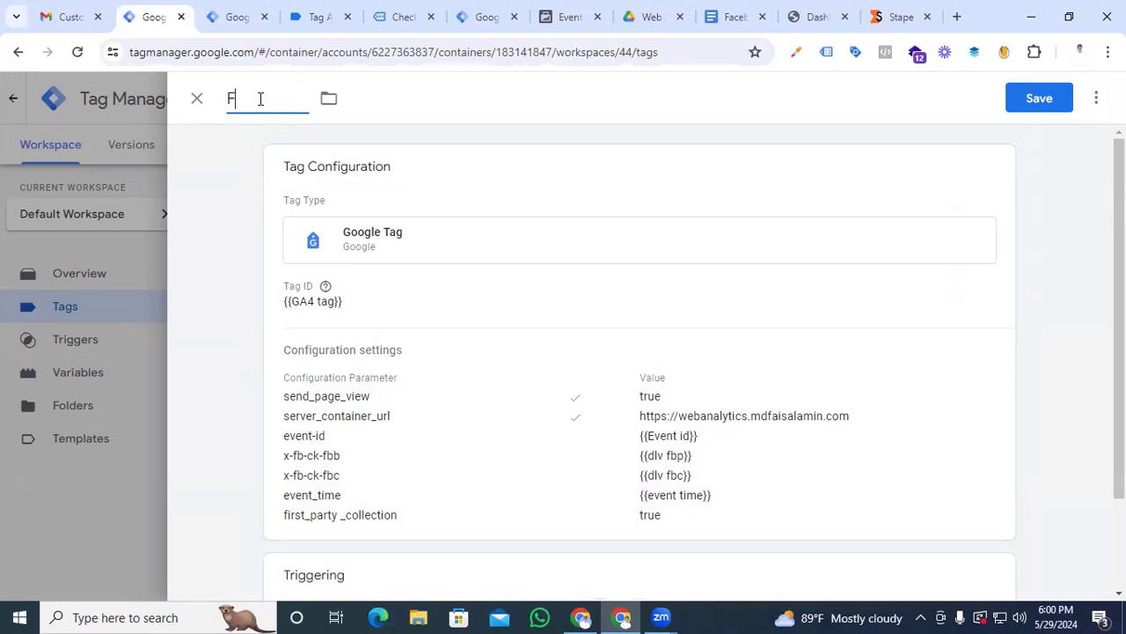
type("-Page view")
left_click(1040, 98)
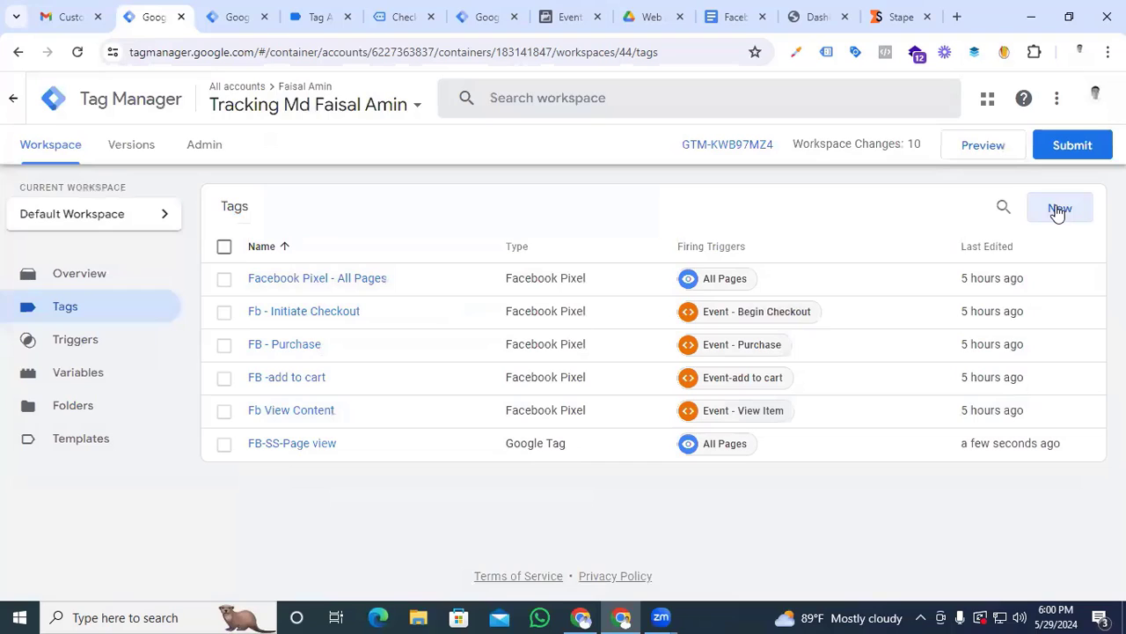
Create a new tag of type Google Analytics: GA4 Event
left_click(1058, 212)
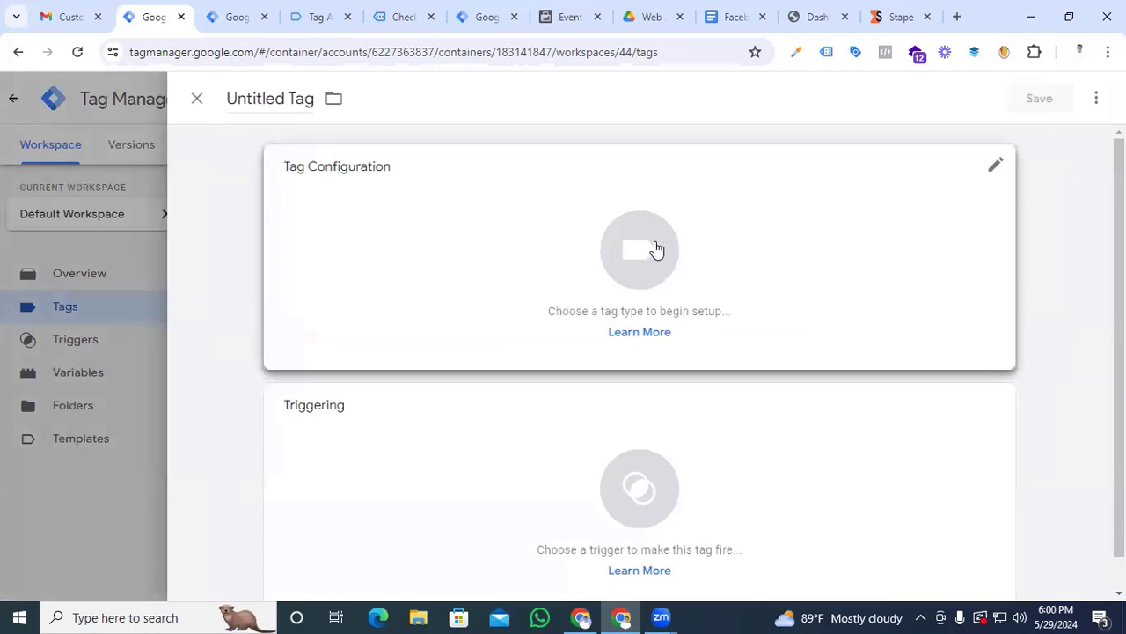
left_click(656, 254)
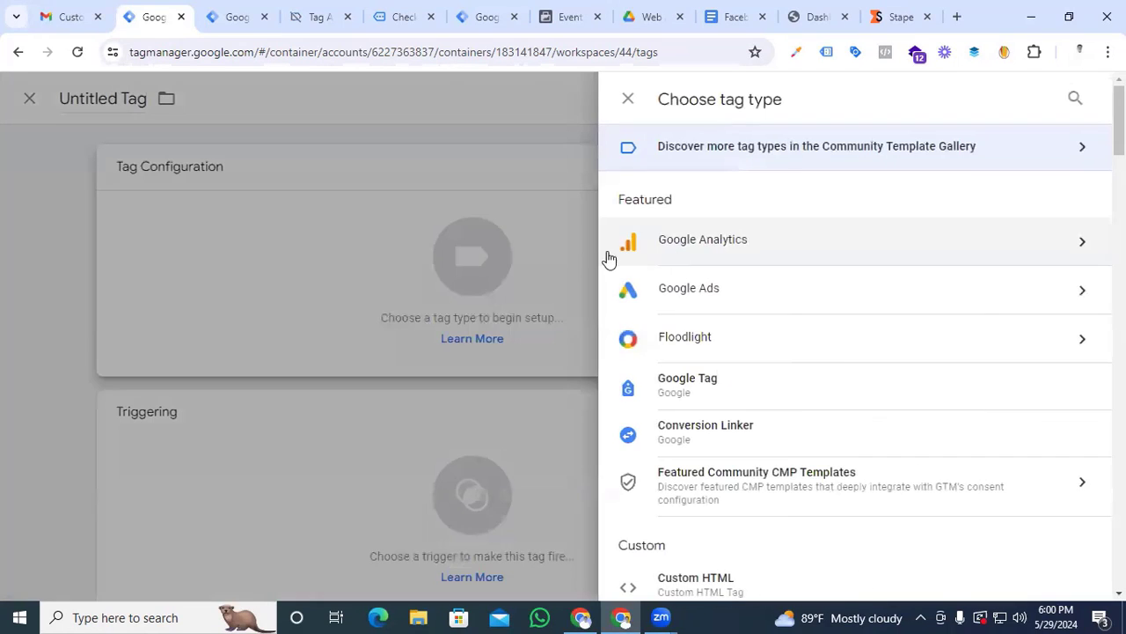
left_click(997, 245)
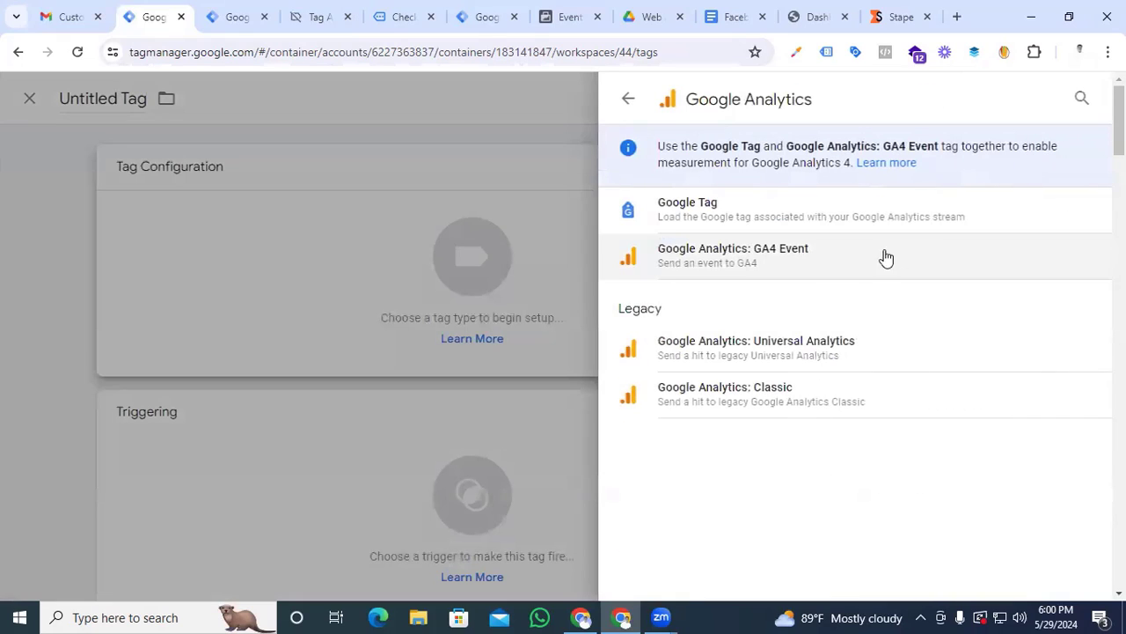
left_click(746, 267)
Set the GA4 Event tag's measurement ID to {{GA4 tag}} and its event name to view_item
left_click(334, 333)
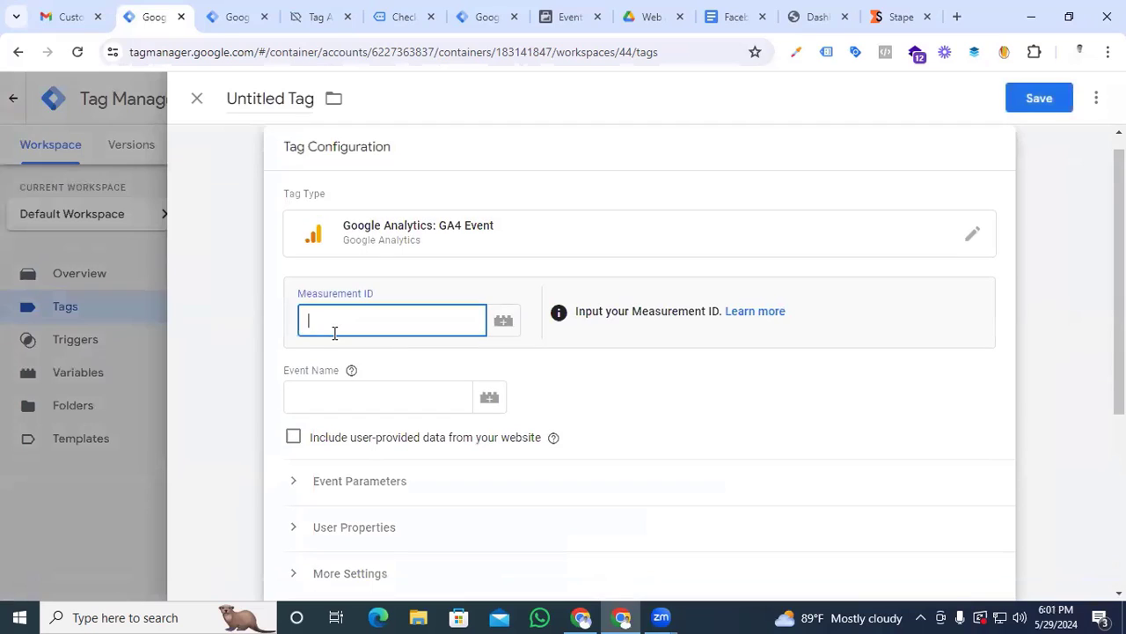
type("{{")
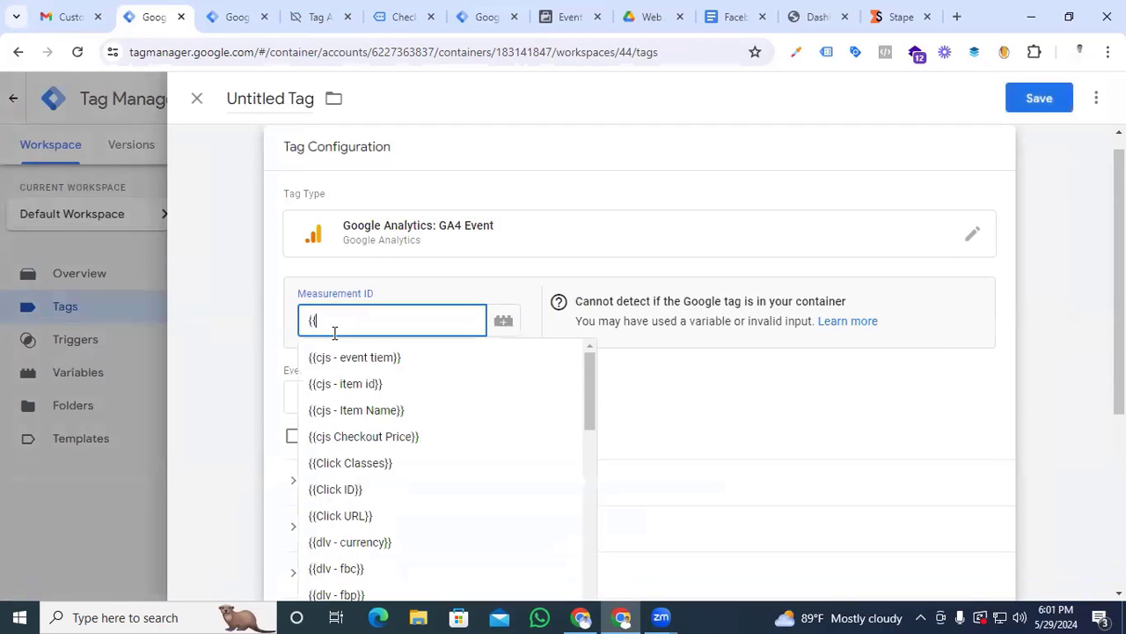
type("ga")
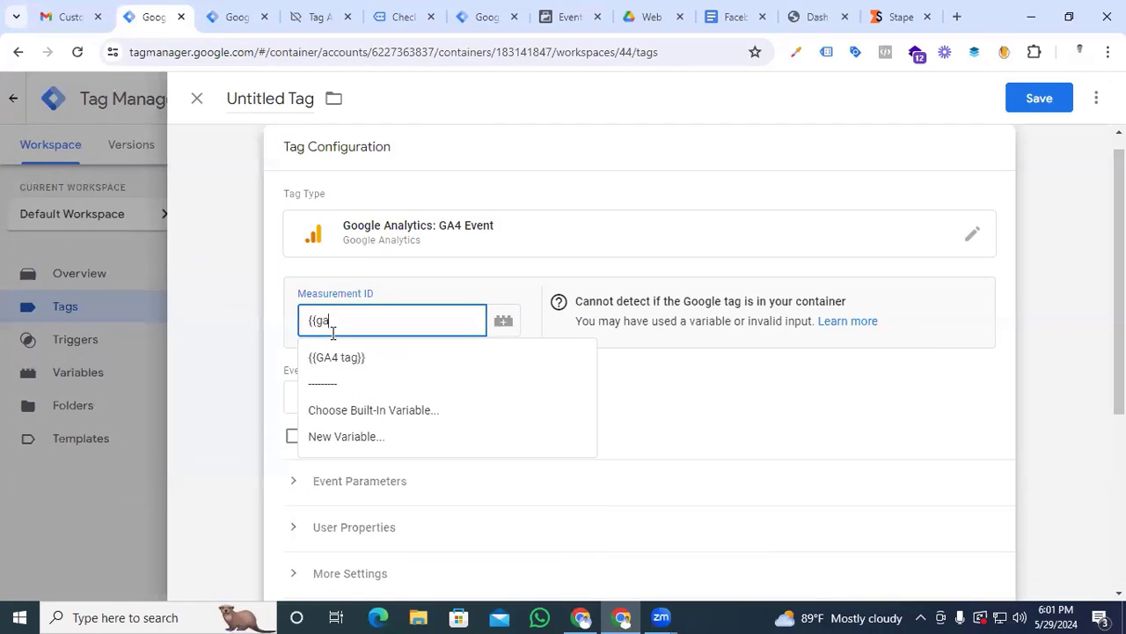
left_click(350, 357)
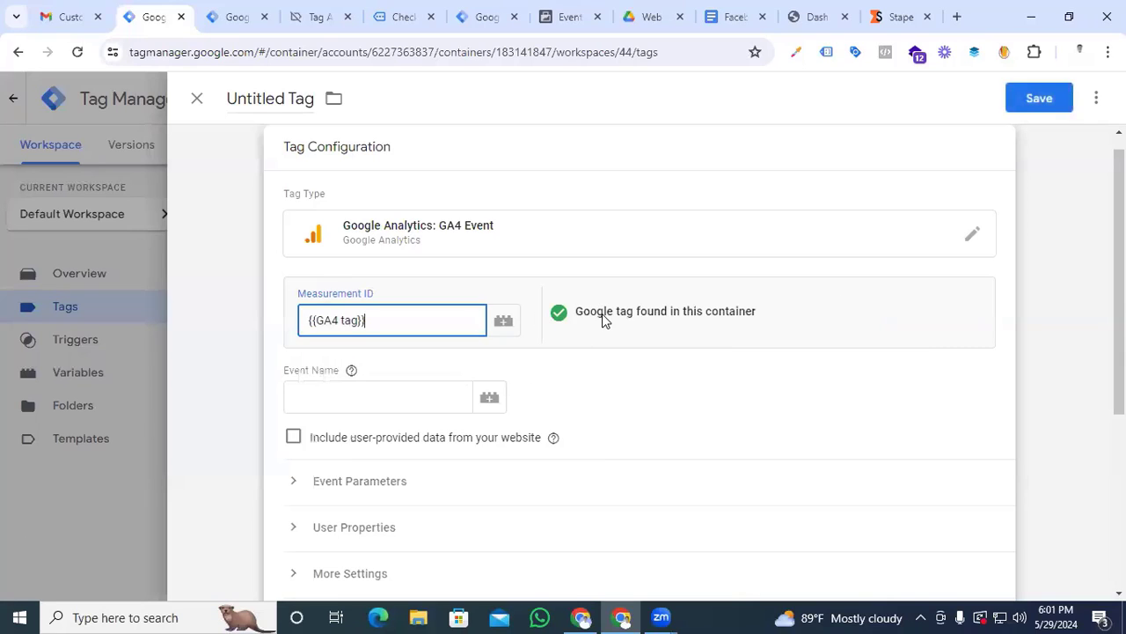
left_click(344, 394)
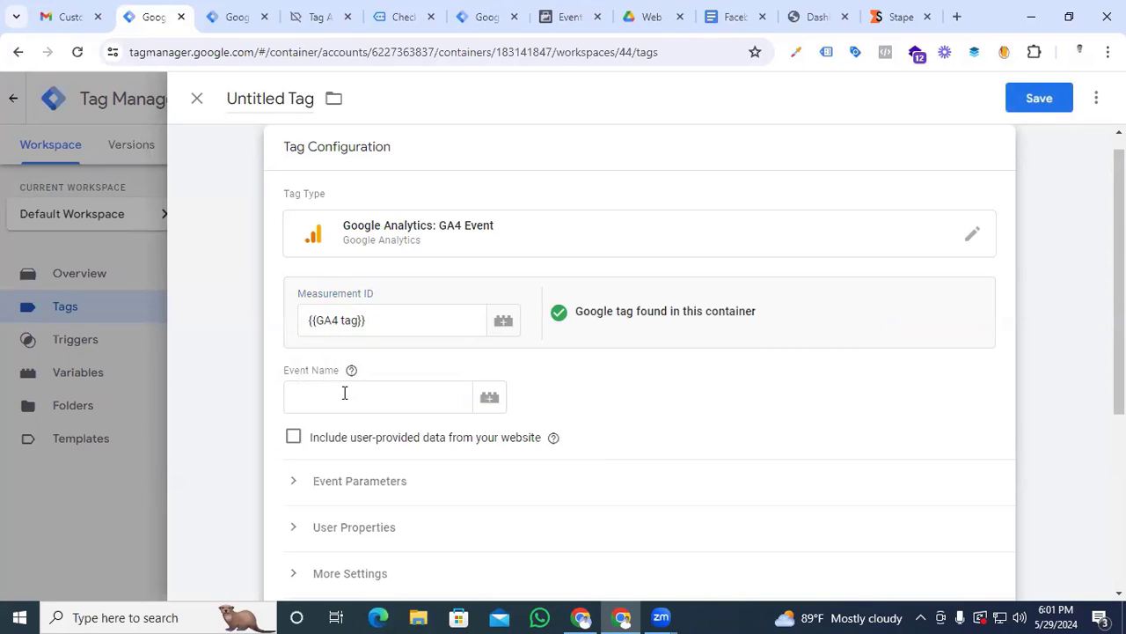
type("view_item")
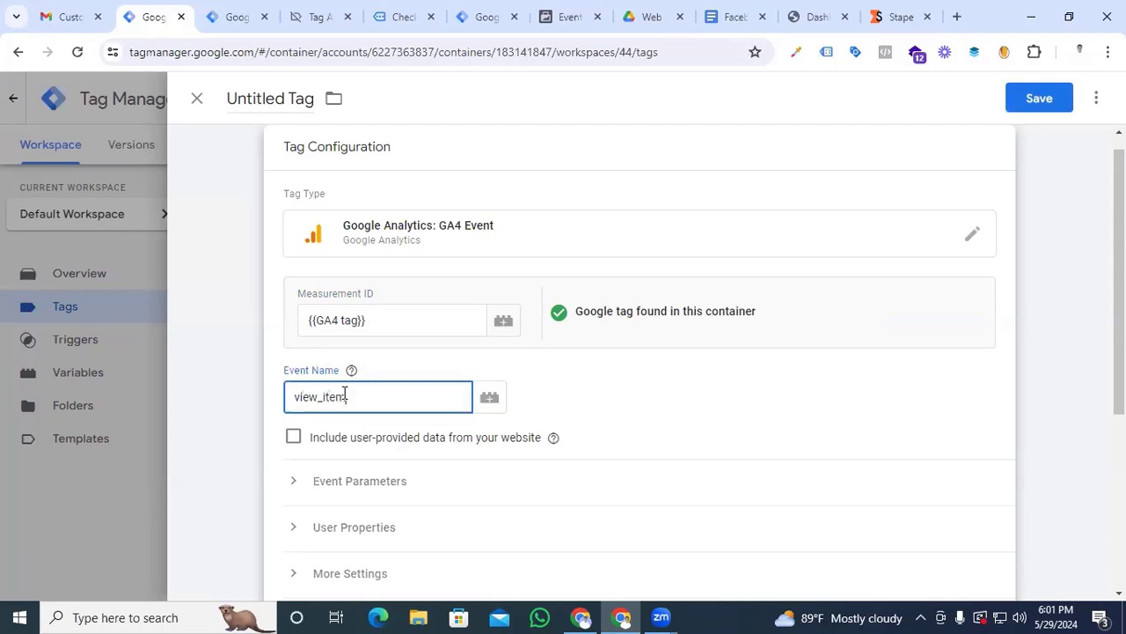
Add an event parameter named event_id with the {{Event id}} variable as its value
scroll(282, 334, "down", 2)
left_click(292, 319)
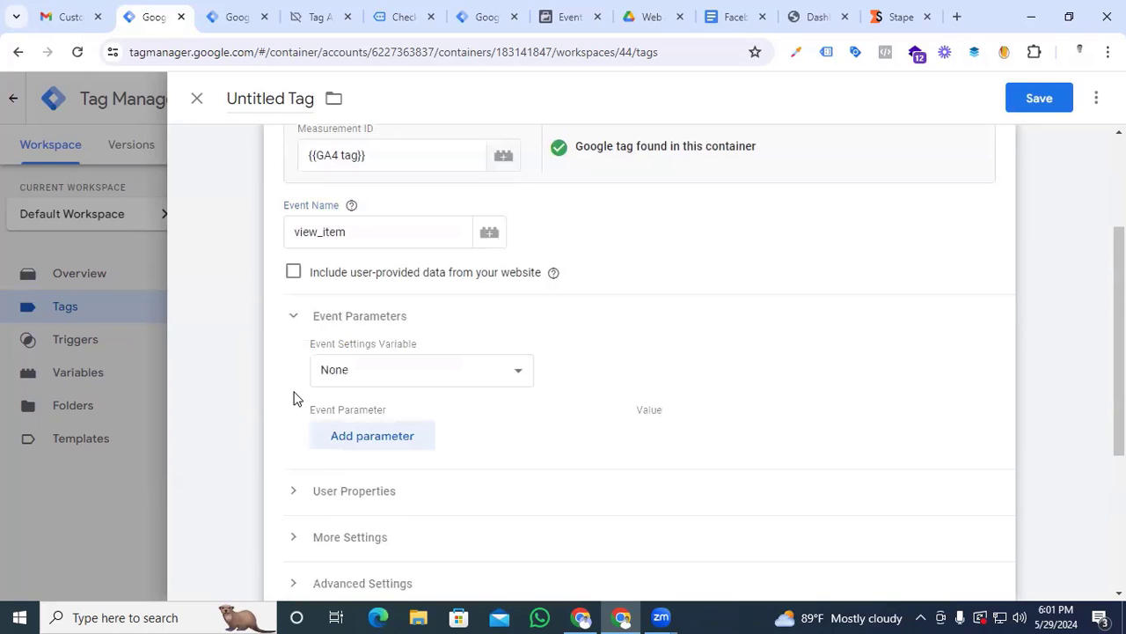
left_click(364, 440)
left_click(363, 437)
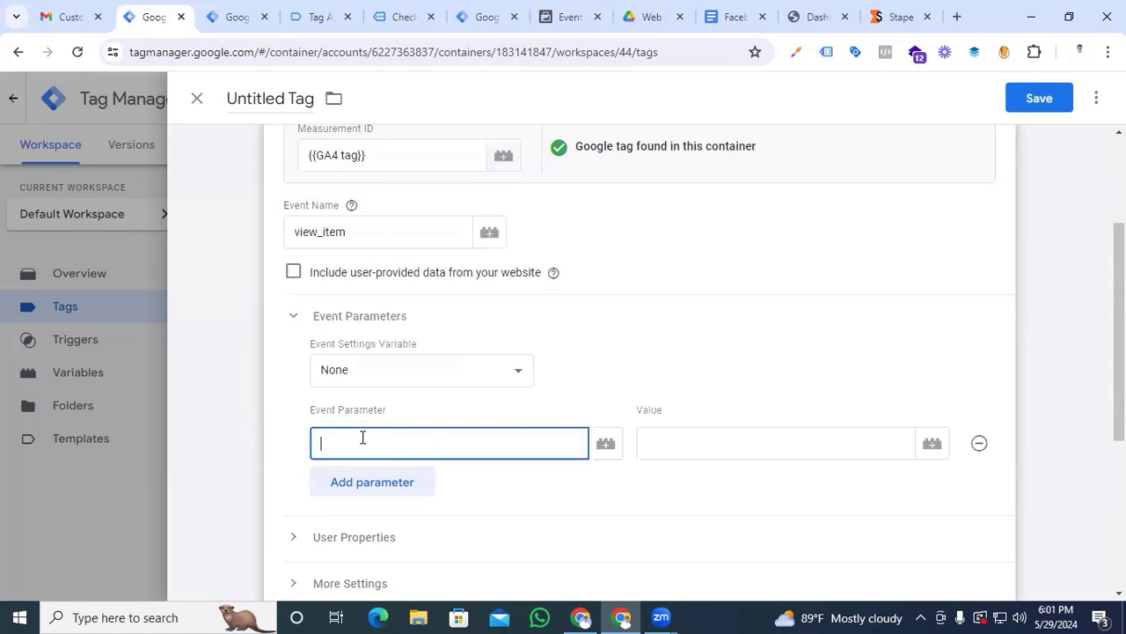
type("event_id")
left_click(735, 451)
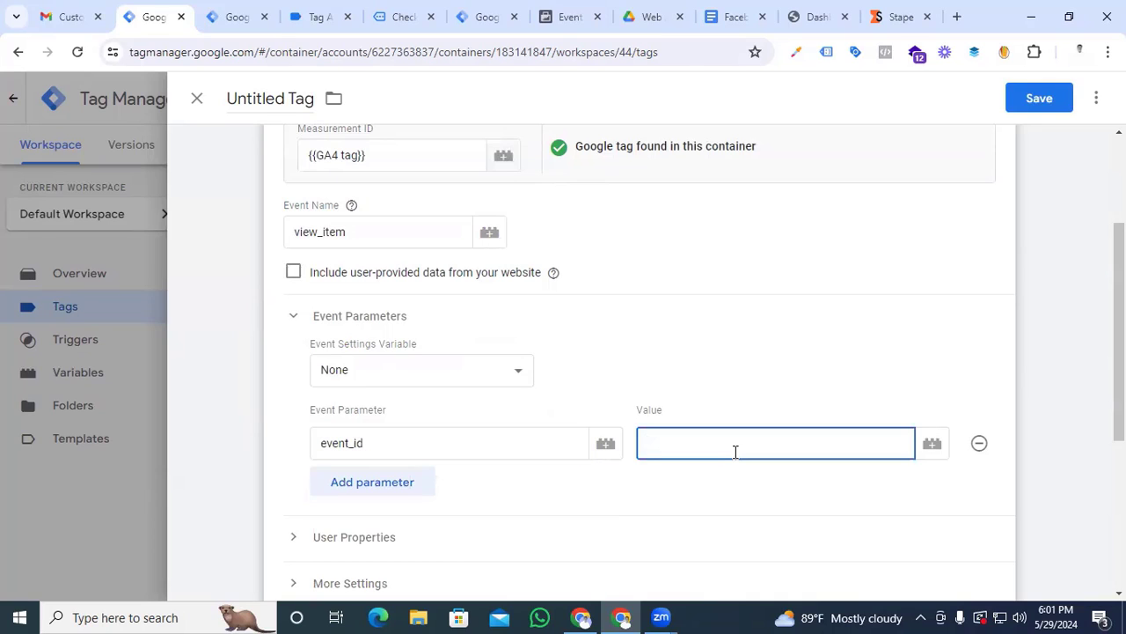
type("{{event")
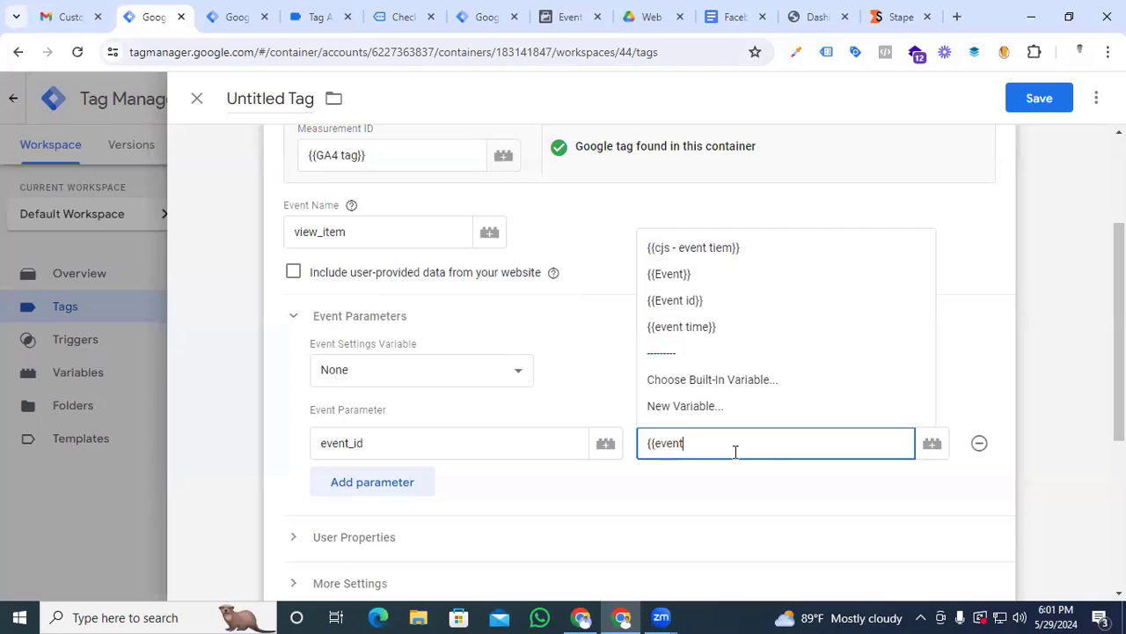
left_click(691, 300)
Add an event parameter named x-fb-ck-fbc with the {{dlv fbc}} variable as its value
left_click(401, 479)
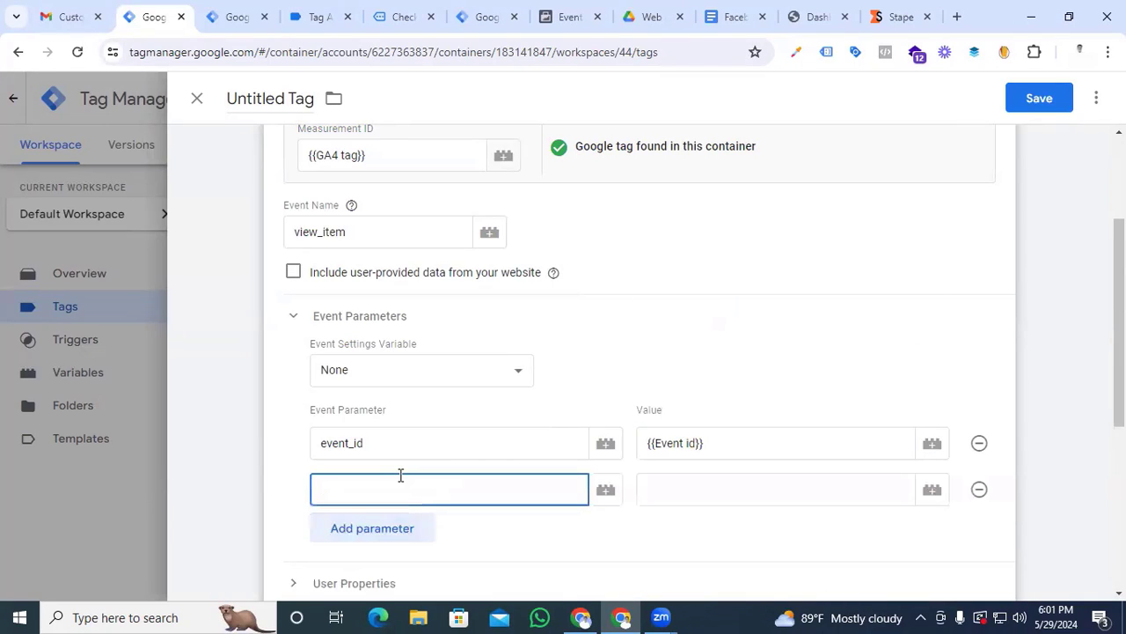
type("x-fb-ck")
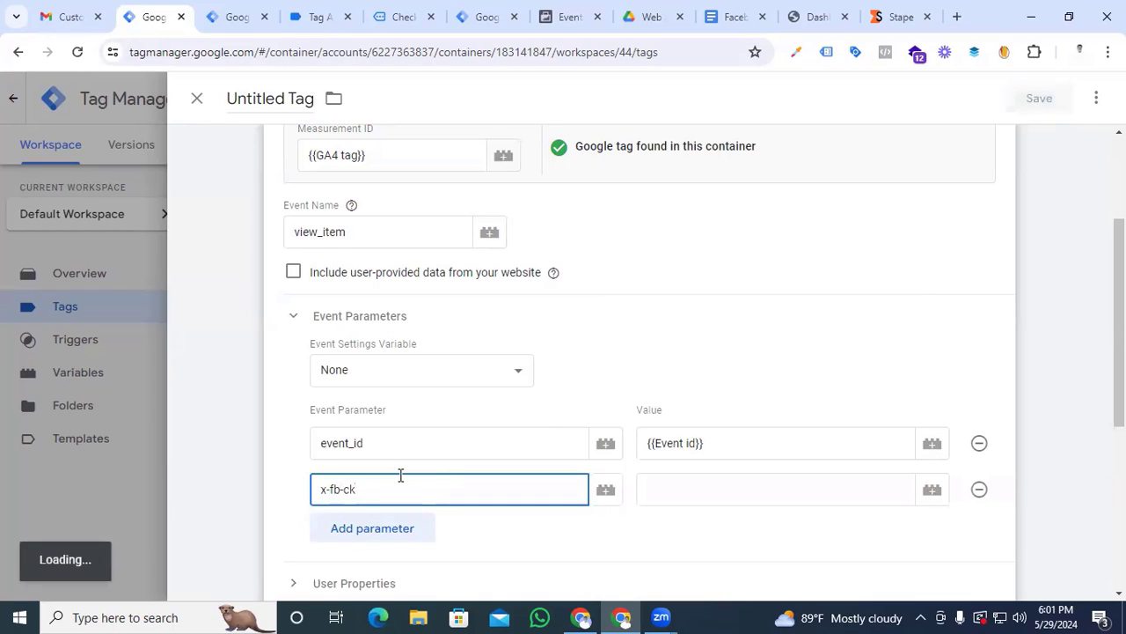
type("-fbc")
left_click(733, 497)
type("{{")
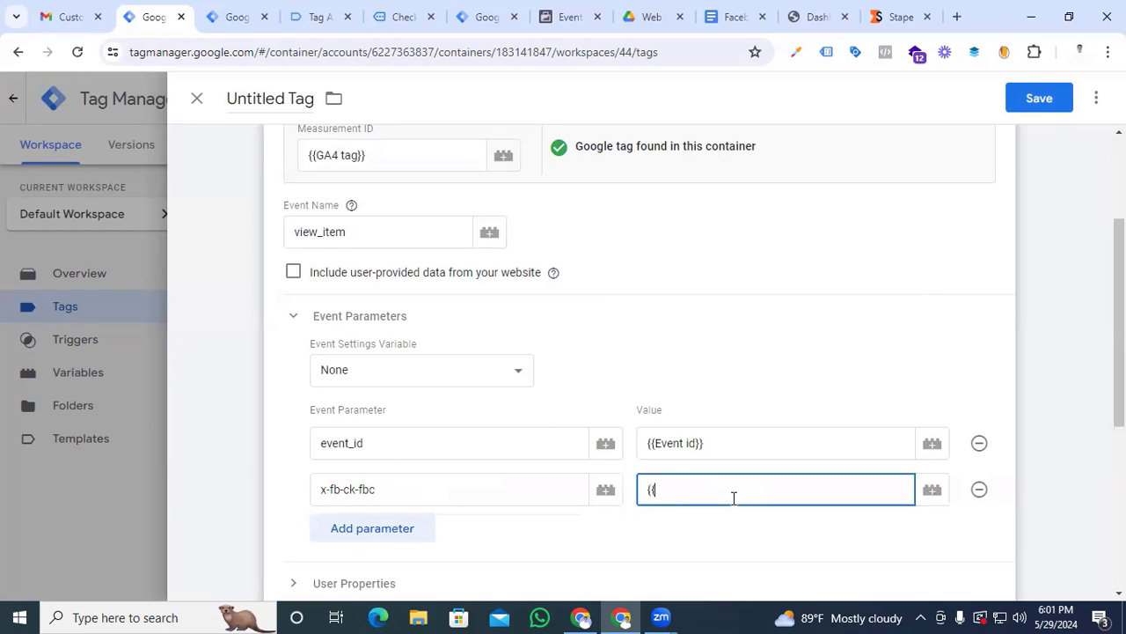
type("dlv fbc")
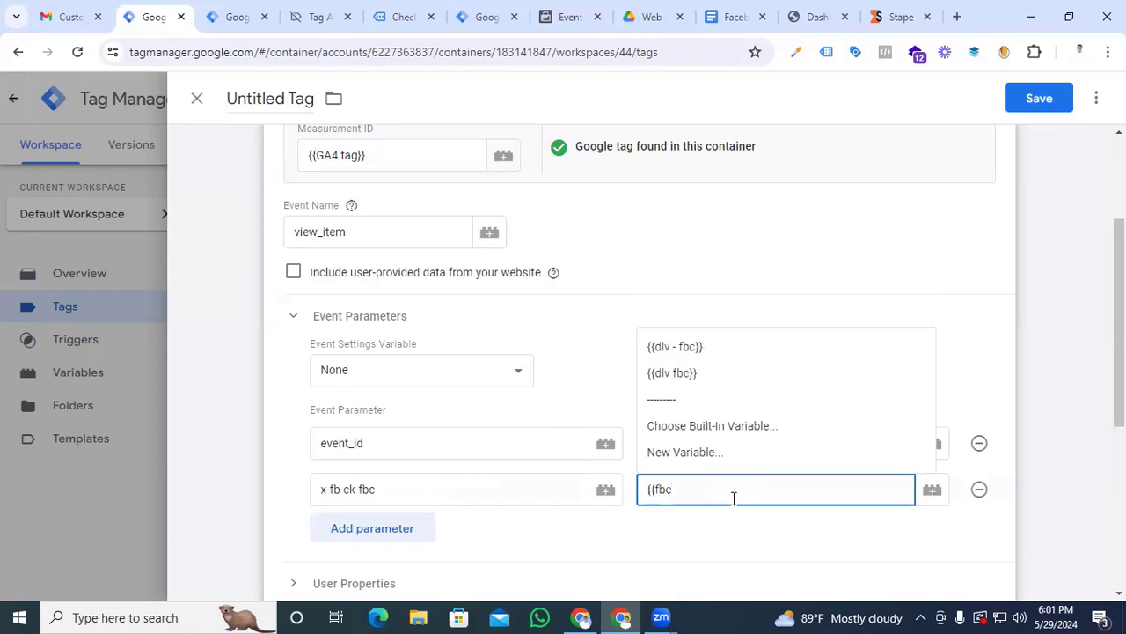
left_click(700, 383)
Add an event parameter named x-fb-ck-fbp with the {{dlv - fbp}} variable as its value
scroll(700, 388, "down", 2)
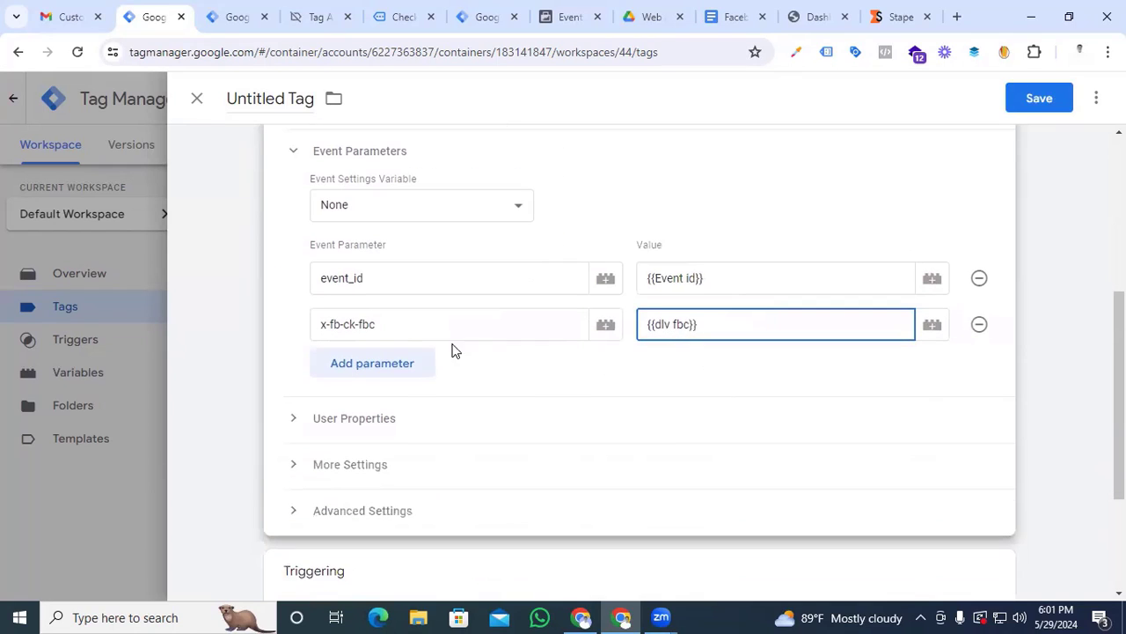
left_click(387, 371)
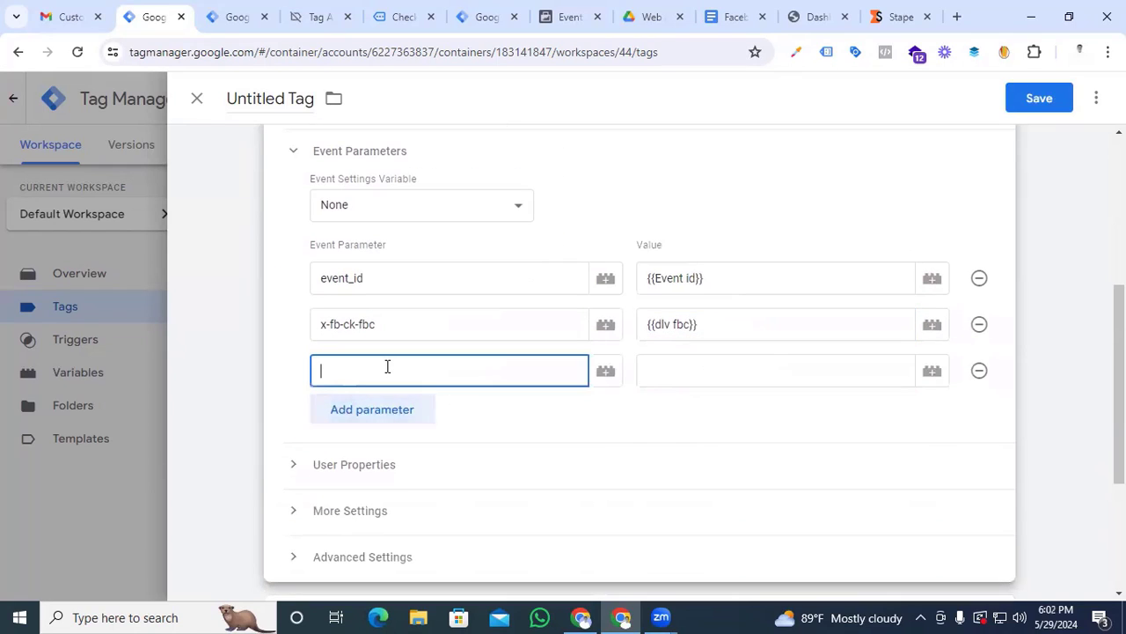
left_click_drag(395, 330, 300, 352)
key("ctrl+c")
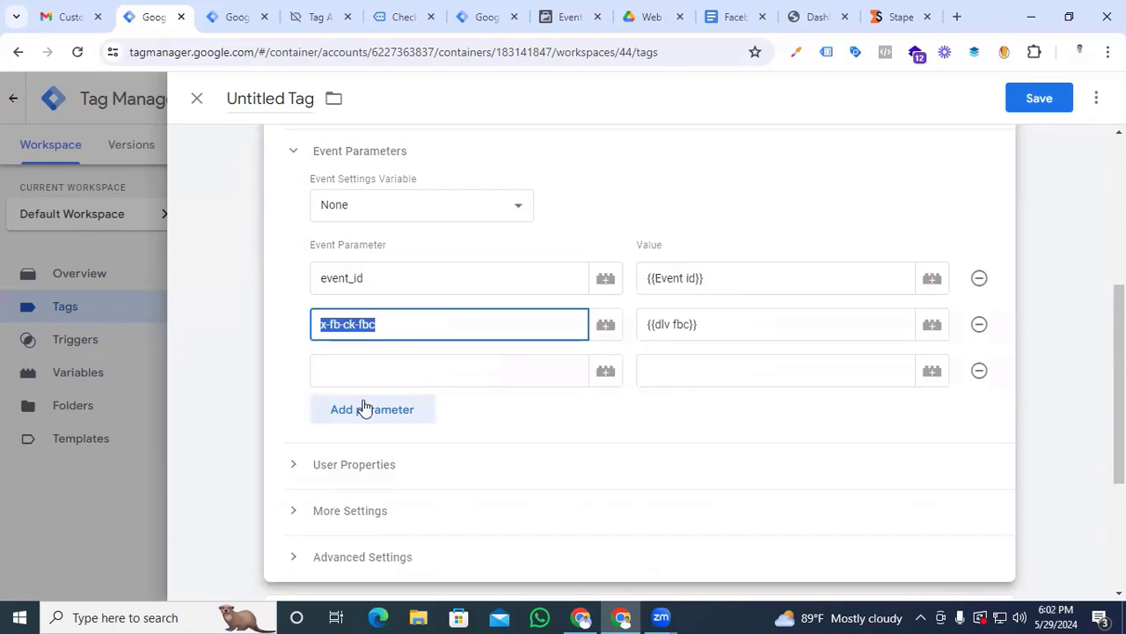
left_click(362, 369)
key("ctrl+v")
key("BackSpace")
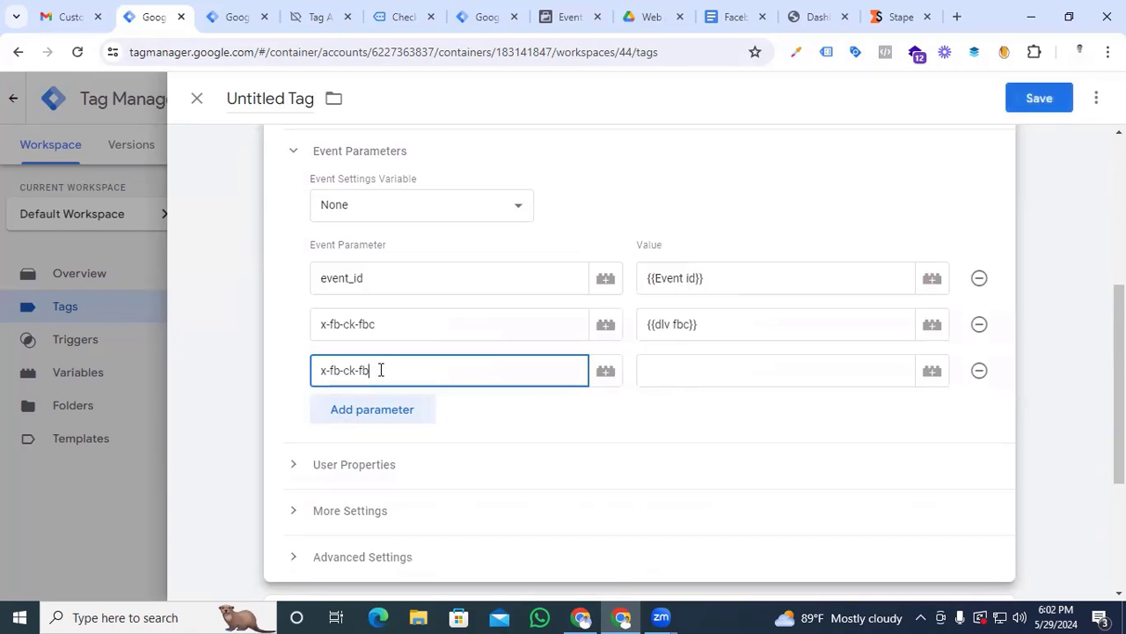
type("p")
left_click(671, 365)
type("{{fb")
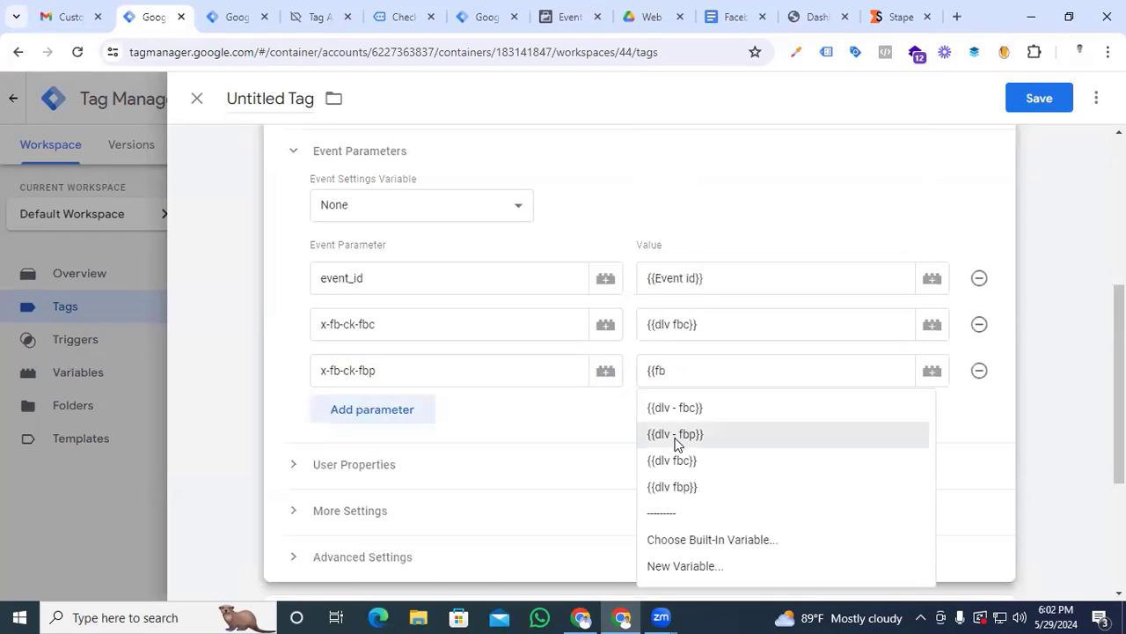
left_click(677, 434)
Add an event parameter named first_party_collection with the value "ture"
left_click(410, 410)
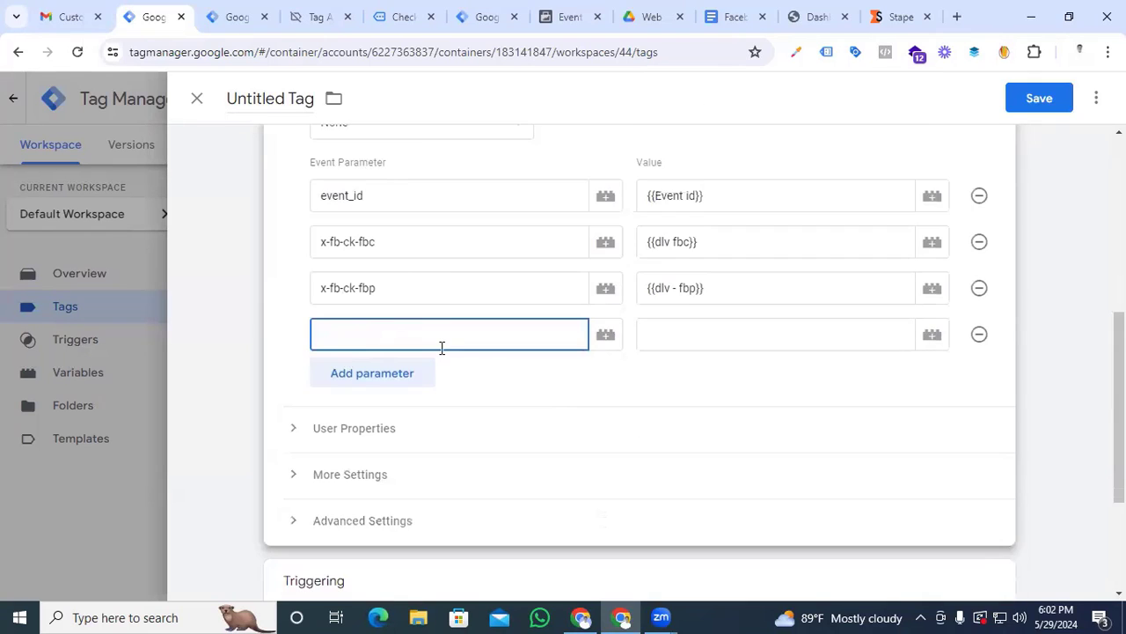
type("first_party_collection")
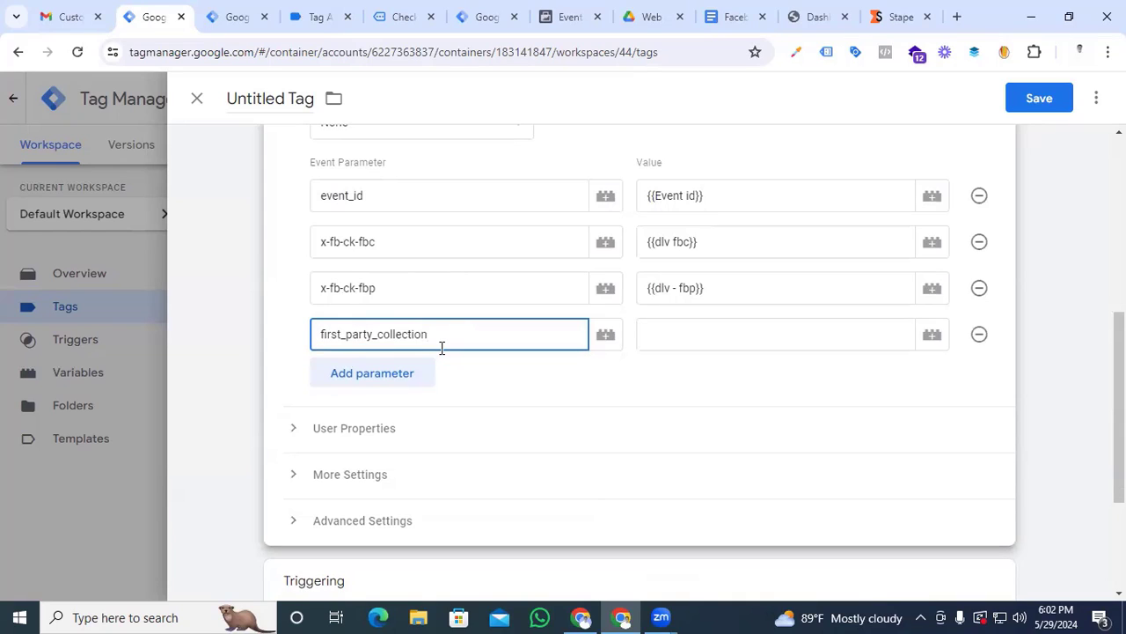
key("Tab")
left_click(674, 344)
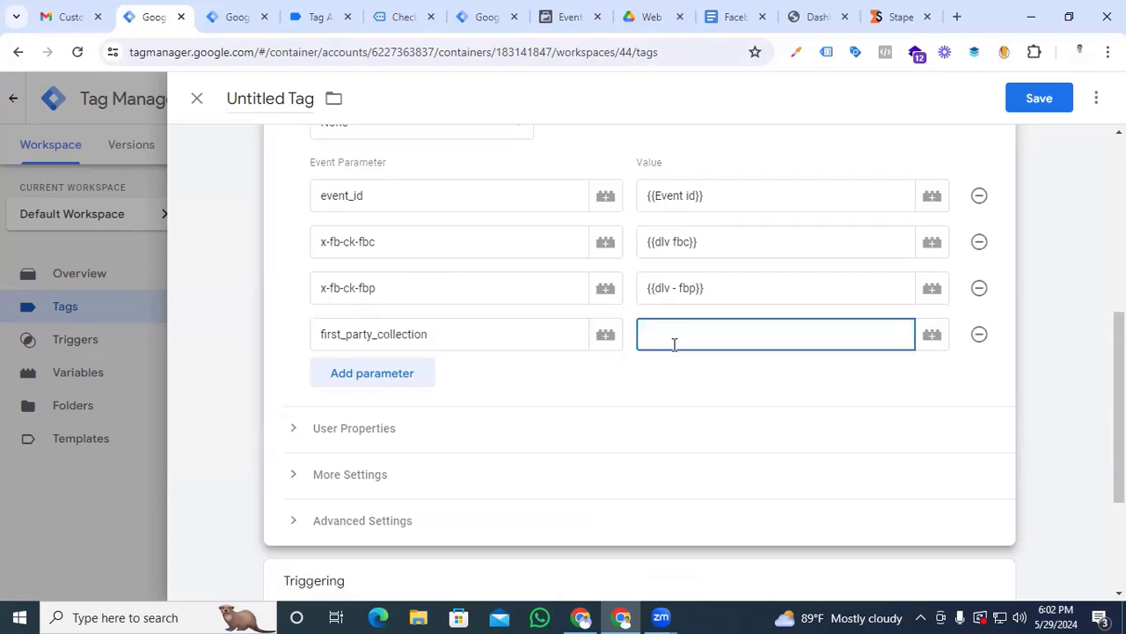
type("ture")
Add an event parameter named x-fb-cd-content_type with the value "product"
left_click(398, 378)
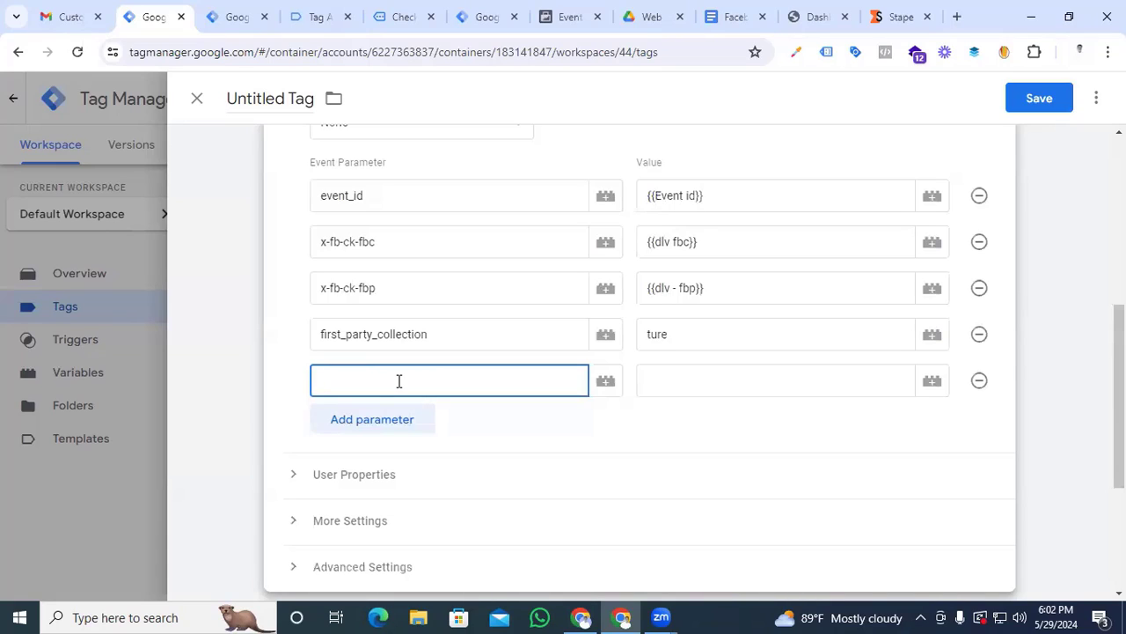
type("x-fb-ck")
type("-content_type")
left_click(686, 388)
type("Pr")
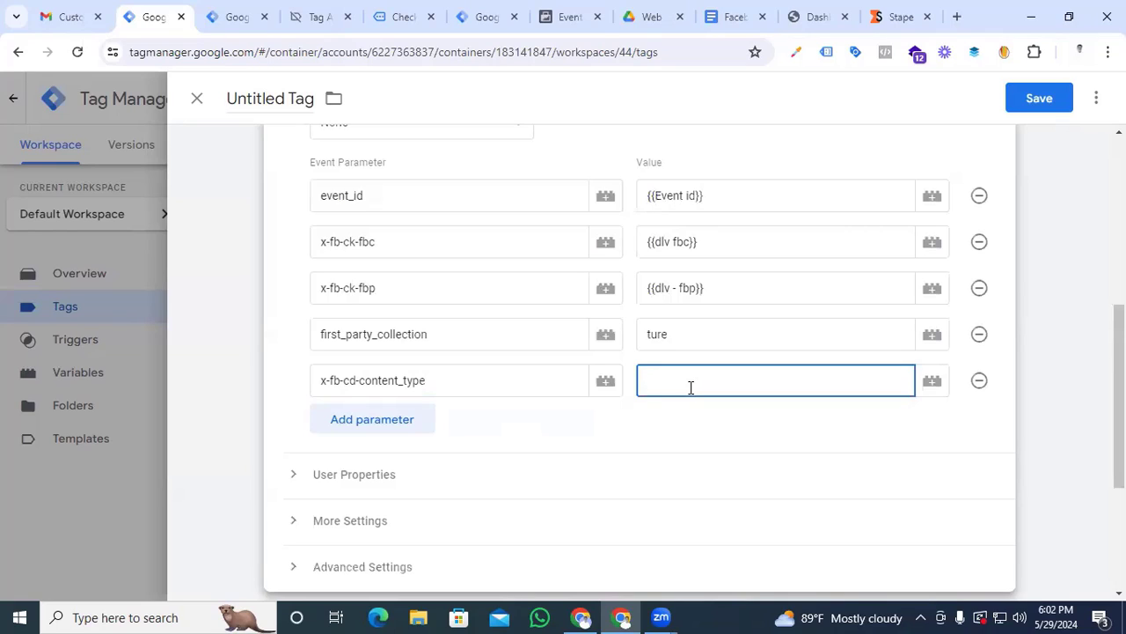
type("prod")
key("BackSpace")
type("uct")
Add an event parameter named x-fb-cd-content_name with the {{dlv - Item Name}} variable as its value
left_click(372, 419)
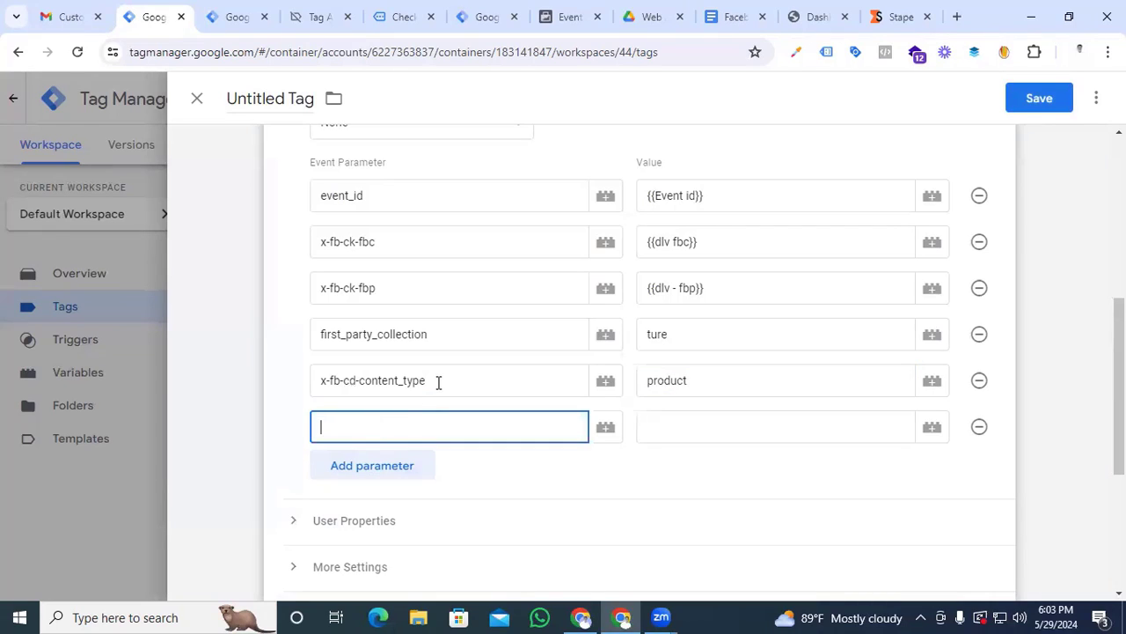
left_click_drag(438, 382, 318, 384)
left_click(372, 415)
key("ctrl+v")
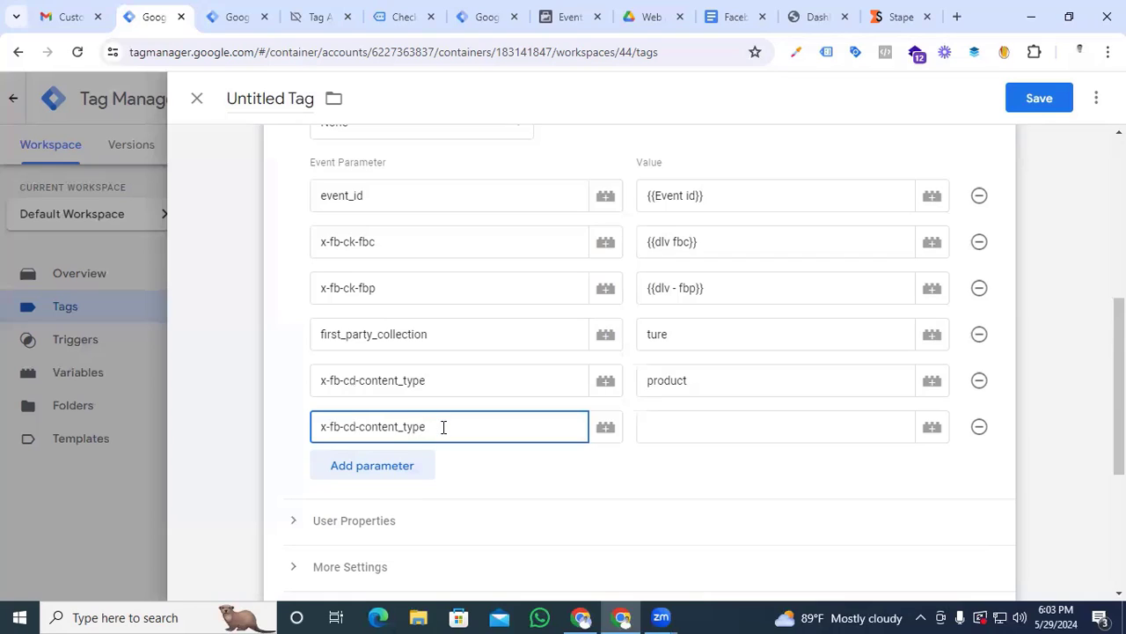
left_click_drag(444, 426, 406, 429)
type("name")
left_click(711, 435)
type("{{")
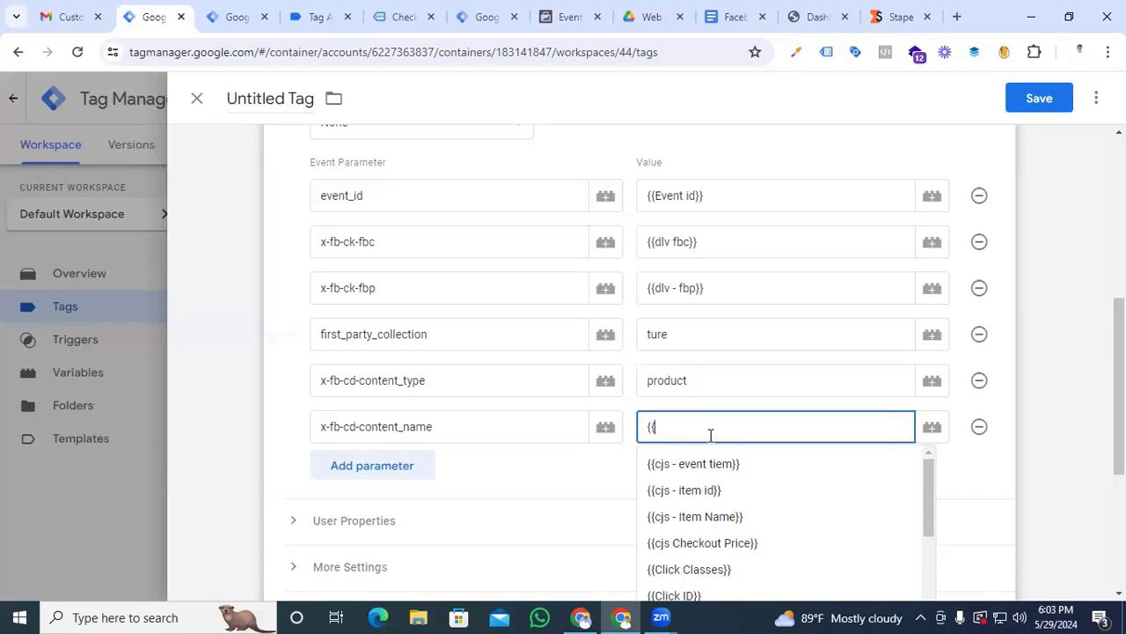
type("name")
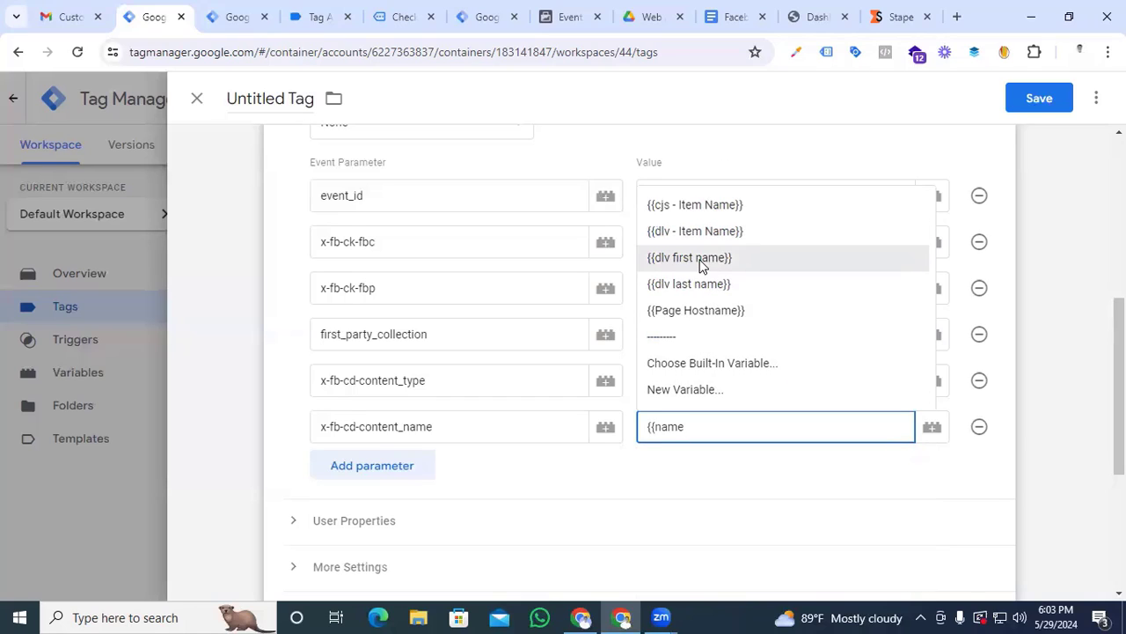
left_click(654, 231)
Add an event parameter named x-fb-cd-content_ids with the {{dlv - item id}} variable as its value
left_click(357, 464)
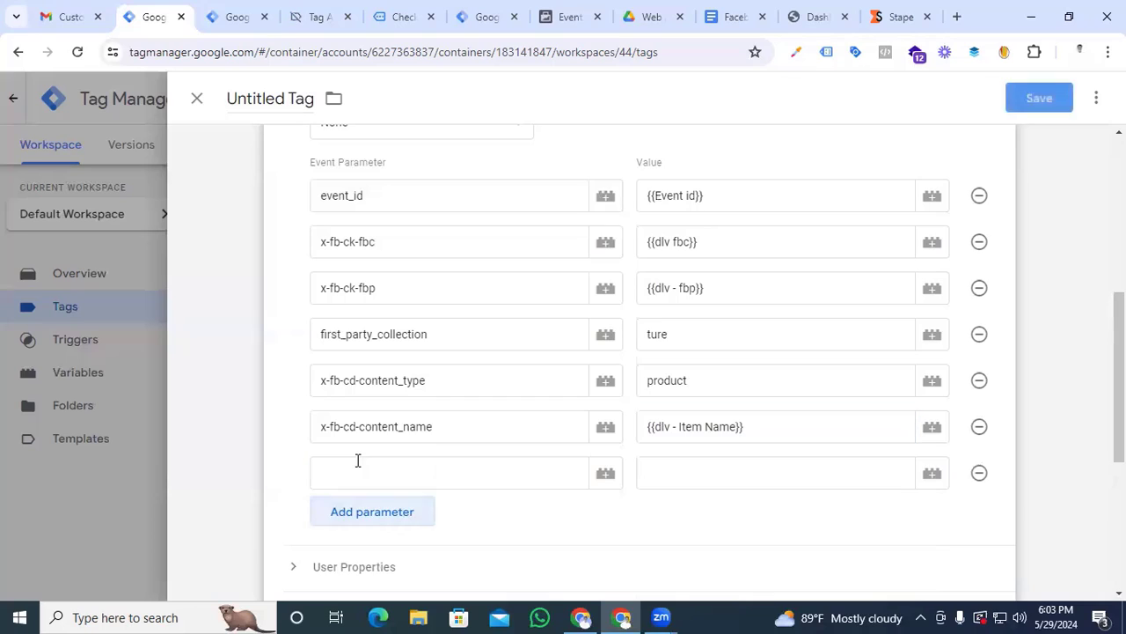
left_click_drag(435, 427, 319, 427)
key("ctrl+c")
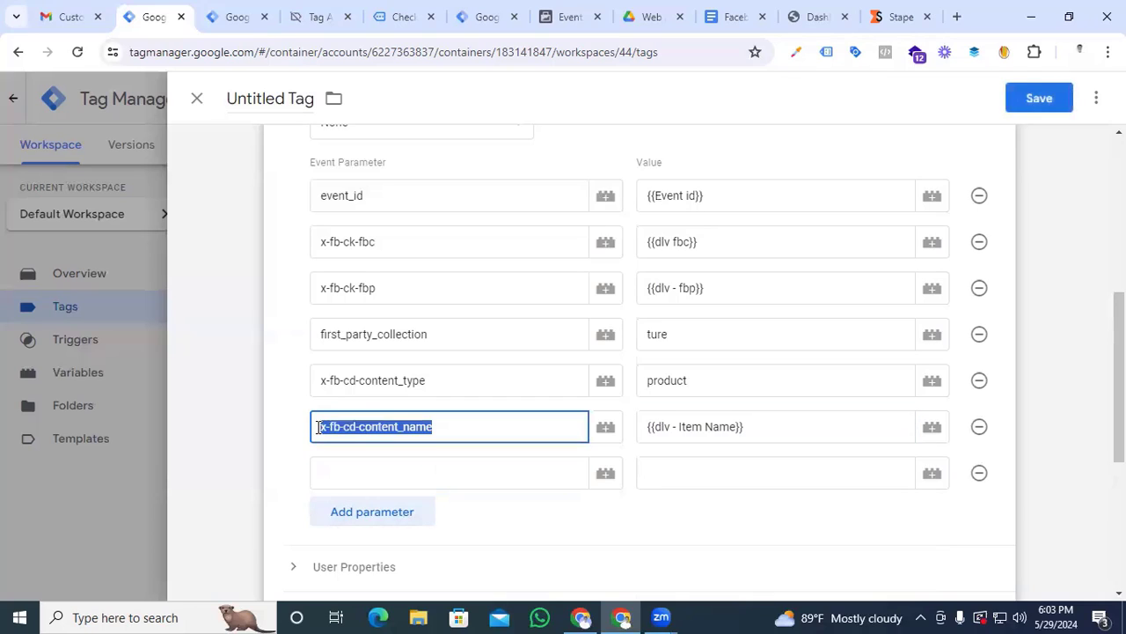
left_click(345, 483)
key("ctrl+v")
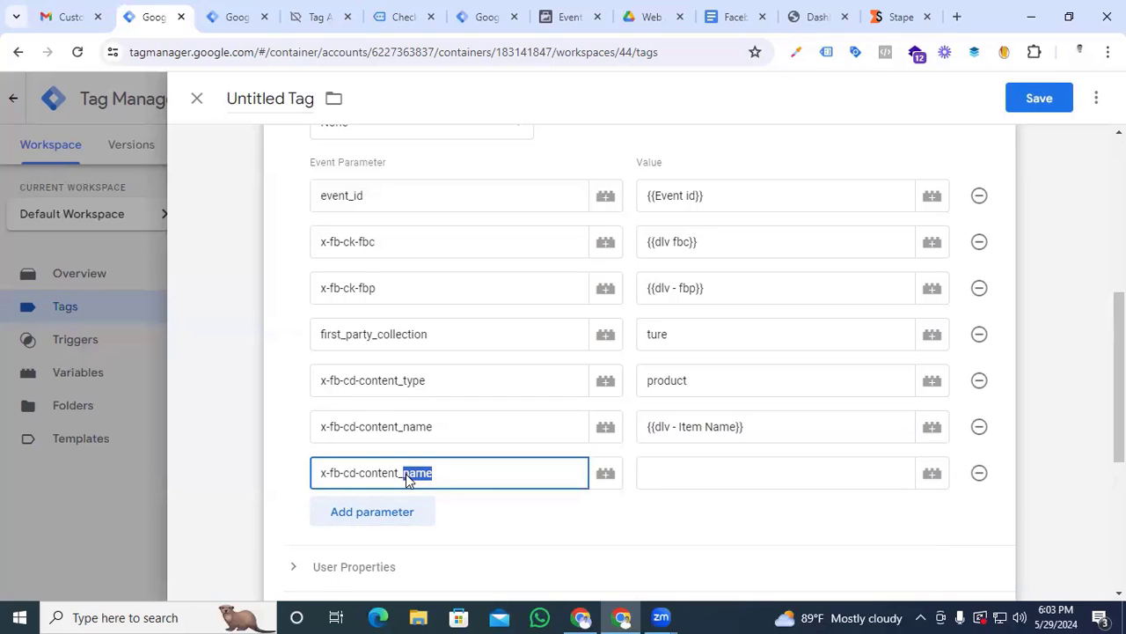
key("BackSpace")
type("ids")
left_click(672, 478)
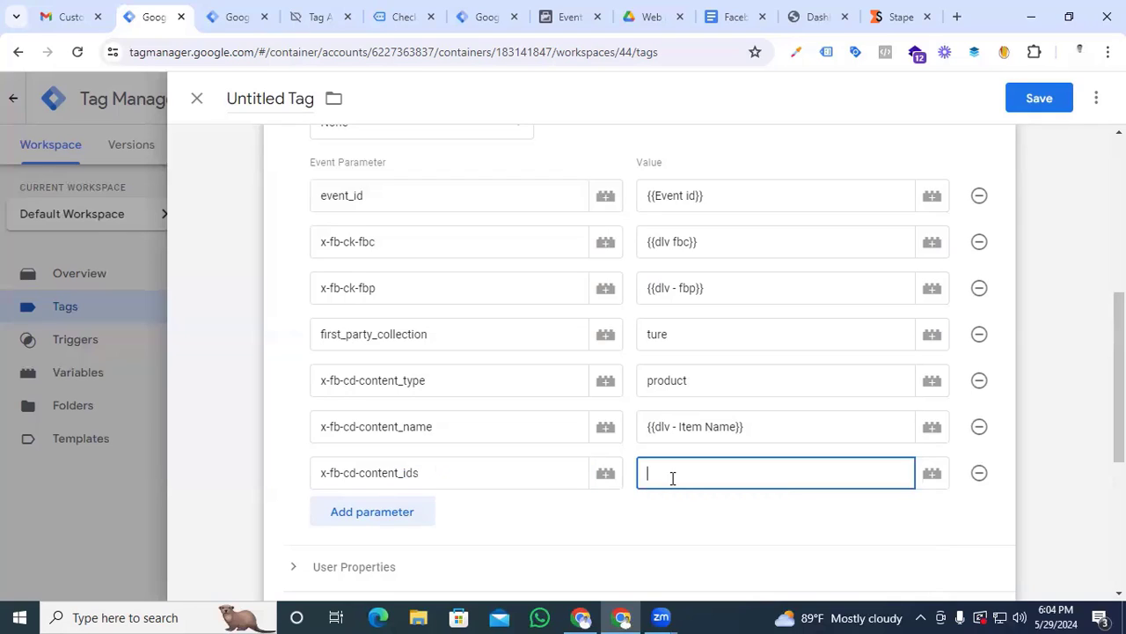
type("{{")
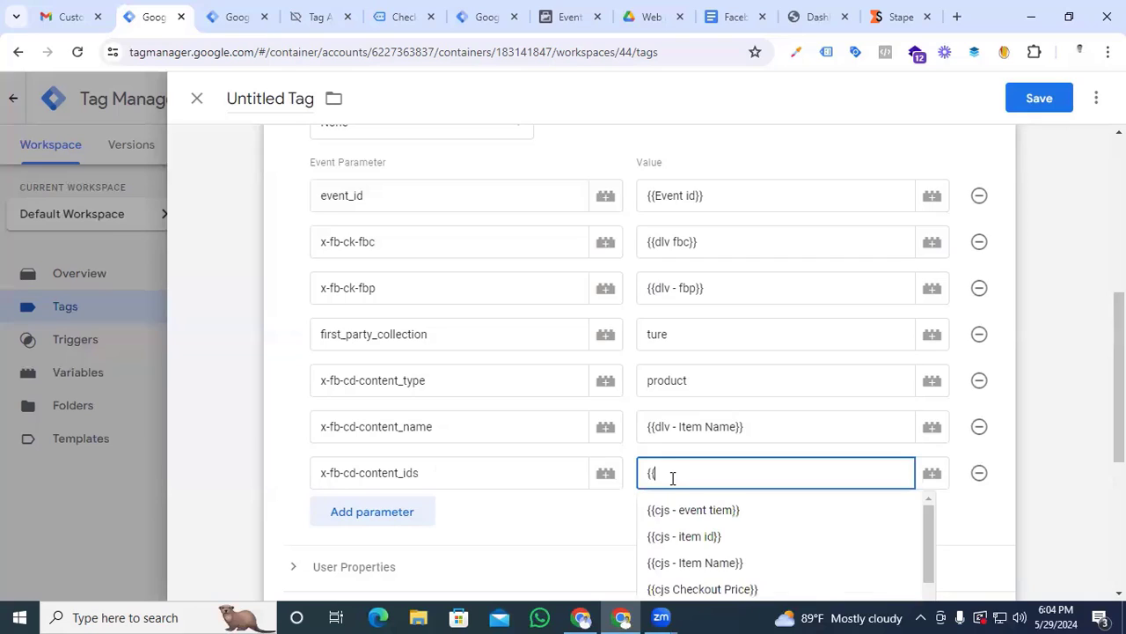
type("id")
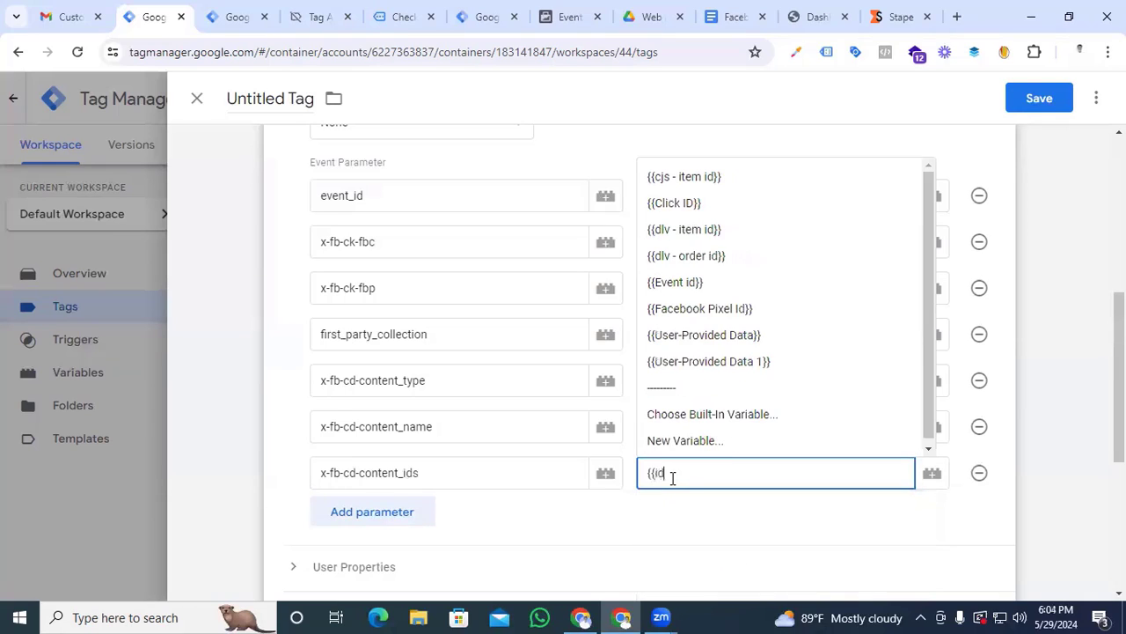
left_click(710, 231)
Add an event parameter named value with the {{dlv - item -price}} variable as its value
left_click(406, 517)
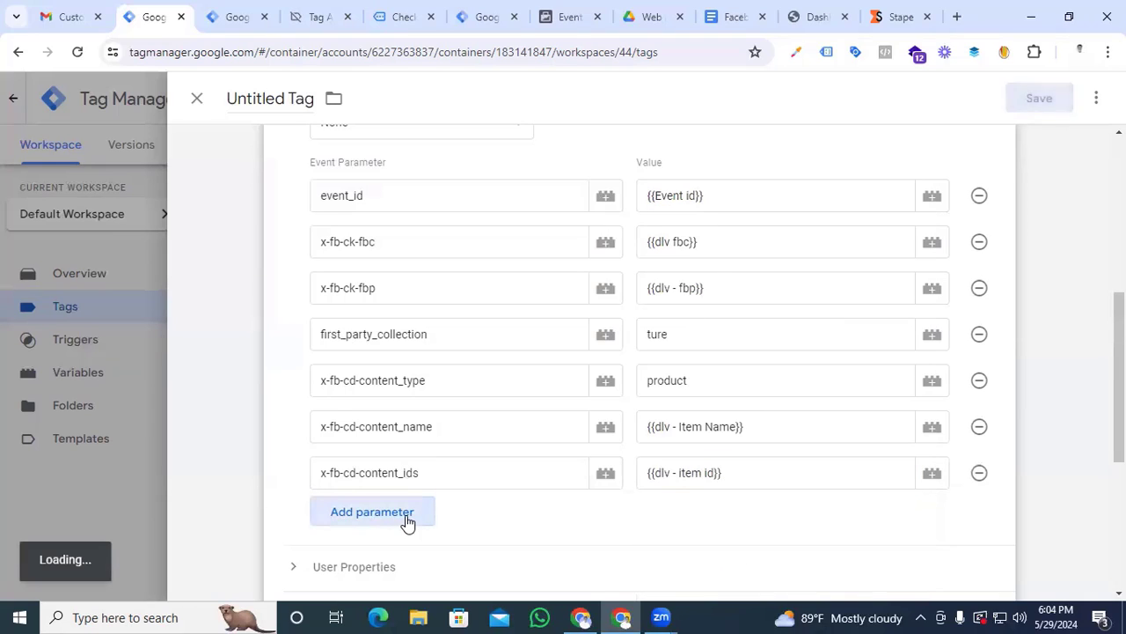
left_click(408, 516)
type("value")
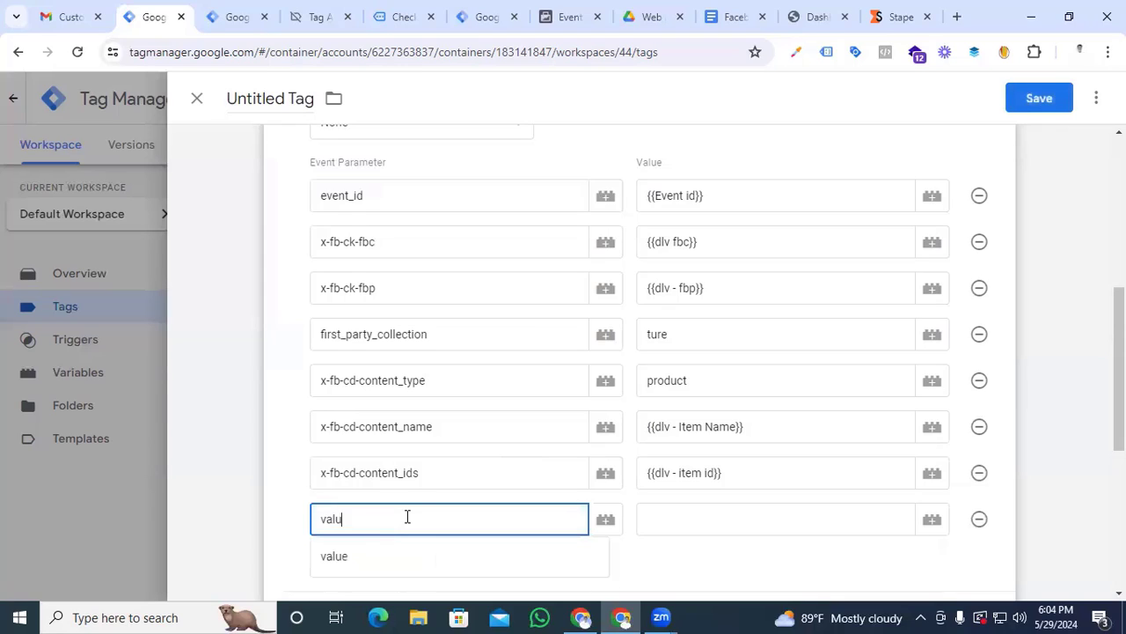
left_click(669, 523)
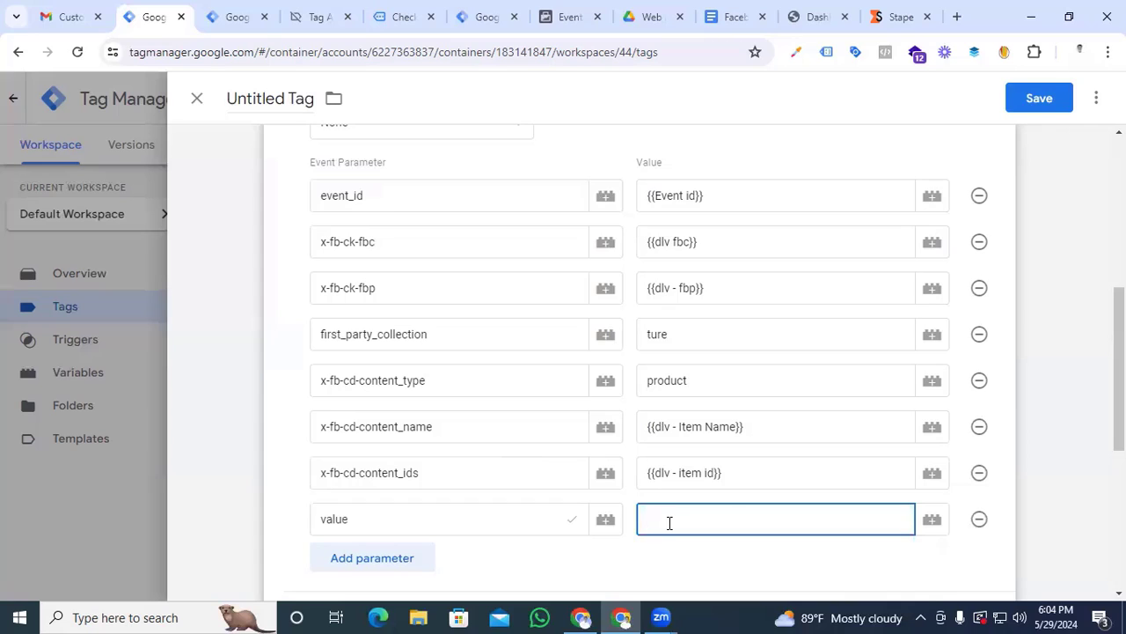
type("{{pric")
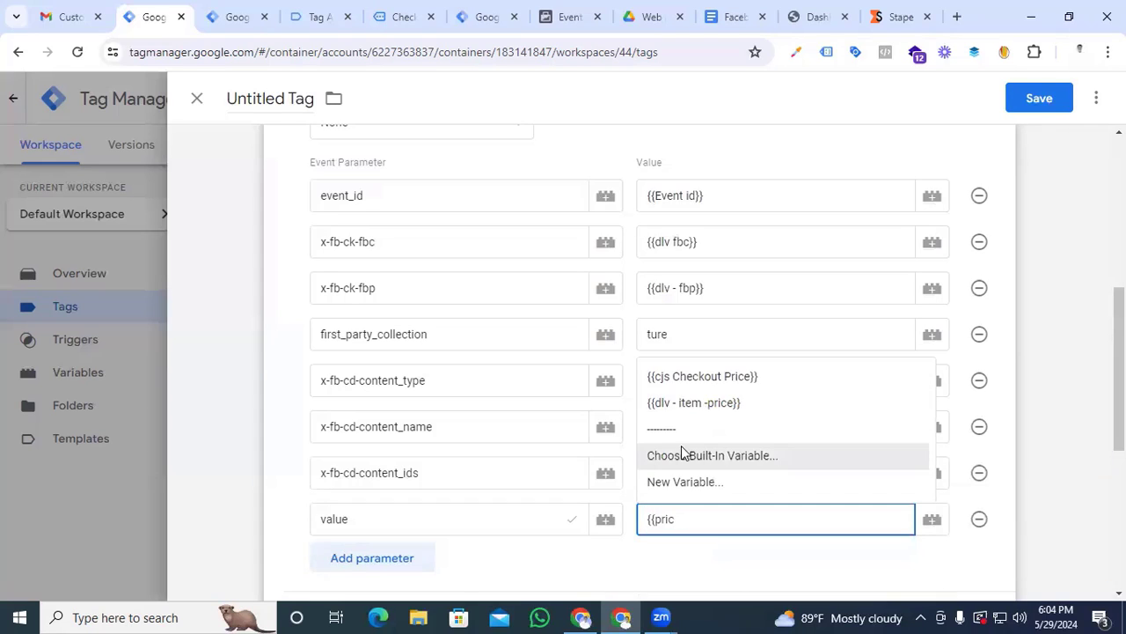
left_click(684, 402)
Add an event parameter named currency with the {{dlv - currency}} variable as its value
scroll(687, 413, "down", 1)
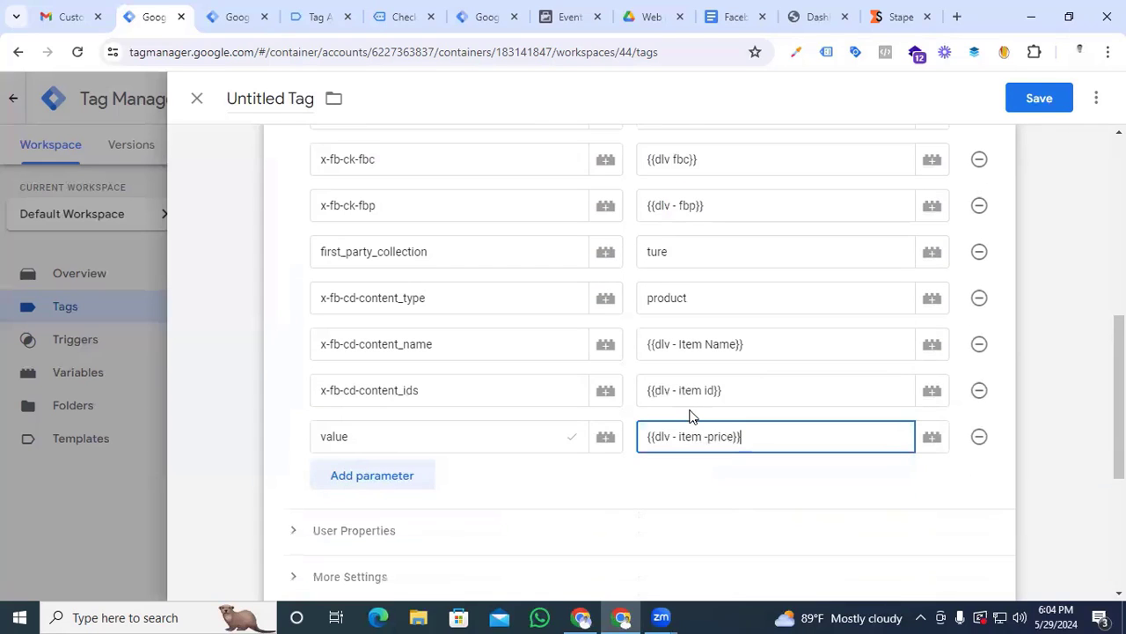
left_click(376, 483)
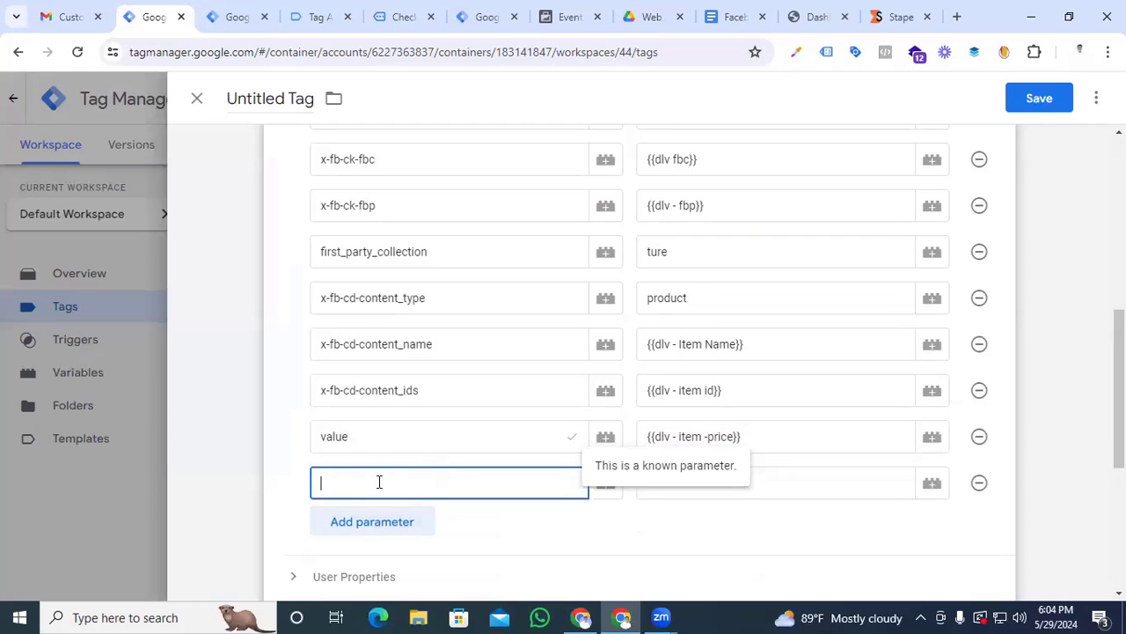
type("curre")
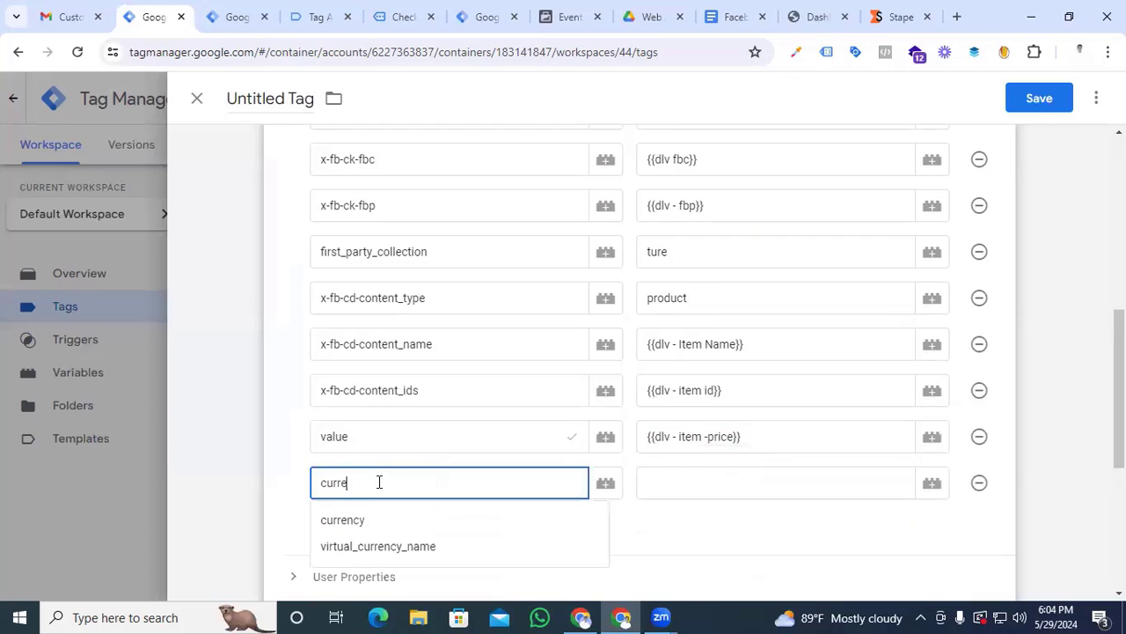
left_click(342, 521)
left_click(682, 475)
type("{{")
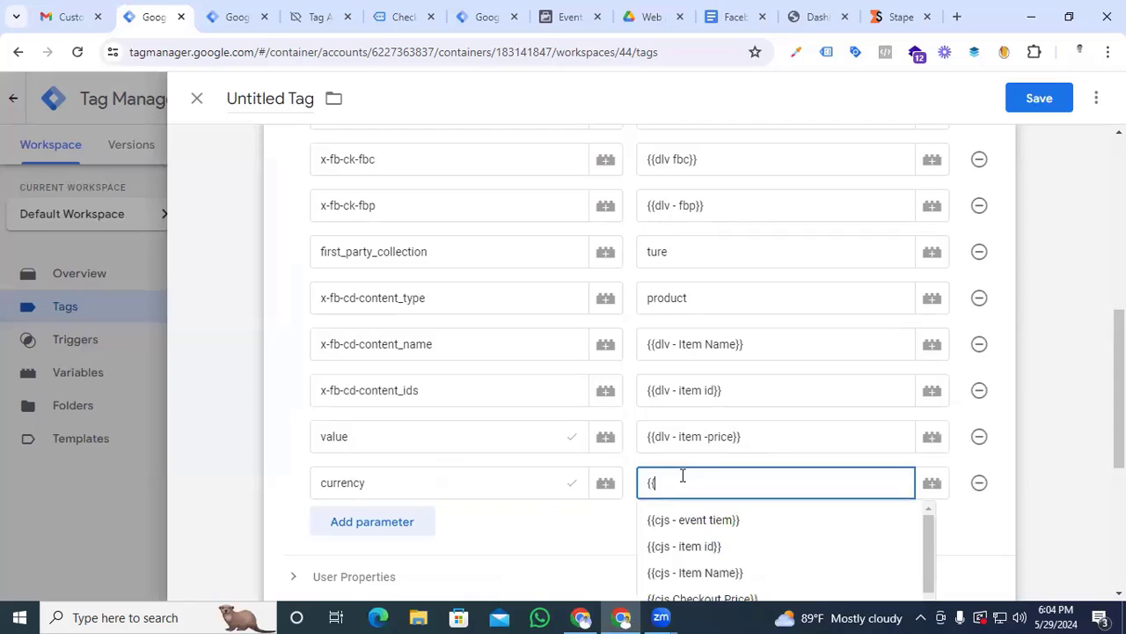
left_click(684, 520)
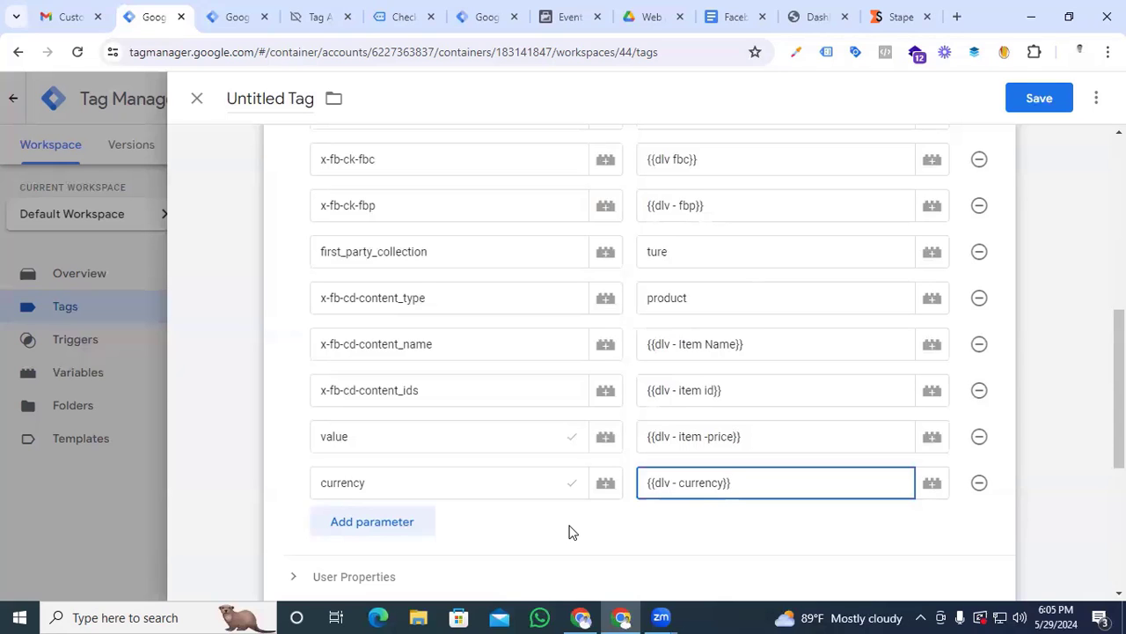
scroll(528, 493, "down", 2)
scroll(474, 452, "up", 4)
scroll(474, 452, "down", 1)
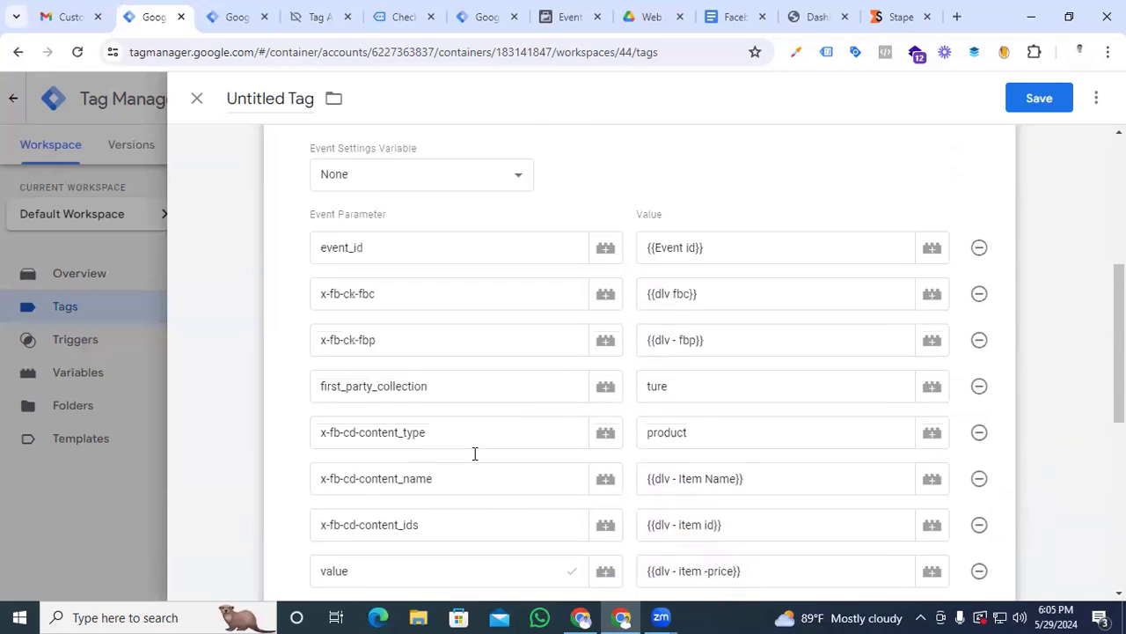
scroll(475, 453, "down", 5)
scroll(474, 452, "up", 8)
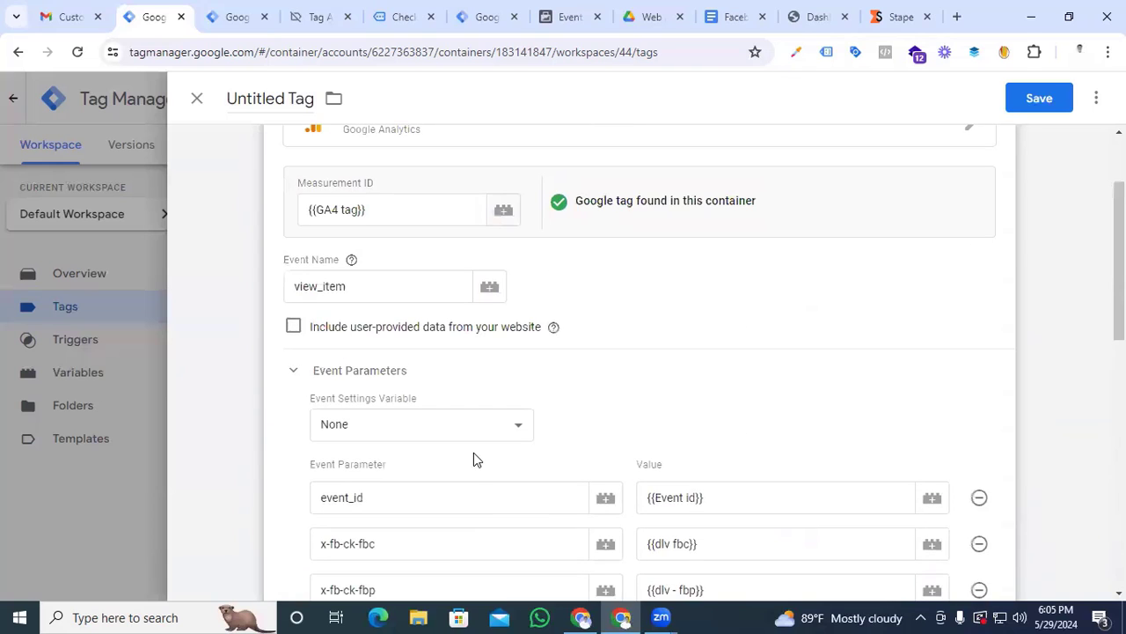
Assign the Event - View Item trigger to the untitled view_item tag
scroll(474, 458, "down", 8)
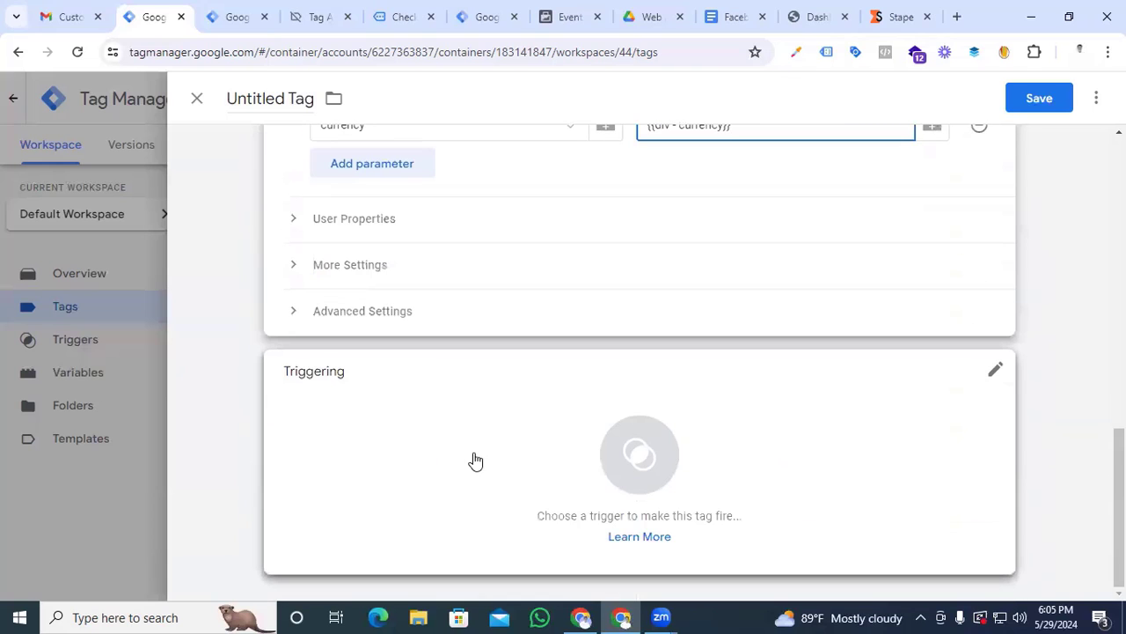
left_click(643, 466)
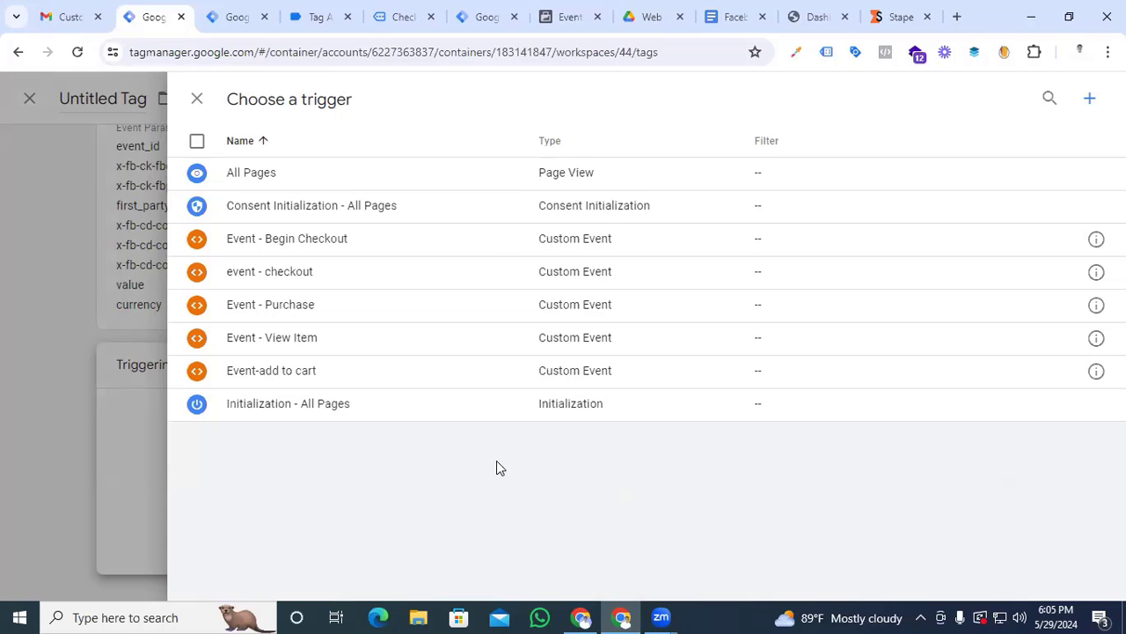
left_click(282, 341)
Name the tag FB-SS-view item and save it
scroll(576, 488, "up", 3)
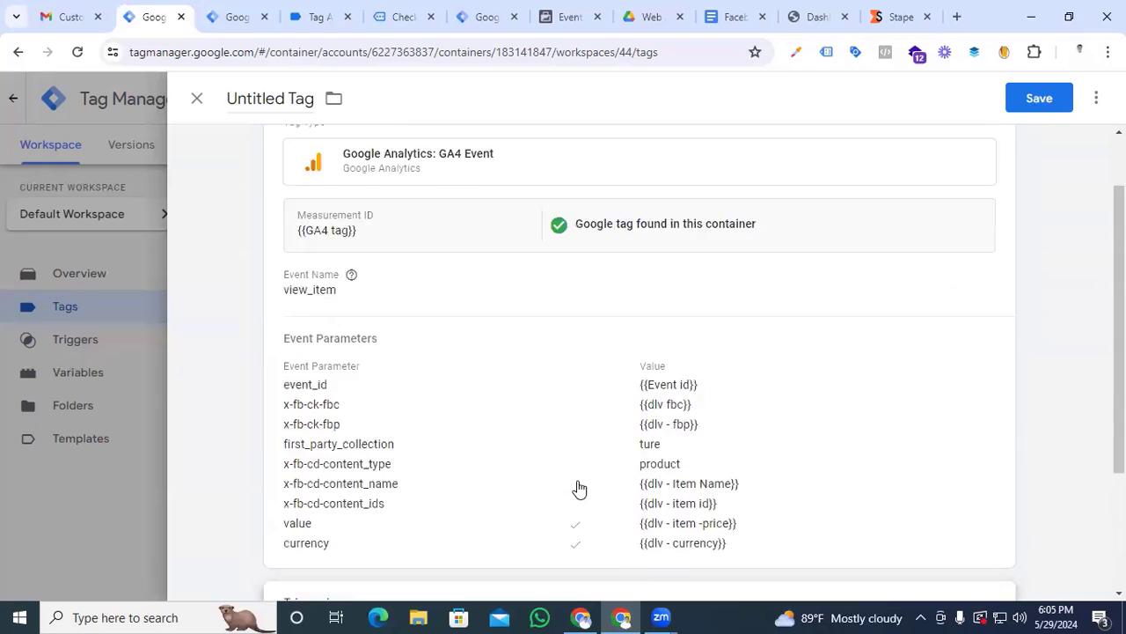
left_click(266, 97)
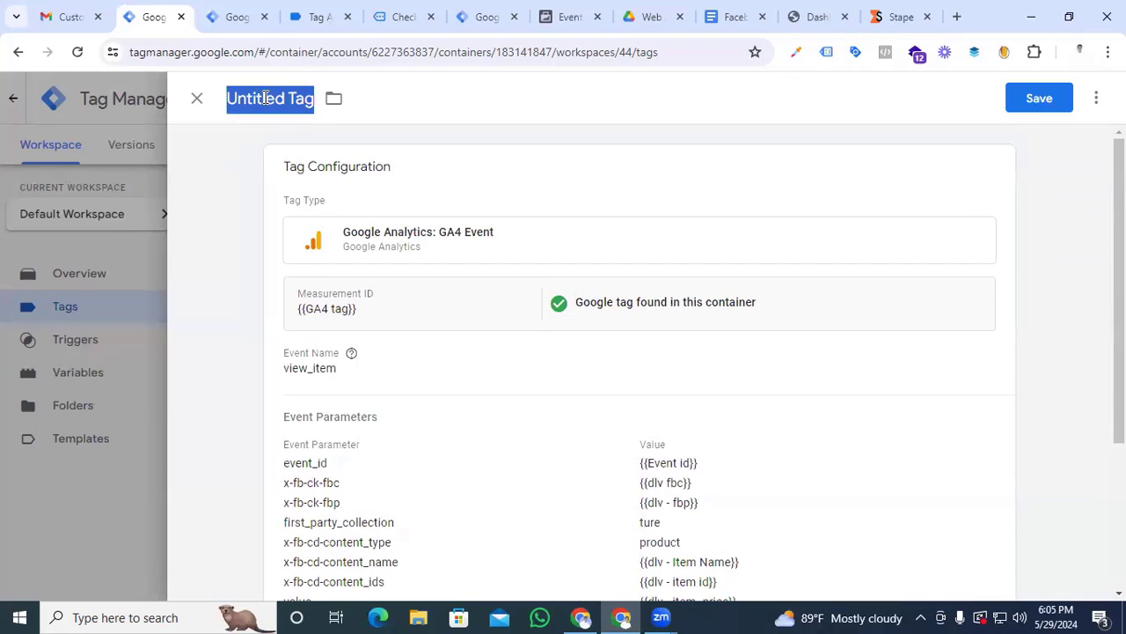
type("FB-SS-view item")
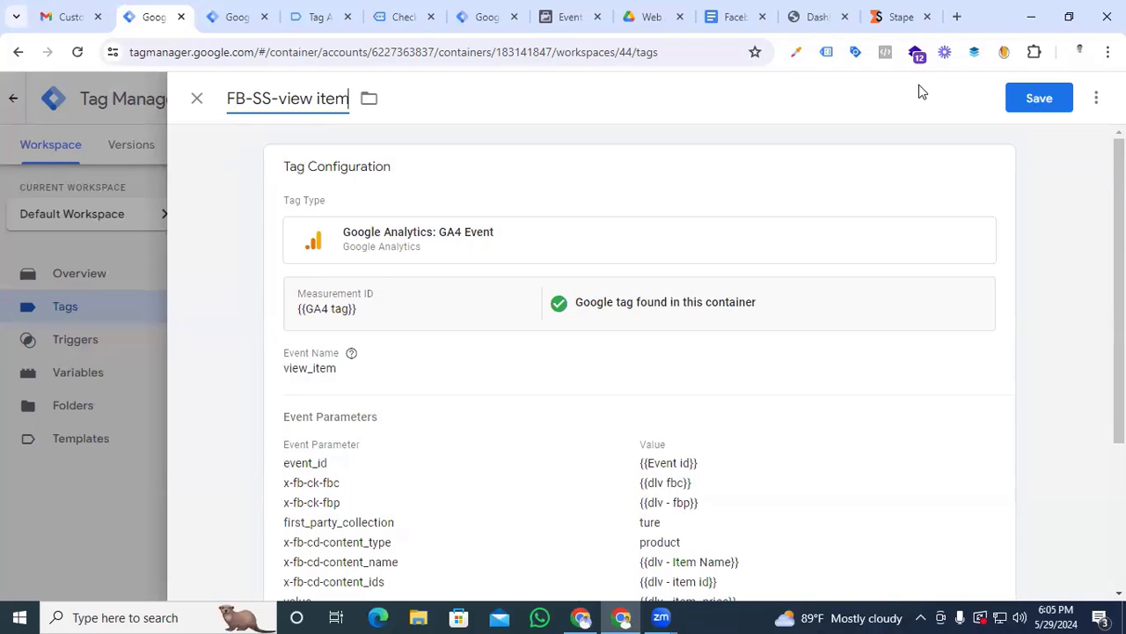
left_click(1047, 99)
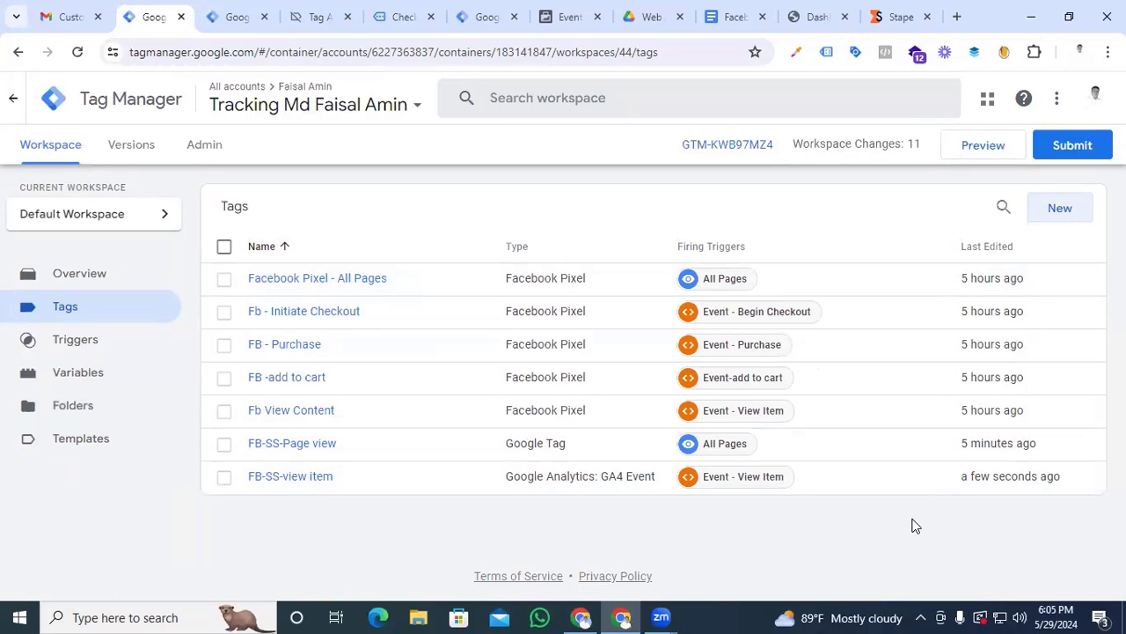
Duplicate the FB-SS-view item tag and name the copy FB-SS-Add to Cart
left_click(297, 478)
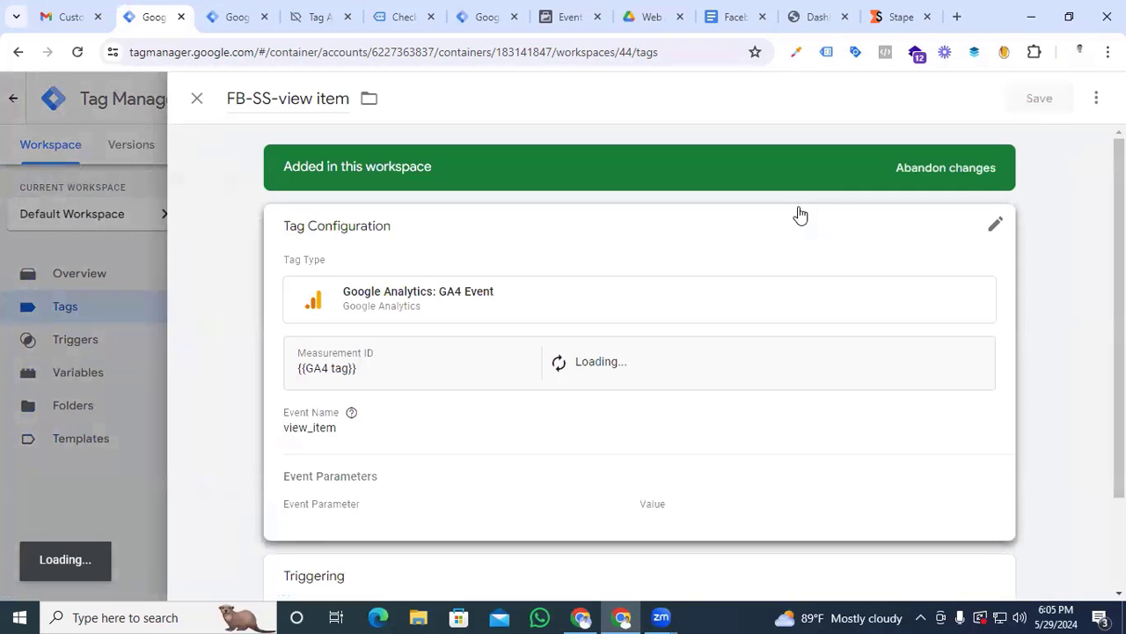
left_click(1098, 99)
left_click(1049, 143)
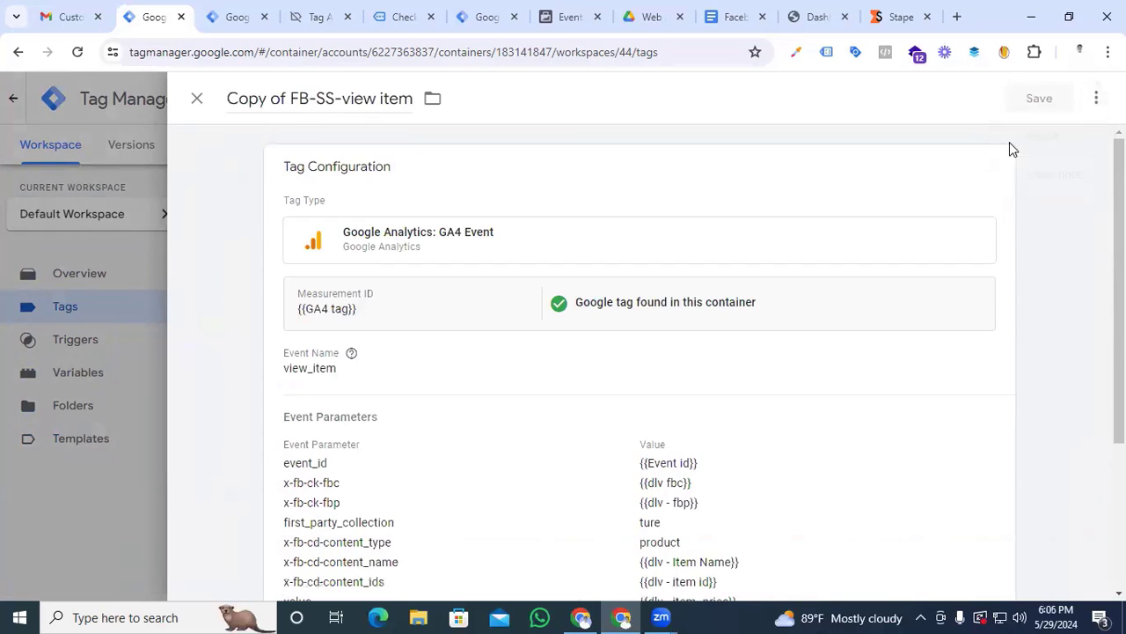
left_click_drag(289, 101, 196, 110)
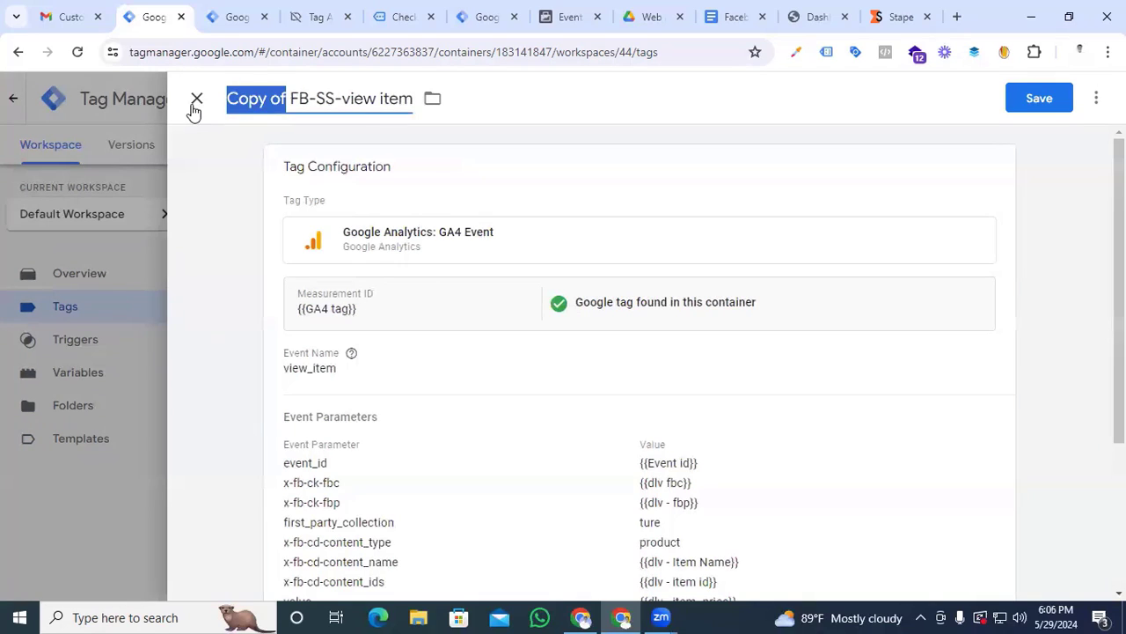
key("BackSpace")
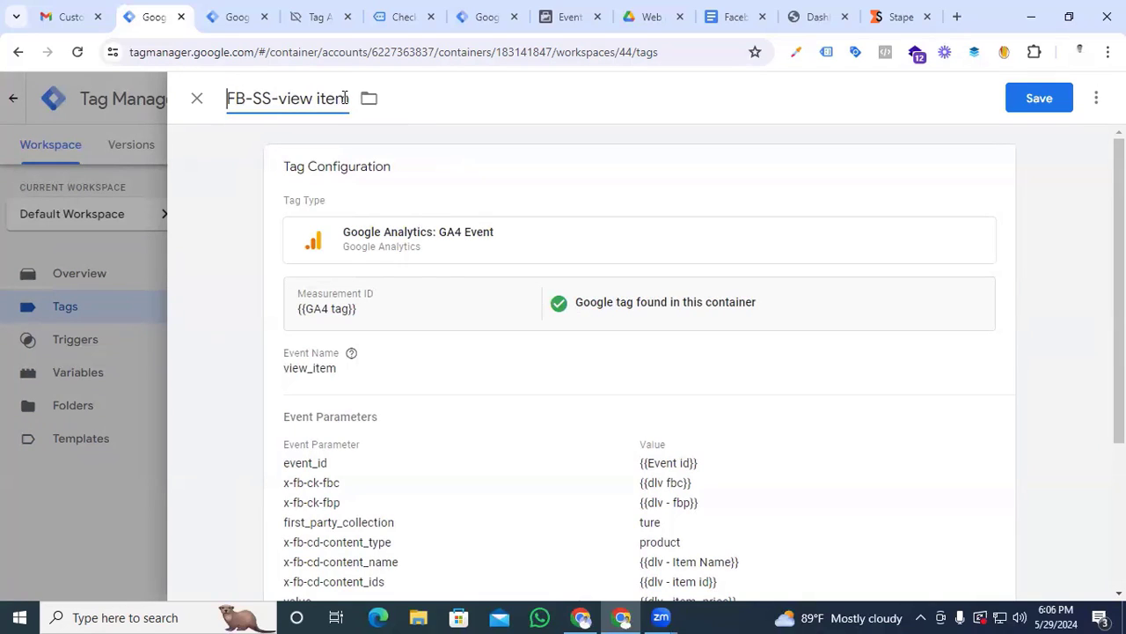
left_click_drag(347, 99, 281, 100)
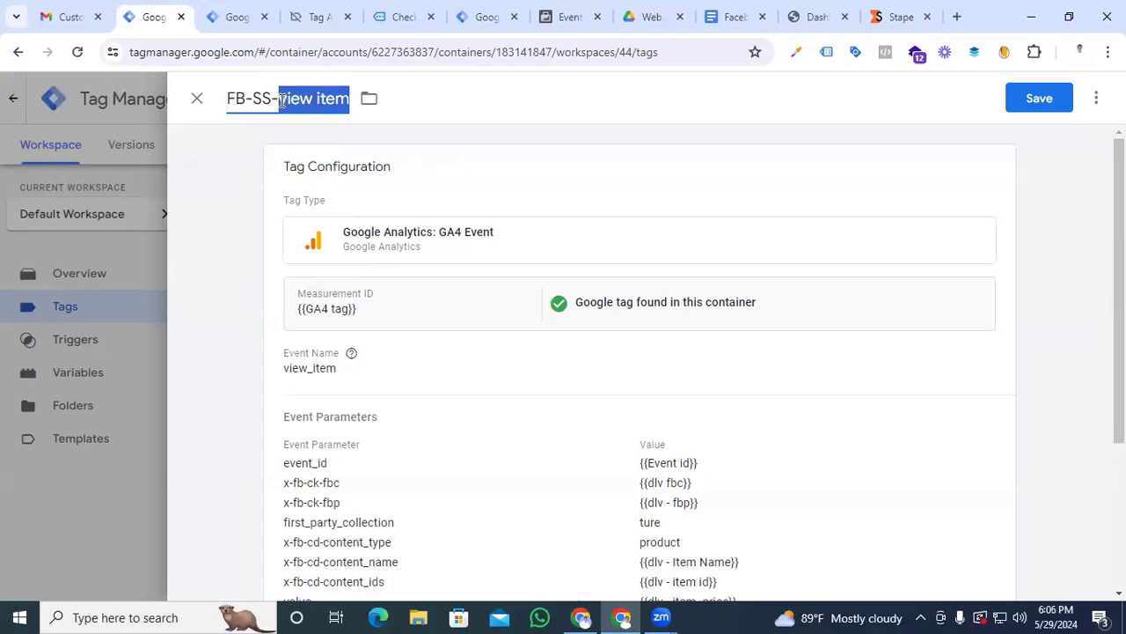
type("Add to Cart")
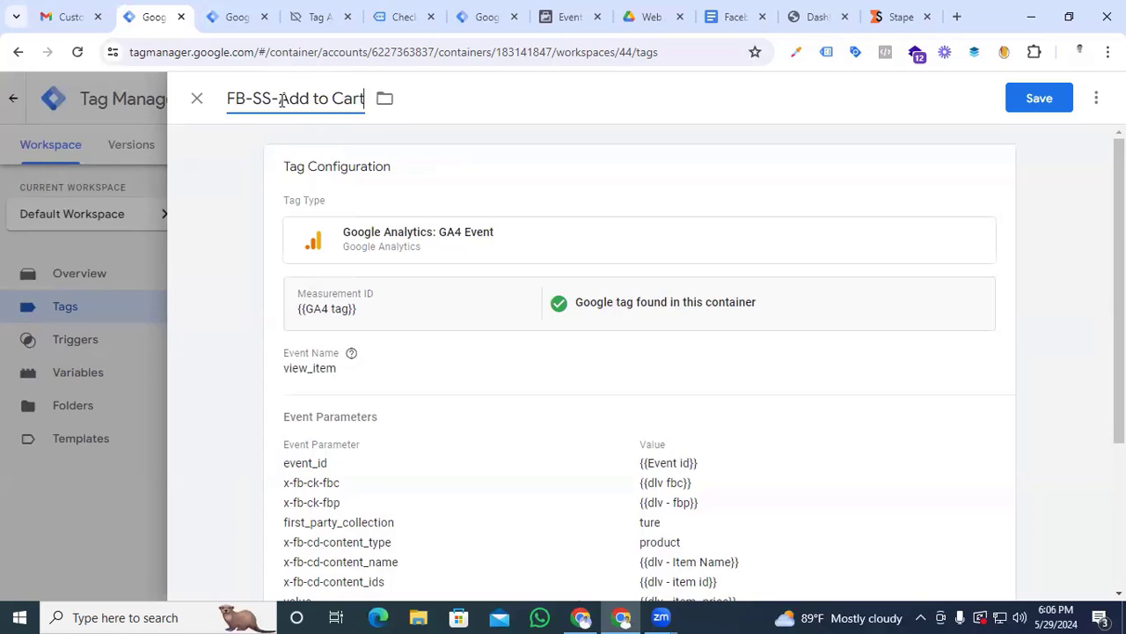
Set the event name of the FB-SS-Add to Cart tag to add_to_cart
left_click(470, 355)
left_click_drag(394, 419, 291, 414)
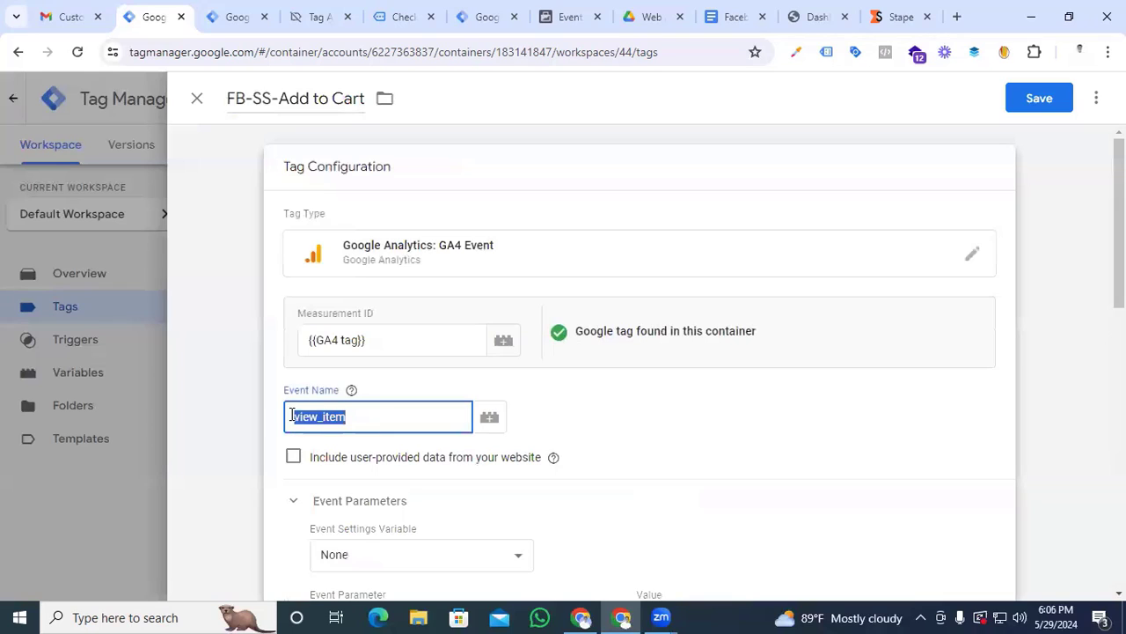
type("add")
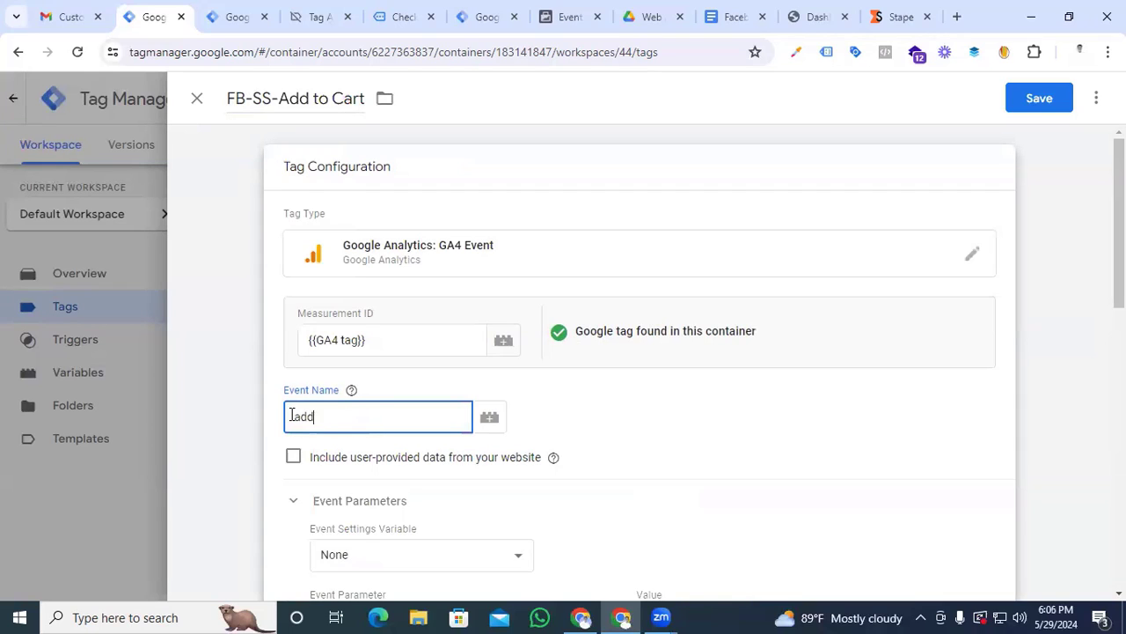
type("_to_cart")
Replace the Event - View Item trigger with Event-add to cart and save the FB-SS-Add to Cart tag
scroll(309, 430, "down", 4)
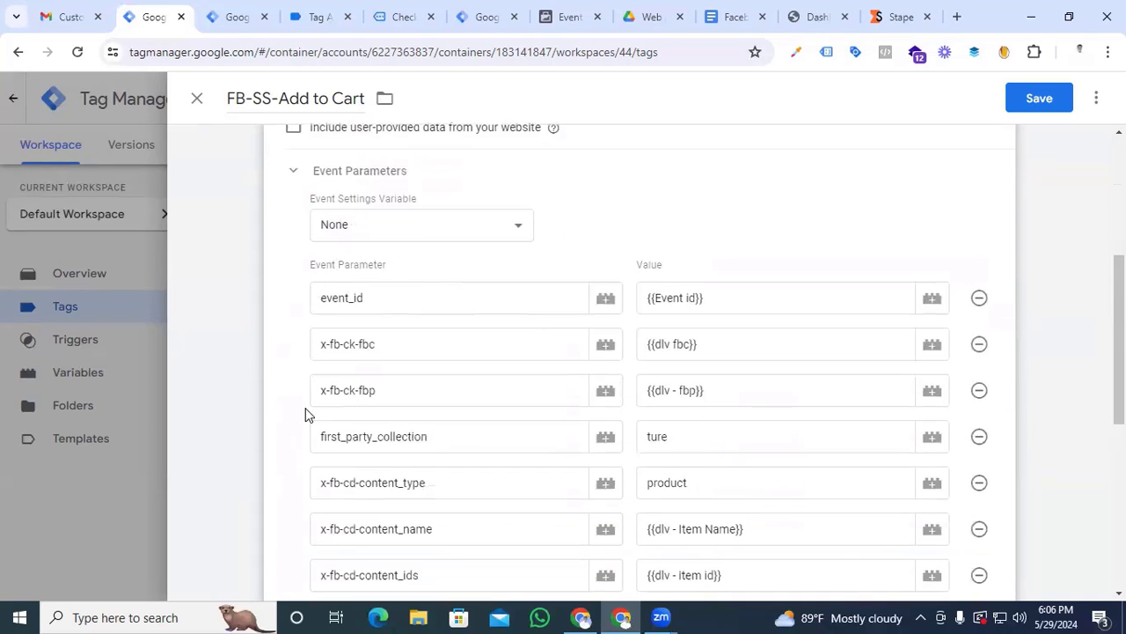
scroll(575, 391, "down", 5)
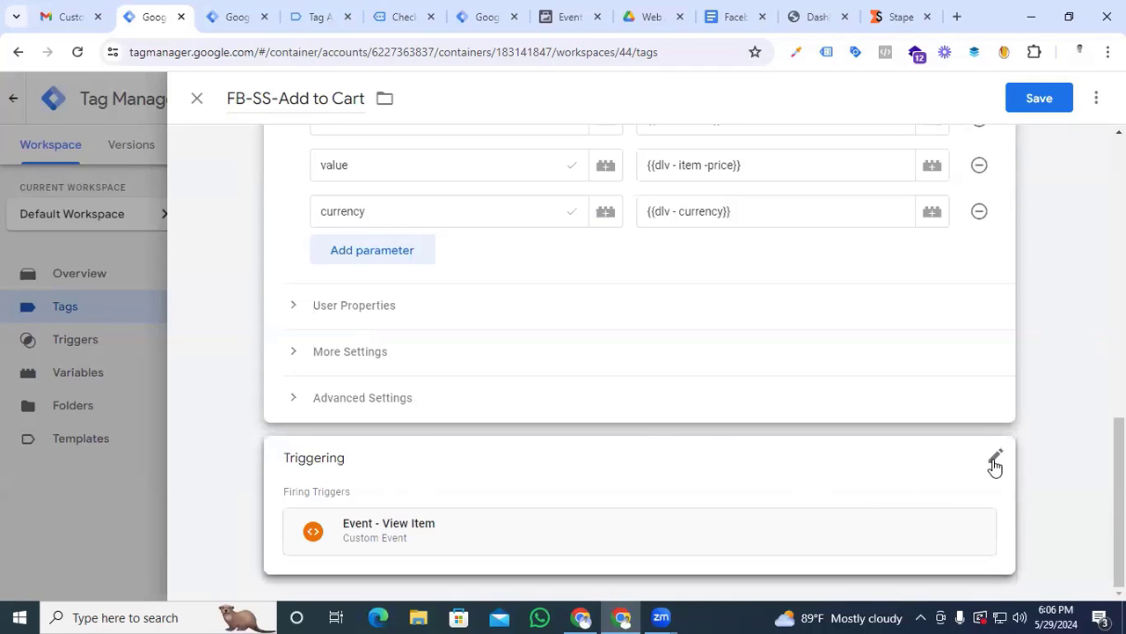
left_click(994, 462)
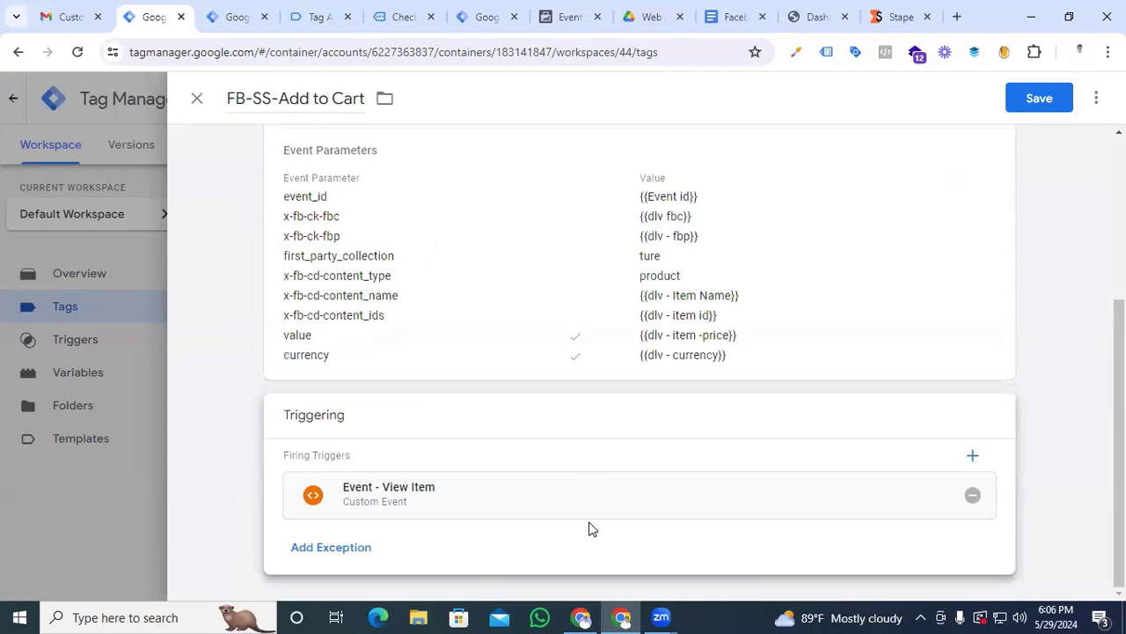
left_click(974, 496)
left_click(638, 464)
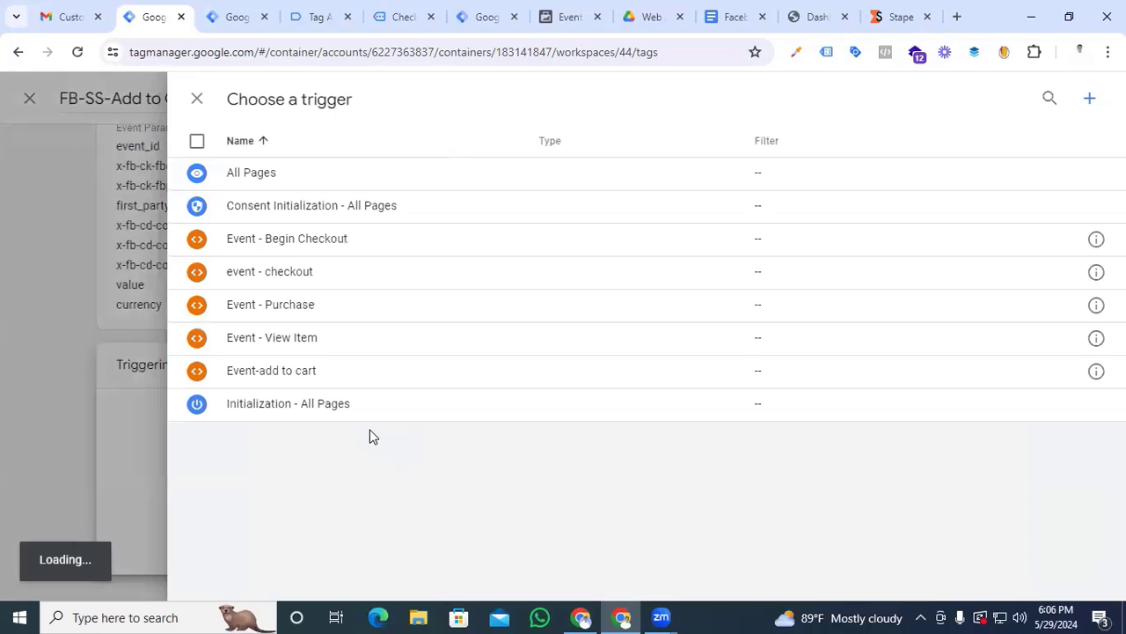
left_click(274, 374)
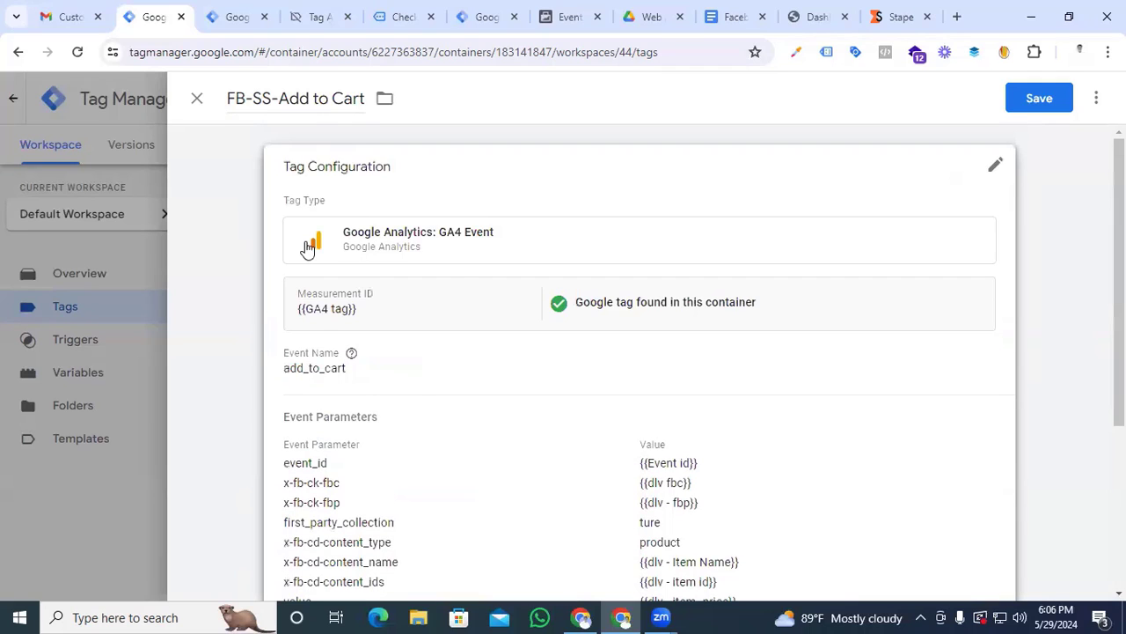
left_click(1020, 102)
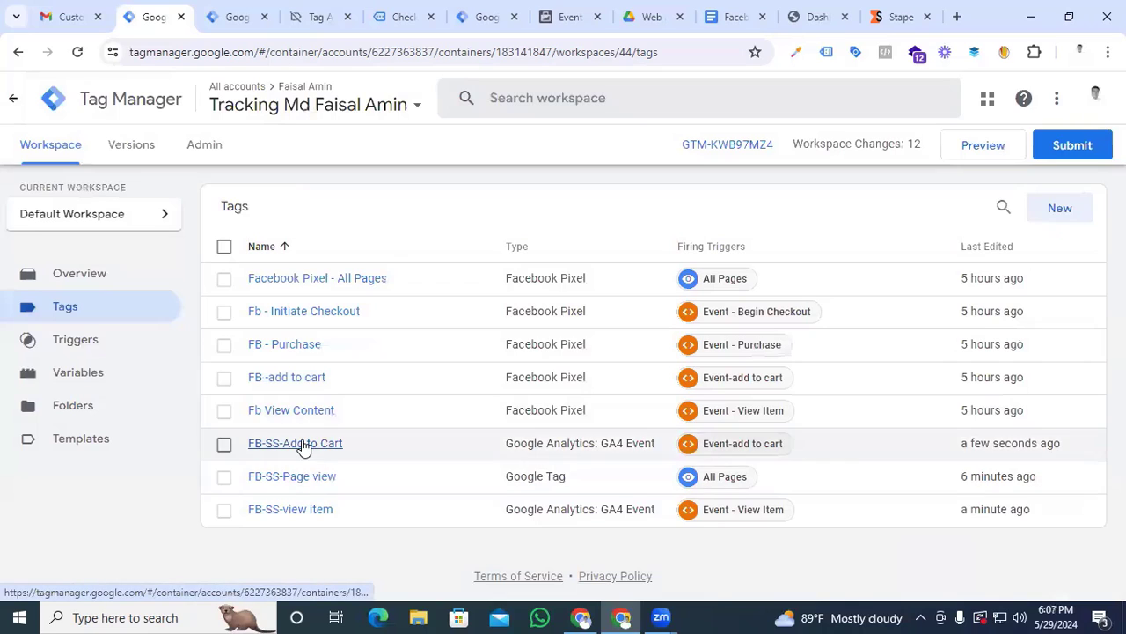
Duplicate the FB-SS-Add to Cart tag and name the copy FB-SS-begin checkout
left_click(299, 443)
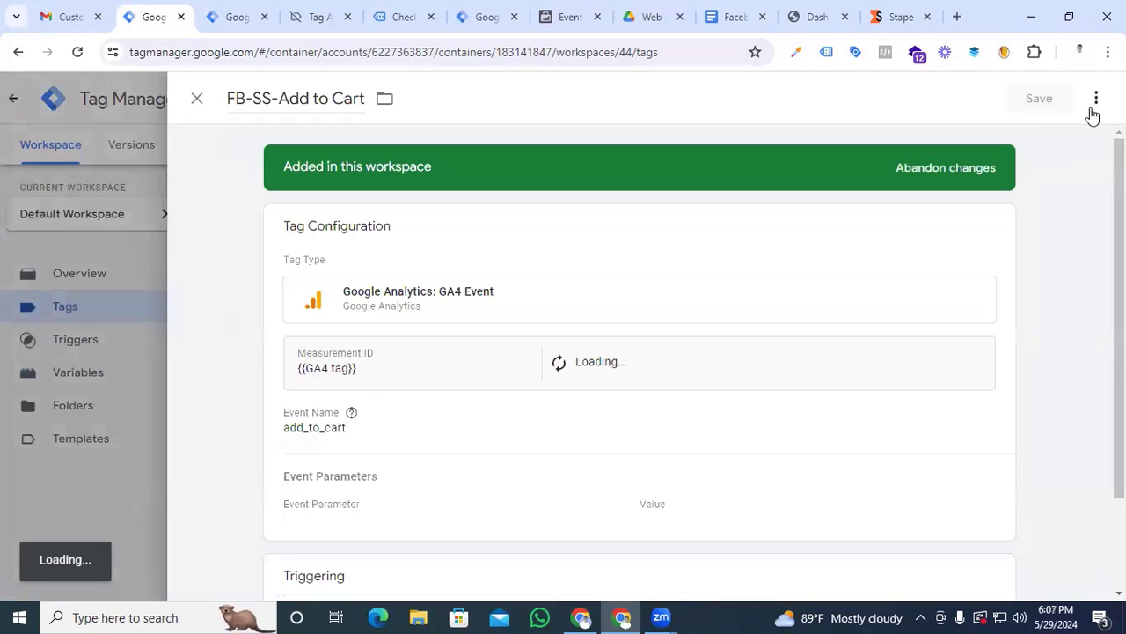
left_click(1096, 101)
left_click(1028, 140)
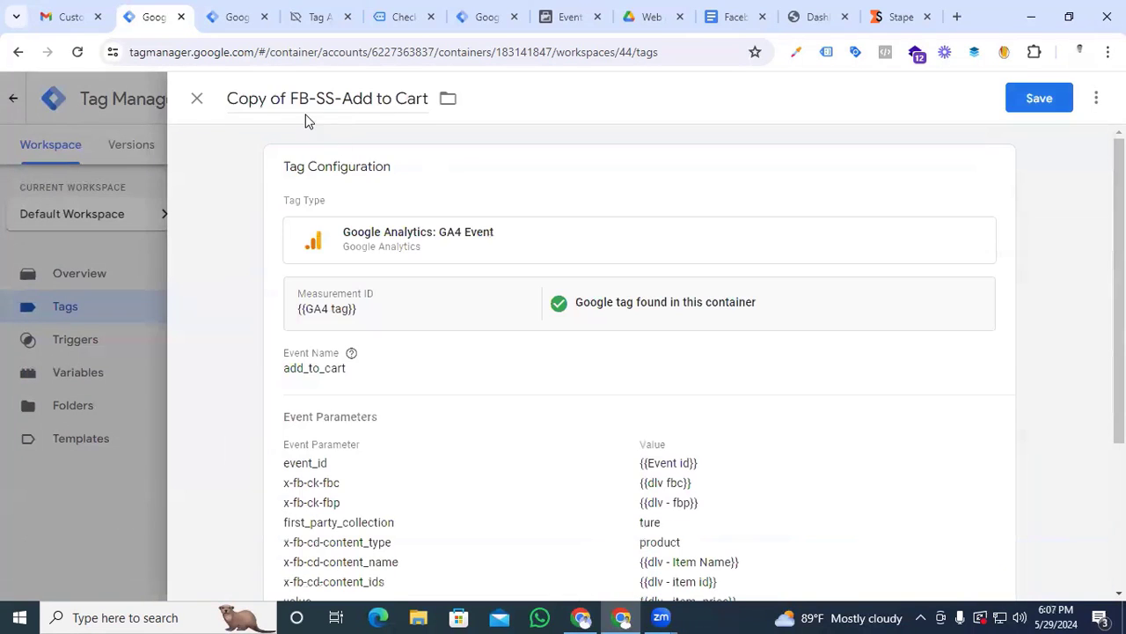
left_click_drag(290, 97, 369, 101)
key("BackSpace")
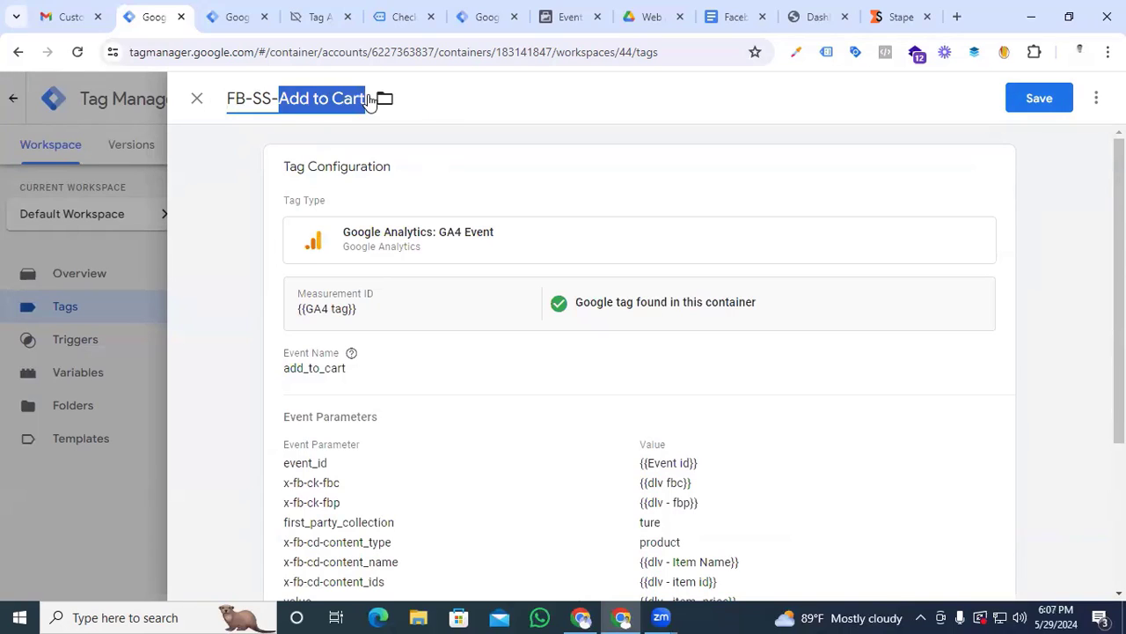
type("begin c")
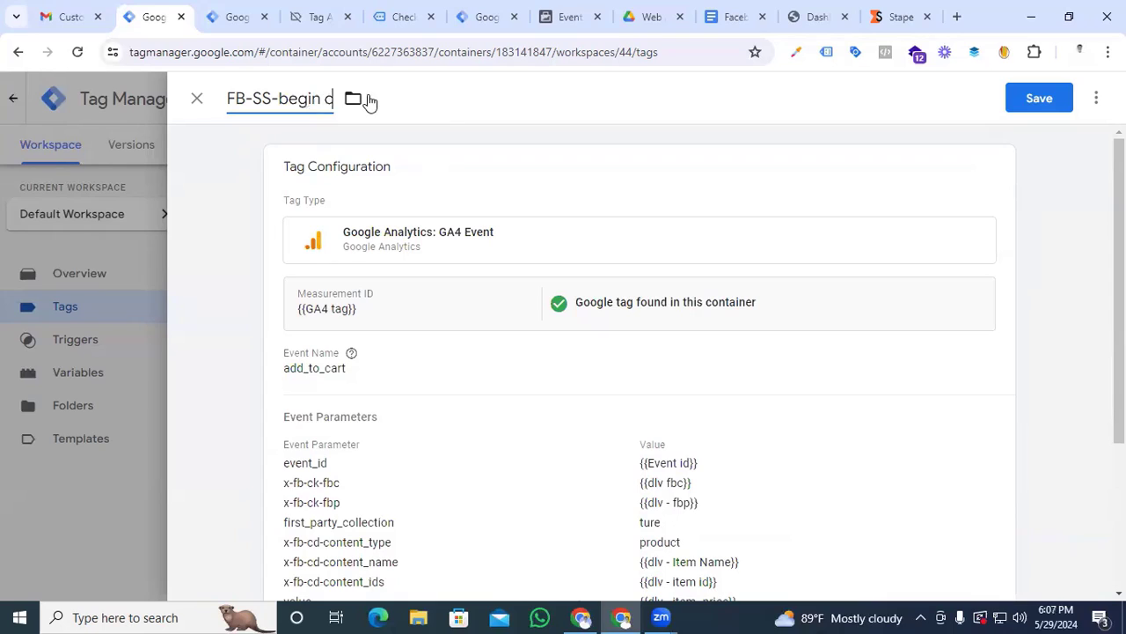
type("heckout")
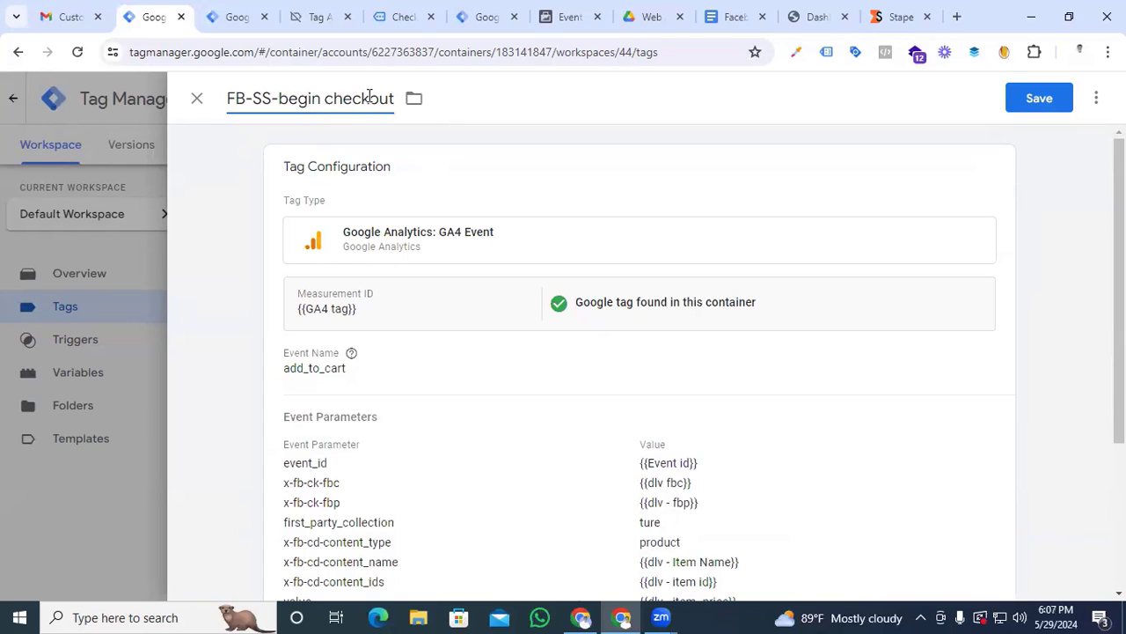
Set the event name of the FB-SS-begin checkout tag to begin_checkout
left_click(423, 331)
left_click_drag(372, 416, 272, 422)
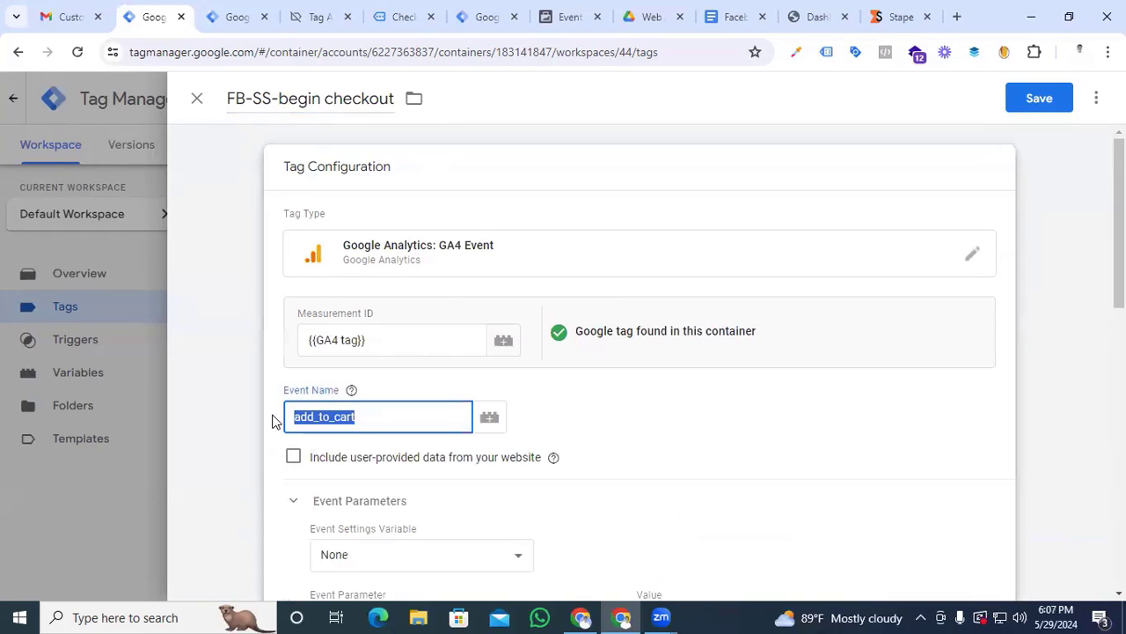
type("beg")
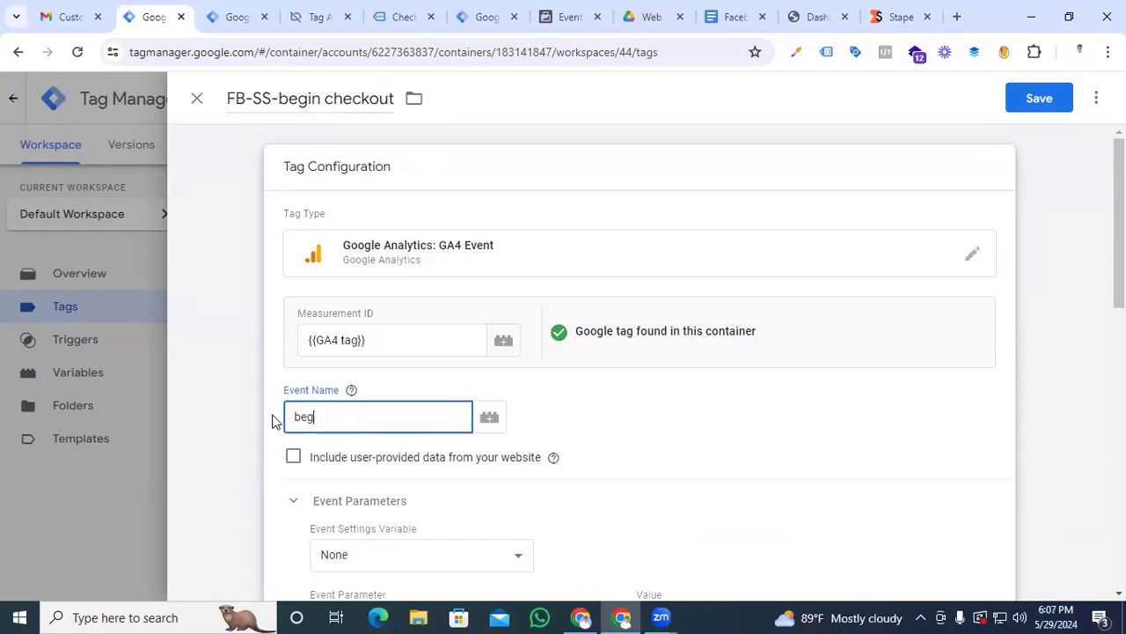
type("in_checkout")
Change the value of the x-fb-cd-content_name parameter to the {{cjs - Item Name}} variable
scroll(281, 423, "down", 5)
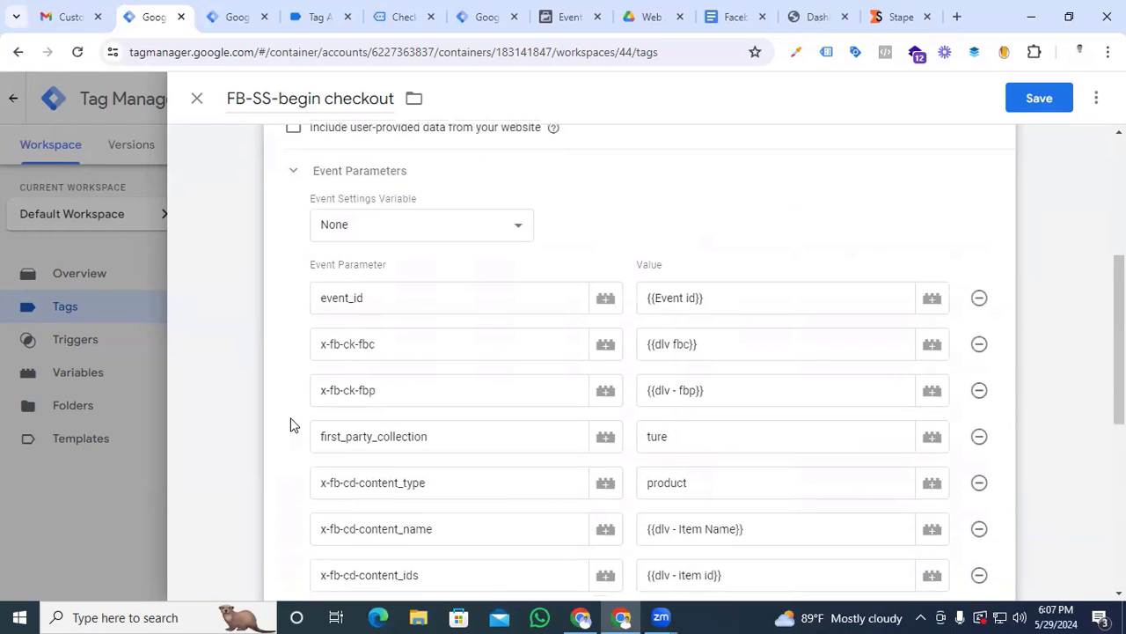
scroll(290, 425, "down", 1)
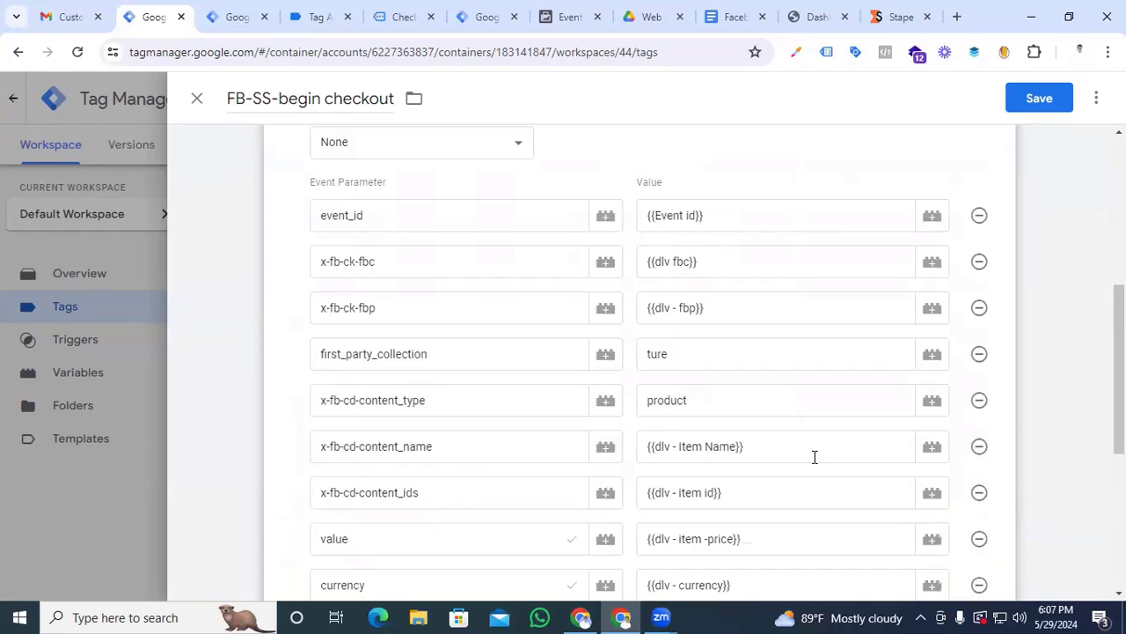
left_click_drag(774, 447, 650, 447)
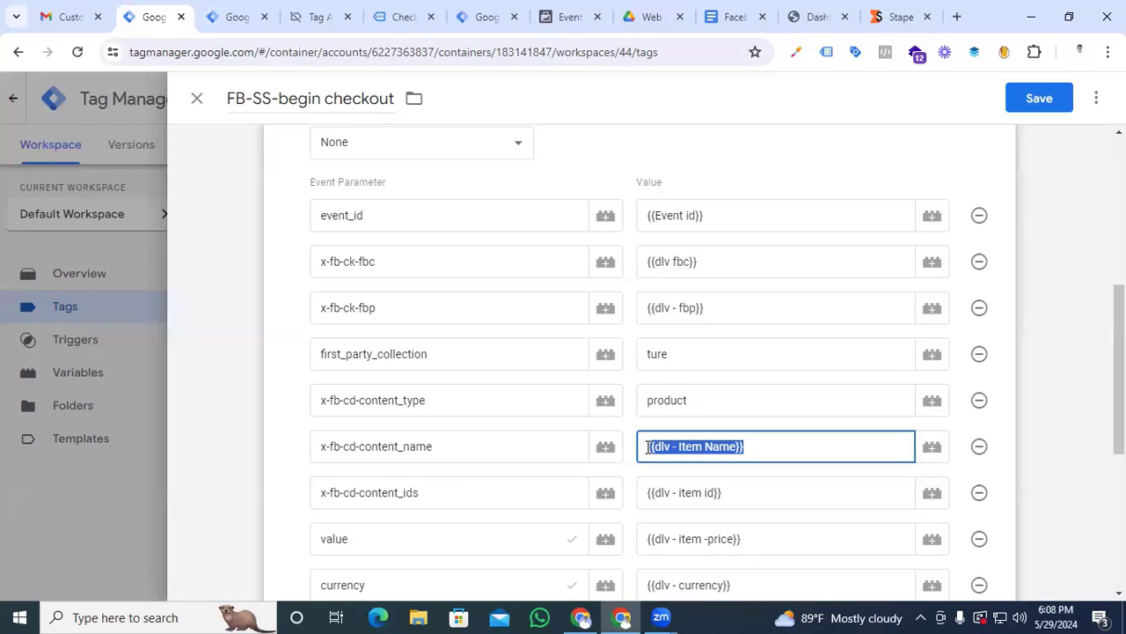
key("BackSpace")
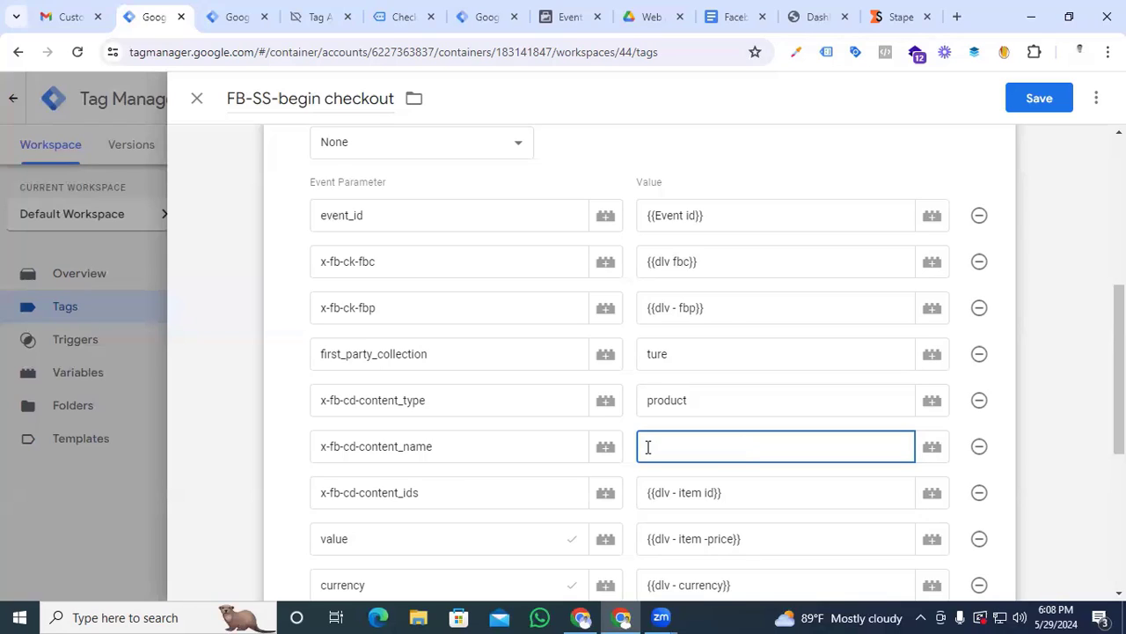
type("{{cjs")
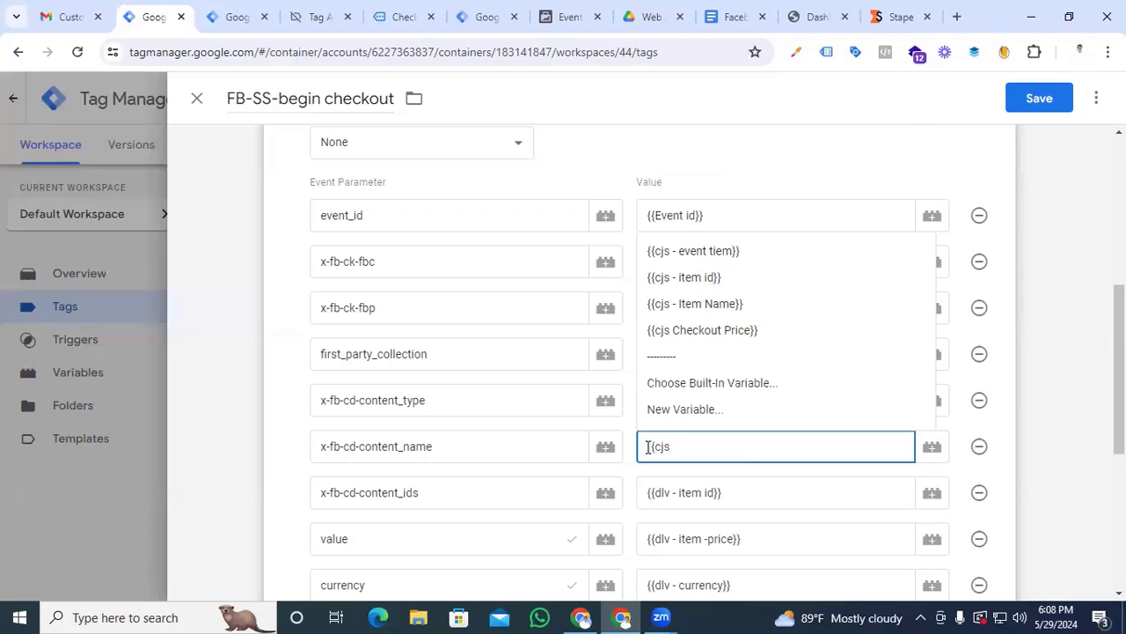
left_click(678, 309)
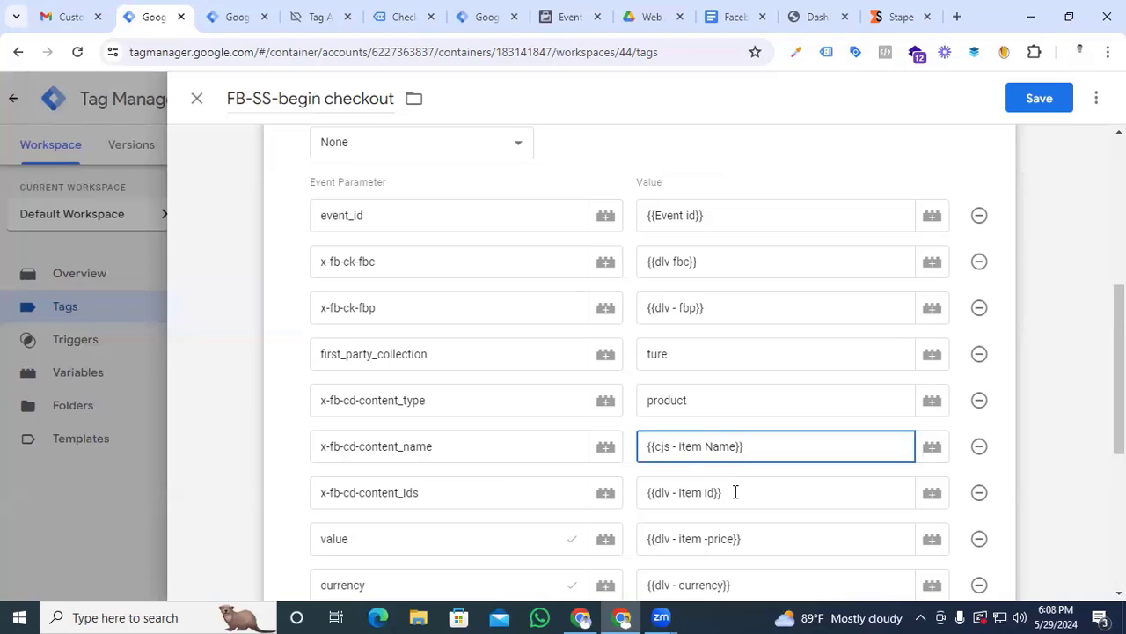
Change the value of the x-fb-cd-content_ids parameter to the {{cjs - item id}} variable
left_click_drag(734, 493, 641, 493)
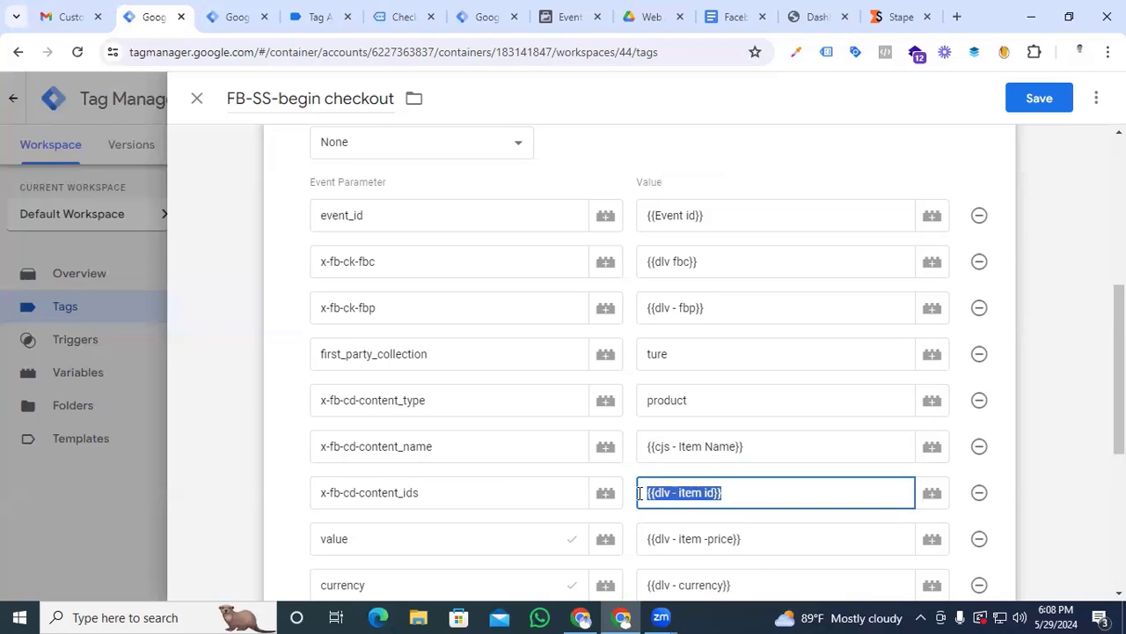
type("{{")
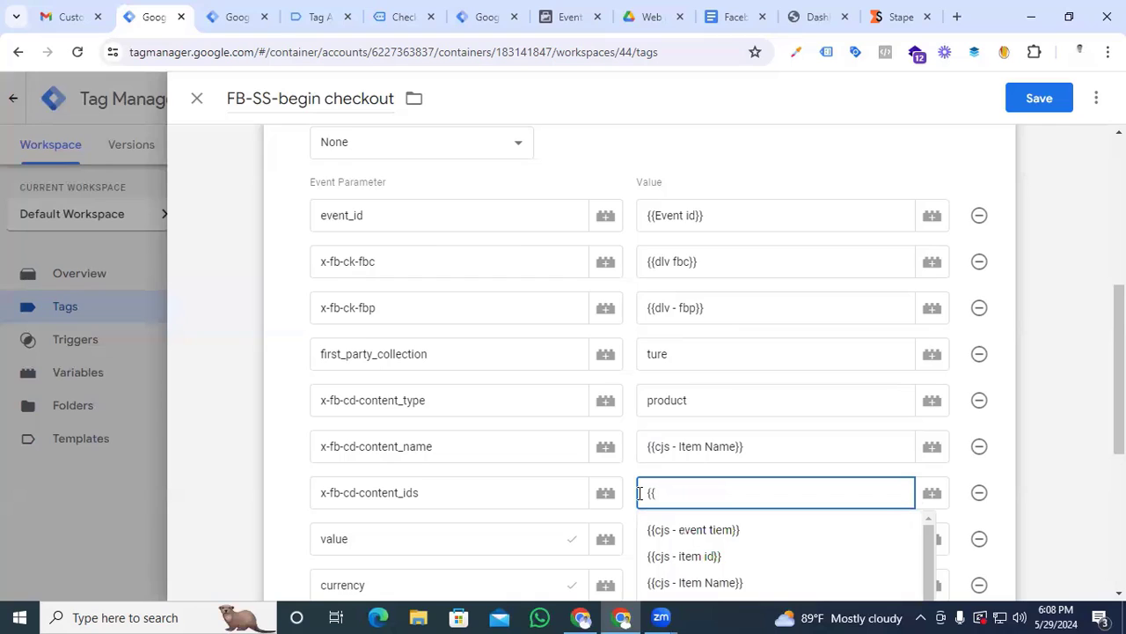
type("cjs")
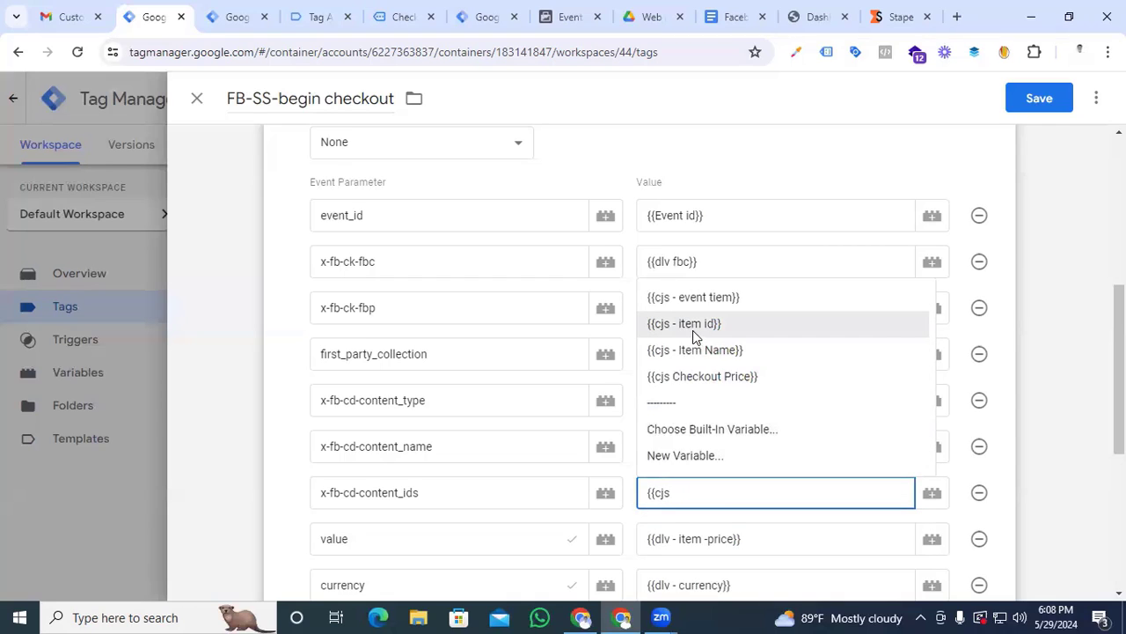
left_click(693, 327)
Change the value of the value parameter to the {{dlv - Totle value}} variable
scroll(696, 337, "down", 3)
left_click_drag(747, 296, 641, 295)
type("{{")
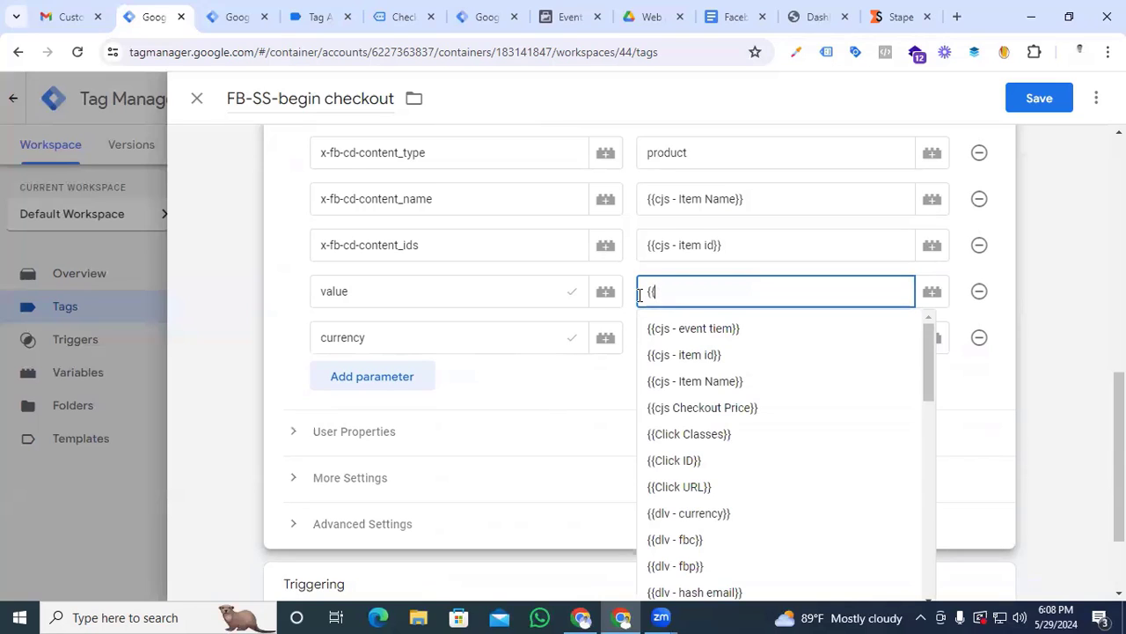
type("dlv")
left_click(675, 327)
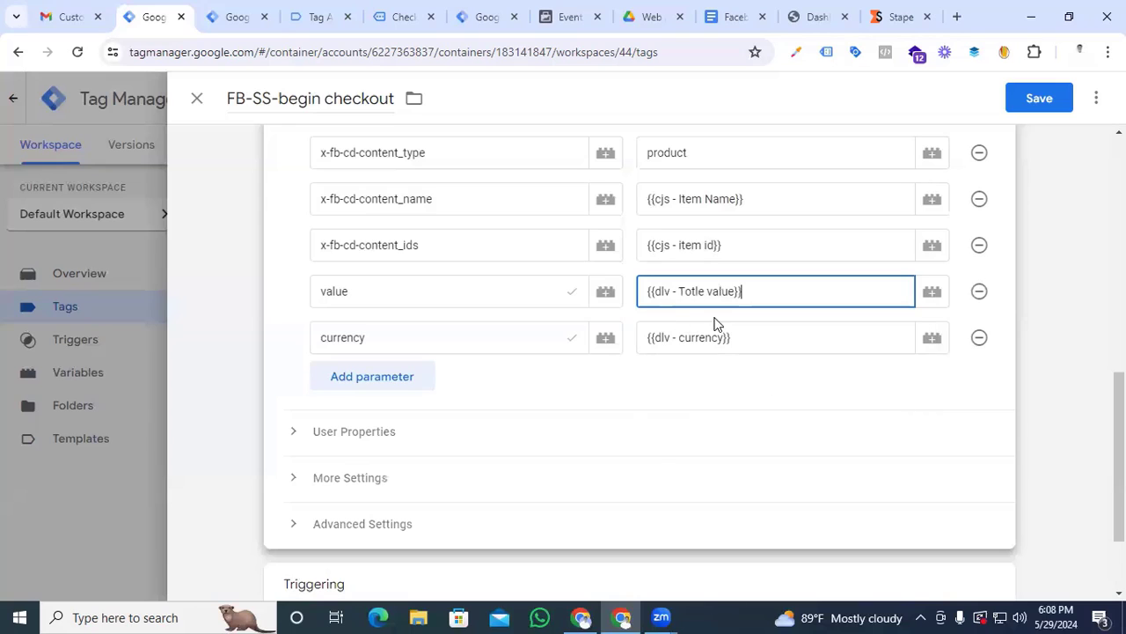
Replace the Event-add to cart trigger with event - checkout and save the FB-SS-begin checkout tag
scroll(613, 390, "down", 1)
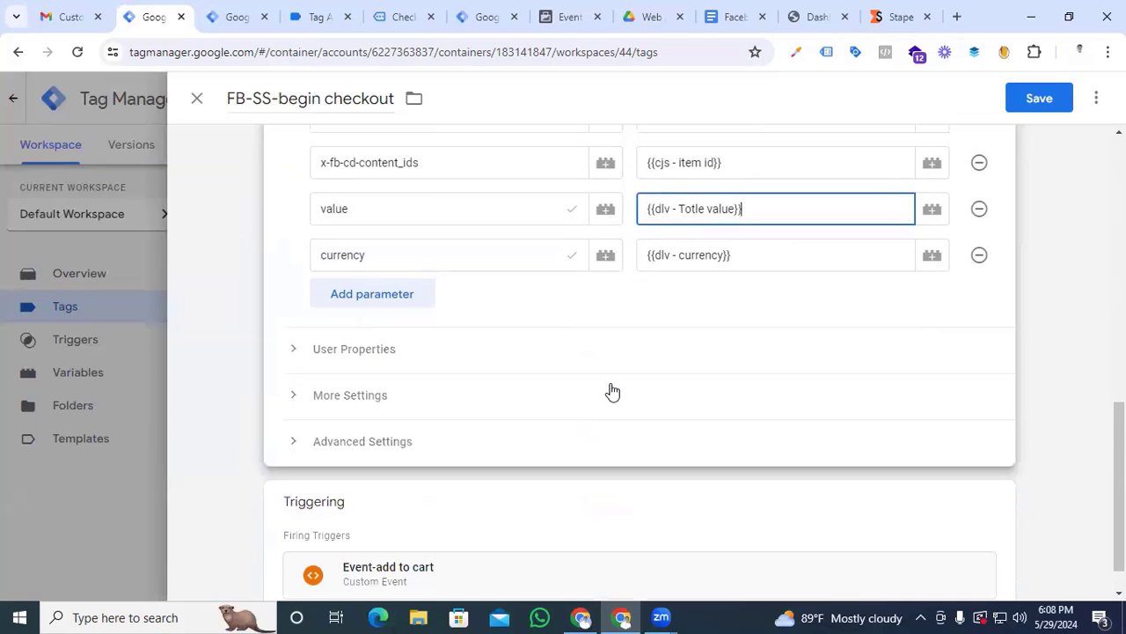
scroll(612, 389, "up", 2)
left_click(519, 440)
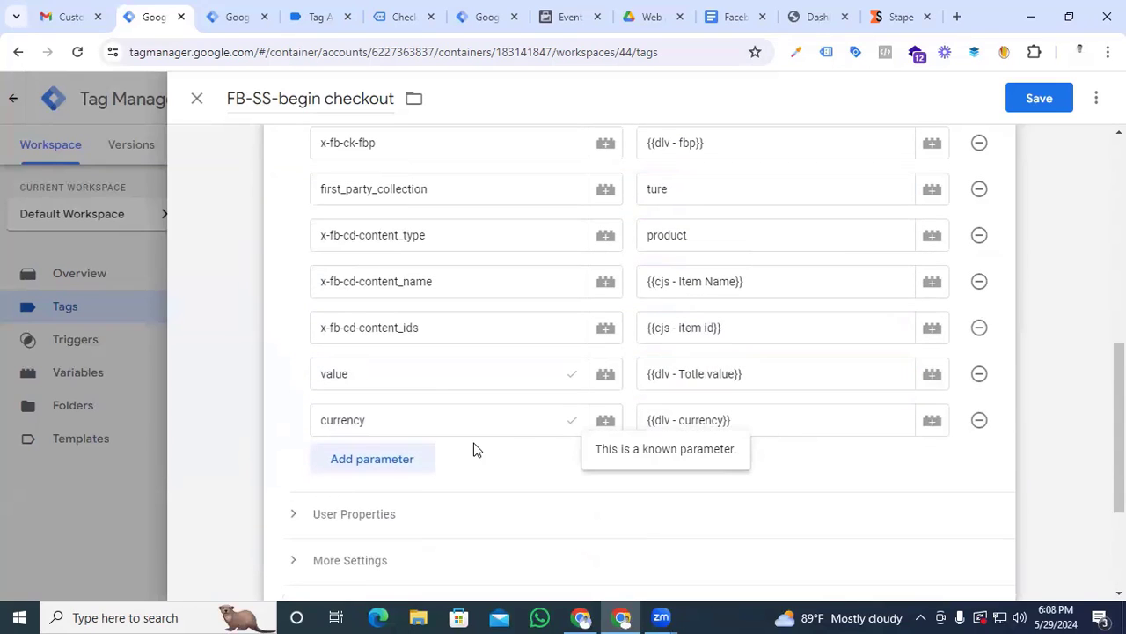
scroll(472, 453, "up", 3)
scroll(472, 453, "down", 5)
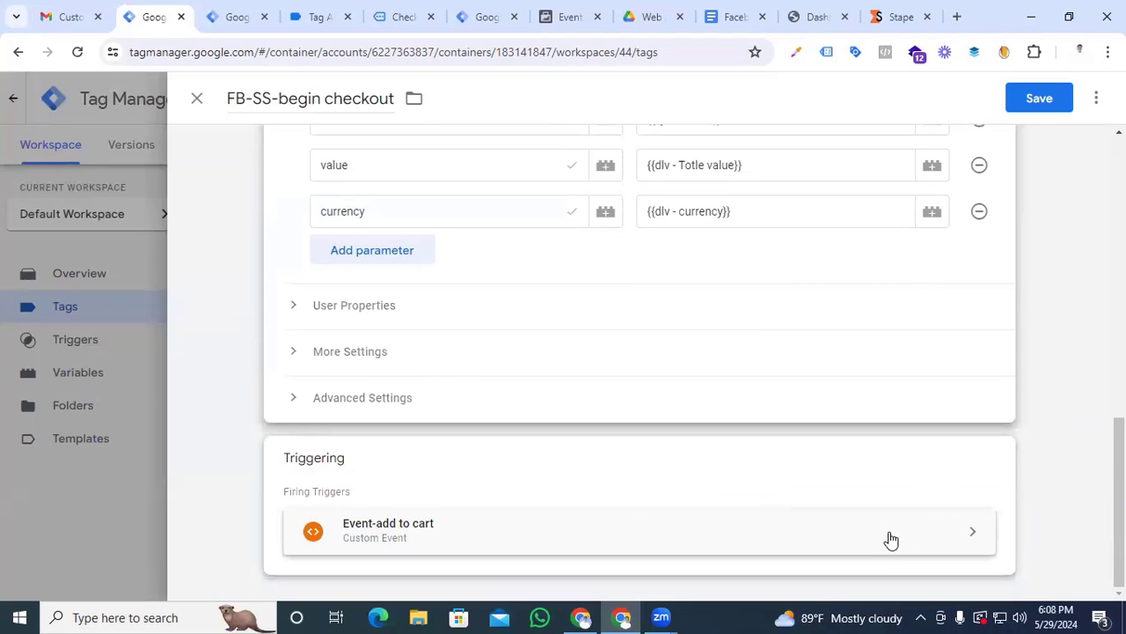
left_click(993, 459)
left_click(975, 501)
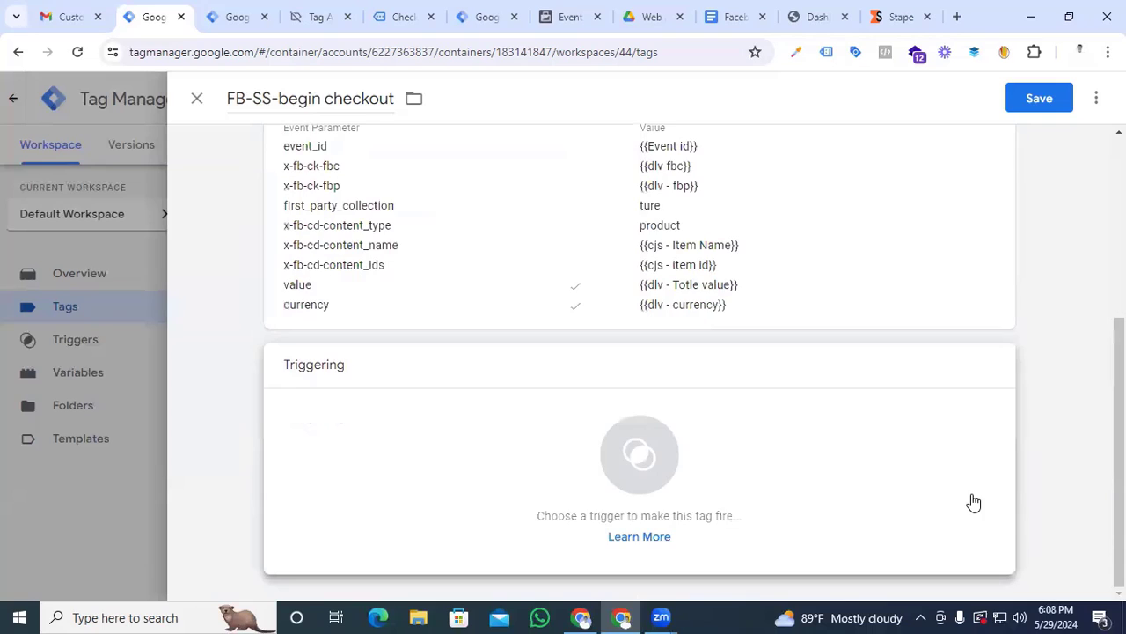
left_click(640, 474)
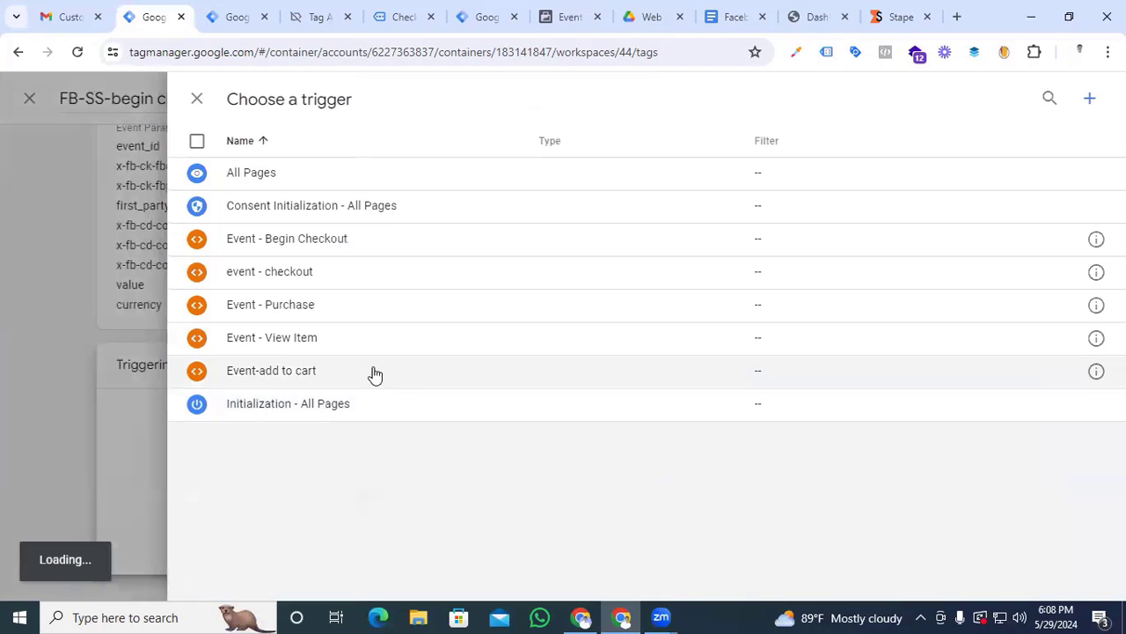
left_click(315, 279)
scroll(410, 490, "up", 5)
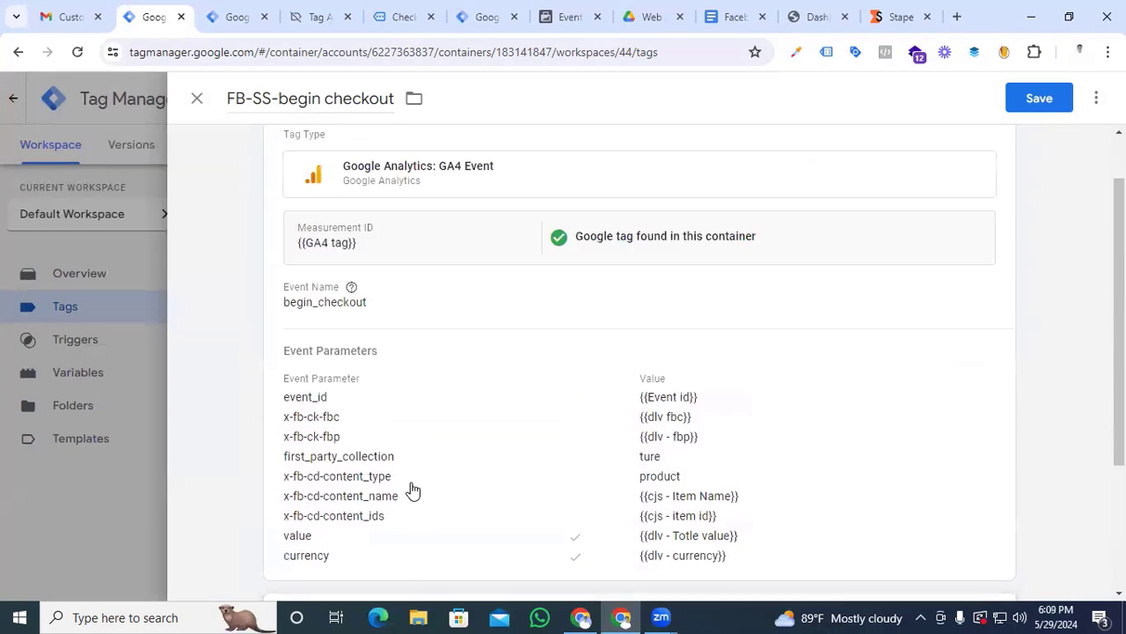
left_click(1028, 99)
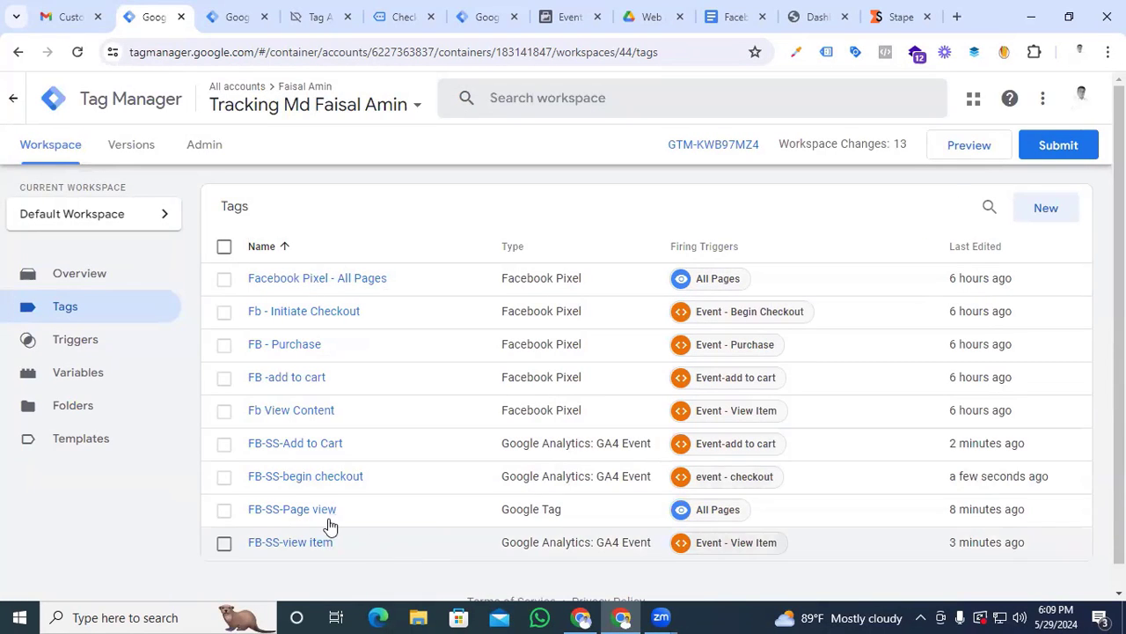
Duplicate the FB-SS-begin checkout tag and name the copy FB-SS-purchase
left_click(291, 481)
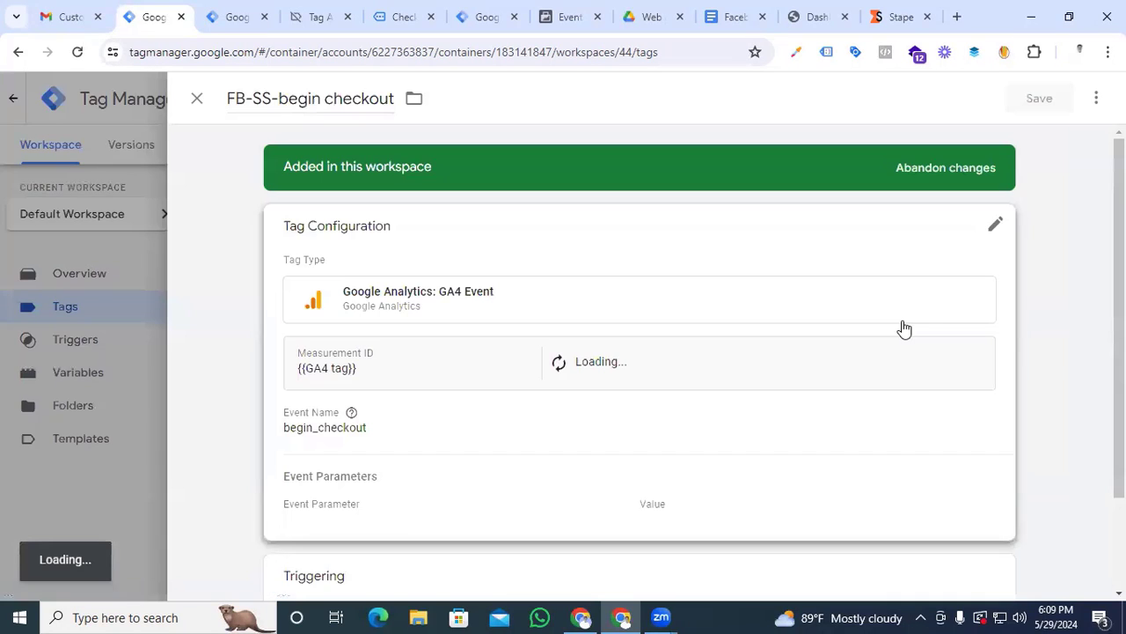
left_click(1097, 97)
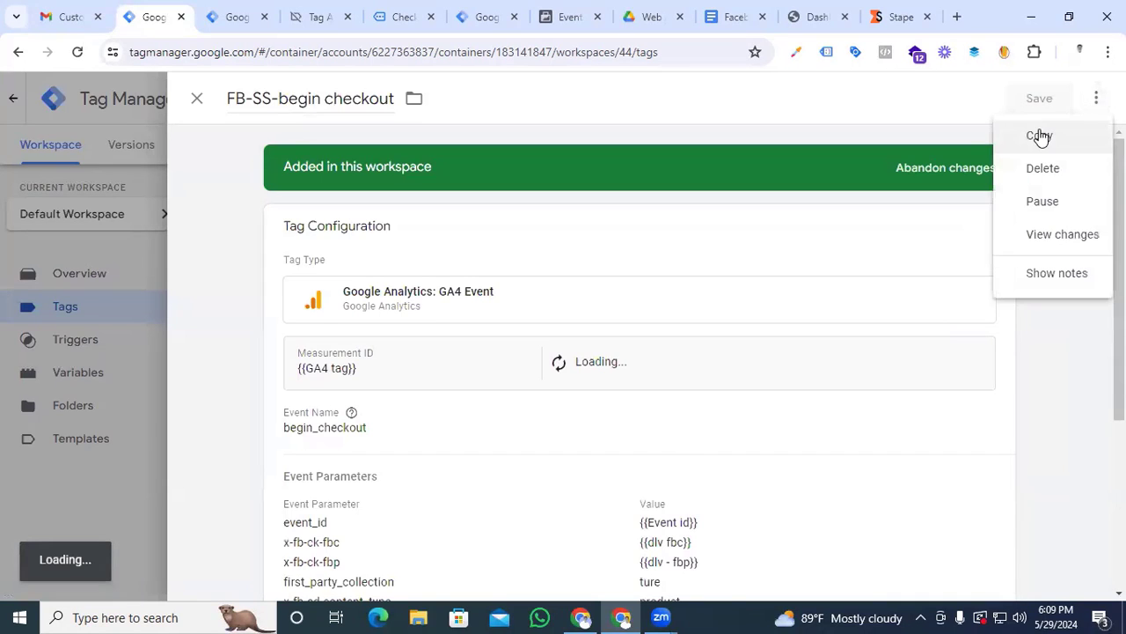
left_click(1040, 137)
left_click_drag(291, 102, 232, 104)
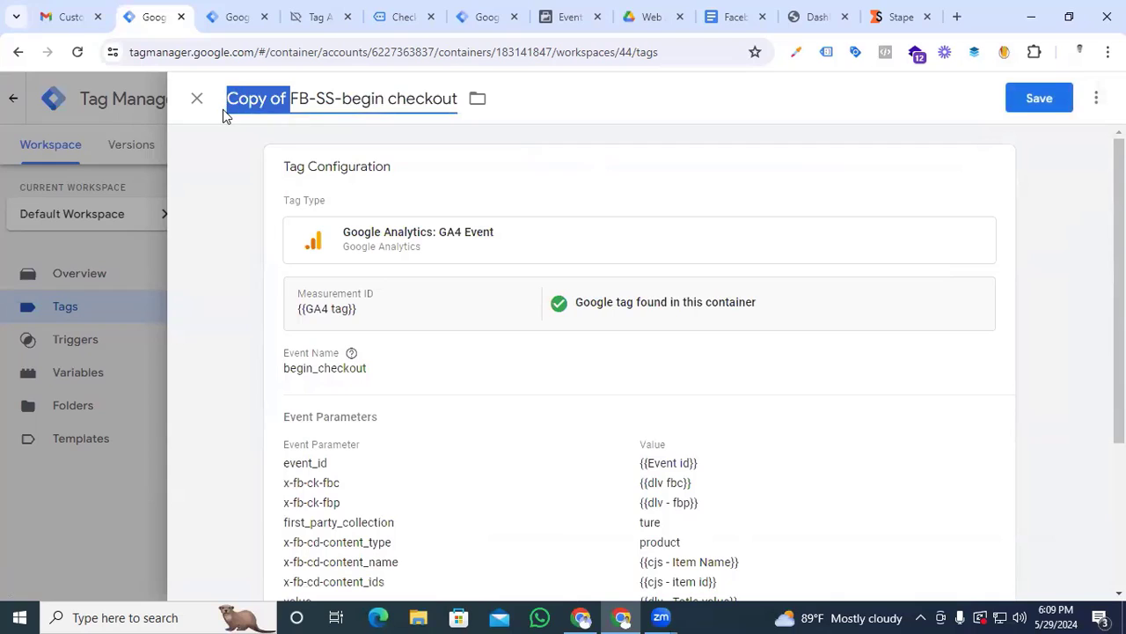
key("BackSpace")
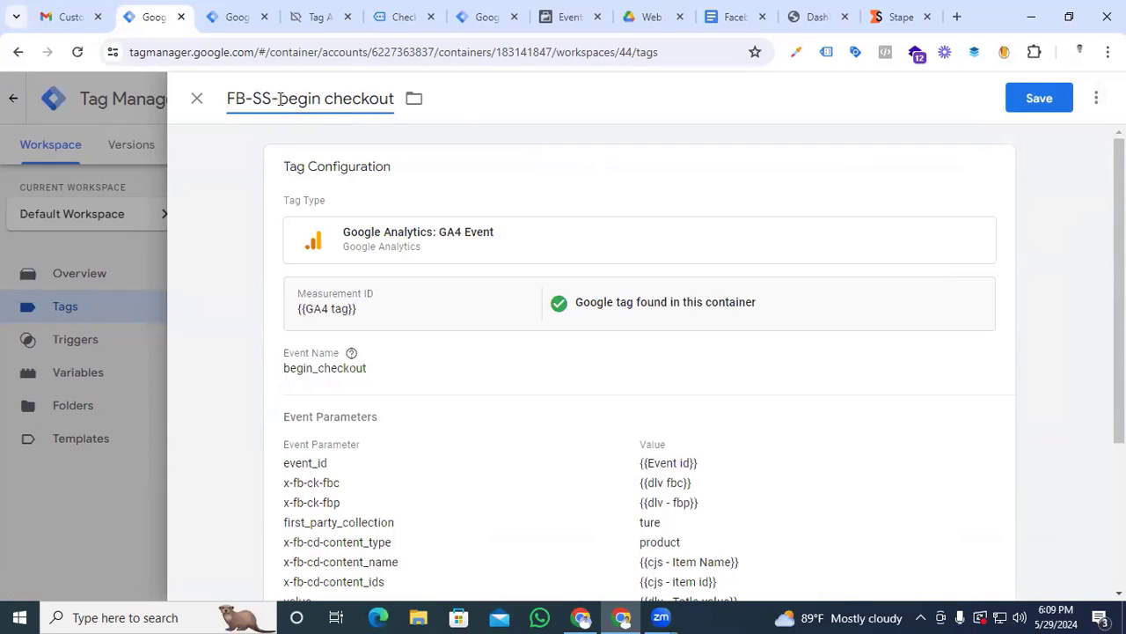
left_click_drag(279, 100, 396, 102)
type("purchase")
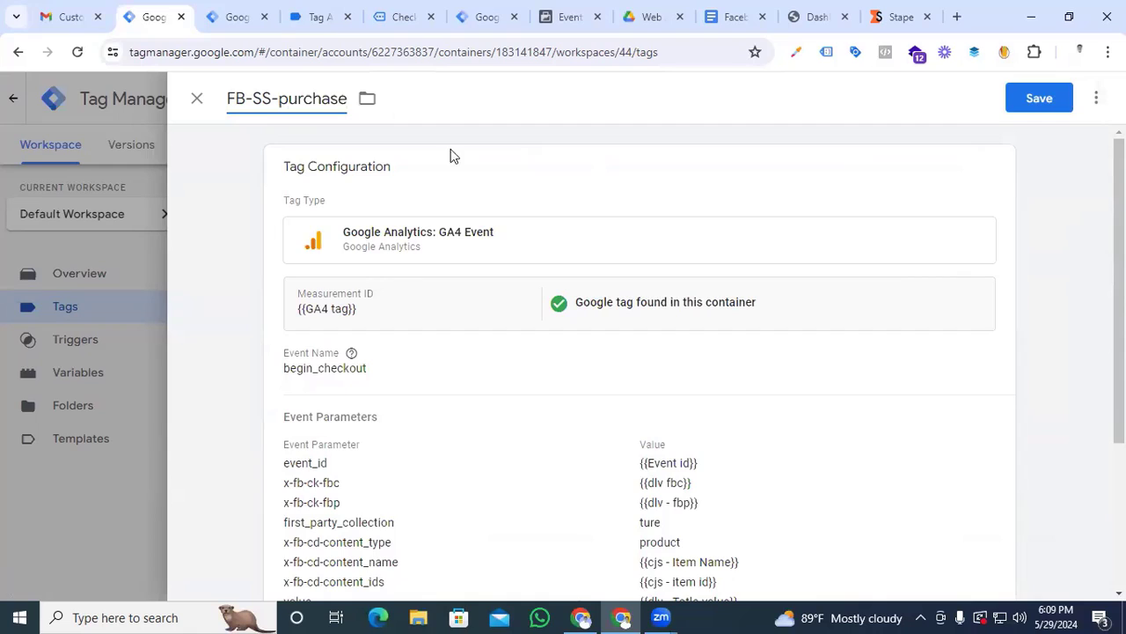
Set the event name of the FB-SS-purchase tag to purchase and add an empty event parameter row
left_click(324, 368)
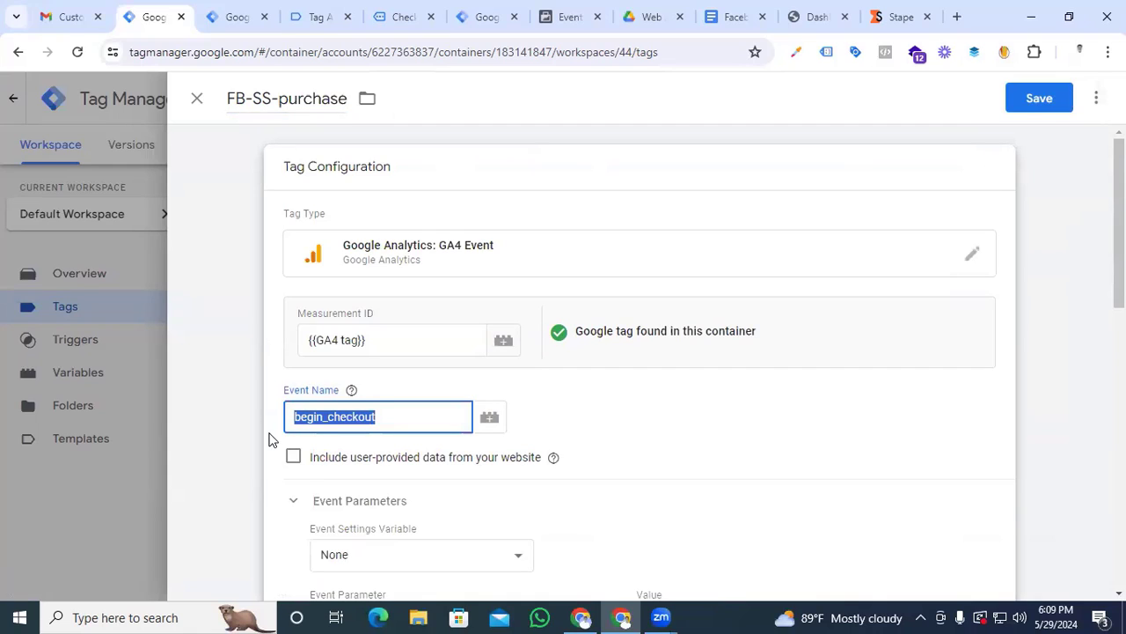
type("purchase")
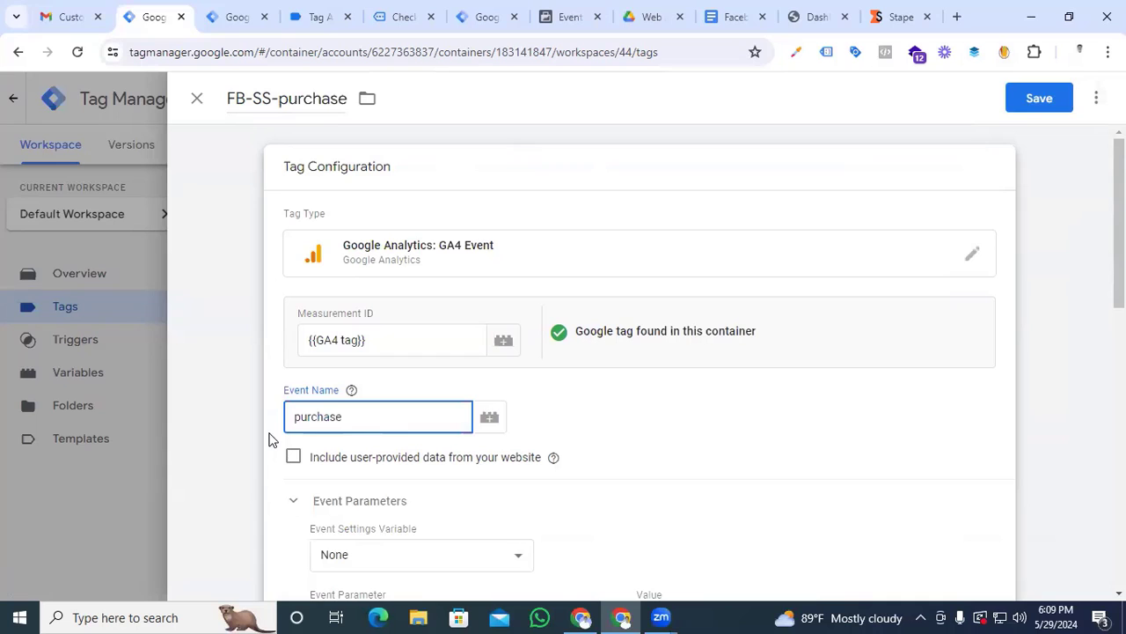
scroll(270, 440, "down", 8)
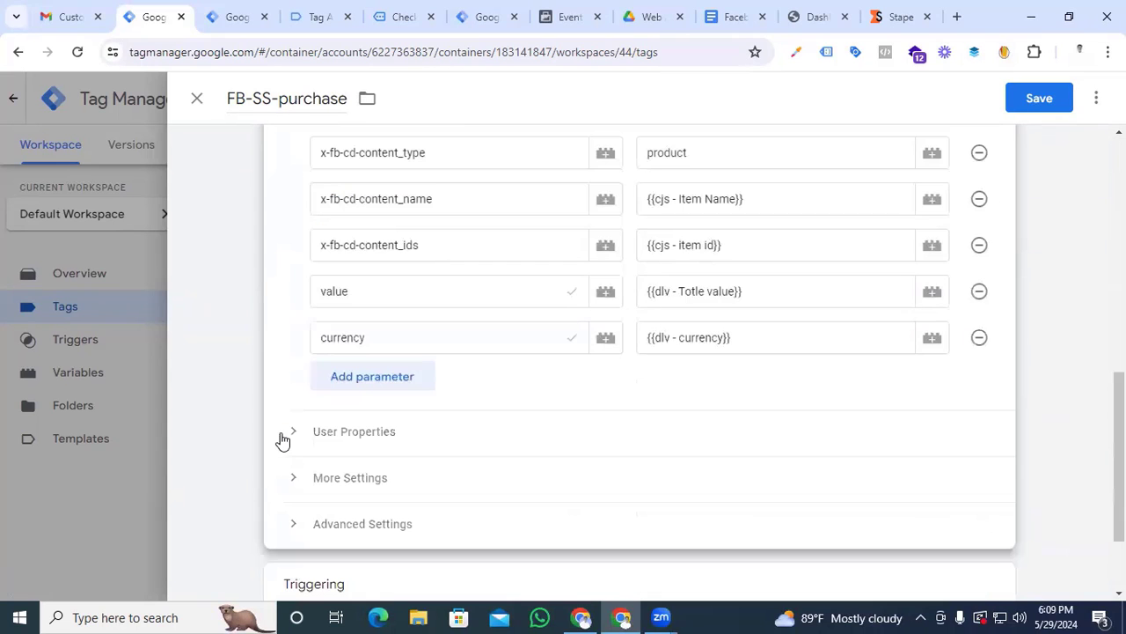
left_click(394, 377)
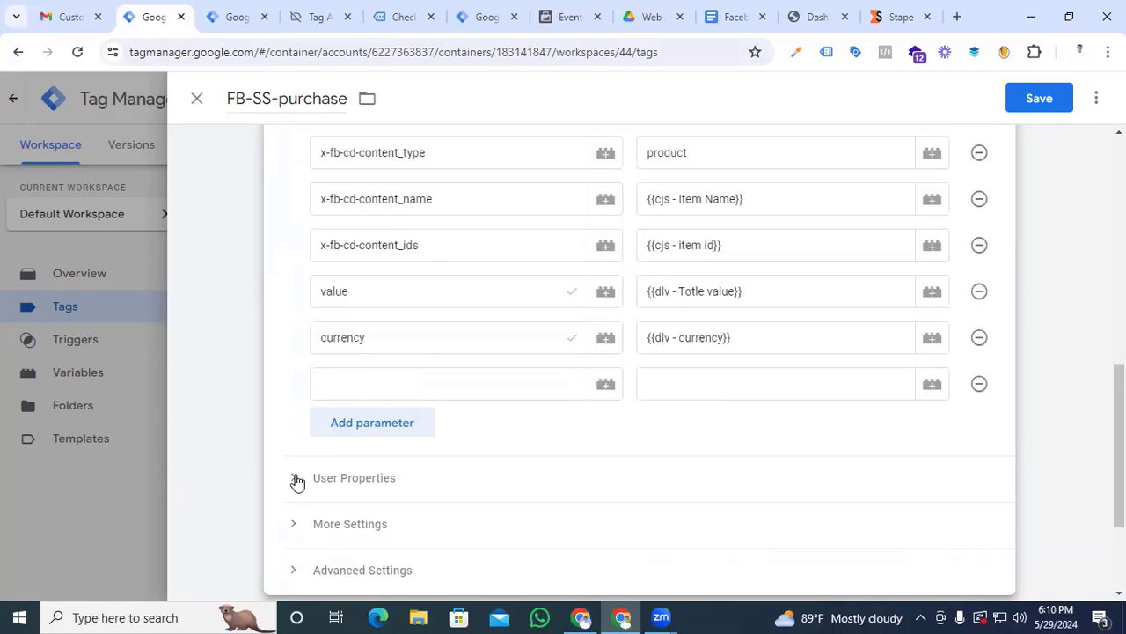
Switch to Tag Assistant and examine the customer billing fields in the purchase event's data layer
left_click(317, 14)
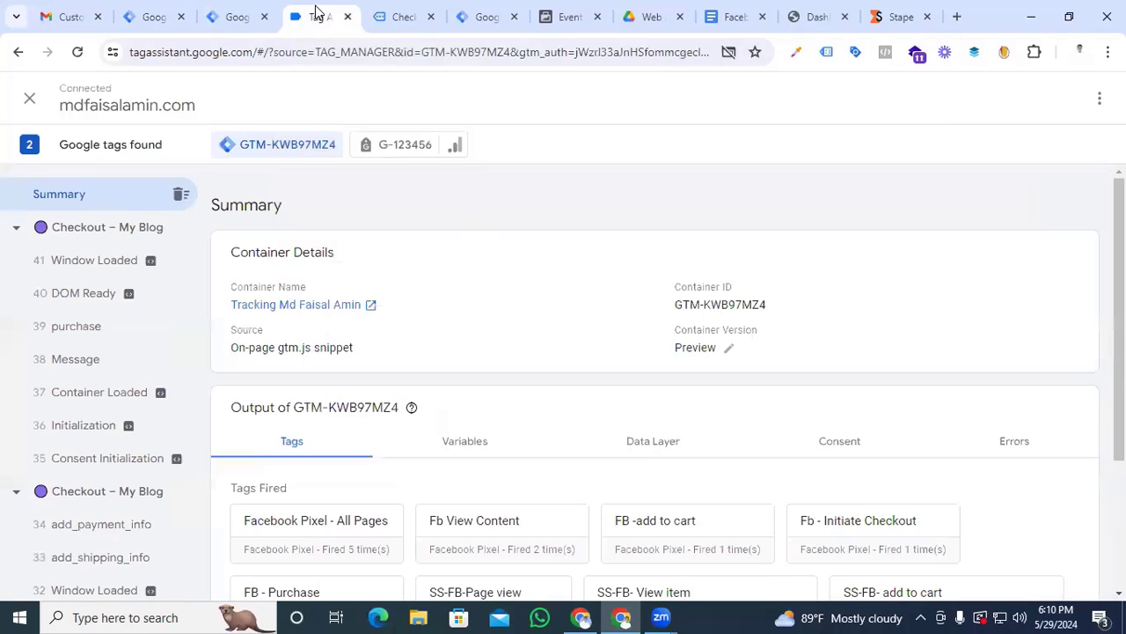
left_click(86, 330)
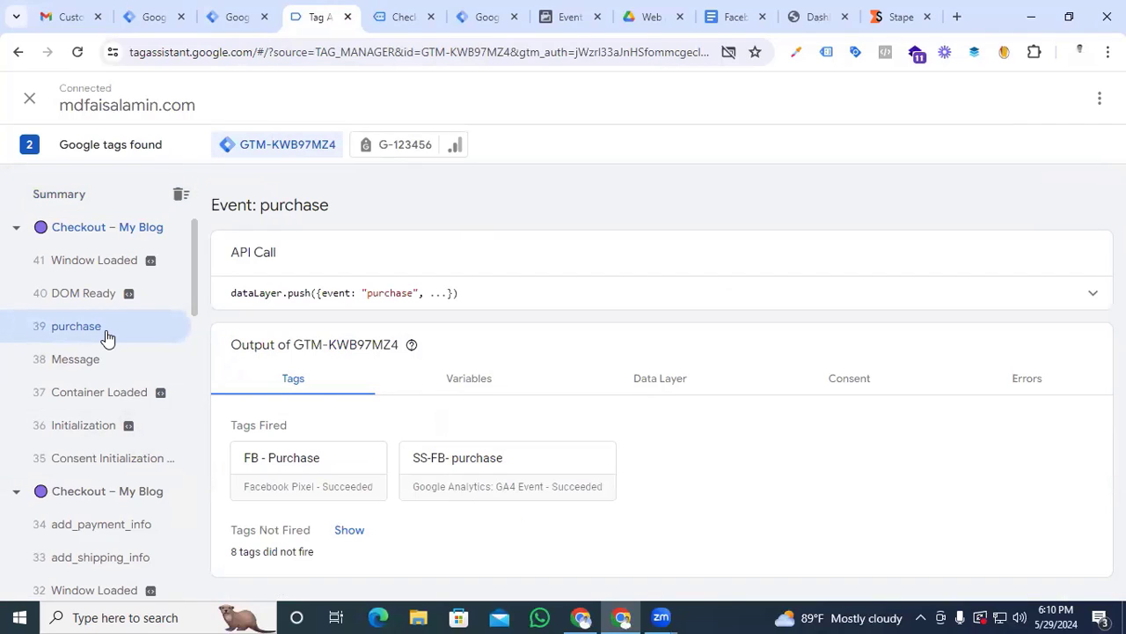
left_click(653, 389)
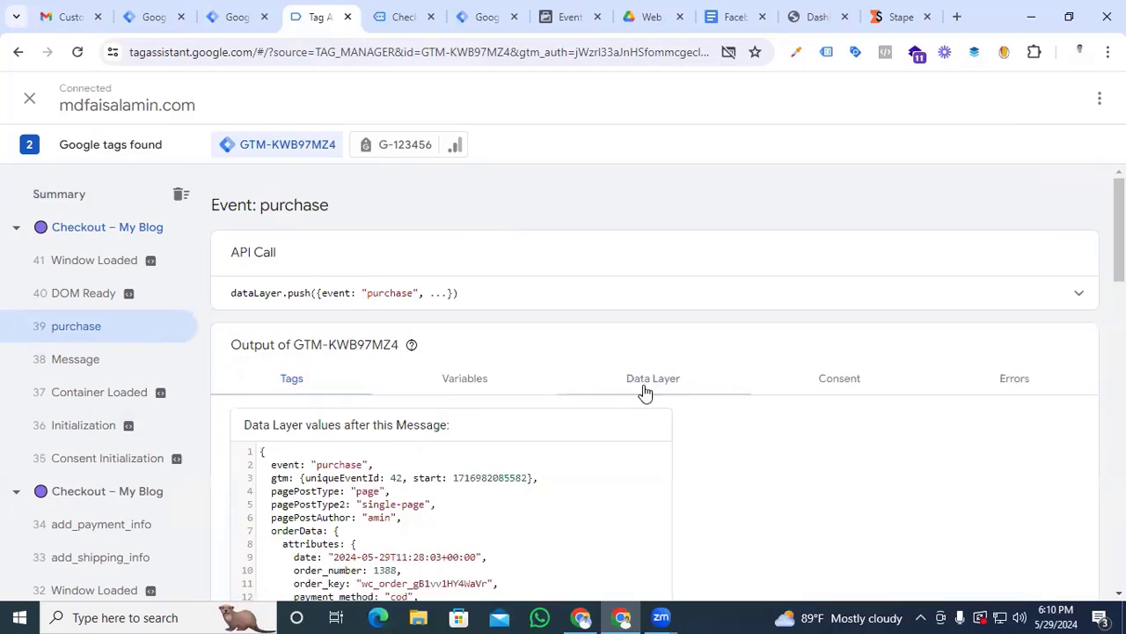
scroll(624, 390, "down", 4)
scroll(573, 398, "down", 5)
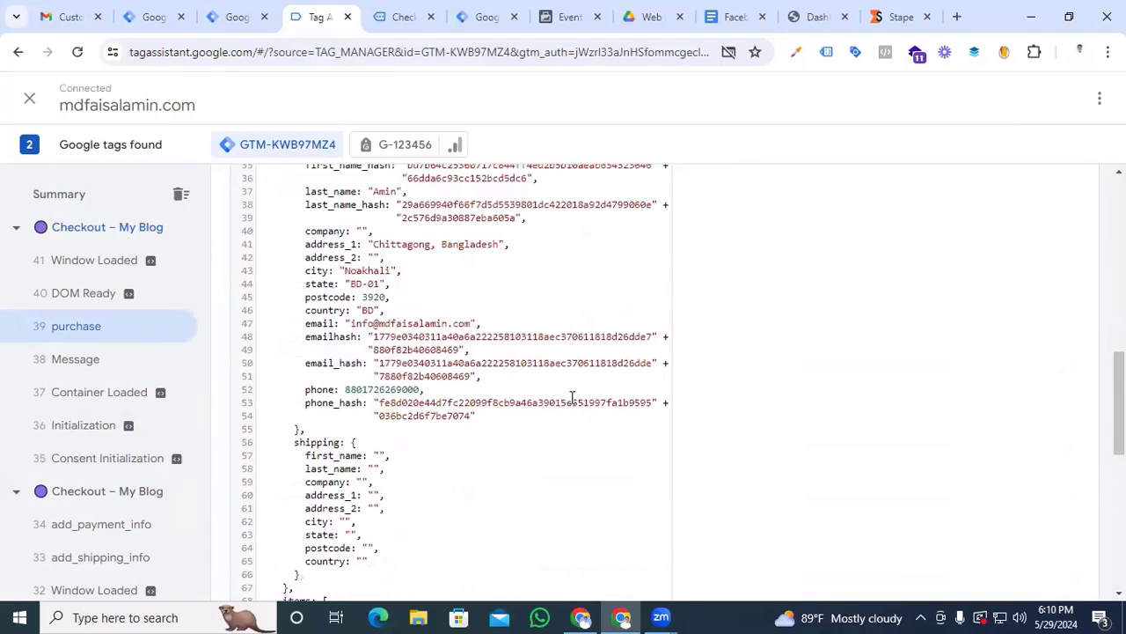
scroll(377, 487, "up", 3)
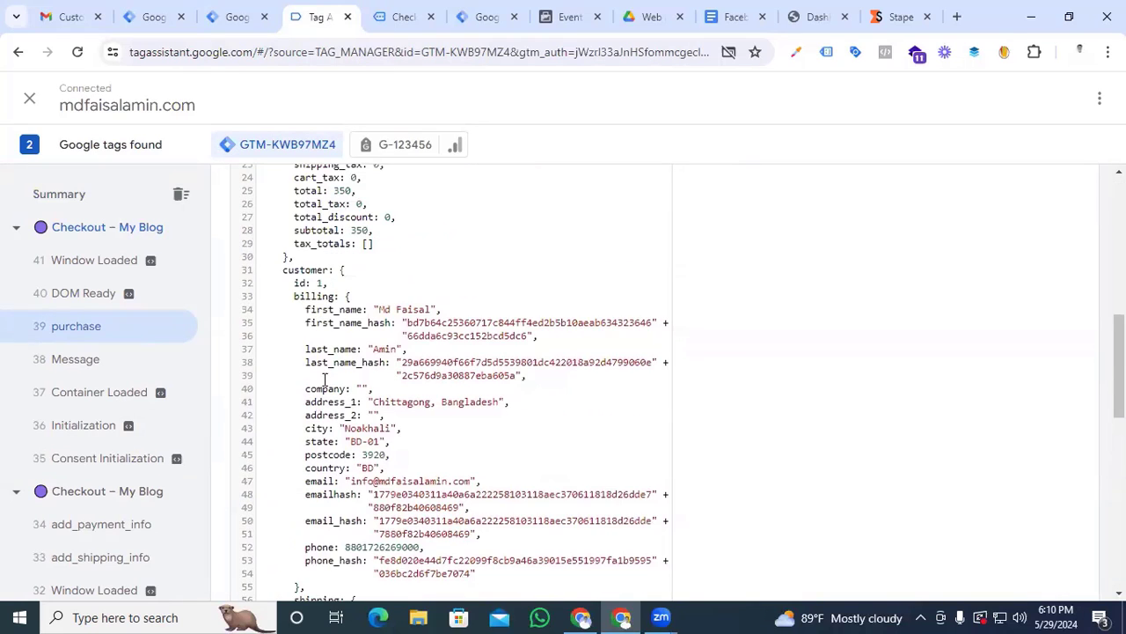
left_click_drag(319, 310, 340, 323)
left_click_drag(311, 405, 320, 471)
left_click(312, 440)
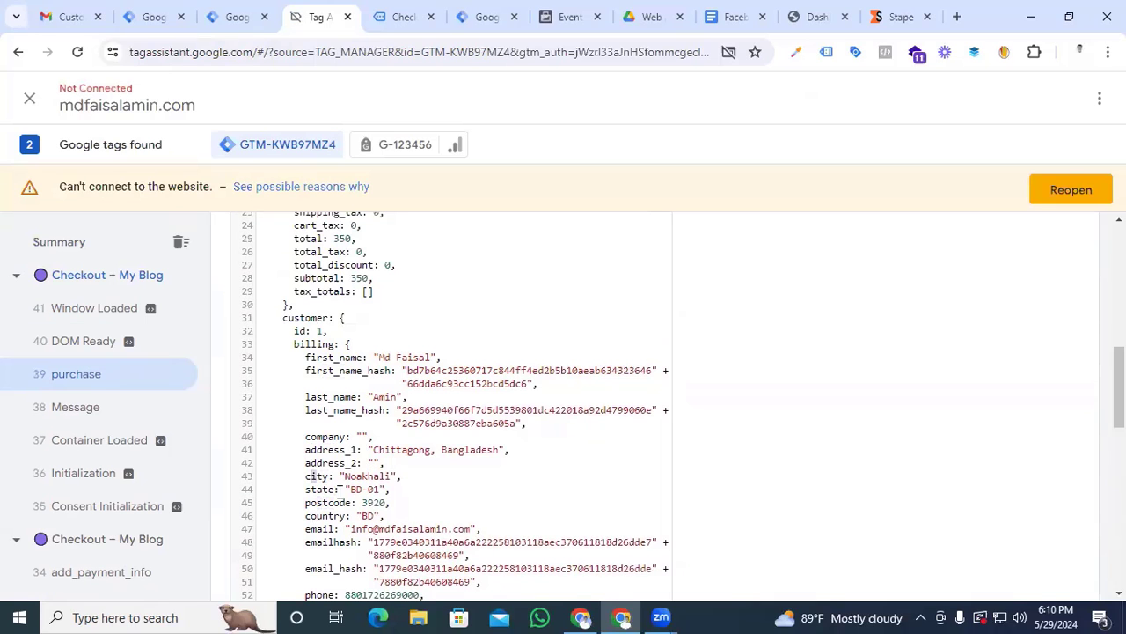
left_click(437, 502)
scroll(361, 477, "down", 3)
scroll(412, 458, "up", 2)
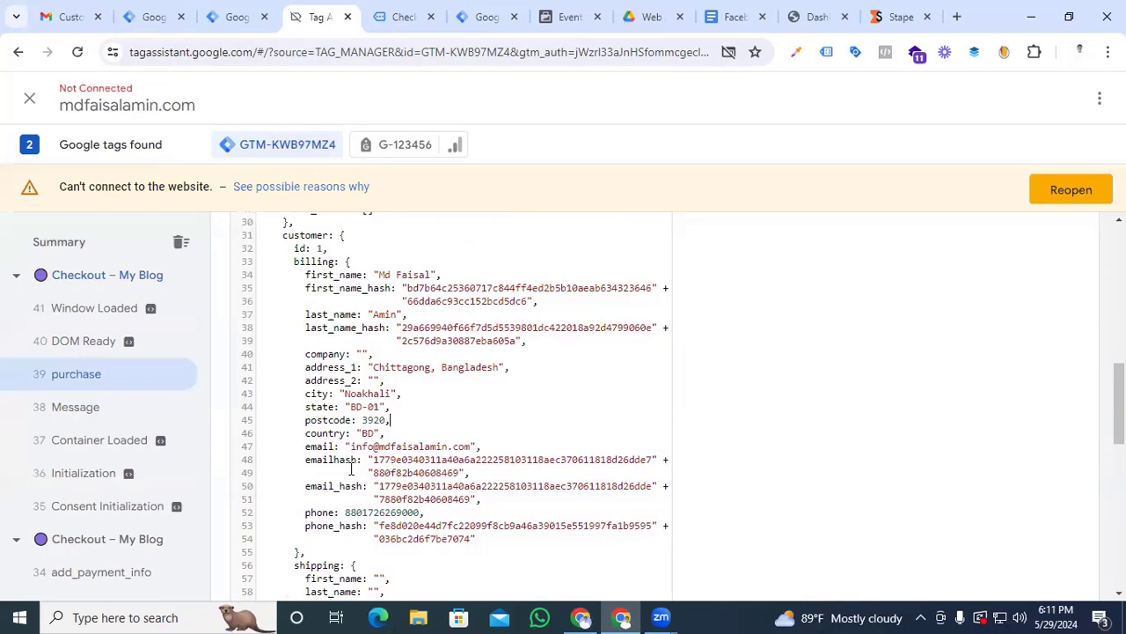
Return to the FB-SS-purchase tag in Tag Manager and name the new event parameter user_data.email_address
left_click(154, 17)
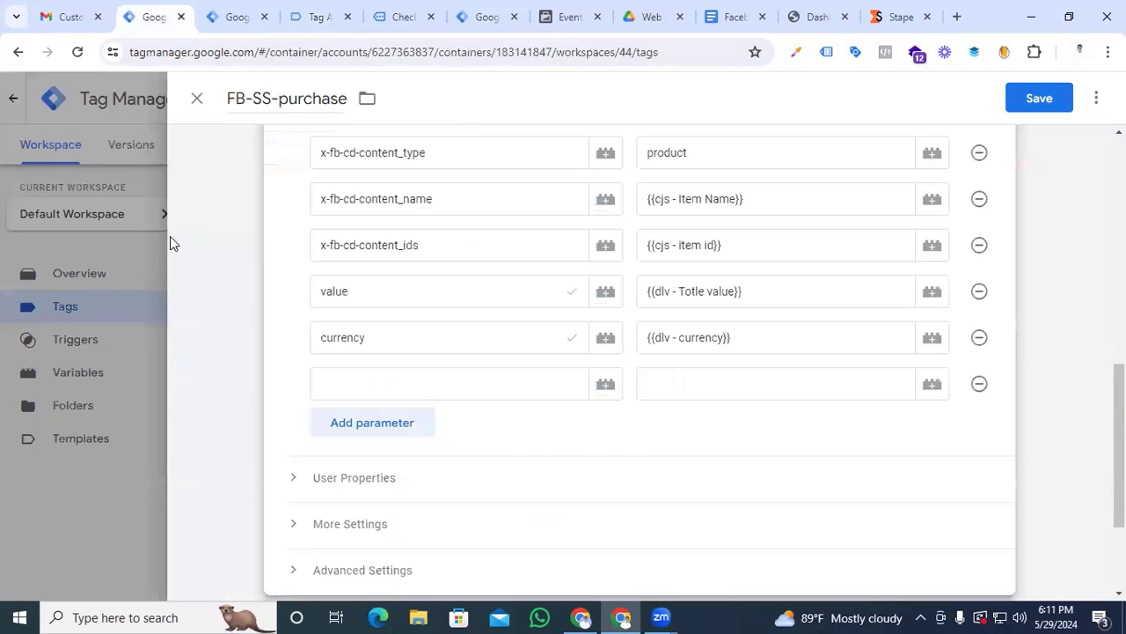
left_click(343, 380)
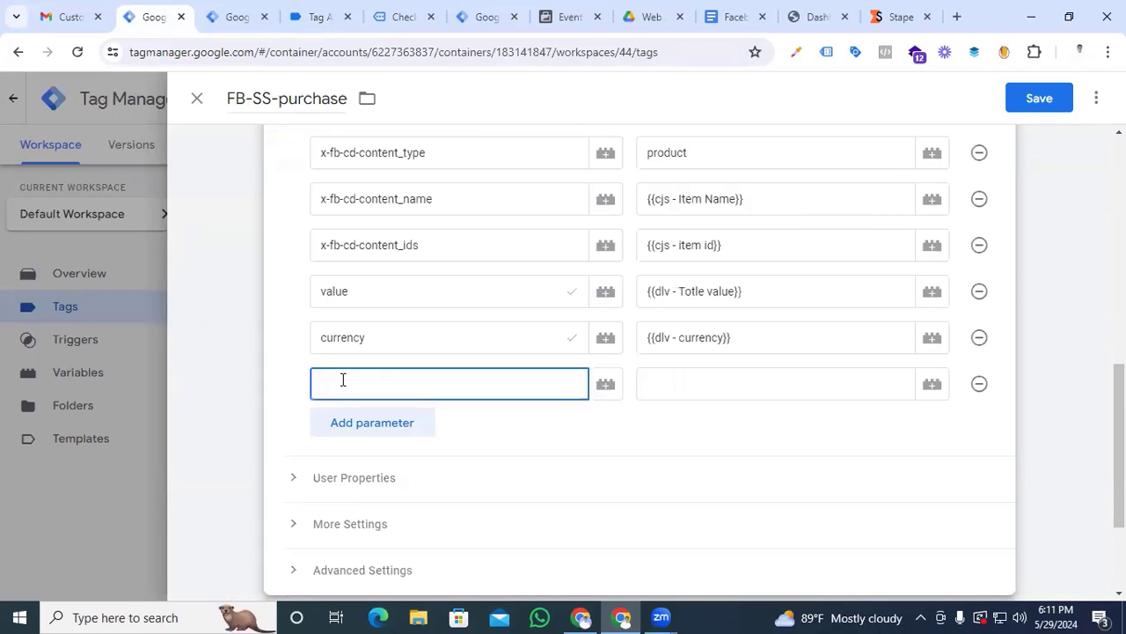
type("us")
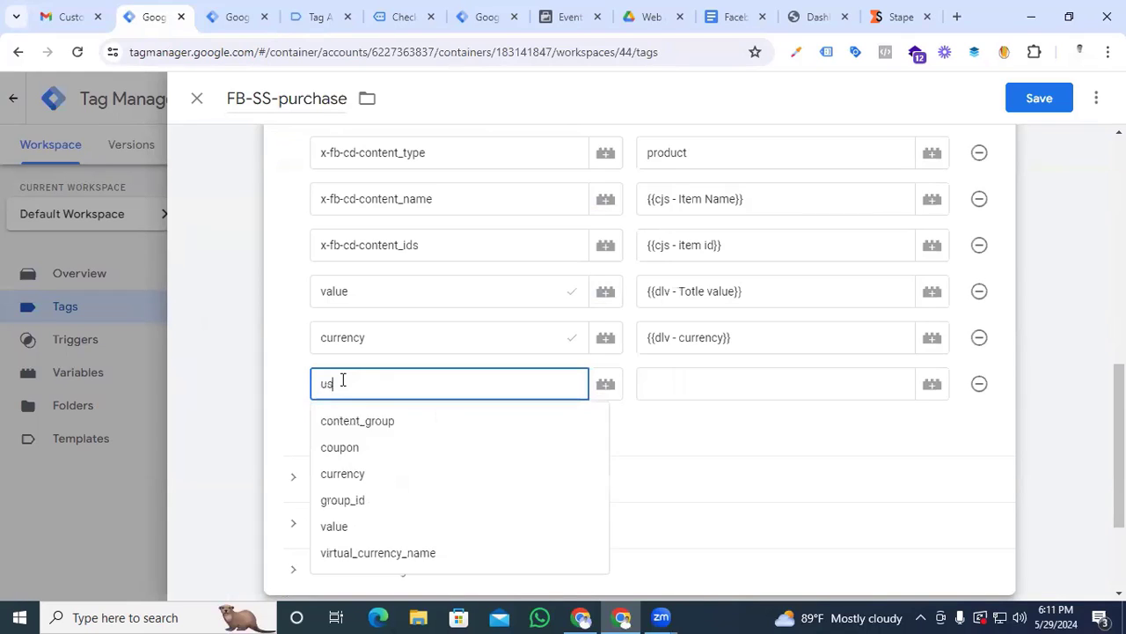
type("er_data.email_address")
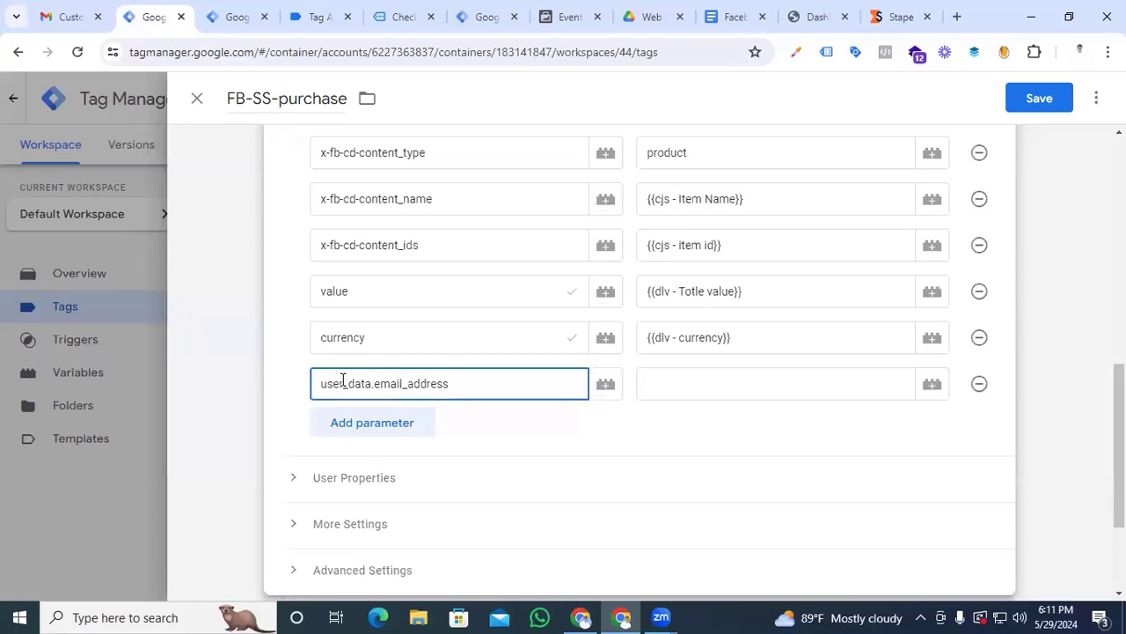
Start a new Data Layer Variable to supply the value of the user_data.email_address parameter
left_click(769, 386)
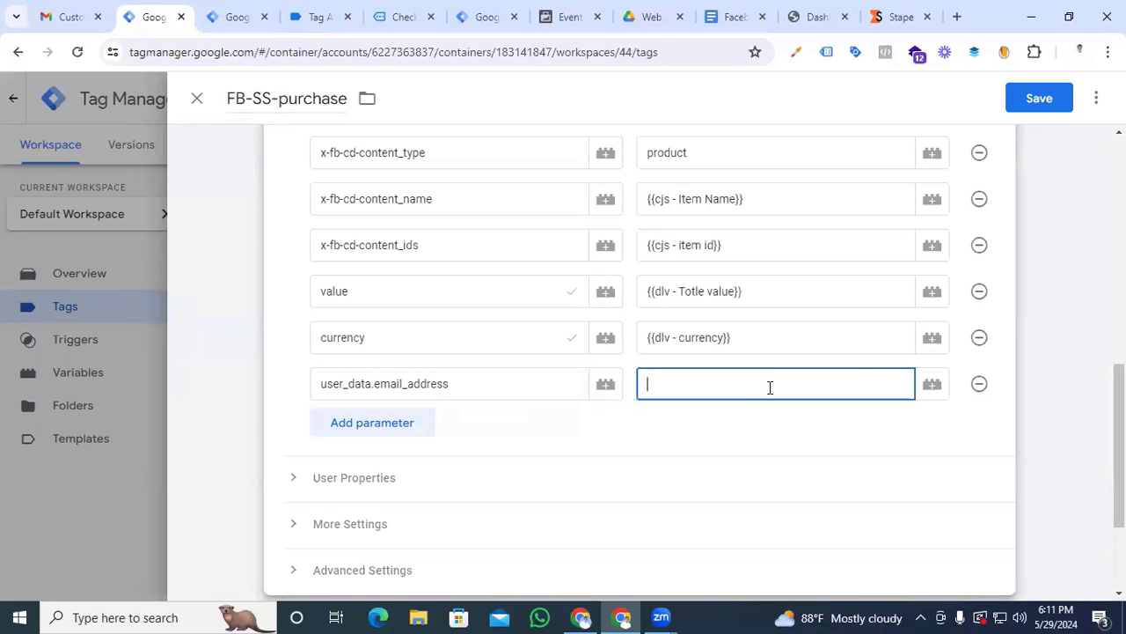
left_click(933, 384)
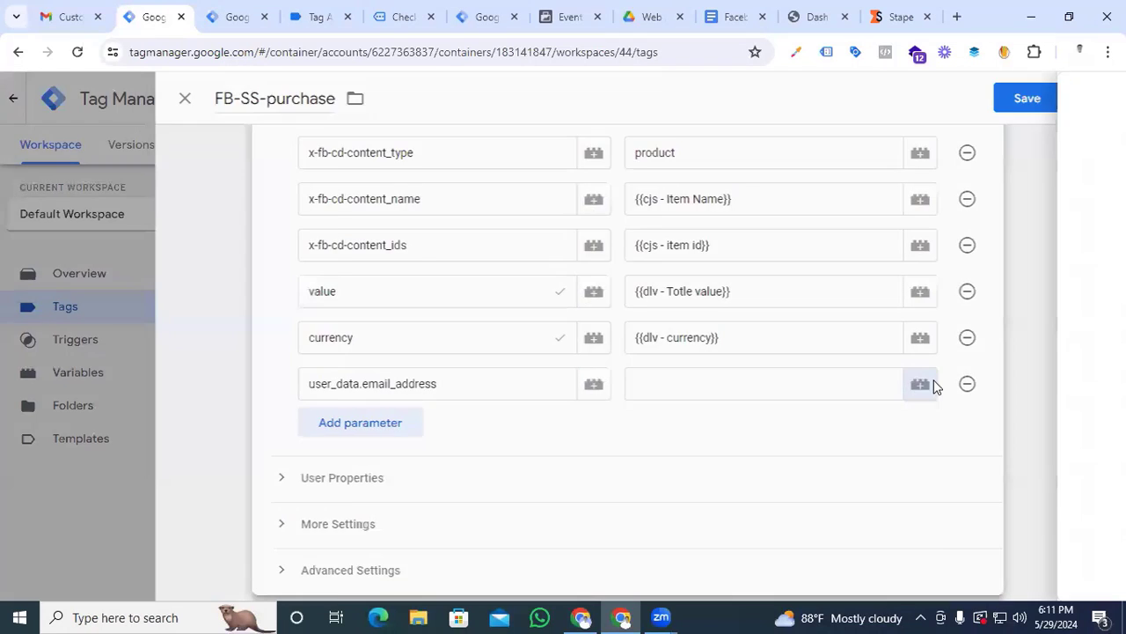
left_click(1085, 100)
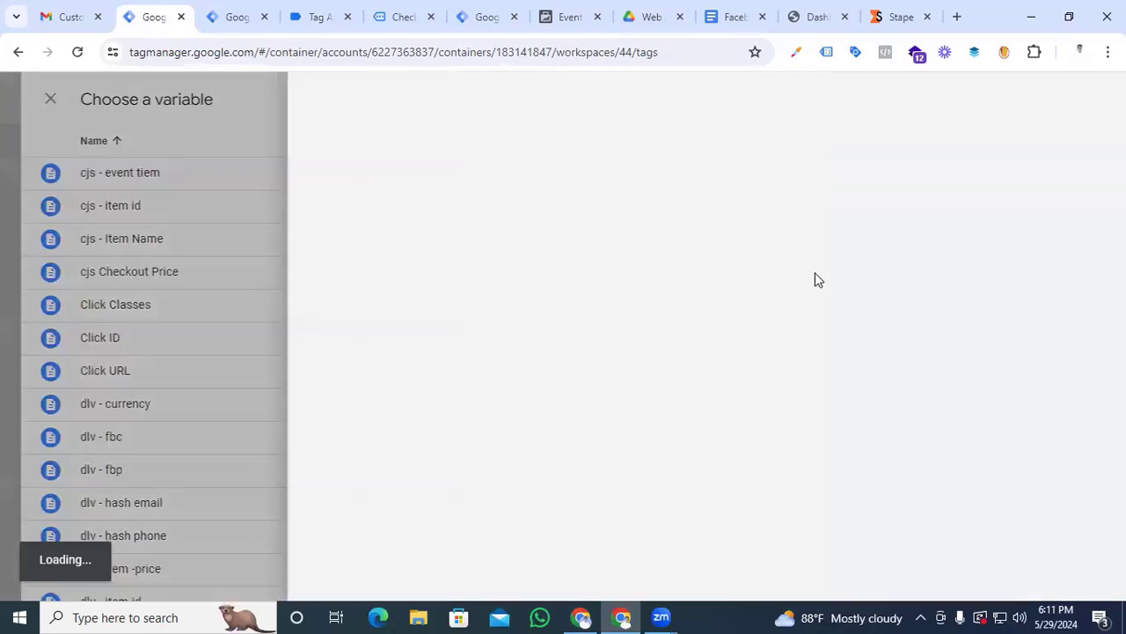
left_click(656, 263)
scroll(734, 396, "down", 2)
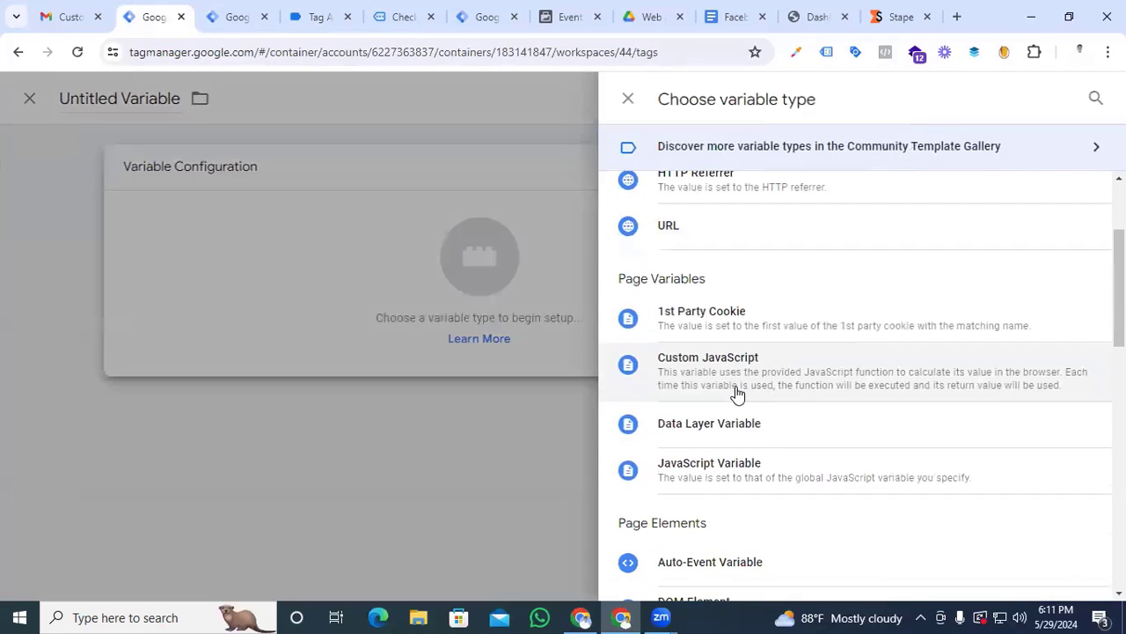
left_click(732, 440)
left_click(396, 330)
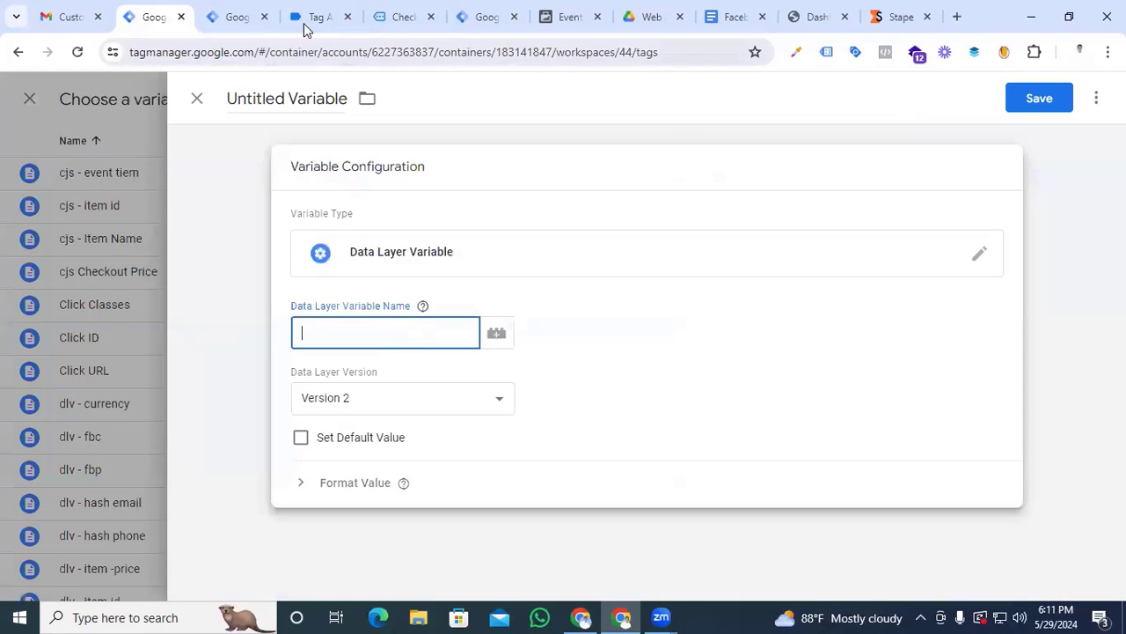
Switch to Tag Assistant and examine how the billing email fields are nested in the purchase event's data layer
left_click(316, 16)
scroll(466, 378, "up", 3)
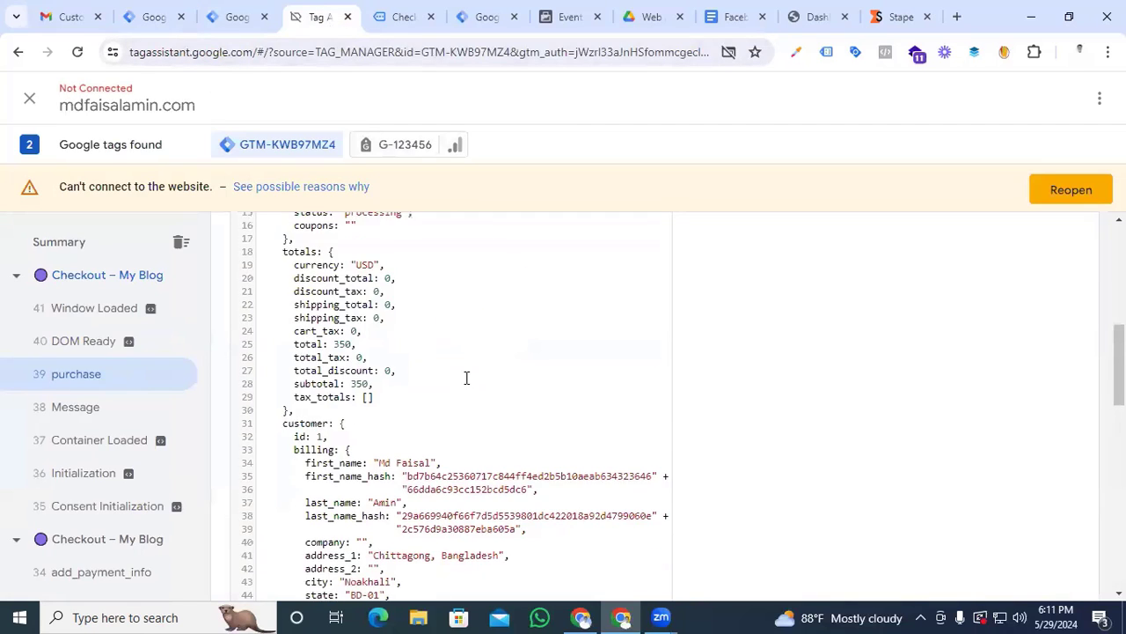
scroll(466, 378, "down", 4)
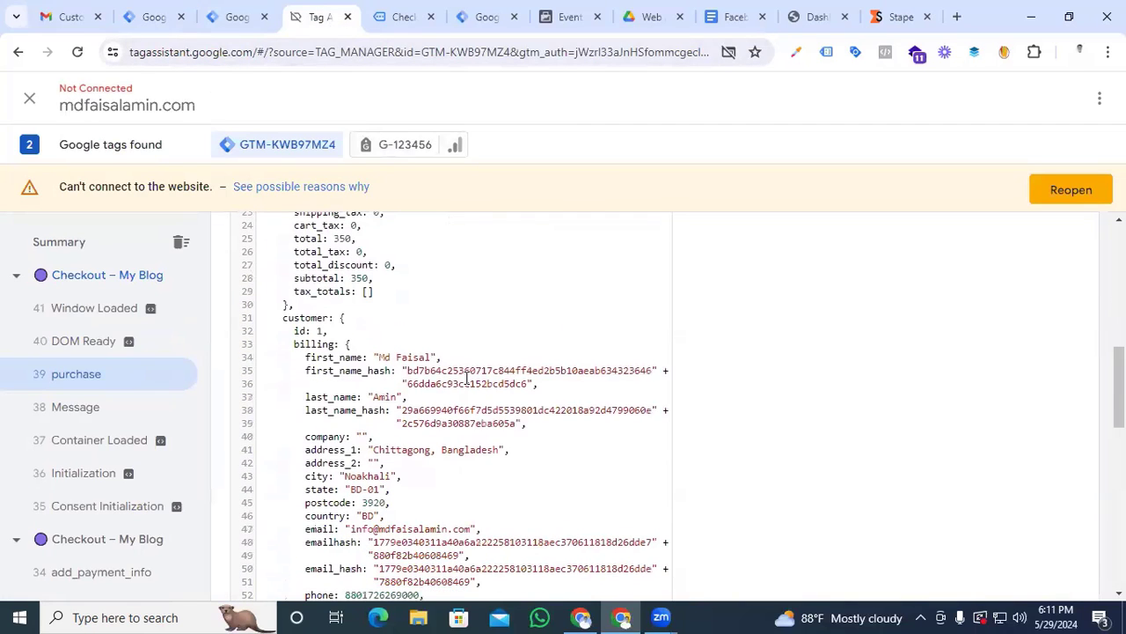
scroll(467, 378, "up", 3)
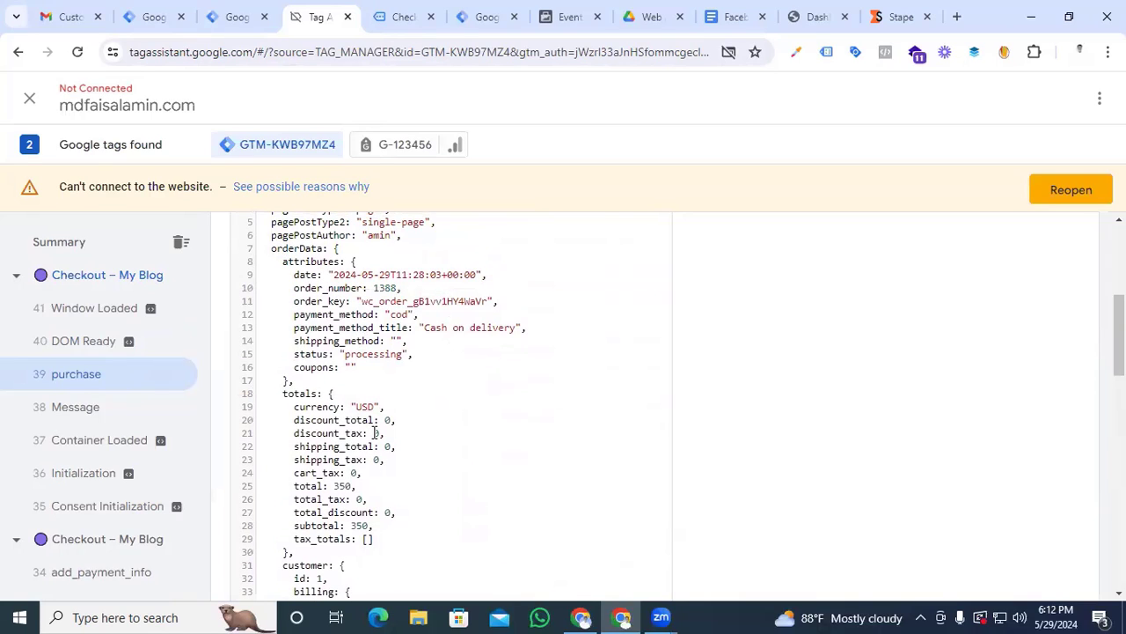
scroll(296, 426, "down", 2)
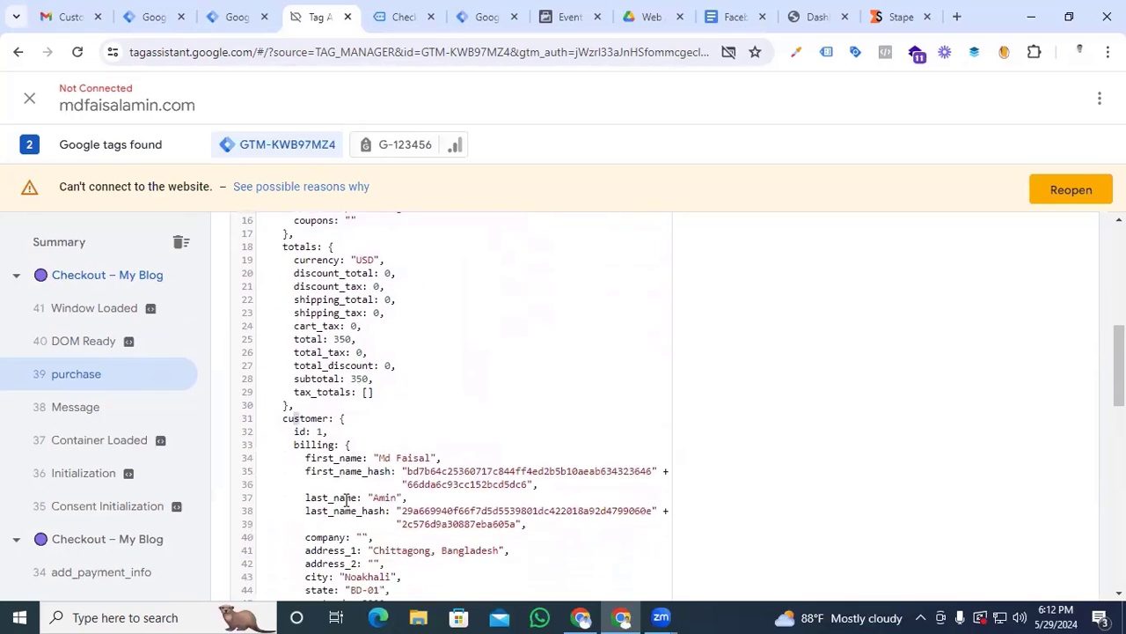
double_click(300, 426)
scroll(399, 456, "down", 1)
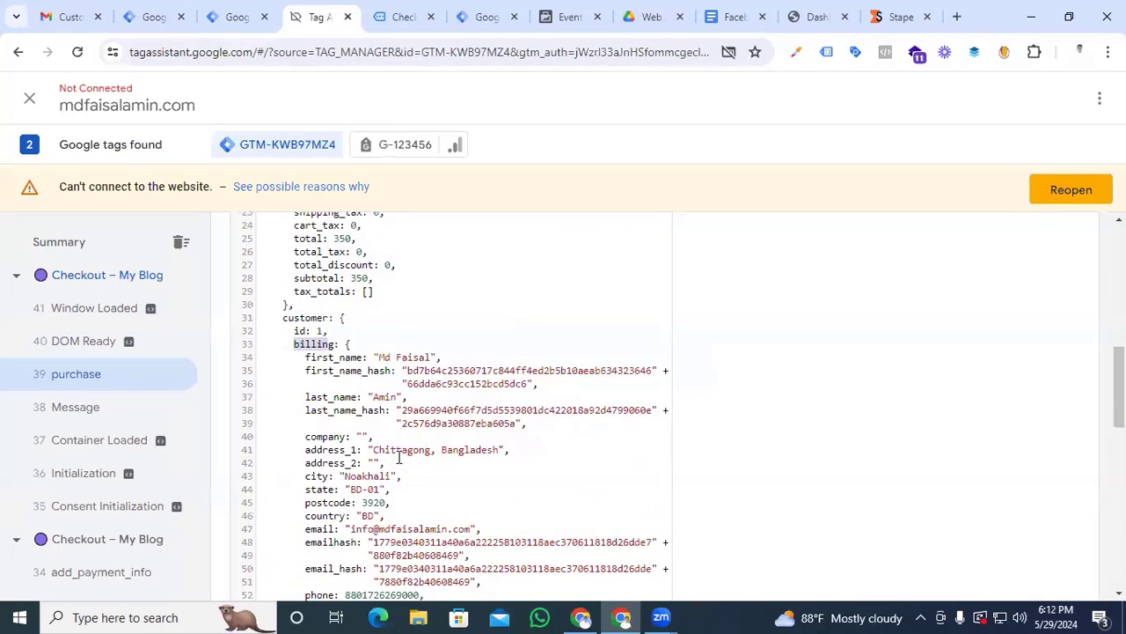
scroll(398, 456, "down", 2)
left_click_drag(304, 403, 364, 406)
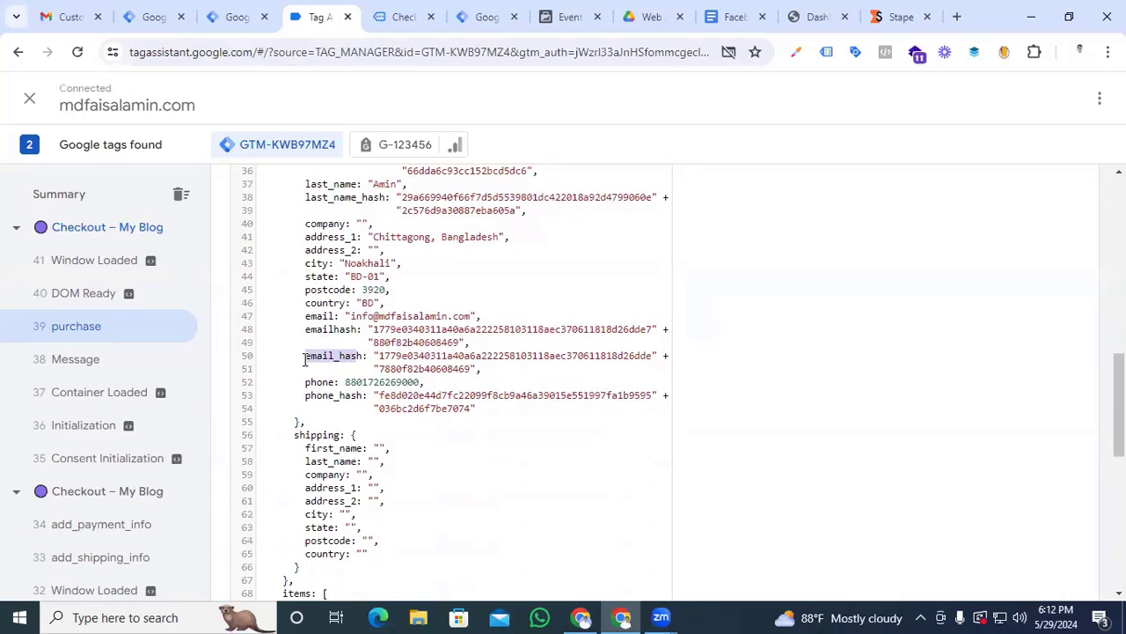
left_click_drag(306, 317, 335, 316)
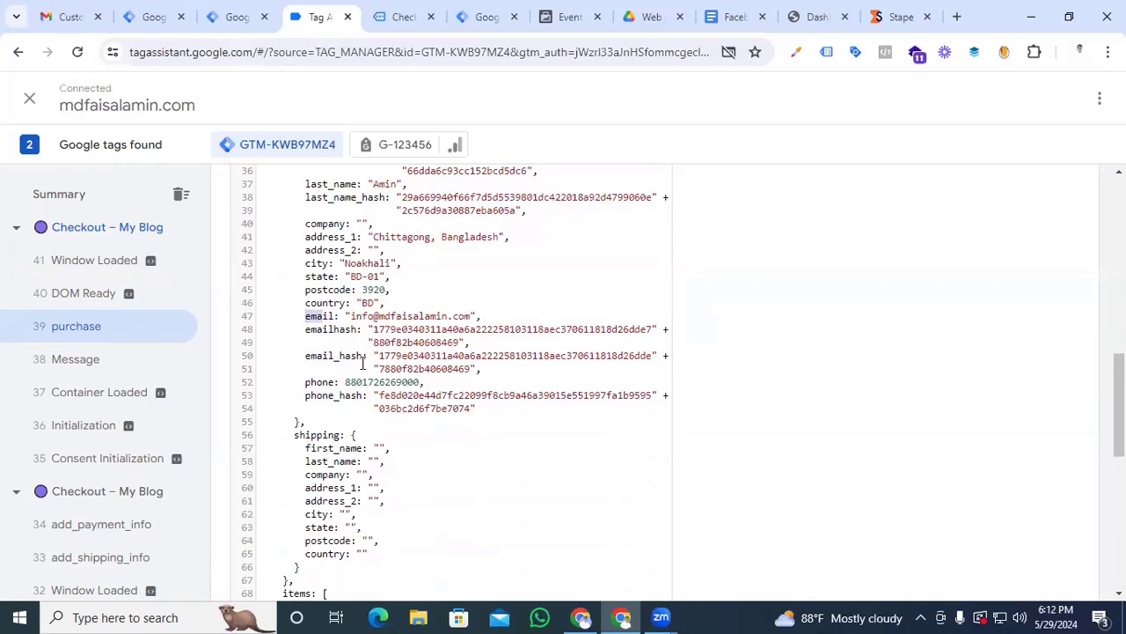
Copy the orderData key from the purchase data layer into the new variable's Data Layer Variable Name in Tag Manager
scroll(362, 362, "up", 7)
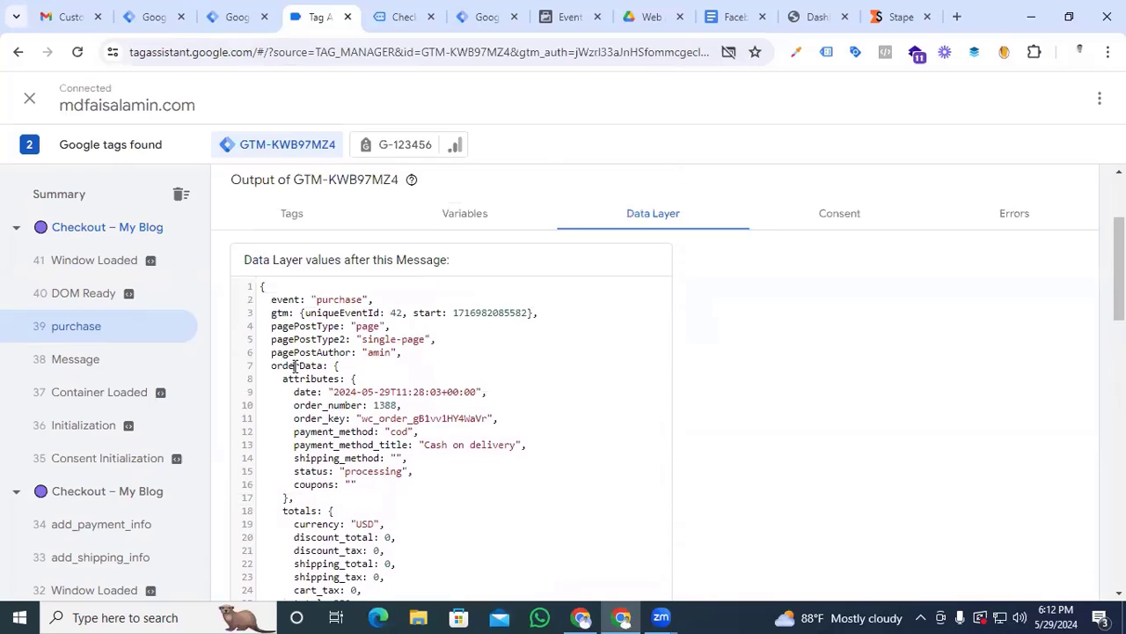
double_click(297, 365)
key("ctrl+c")
left_click(154, 17)
key("ctrl+v")
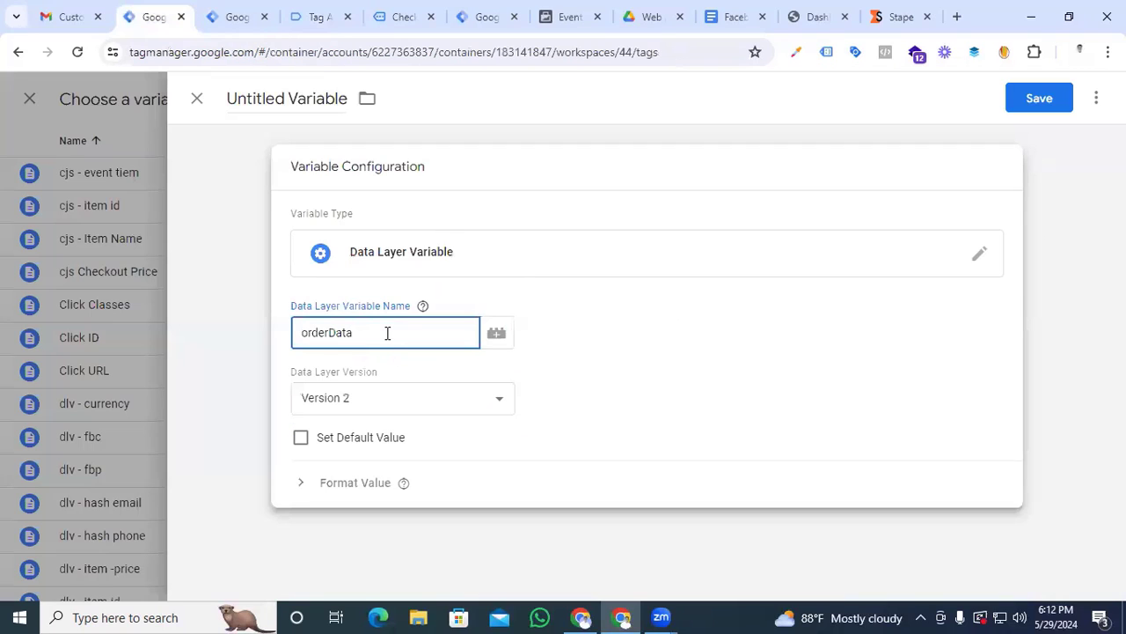
Copy the customer key from Tag Assistant and extend the Data Layer Variable Name in Tag Manager to orderData.customer
left_click(315, 16)
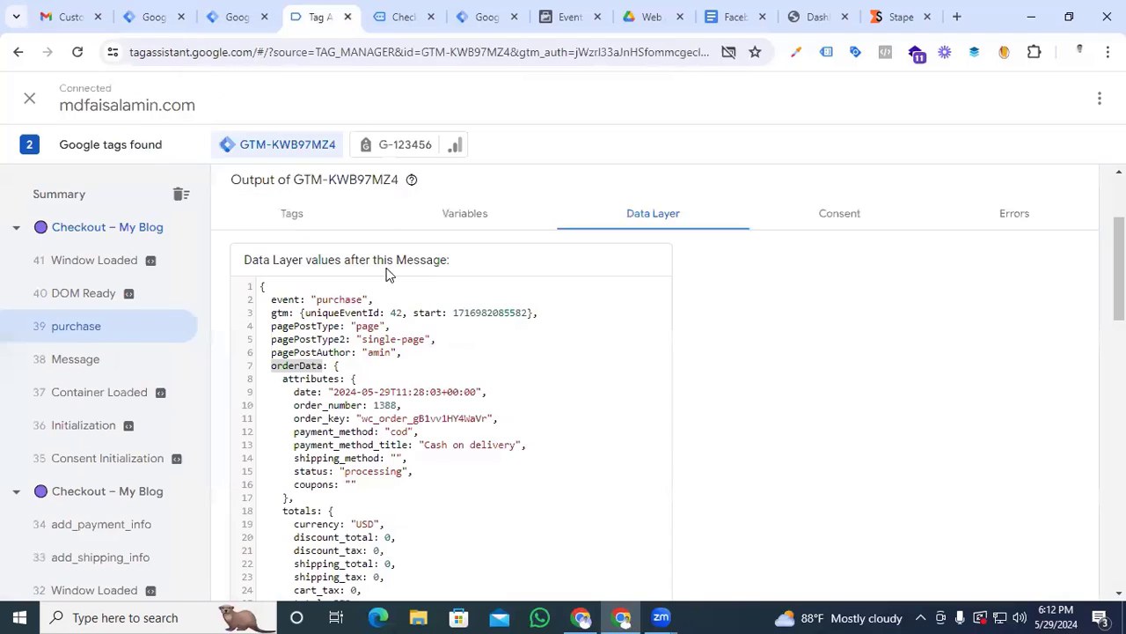
scroll(327, 501, "down", 5)
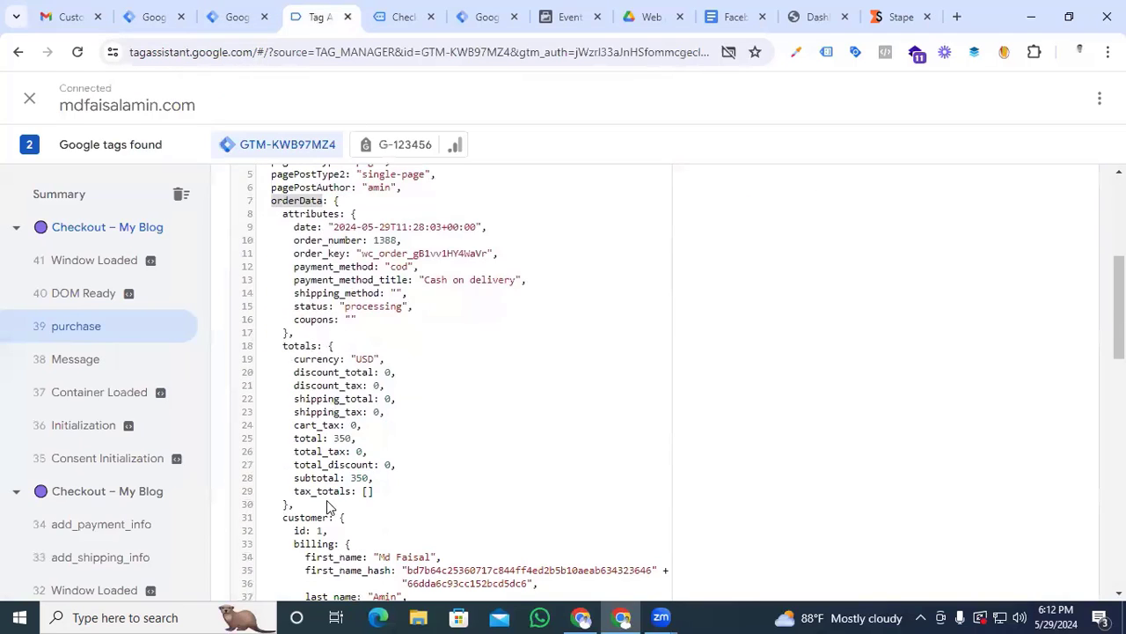
double_click(304, 354)
key("ctrl+c")
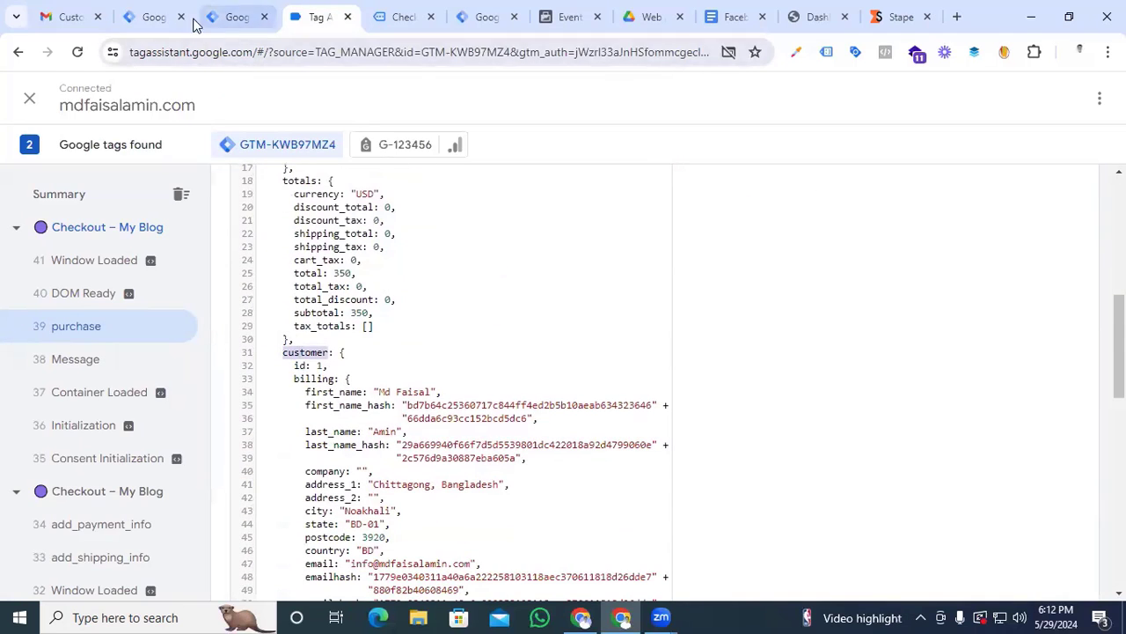
left_click(151, 17)
key("ctrl+v")
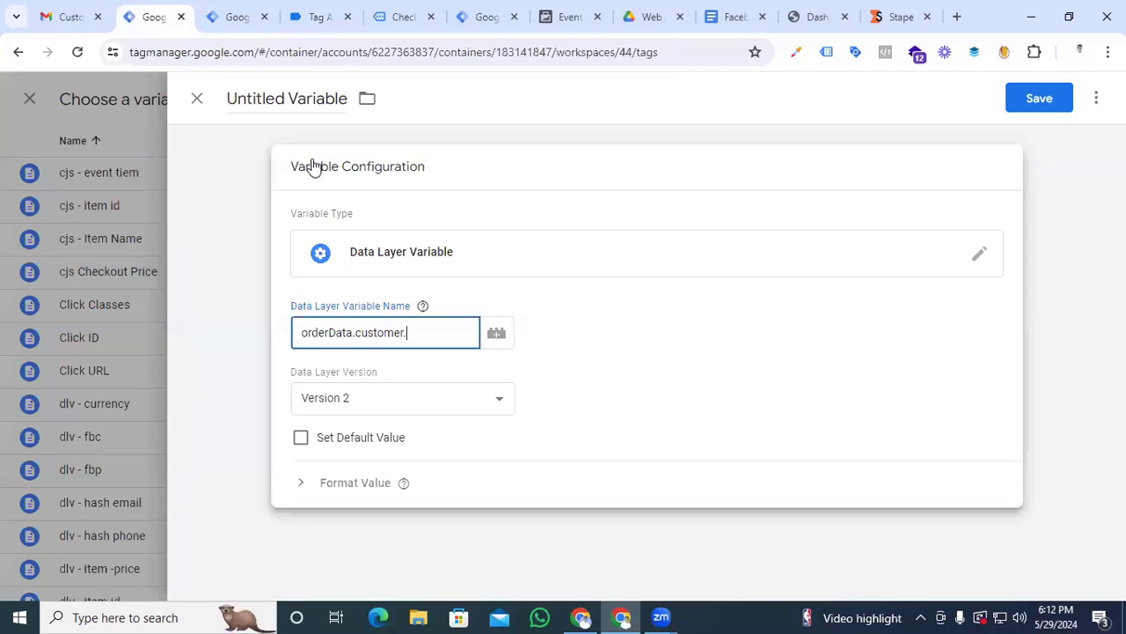
Copy the billing key from Tag Assistant and extend the variable path in Tag Manager to orderData.customer.billing with a trailing dot
left_click(319, 17)
scroll(431, 528, "down", 2)
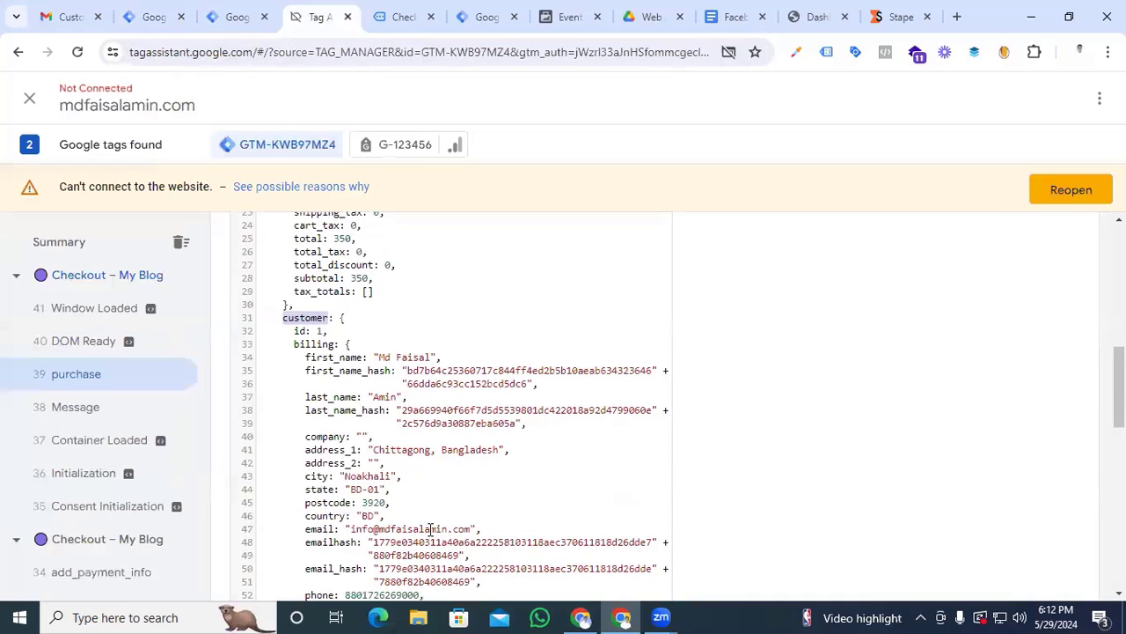
double_click(314, 344)
key("ctrl+c")
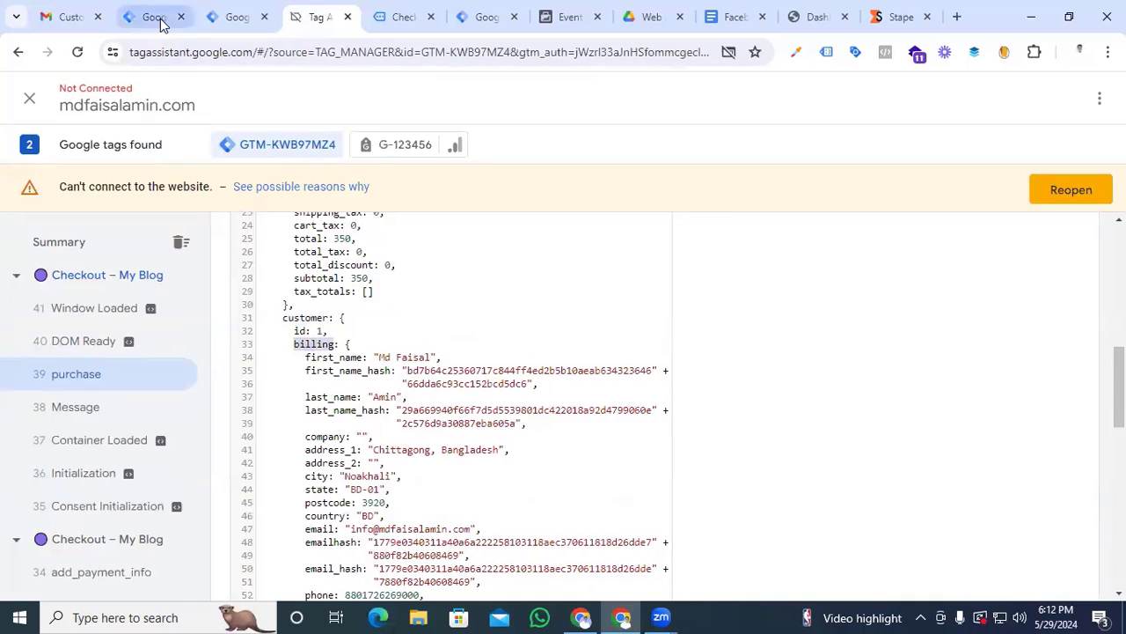
left_click(152, 17)
type(".customer.")
key("ctrl+v")
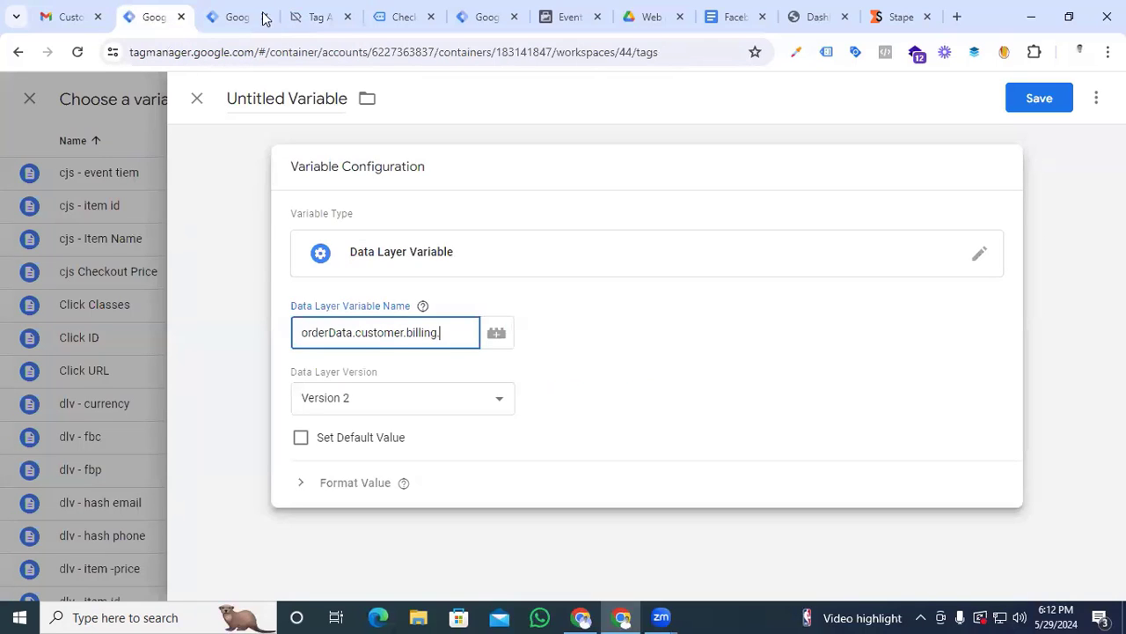
Copy the emailhash key from Tag Assistant and complete the variable path in Tag Manager as orderData.customer.billing.emailhash
left_click(240, 14)
left_click(306, 17)
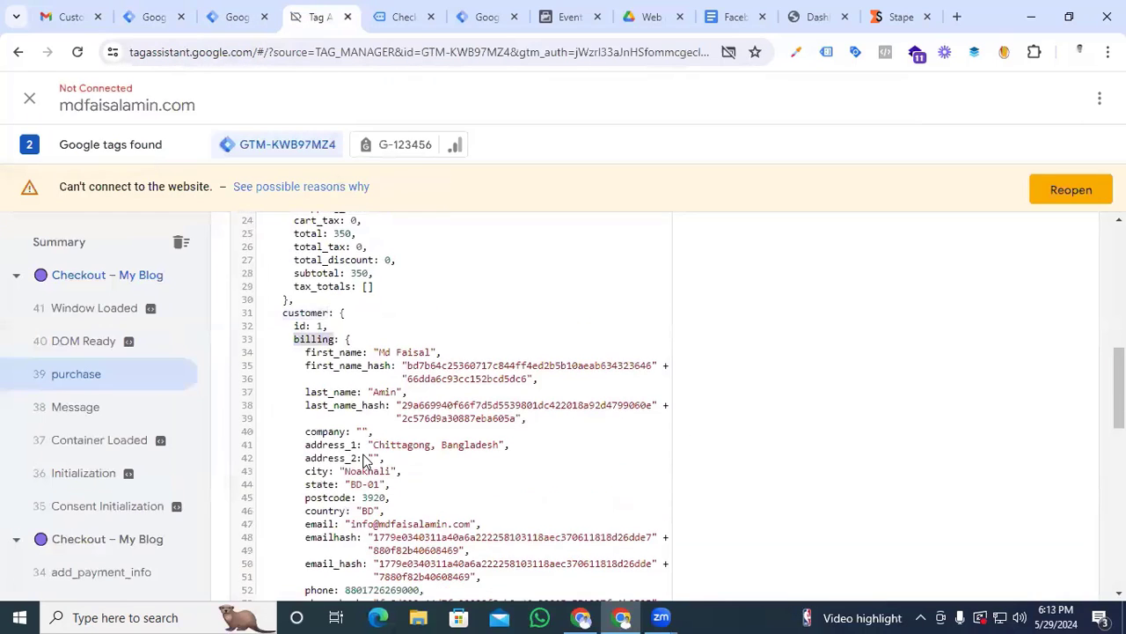
scroll(324, 407, "down", 2)
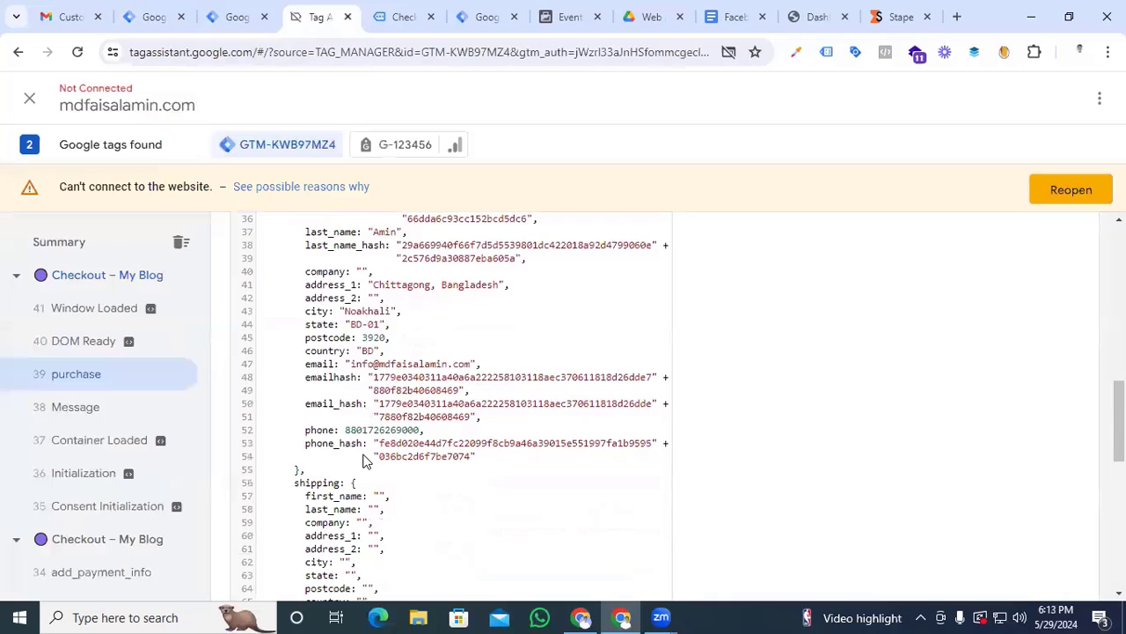
double_click(329, 381)
key("ctrl+c")
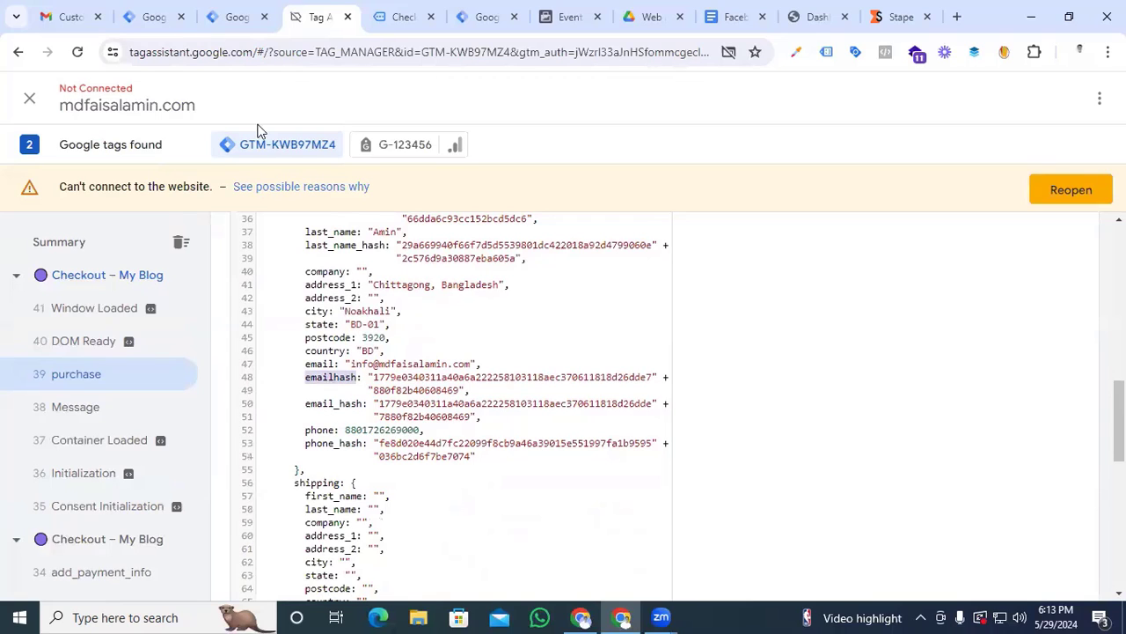
left_click(150, 16)
key("ctrl+v")
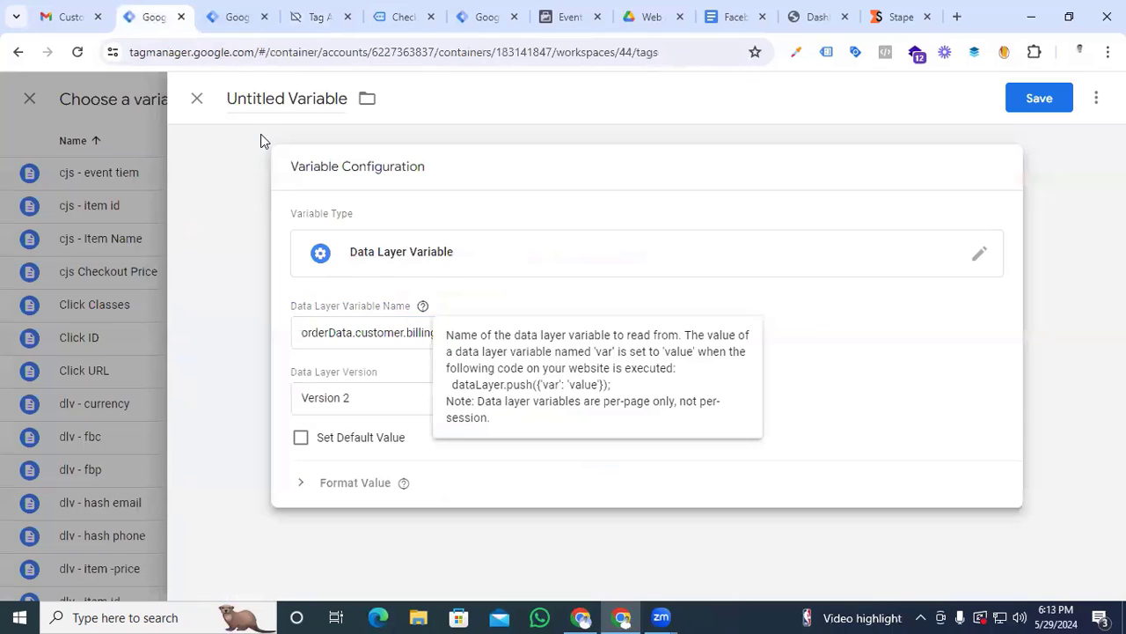
Name the data layer variable "dlv - email" and save it as the email parameter's value
left_click(278, 97)
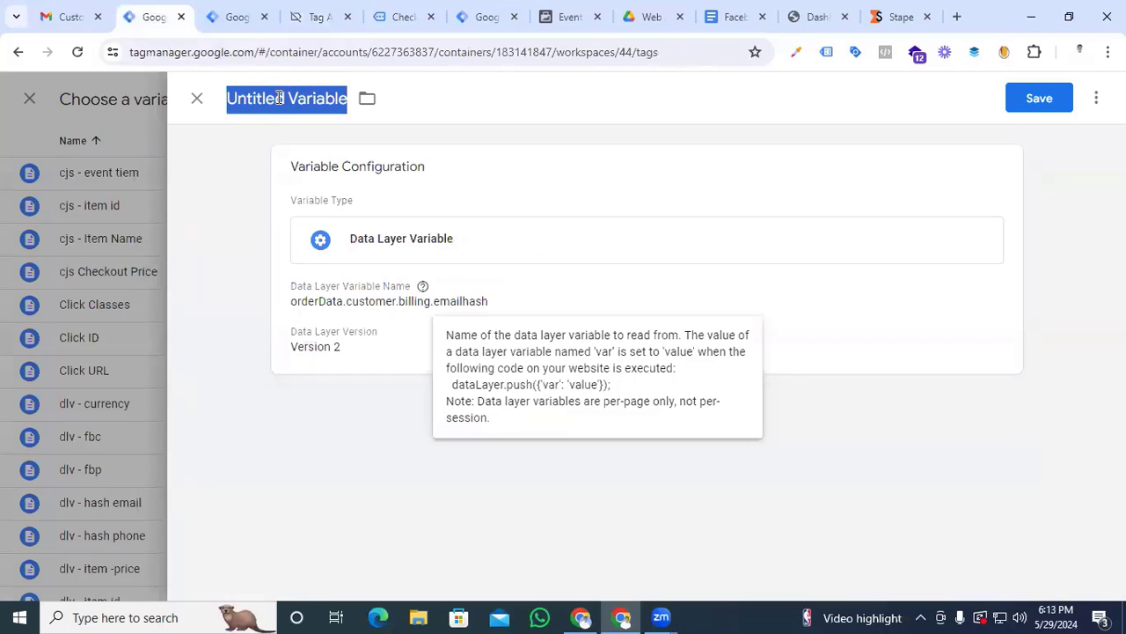
type("dlv")
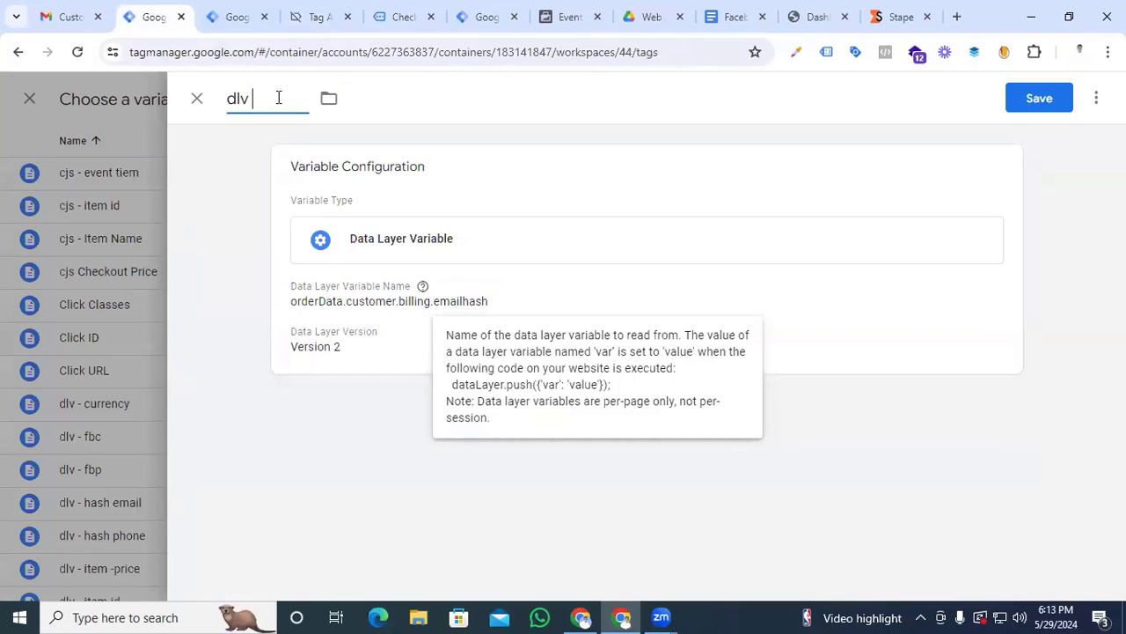
type(" - email")
left_click(1042, 99)
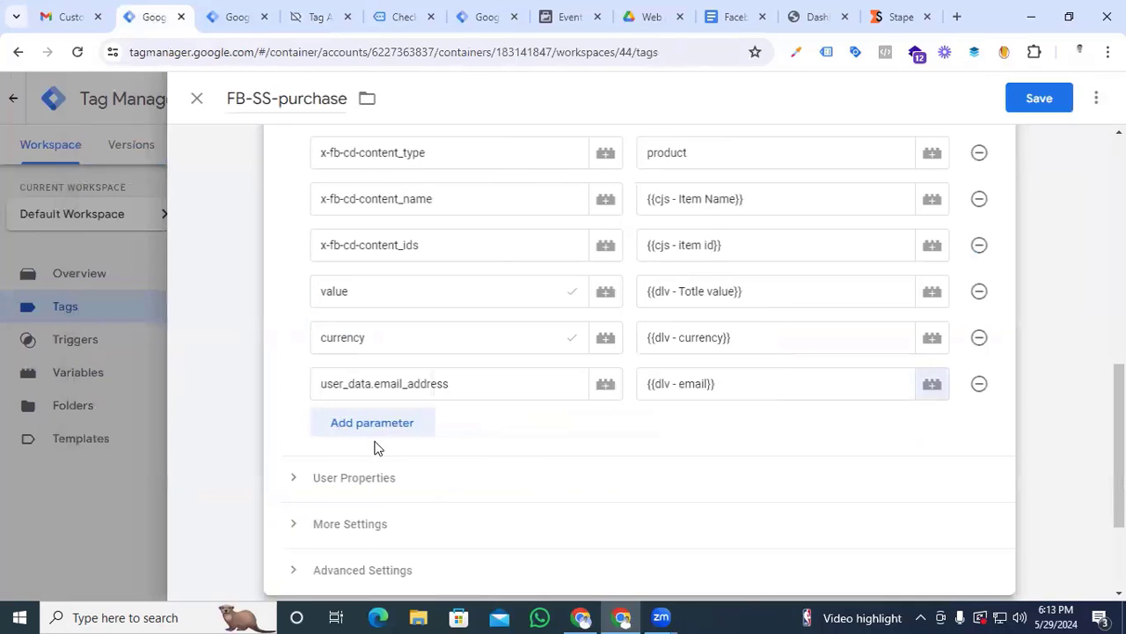
Add another event parameter to the FB-SS-purchase tag and name it user_data.phone_number
left_click(377, 438)
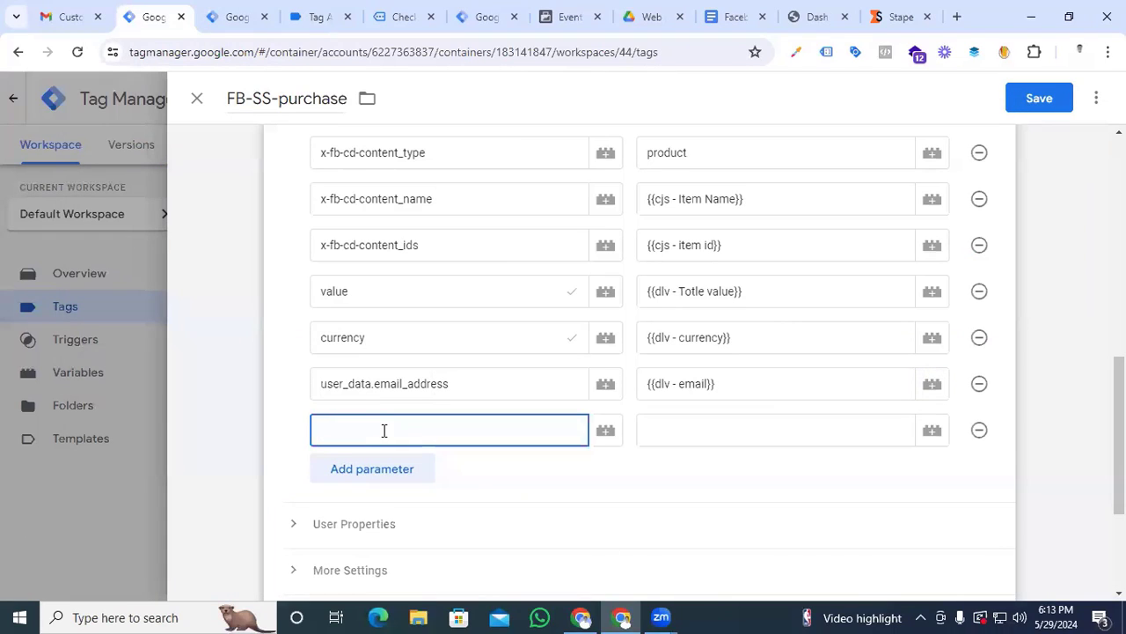
type("user_data.phone_number")
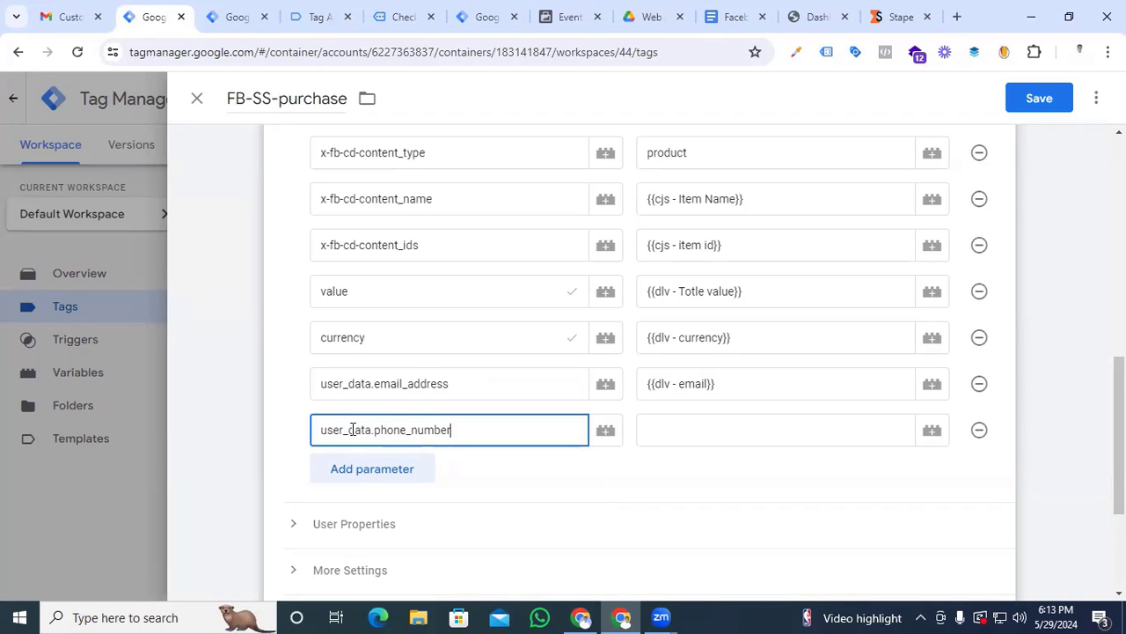
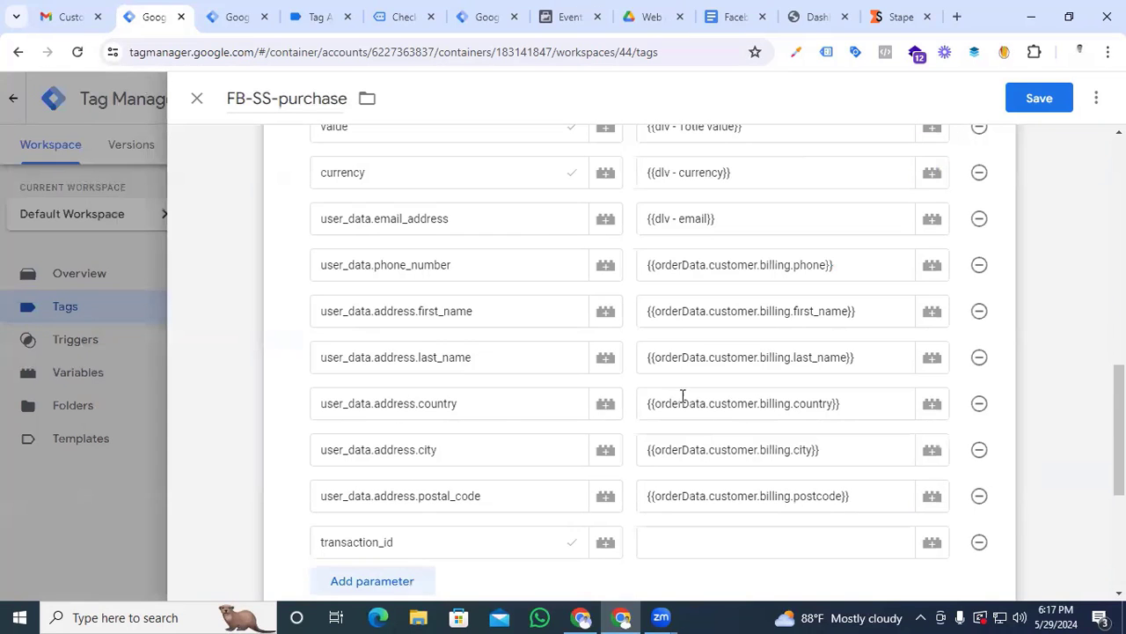
Create a new variable of type Data Layer Variable for the value of the transaction_id parameter
scroll(402, 422, "down", 2)
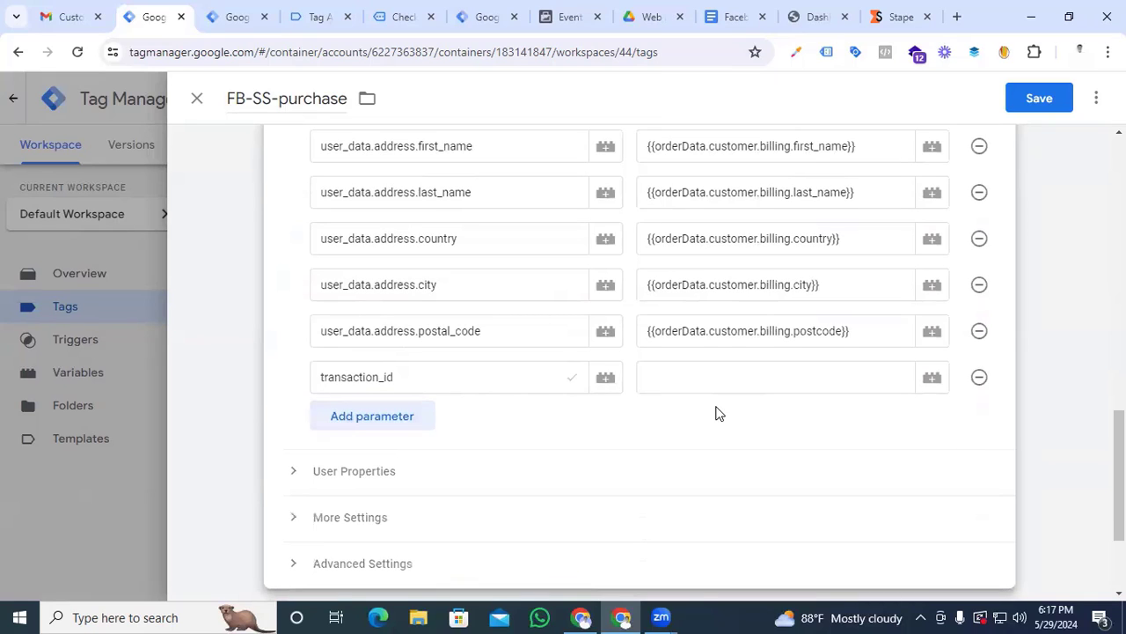
left_click(933, 378)
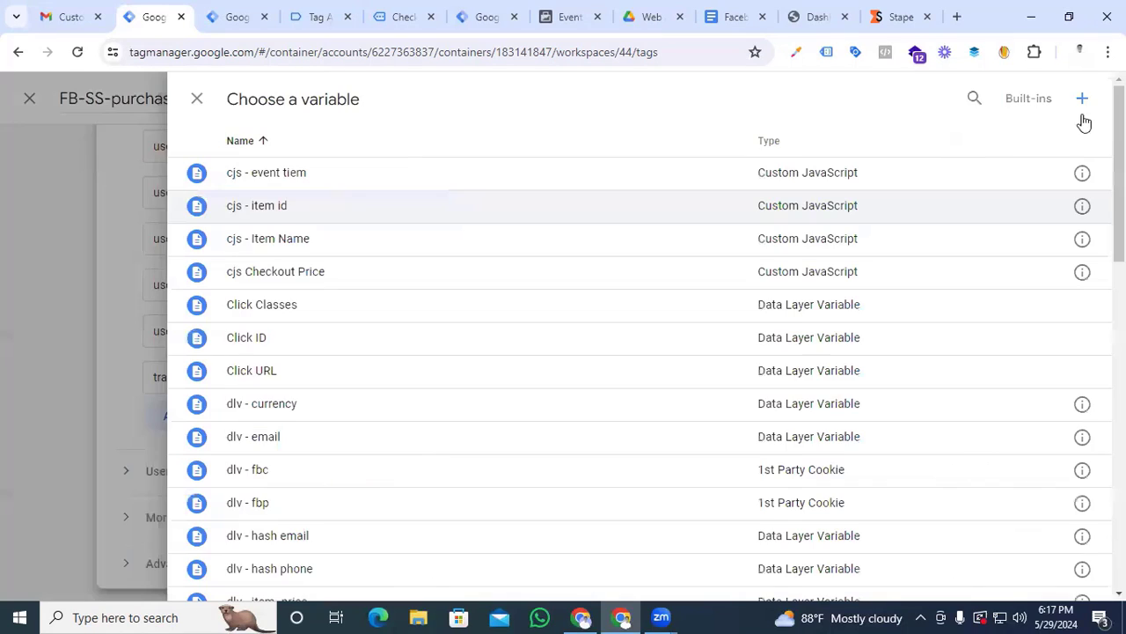
left_click(1082, 100)
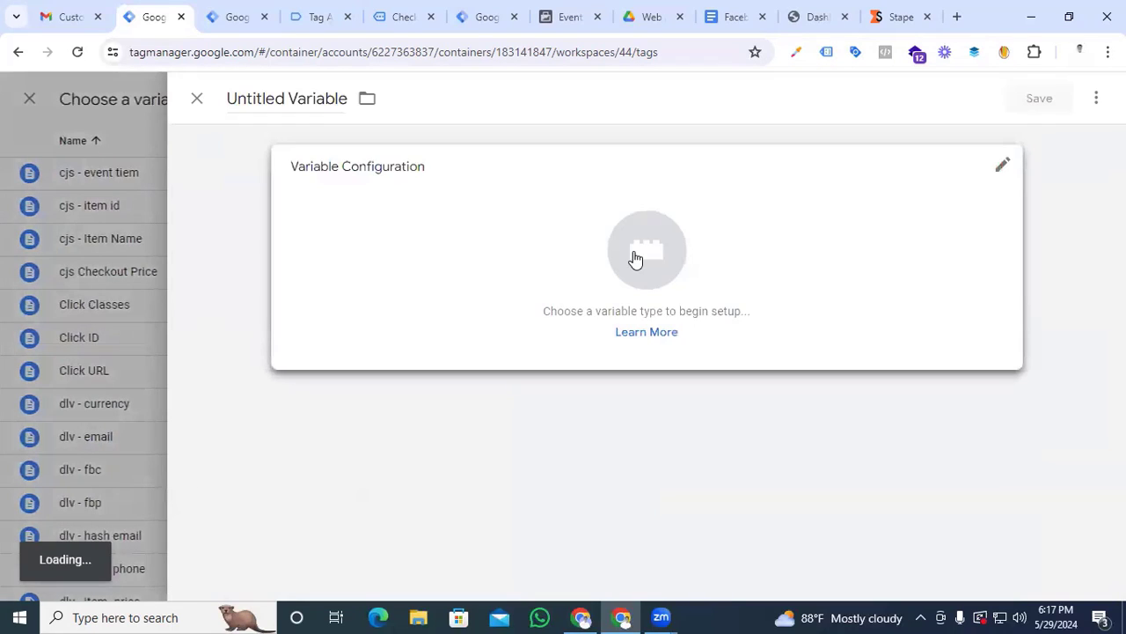
left_click(635, 259)
scroll(699, 352, "down", 3)
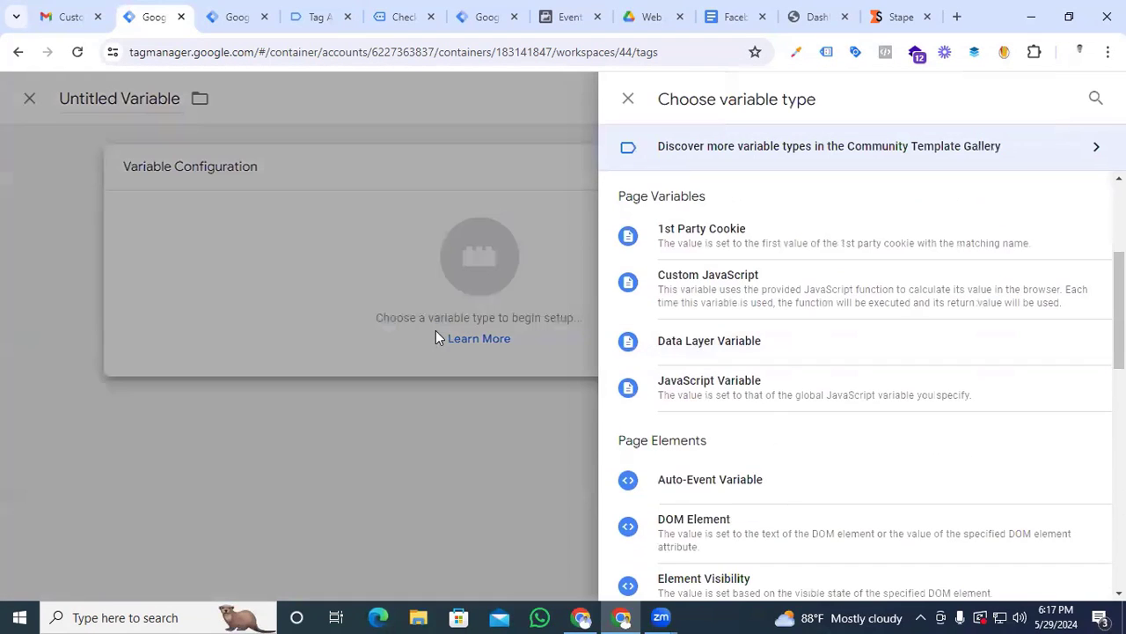
left_click(701, 345)
left_click(318, 331)
Copy the ecommerce key from the purchase event's API call in Tag Assistant and enter it as the data layer variable name in Tag Manager
left_click(318, 17)
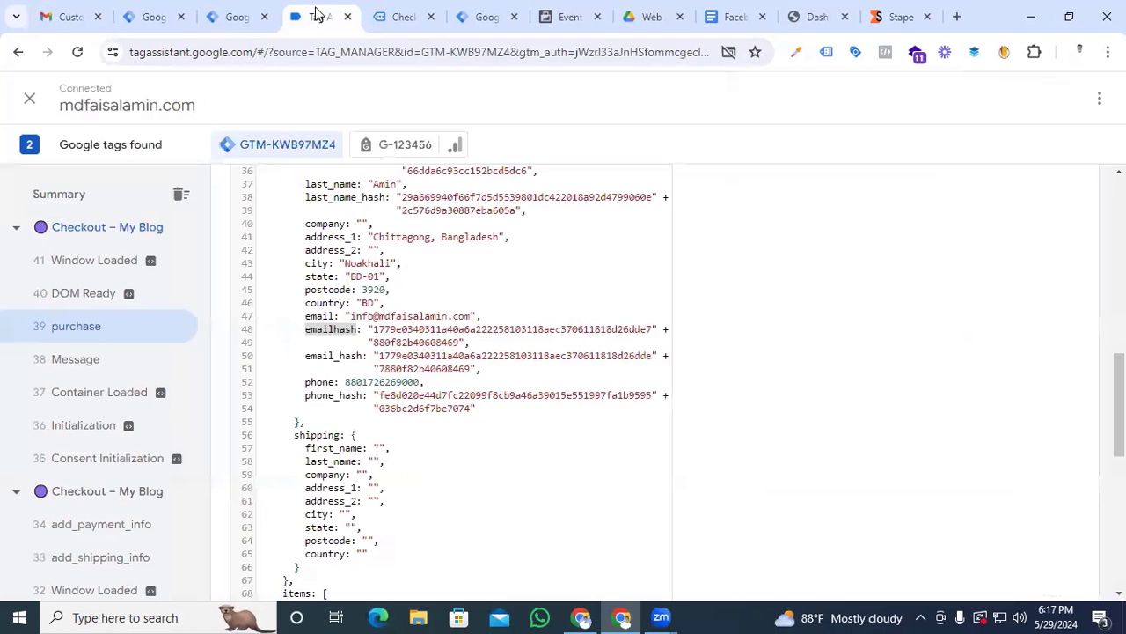
scroll(401, 451, "up", 5)
scroll(401, 451, "up", 5)
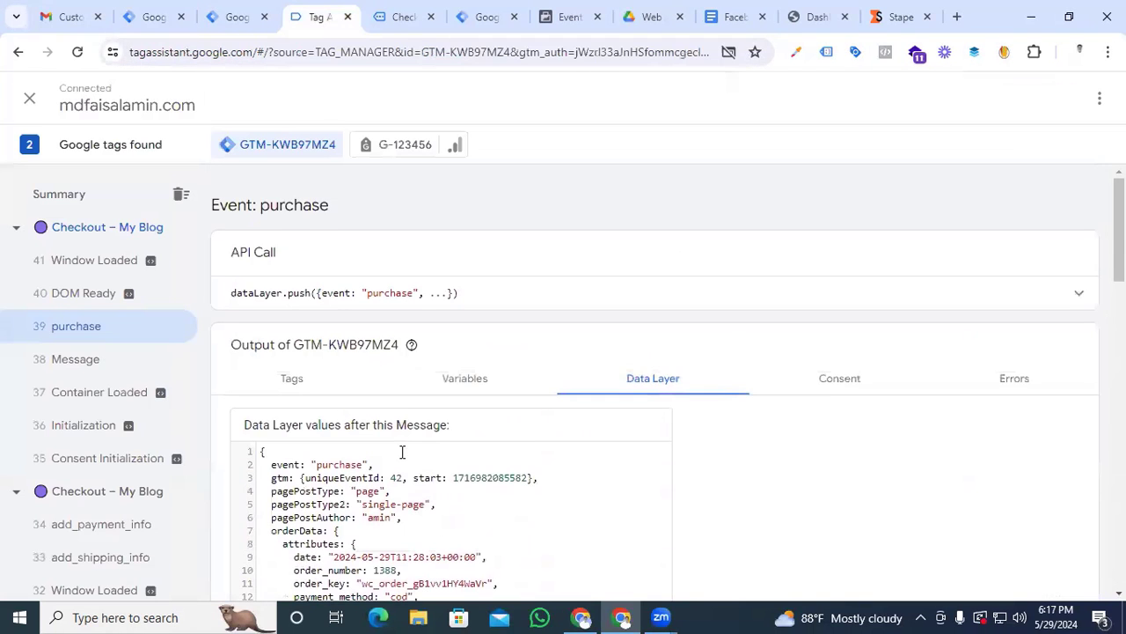
left_click(730, 307)
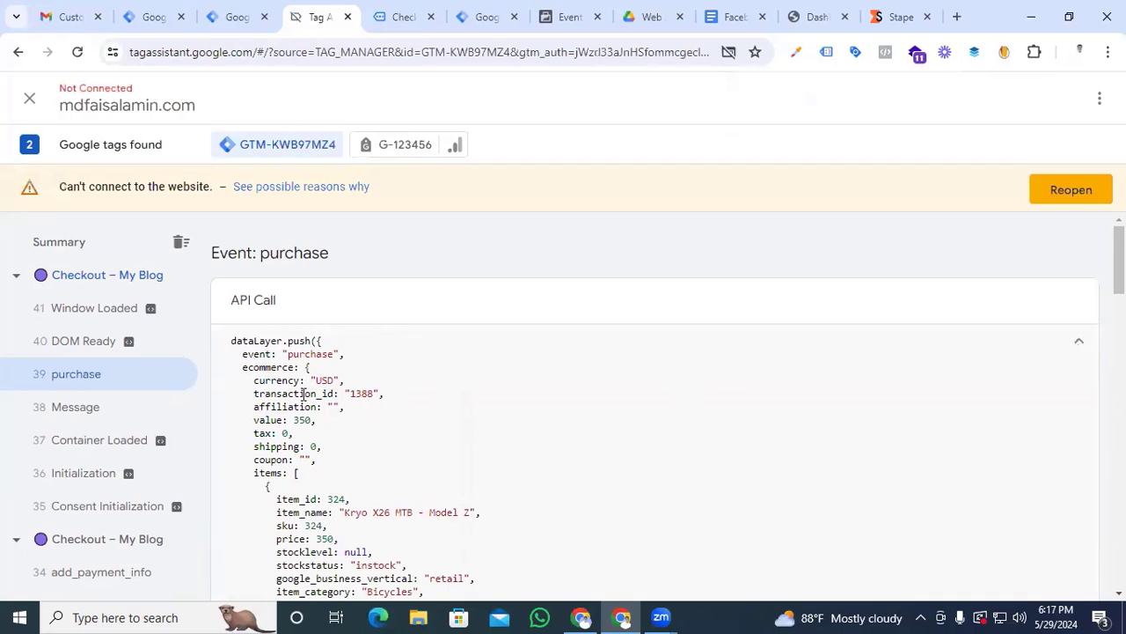
triple_click(271, 368)
left_click(271, 368)
left_click_drag(296, 368, 250, 370)
left_click(145, 17)
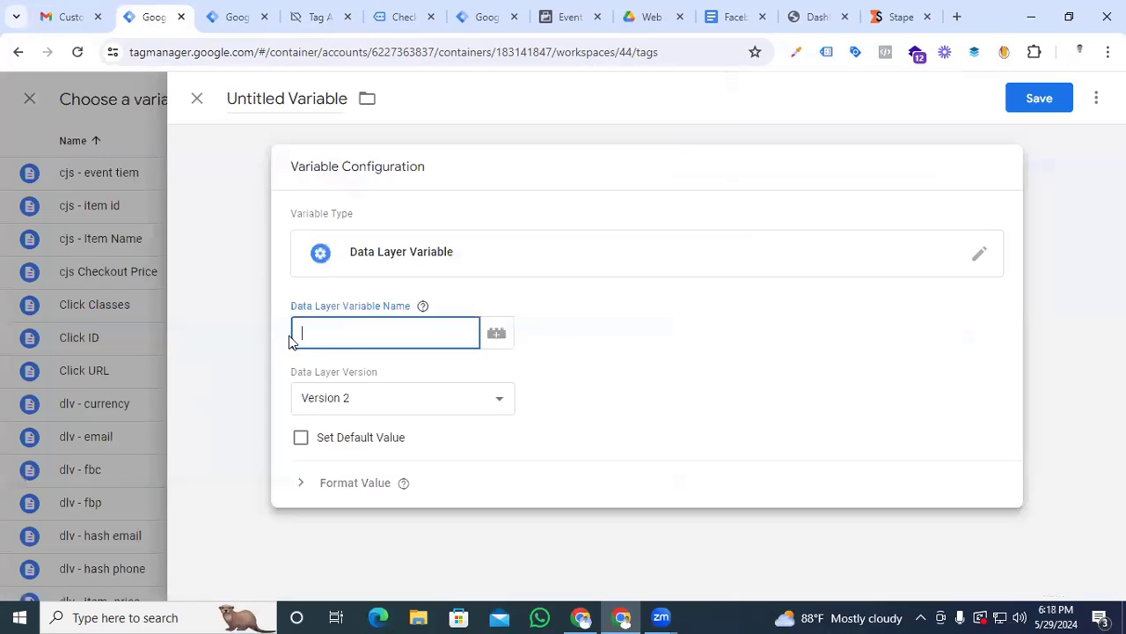
type("ecommerce")
Copy the transaction_id key from Tag Assistant and complete the variable path in Tag Manager as ecommerce.transaction_id
left_click(320, 16)
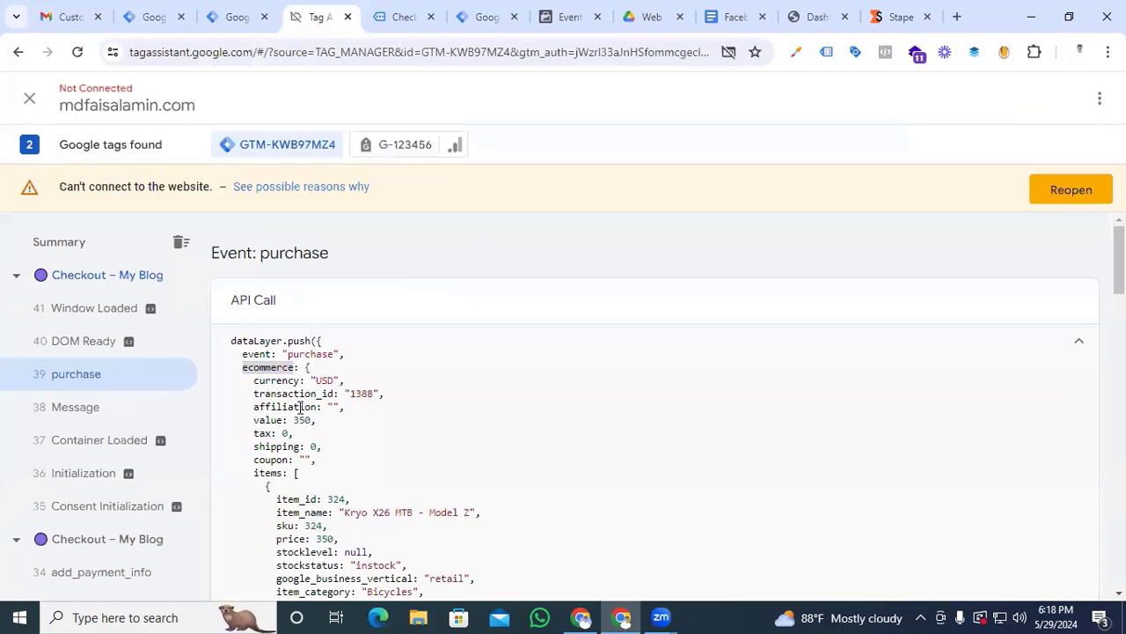
left_click_drag(334, 396, 256, 393)
key("ctrl+c")
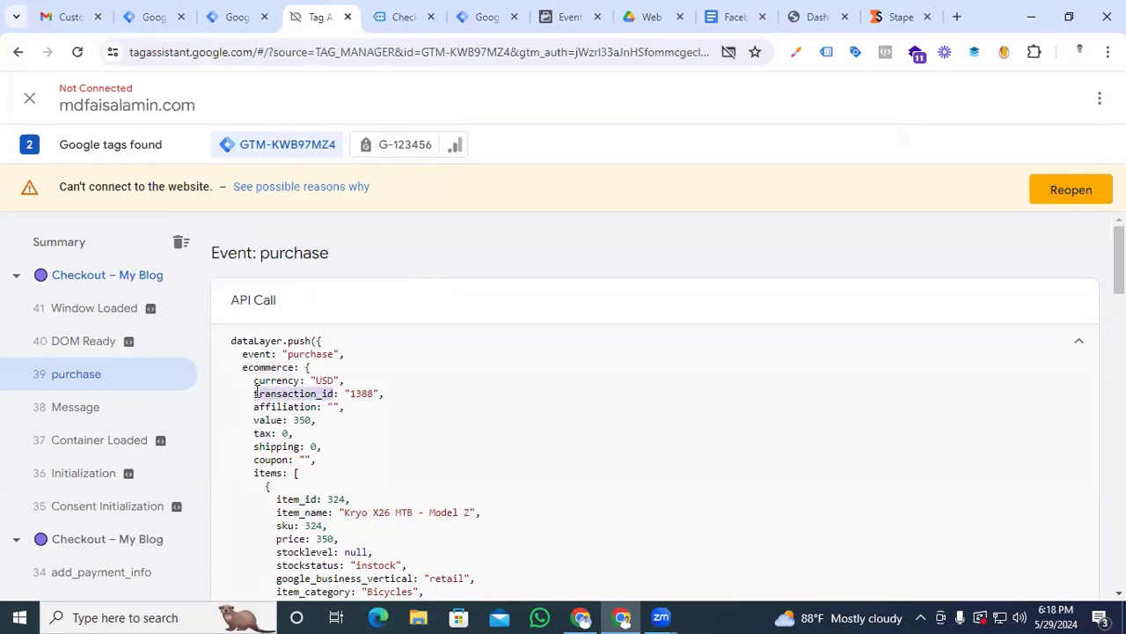
left_click(151, 17)
key("ctrl+v")
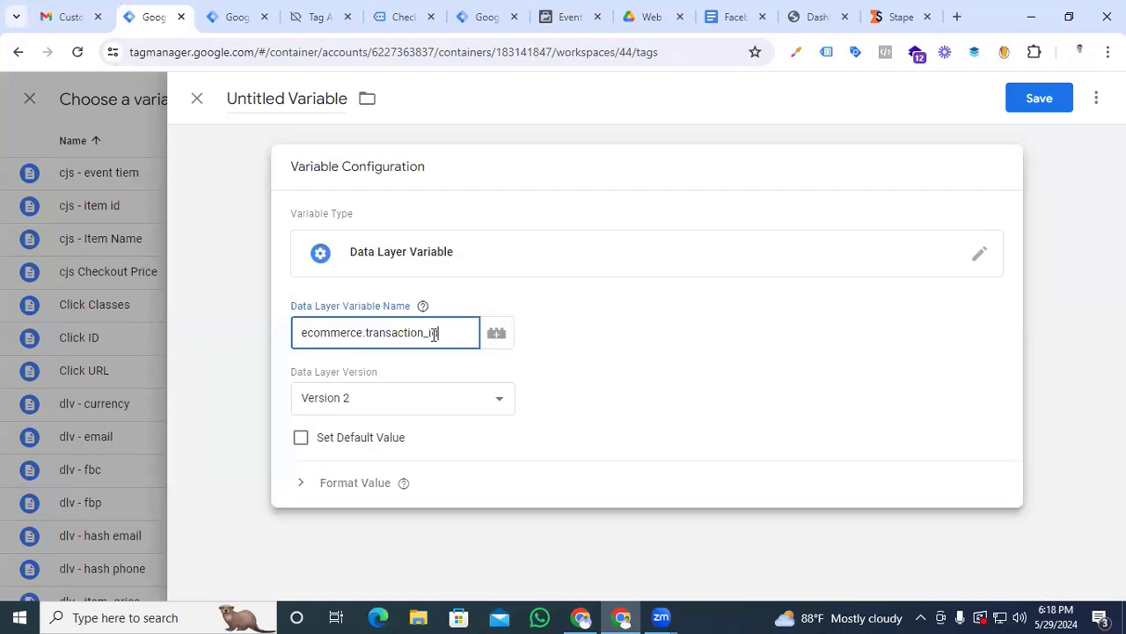
Name the data layer variable "dlv - transaction_id" and save it as the transaction_id parameter's value
left_click(282, 101)
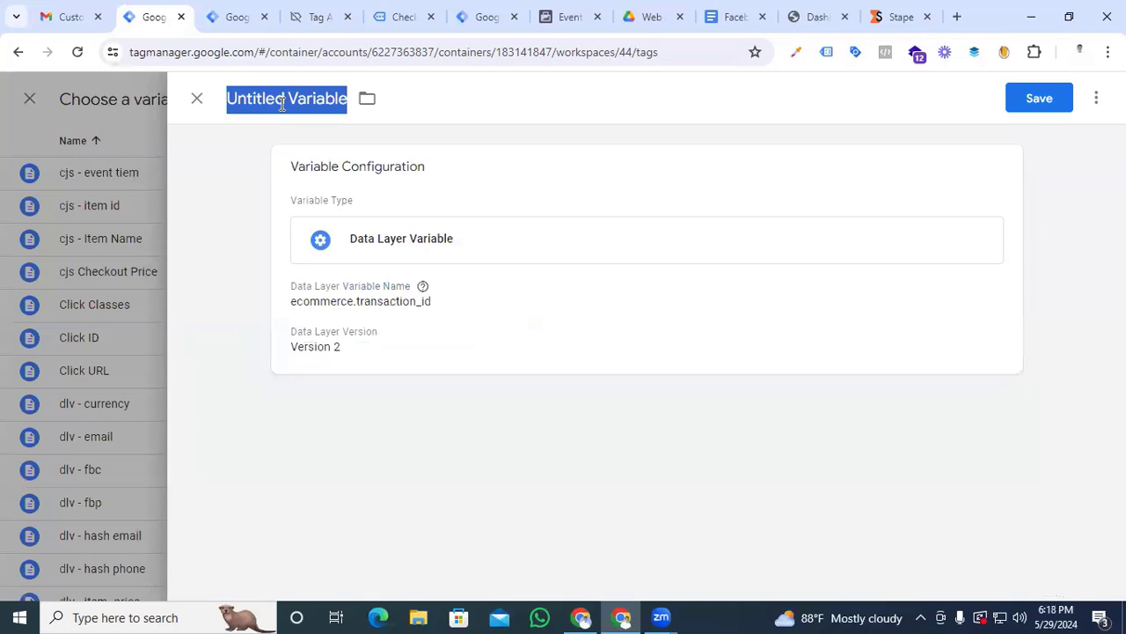
type("dlv")
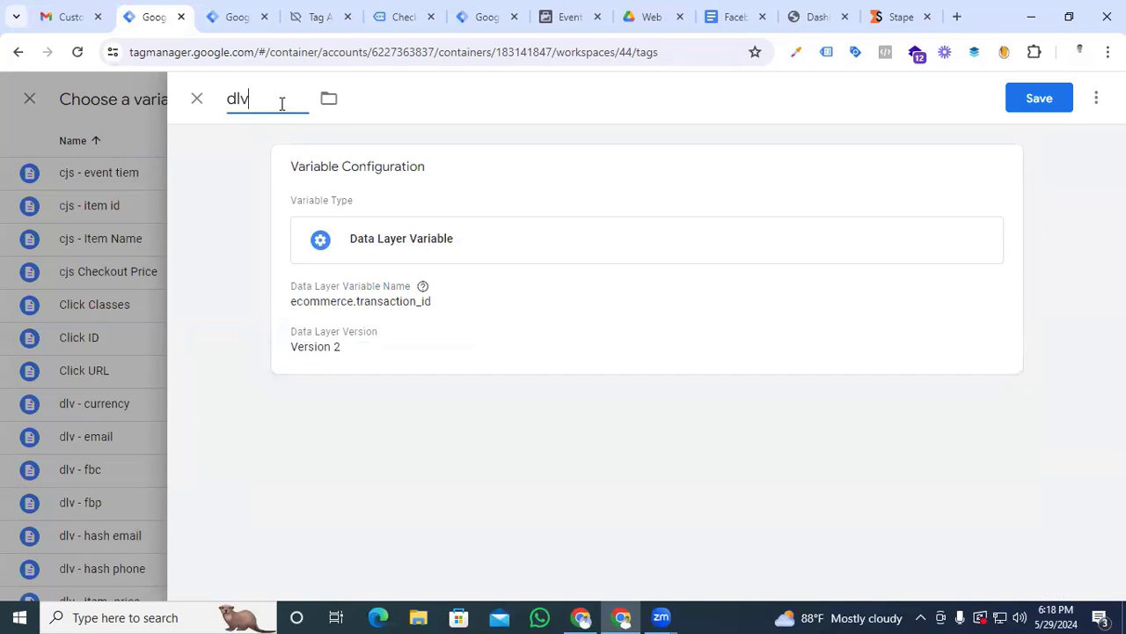
type(" -")
key("ctrl+v")
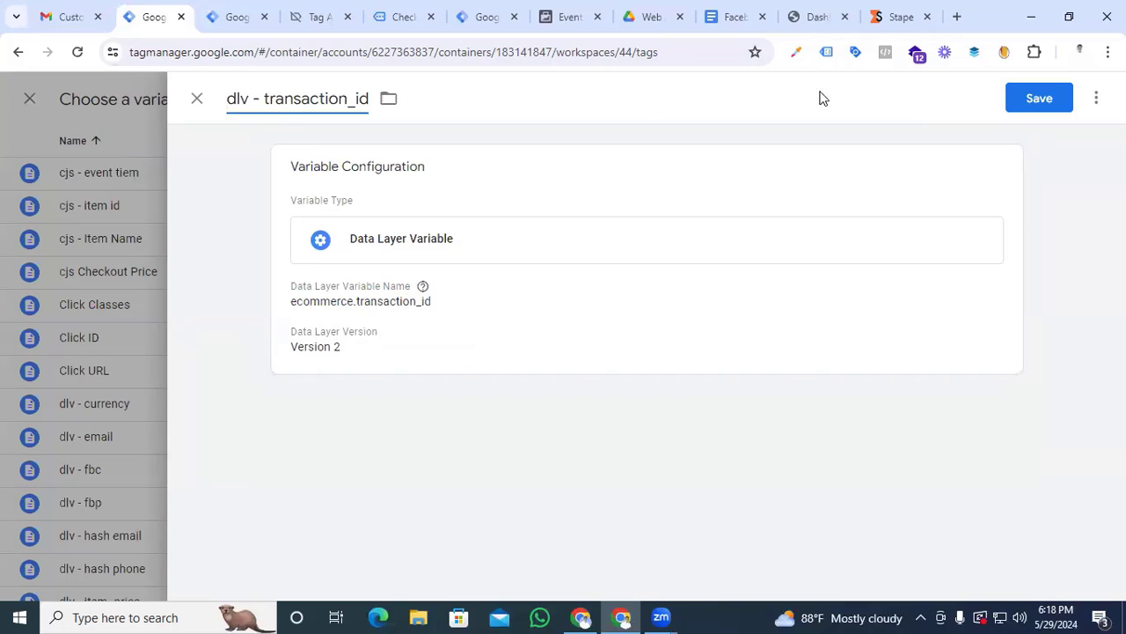
left_click(1023, 104)
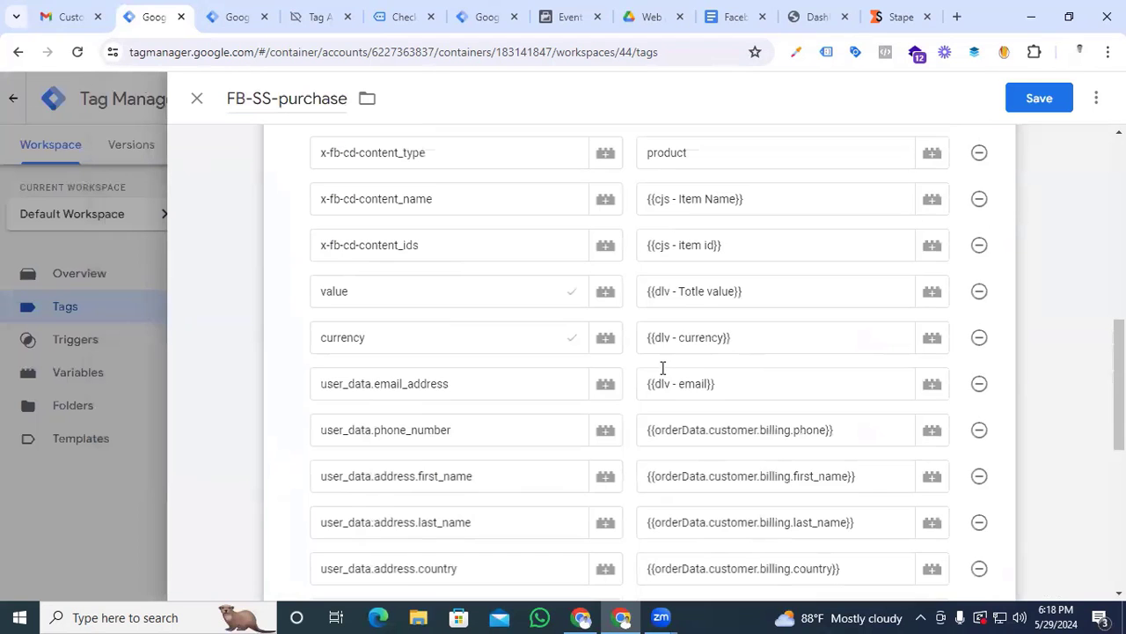
Replace the FB-SS-purchase tag's "event - checkout" firing trigger with "Event - Purchase" and save the tag
scroll(655, 370, "up", 5)
scroll(654, 370, "down", 7)
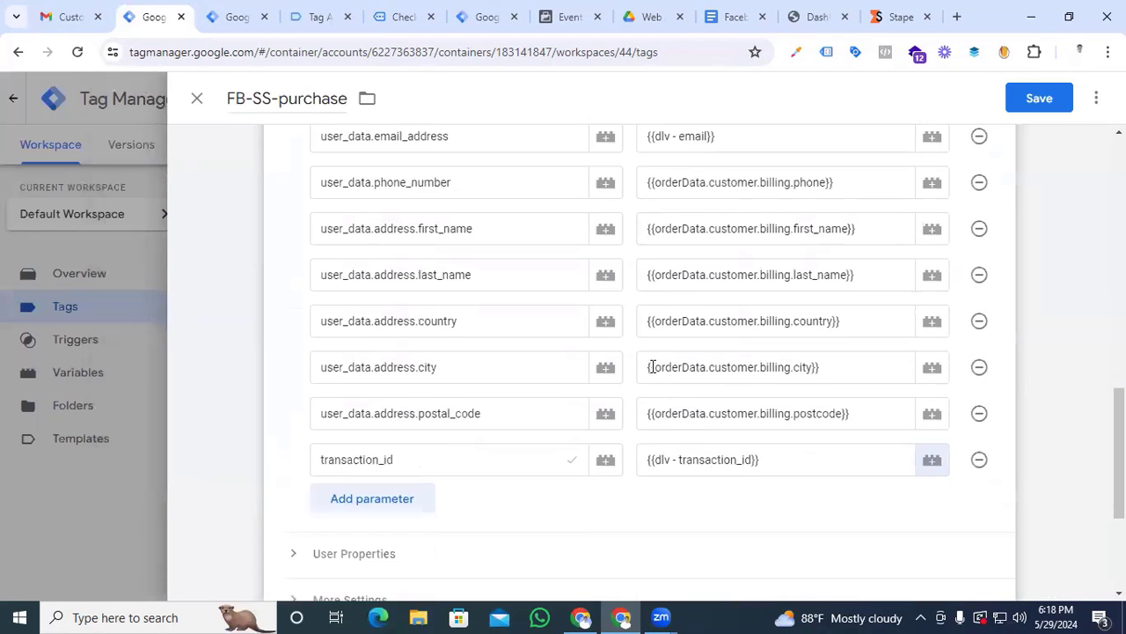
scroll(653, 374, "down", 2)
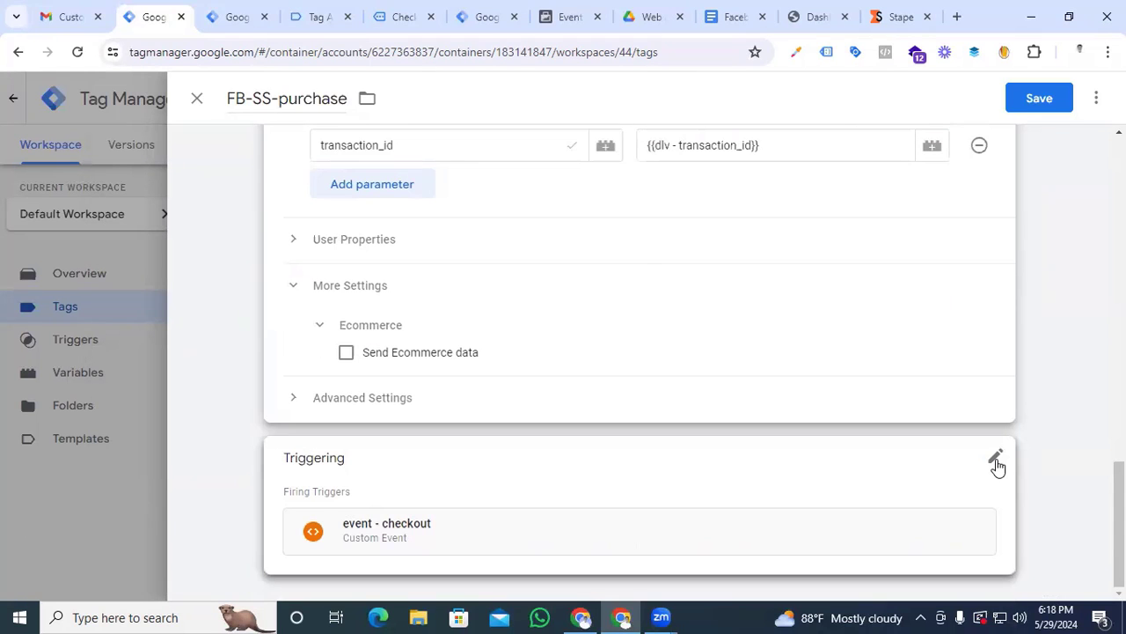
left_click(997, 461)
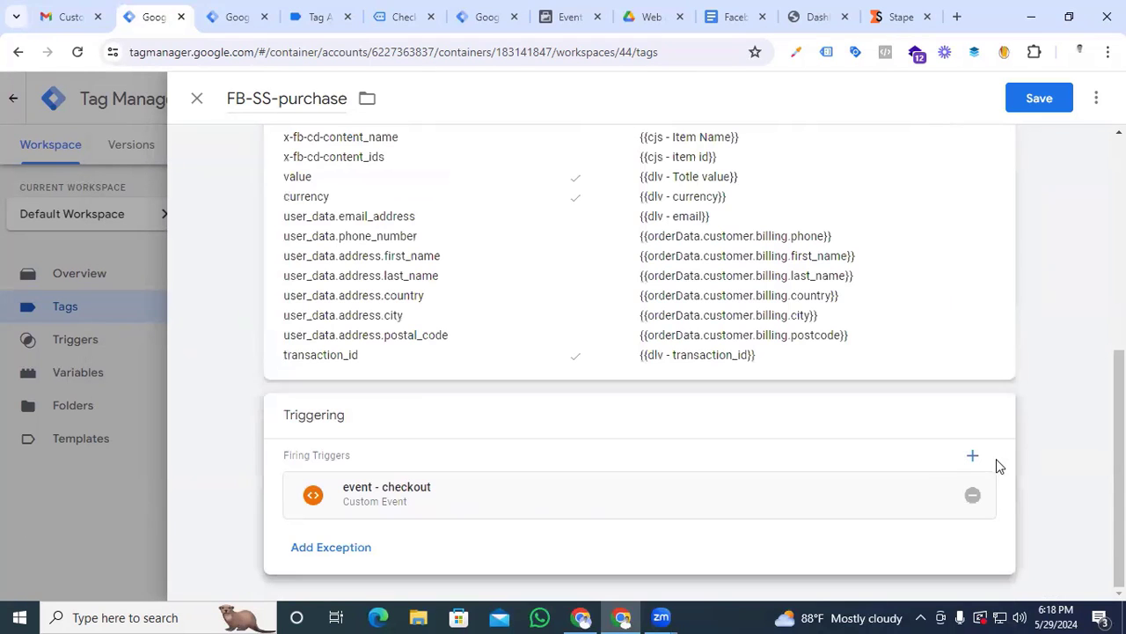
left_click(972, 496)
left_click(675, 482)
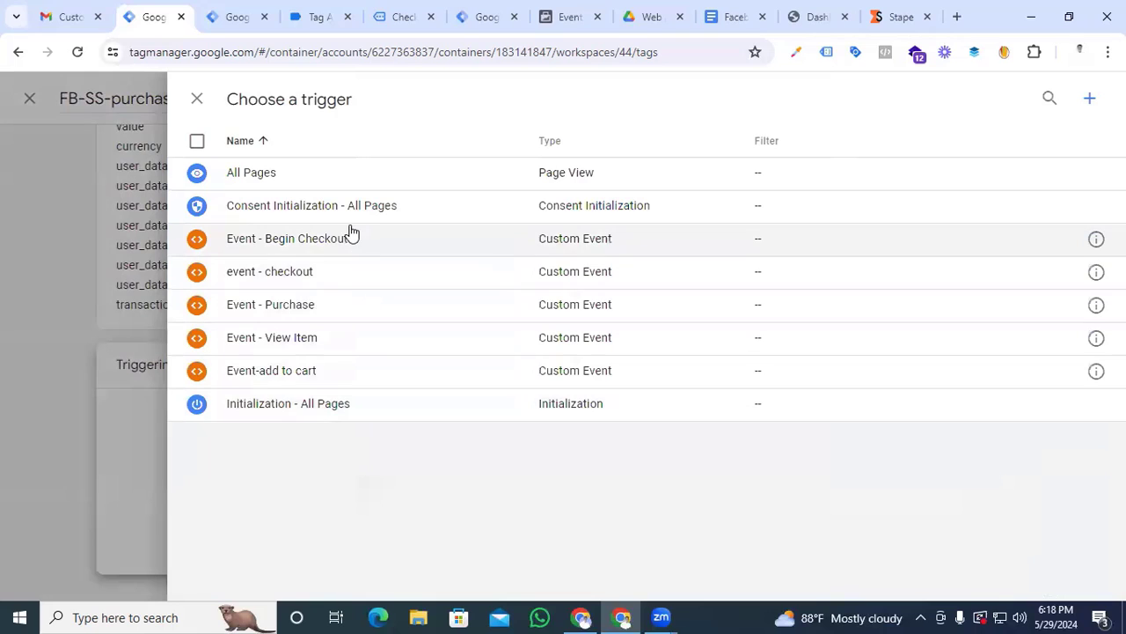
left_click(308, 308)
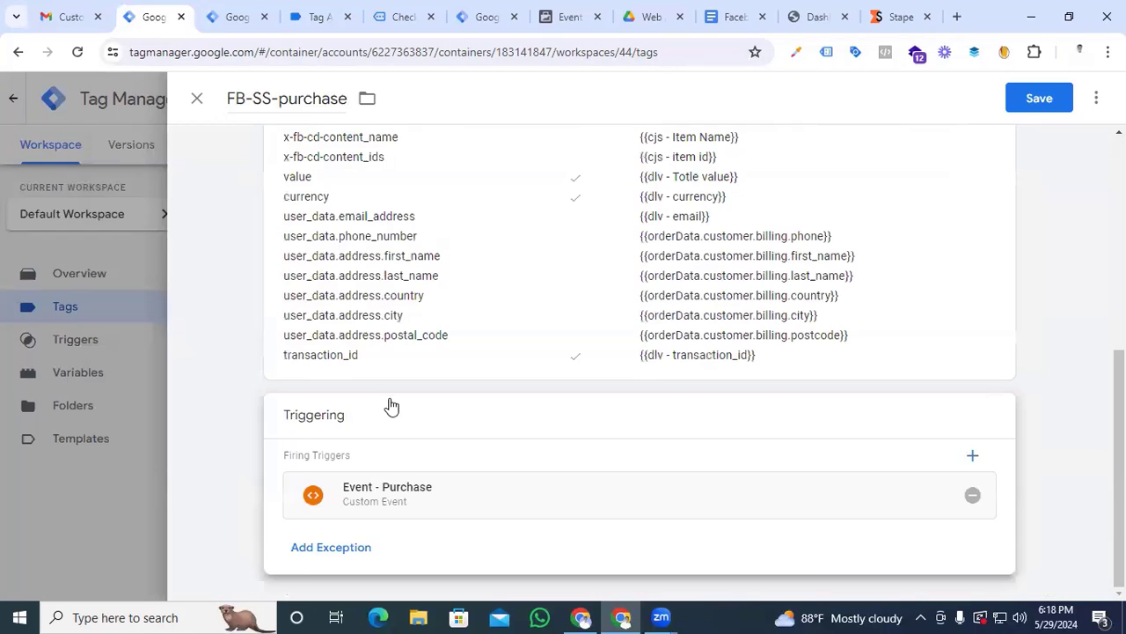
scroll(390, 402, "up", 5)
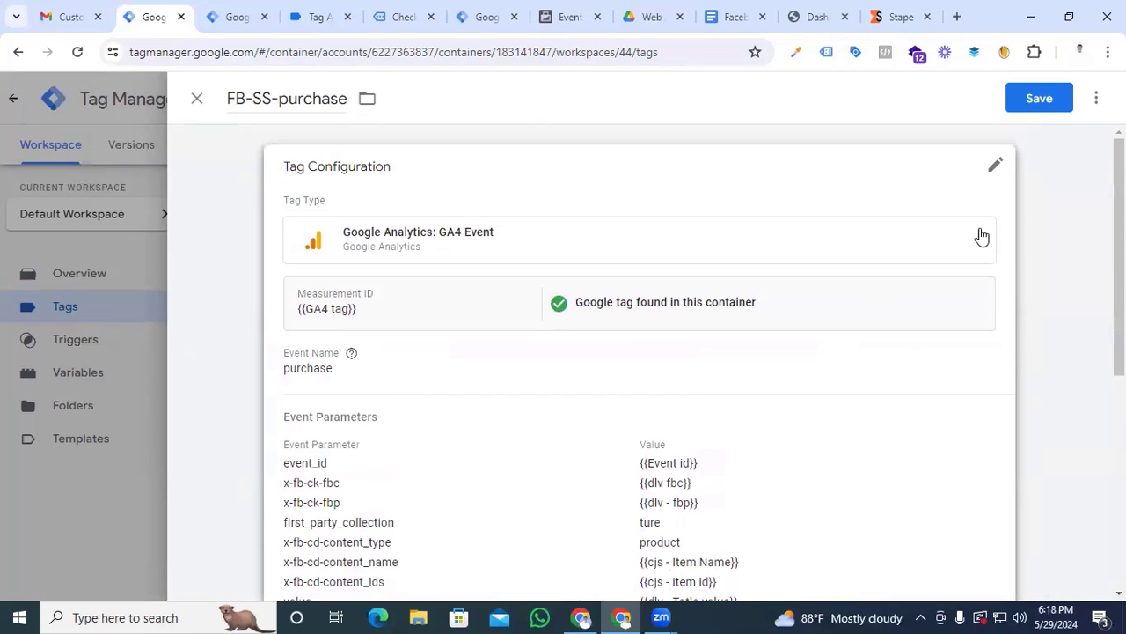
left_click(1035, 99)
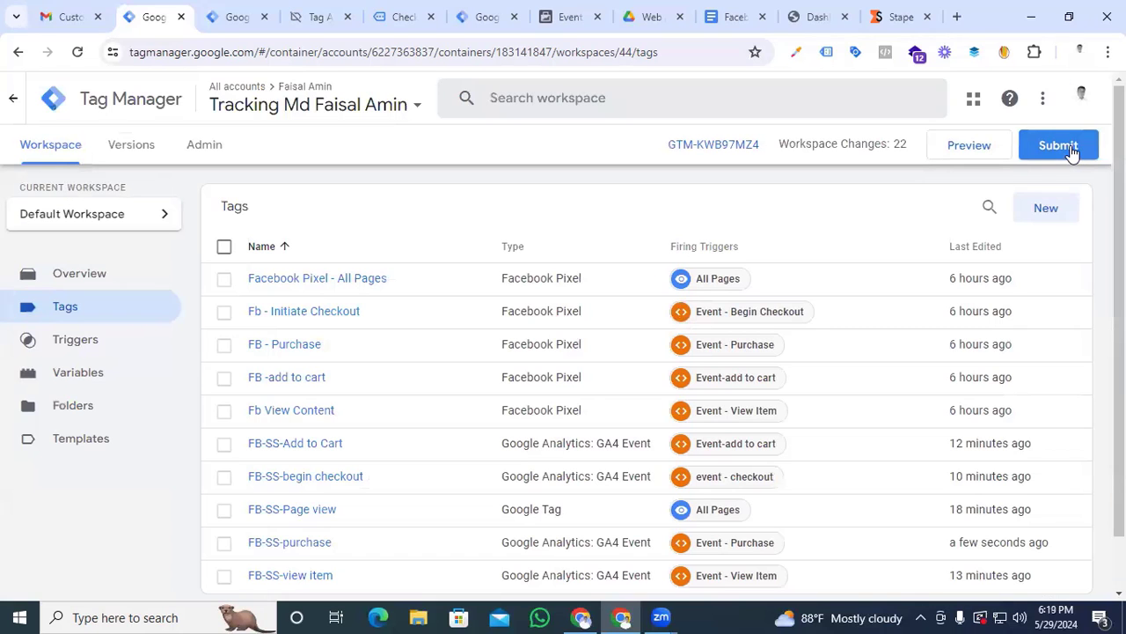
Submit the web container's workspace changes and publish them without a version name or description
left_click(1071, 150)
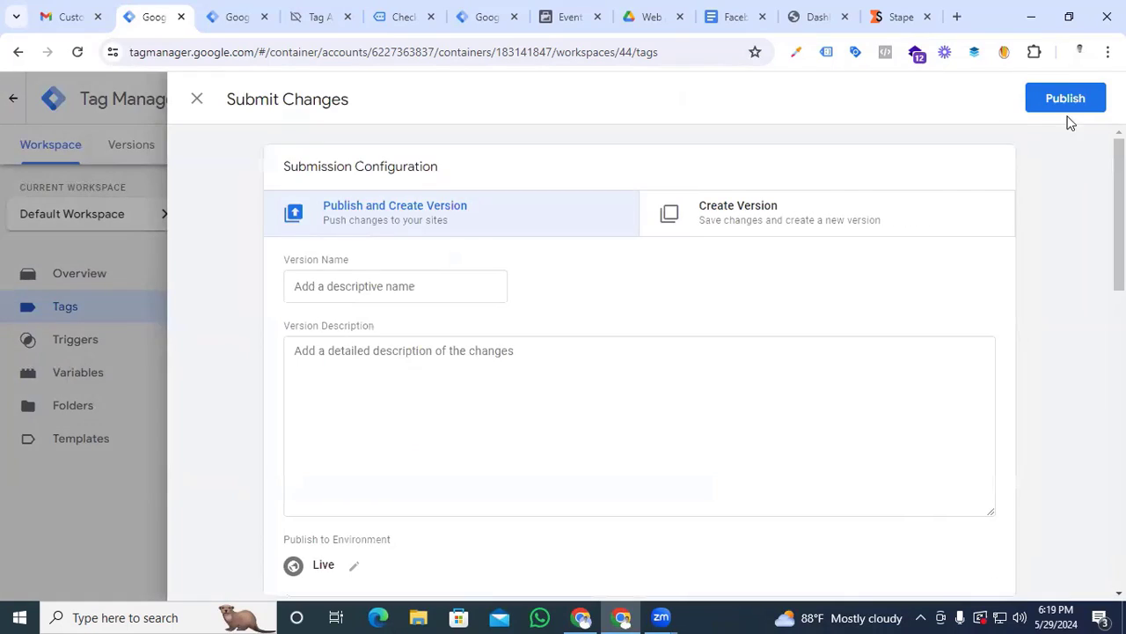
left_click(1064, 102)
left_click(778, 557)
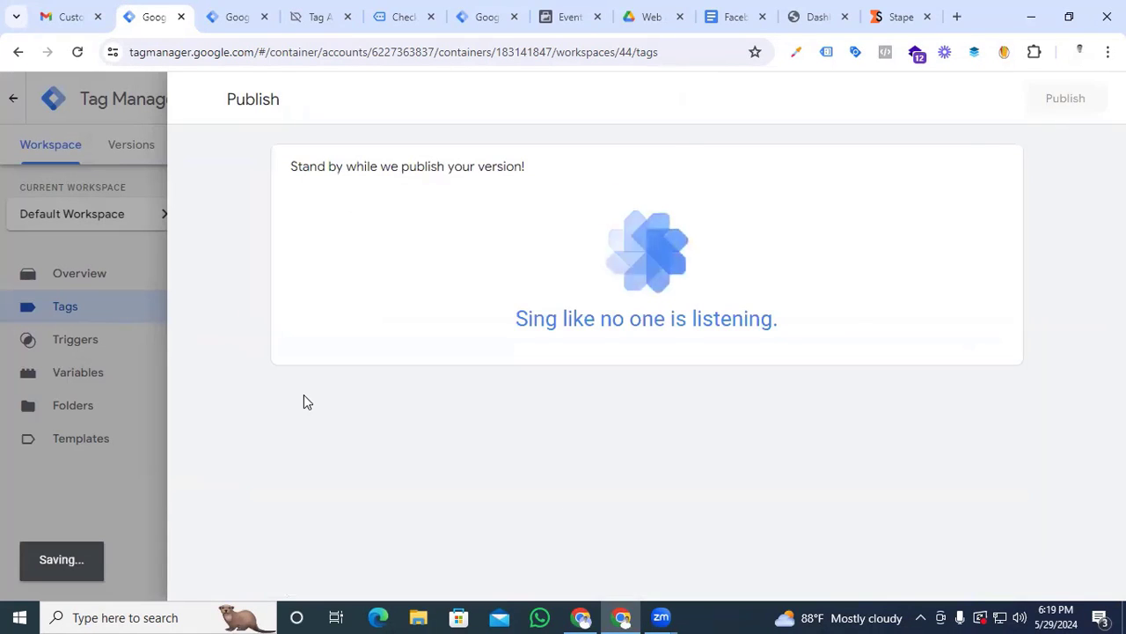
Switch to the server container in Tag Manager and start configuring a new tag
key("ctrl+Tab")
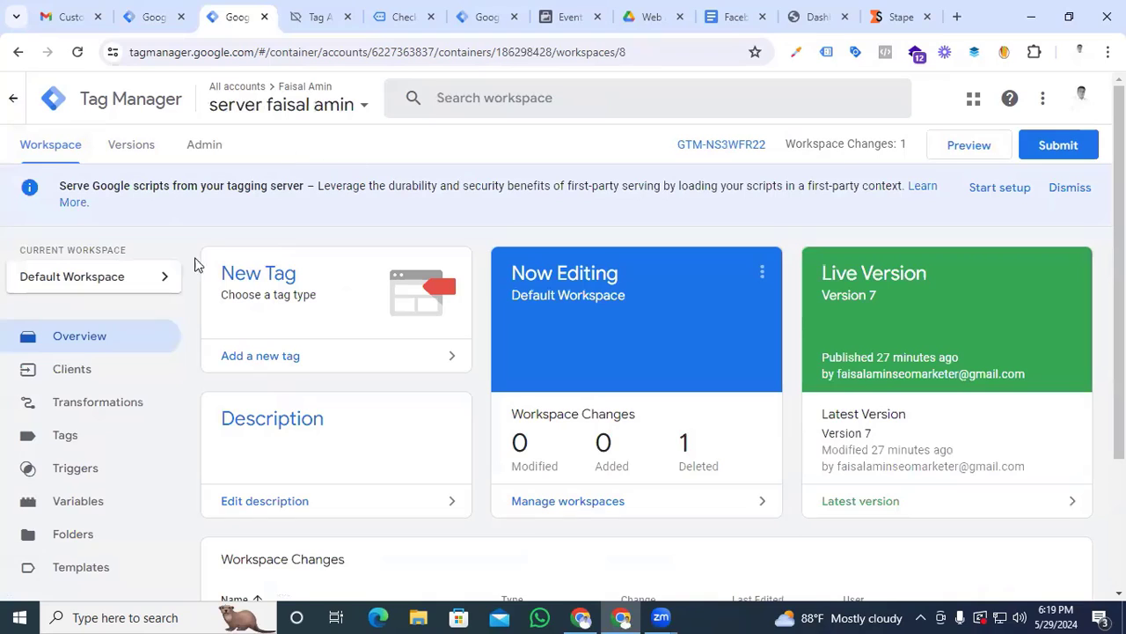
left_click(106, 435)
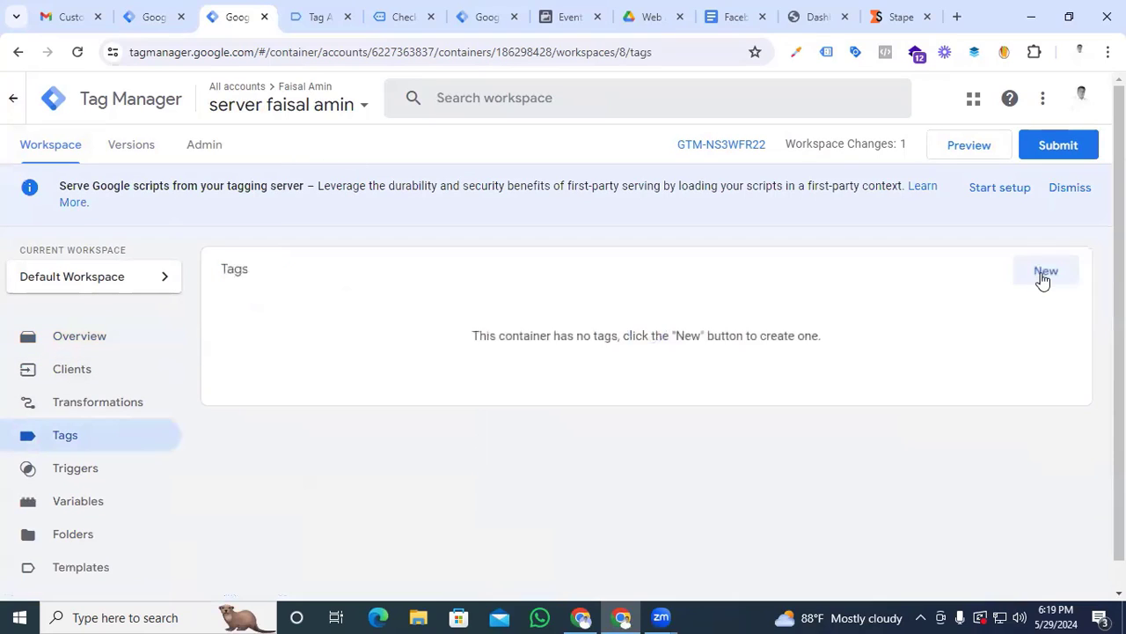
left_click(1042, 277)
left_click(607, 261)
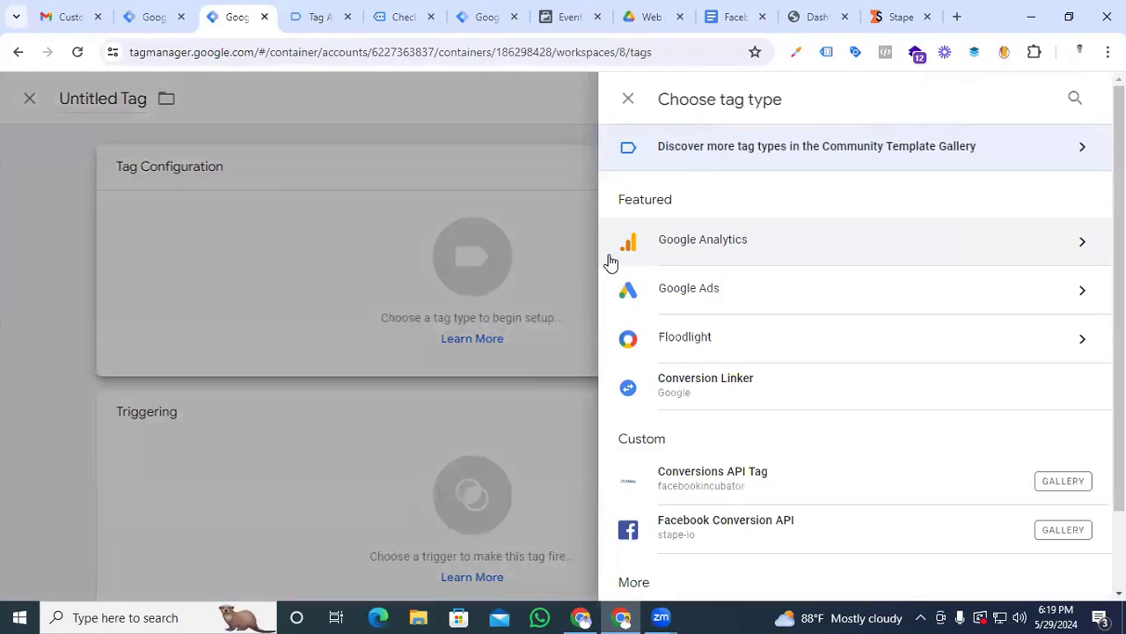
Search the Community Template Gallery for "face" and set the new tag's type to Facebook Conversion API by stape-io
scroll(787, 394, "down", 1)
scroll(788, 394, "up", 1)
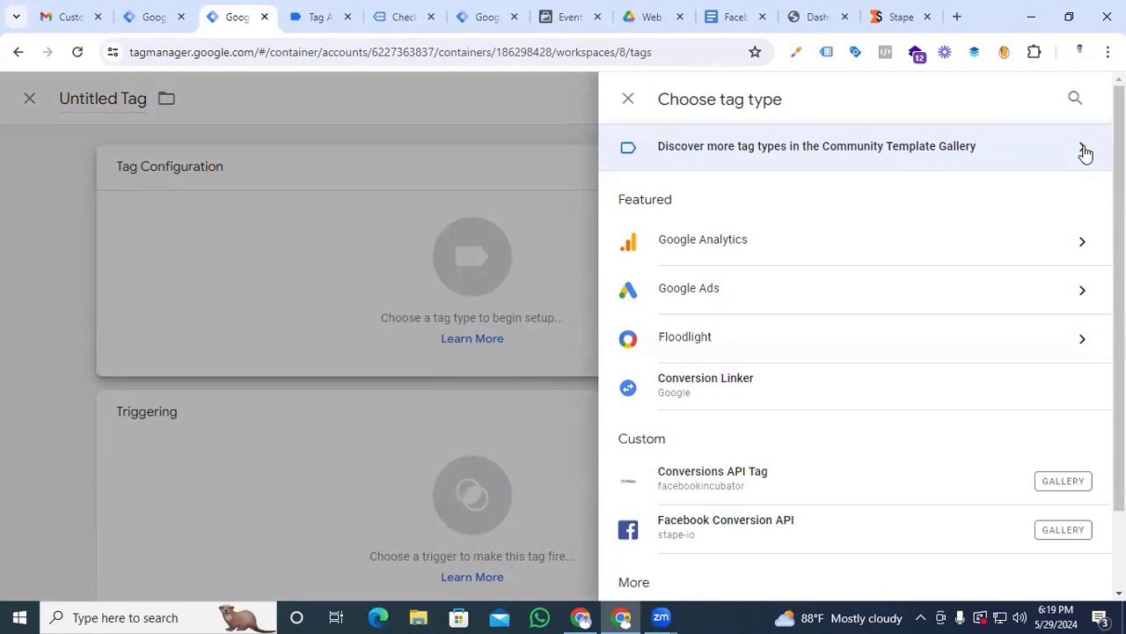
left_click(1084, 150)
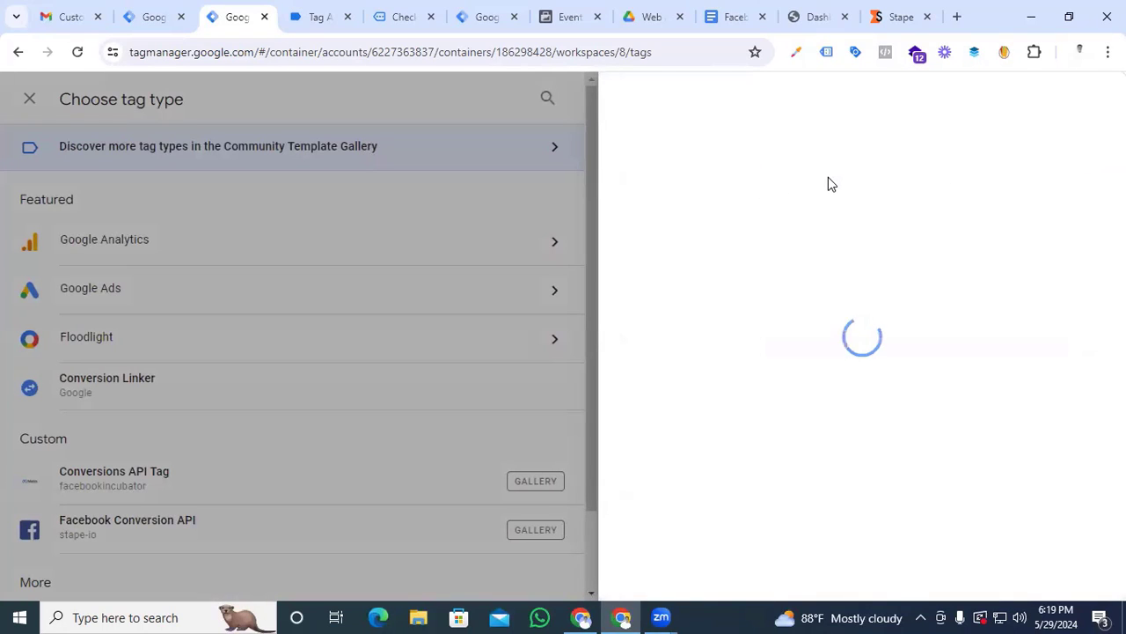
left_click(1086, 99)
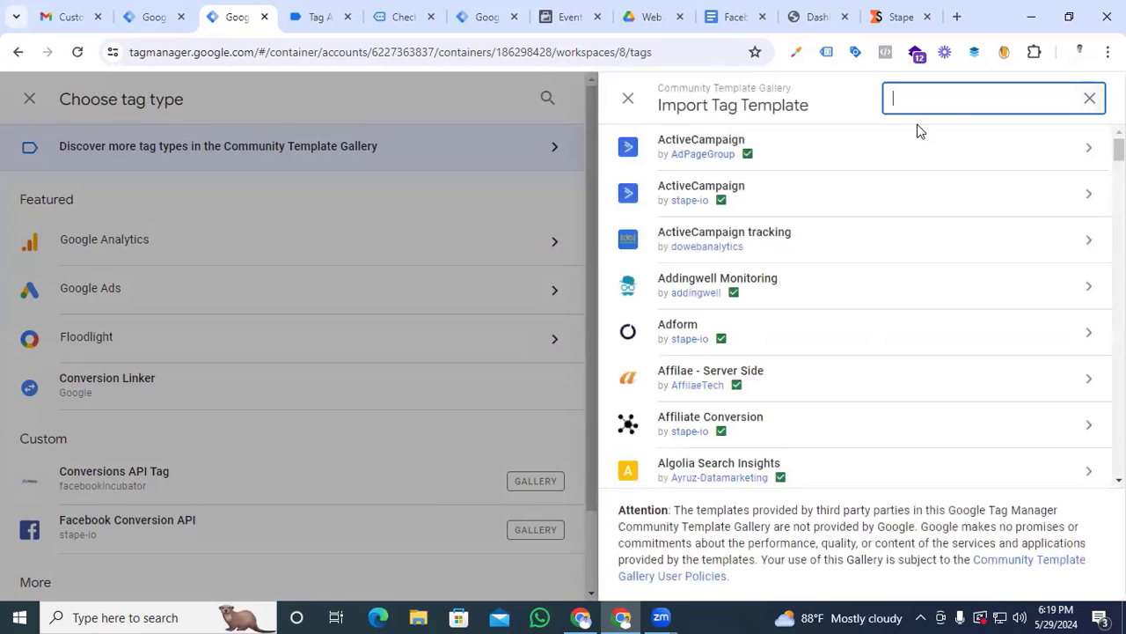
type("face")
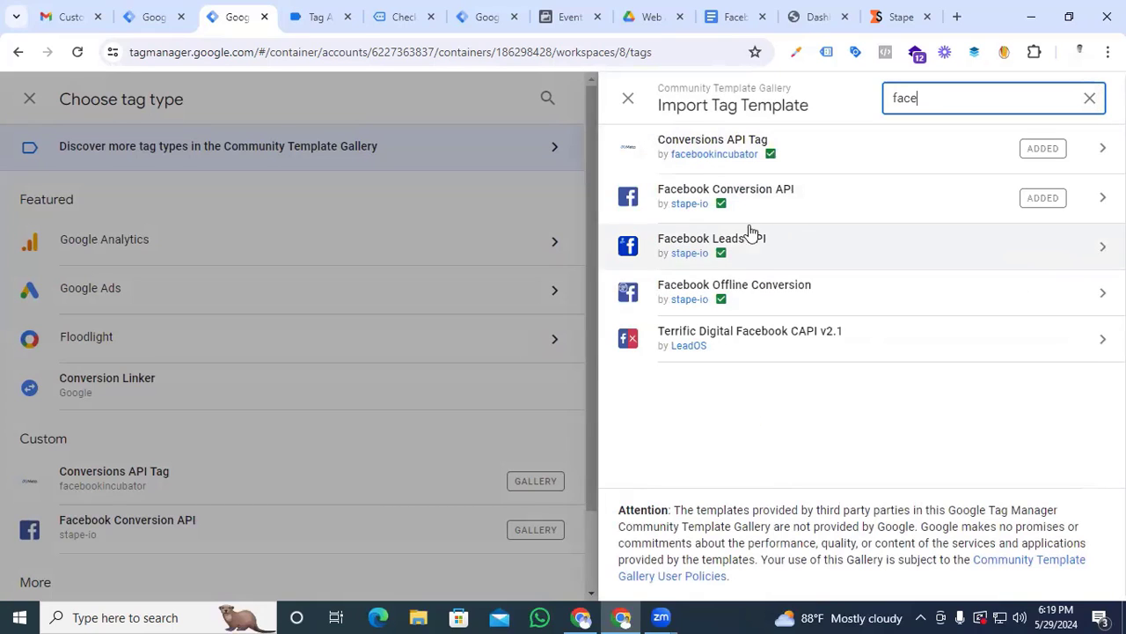
left_click(721, 207)
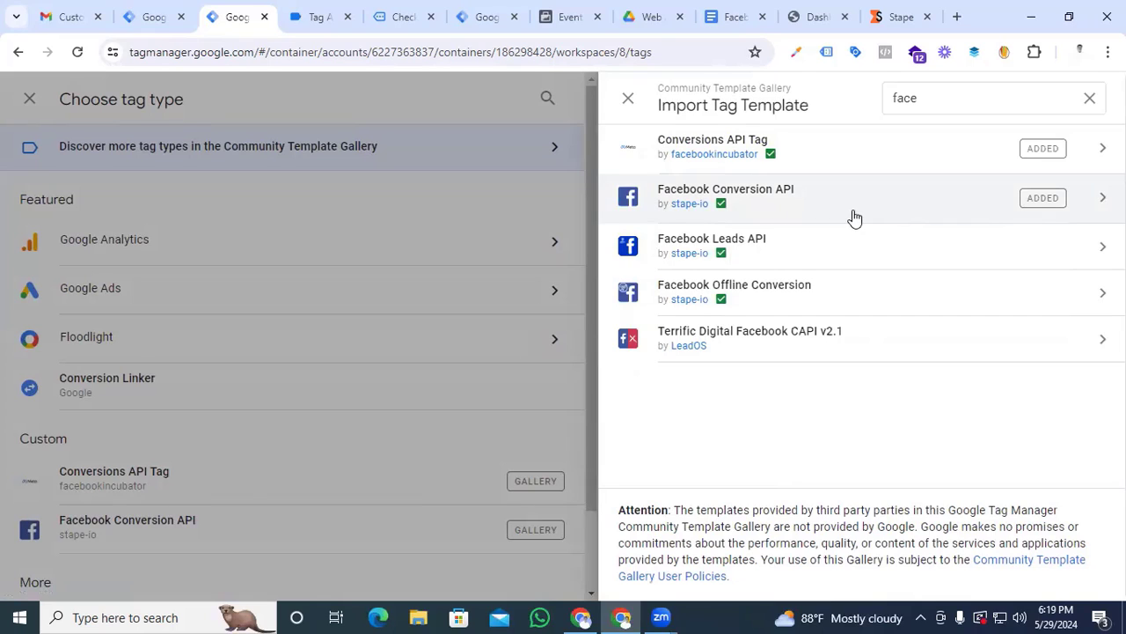
double_click(679, 221)
left_click(767, 216)
left_click(975, 107)
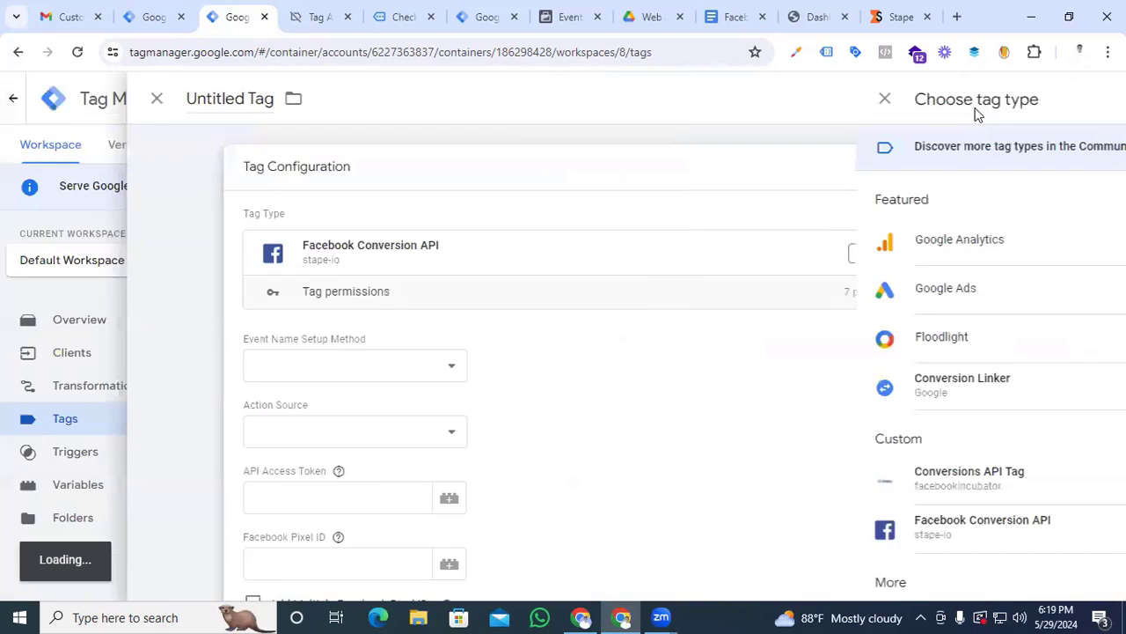
Switch to Meta Events Manager, generate a Conversions API access token for direct integration in the dataset's settings, and copy it
scroll(825, 361, "down", 2)
left_click(344, 316)
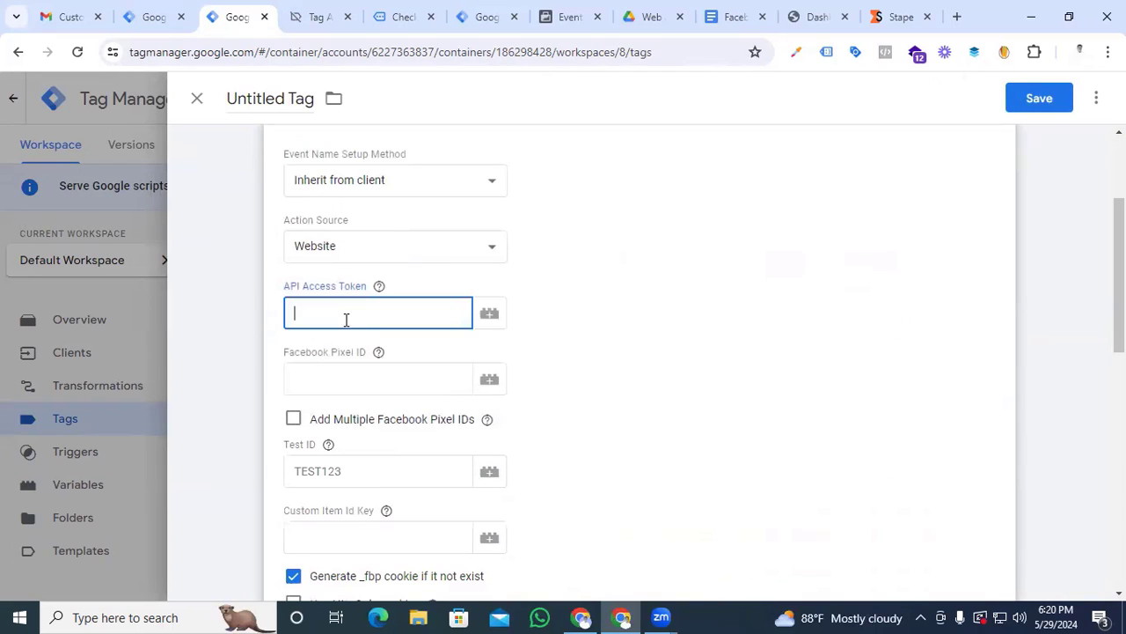
left_click(558, 18)
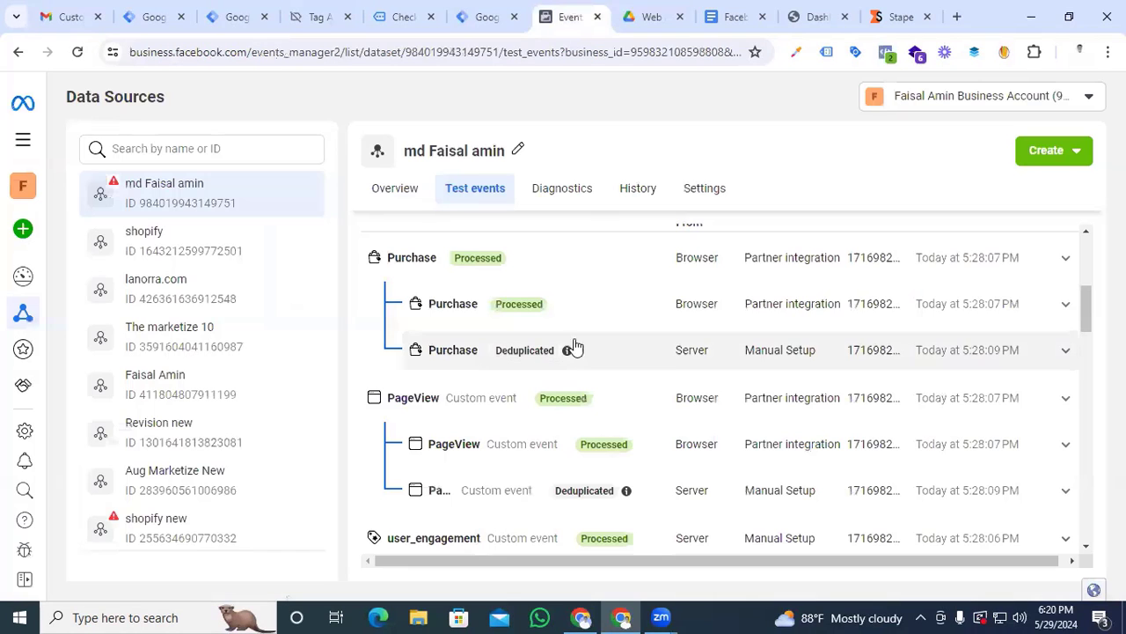
left_click(702, 199)
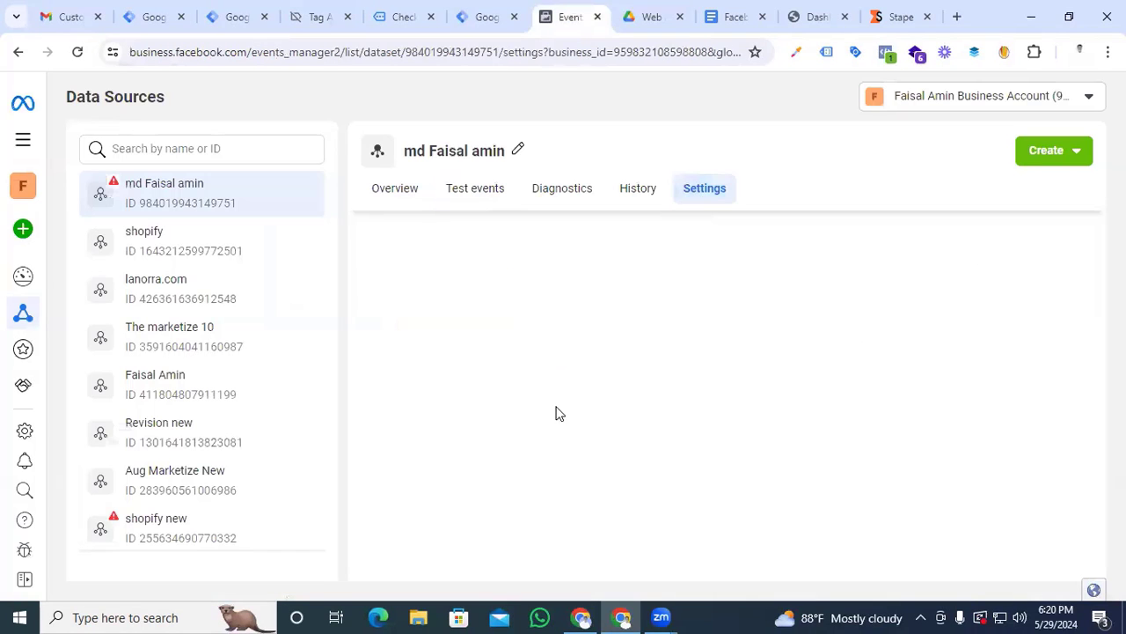
scroll(554, 414, "down", 10)
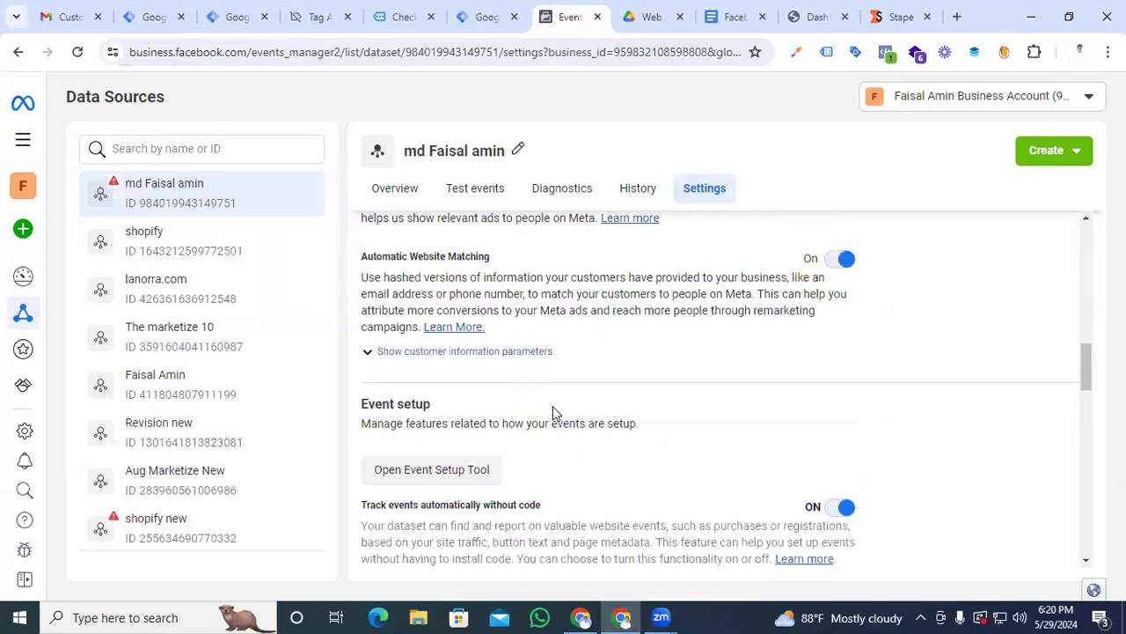
scroll(555, 414, "down", 5)
scroll(554, 414, "down", 2)
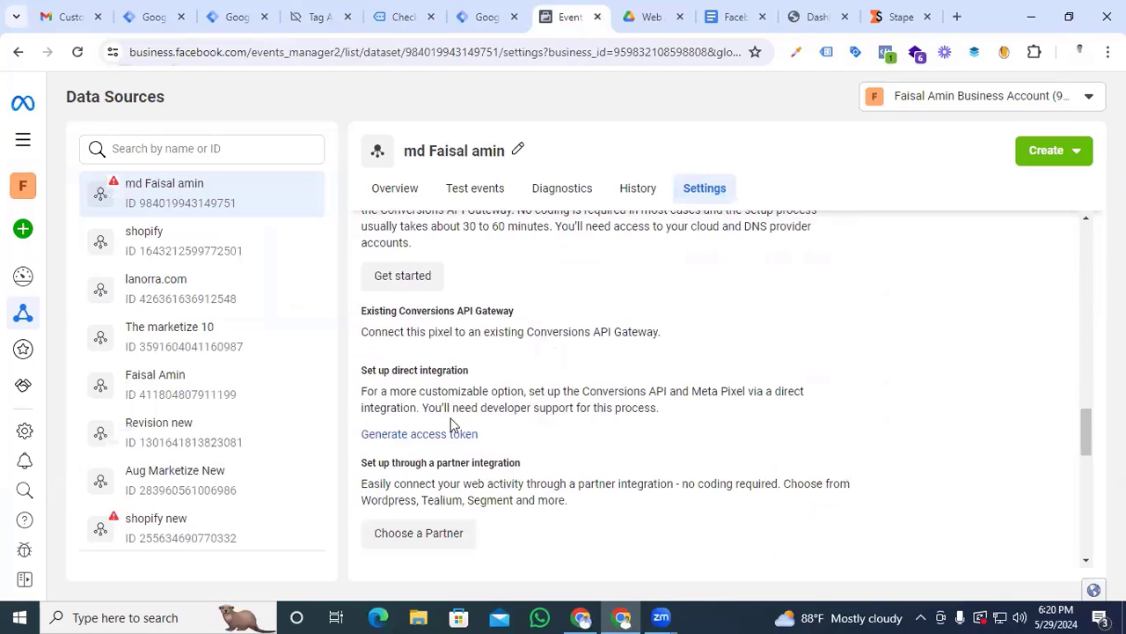
left_click(422, 438)
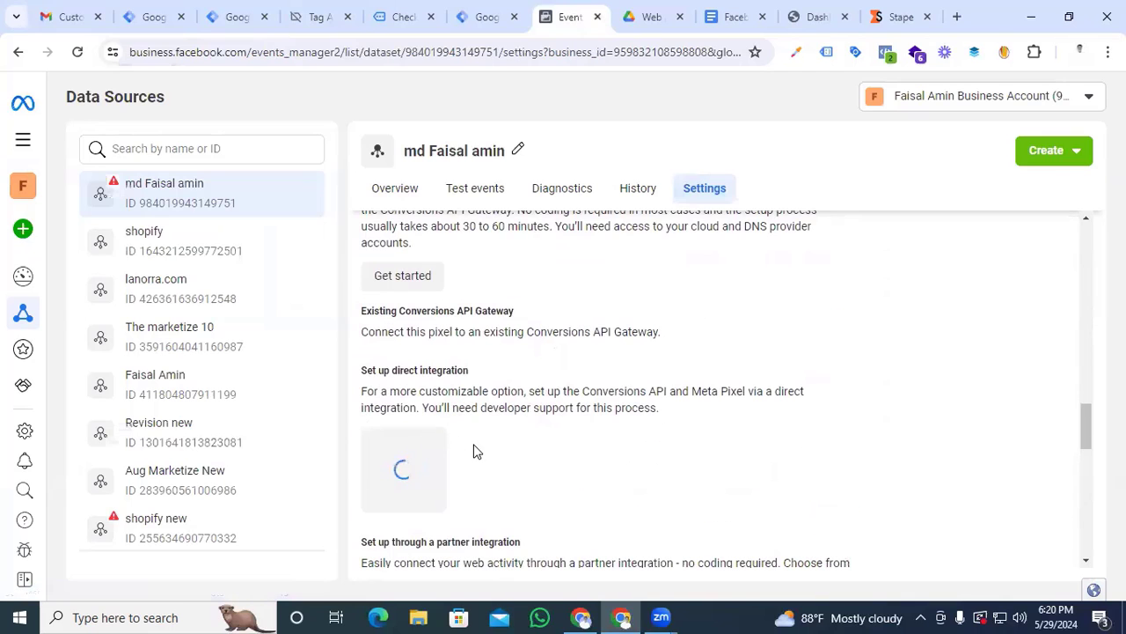
left_click(504, 538)
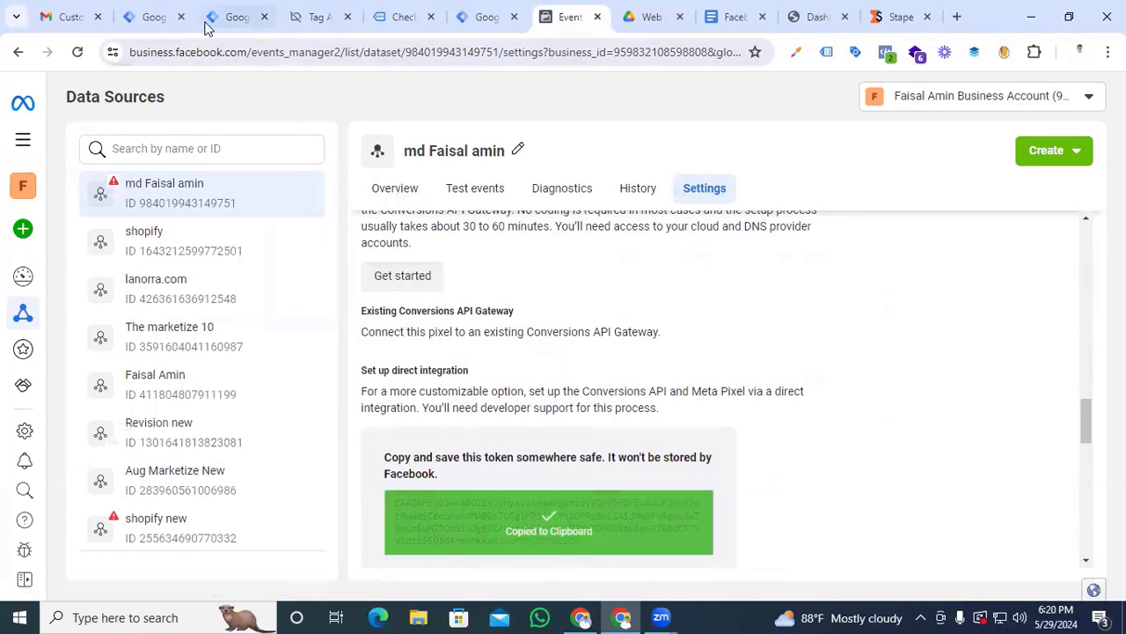
Return to the new tag in Tag Manager and paste the copied token into its API Access Token field
left_click(236, 16)
left_click(342, 304)
key("ctrl+v")
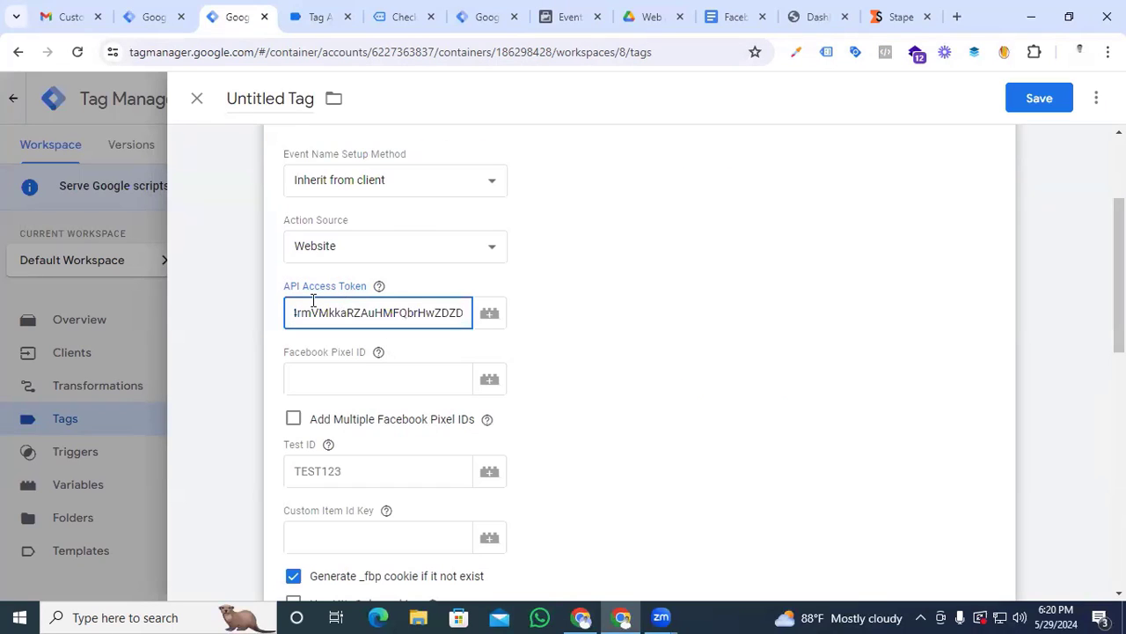
Copy the dataset ID from the Meta Events Manager settings and paste it as the tag's Facebook Pixel ID
left_click(318, 380)
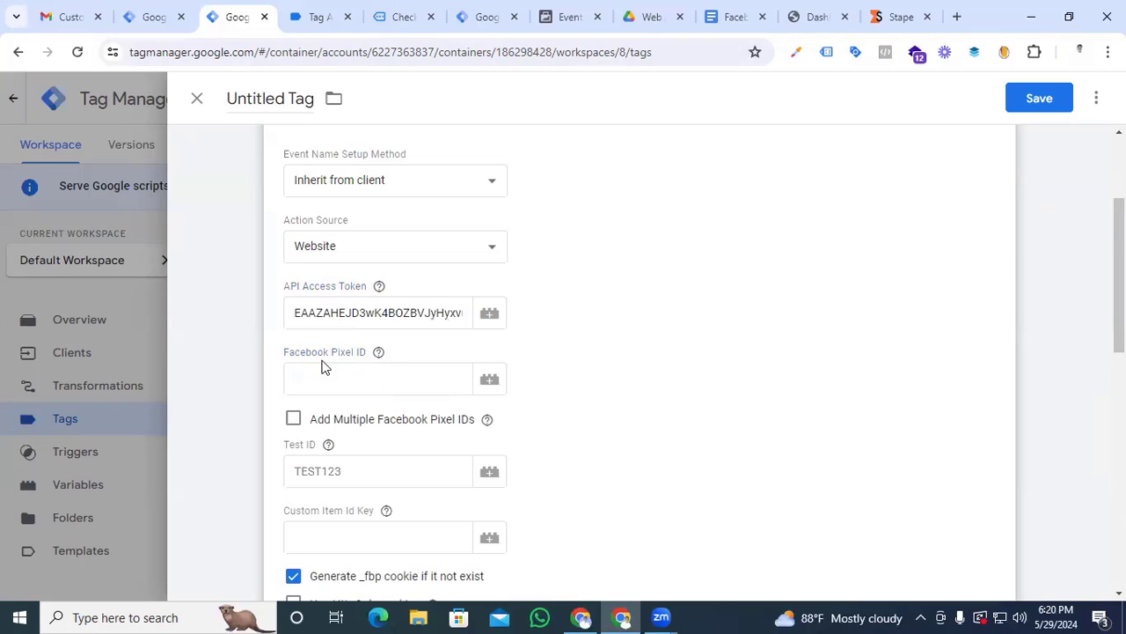
left_click(568, 17)
scroll(555, 385, "up", 10)
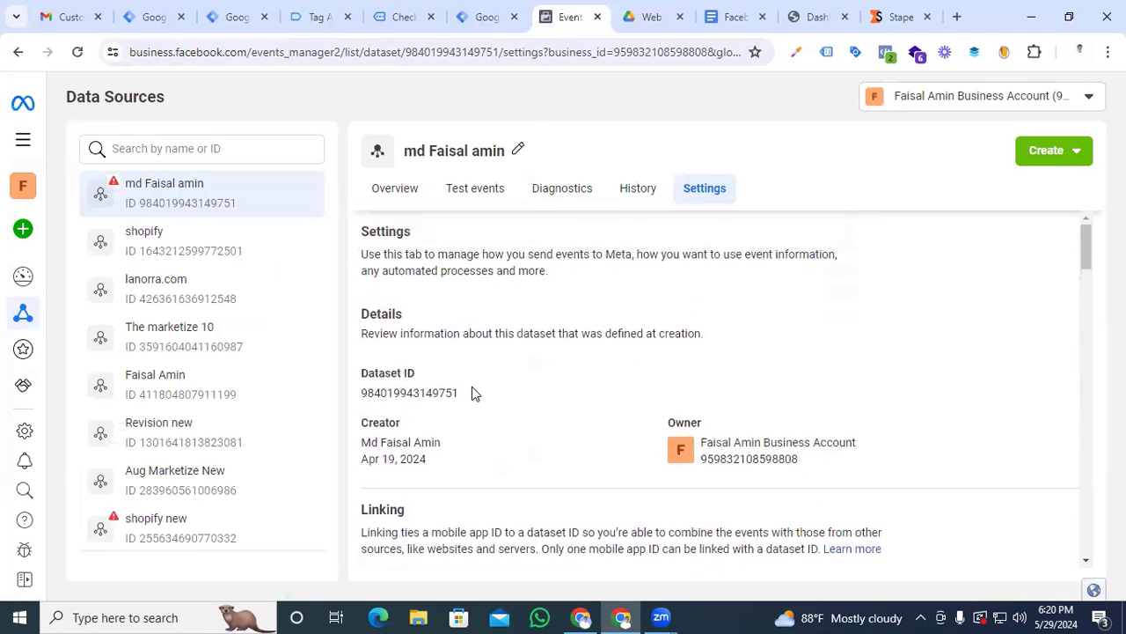
left_click_drag(467, 392, 362, 398)
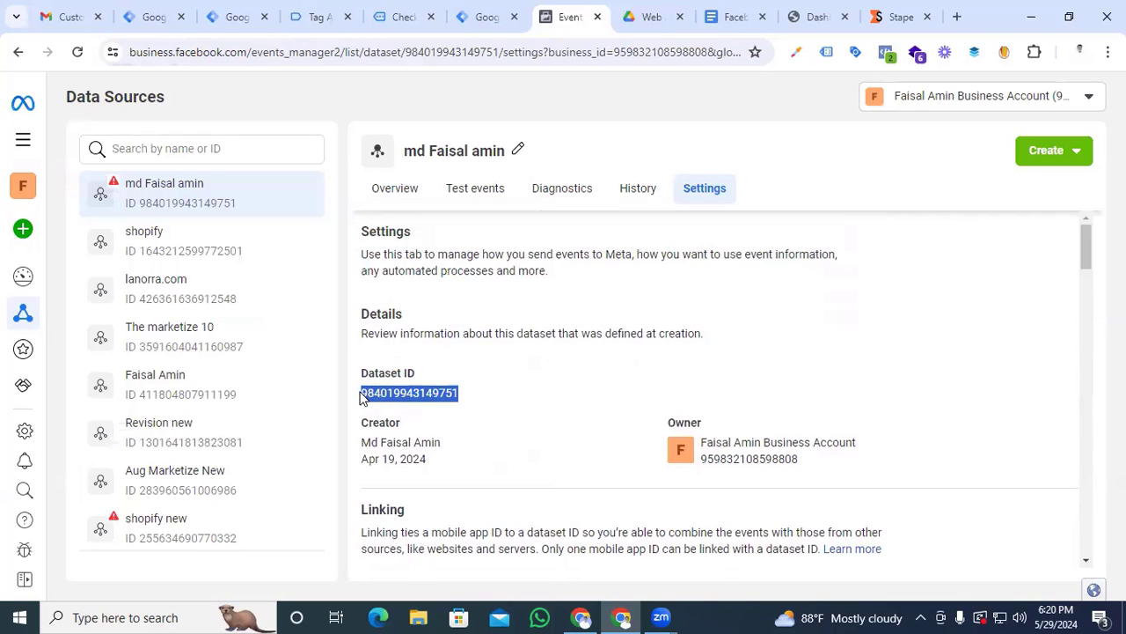
left_click(231, 16)
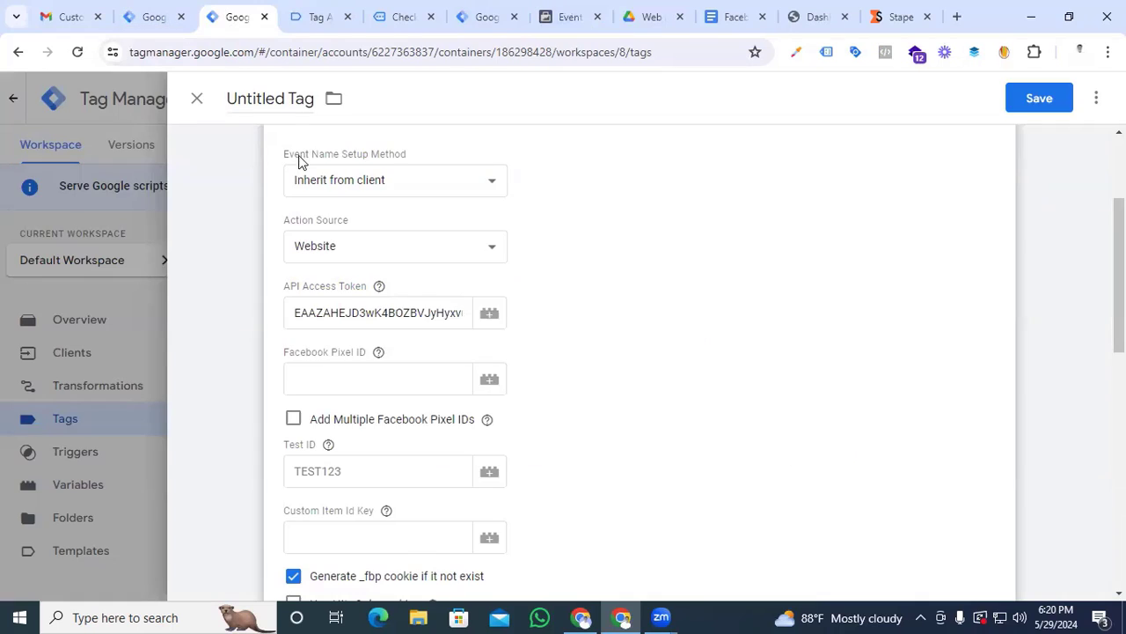
left_click(359, 377)
key("ctrl+v")
Copy the test event code TEST95350 from Meta's test events and enter it as the tag's Test ID
key("Tab")
key("Tab")
key("Tab")
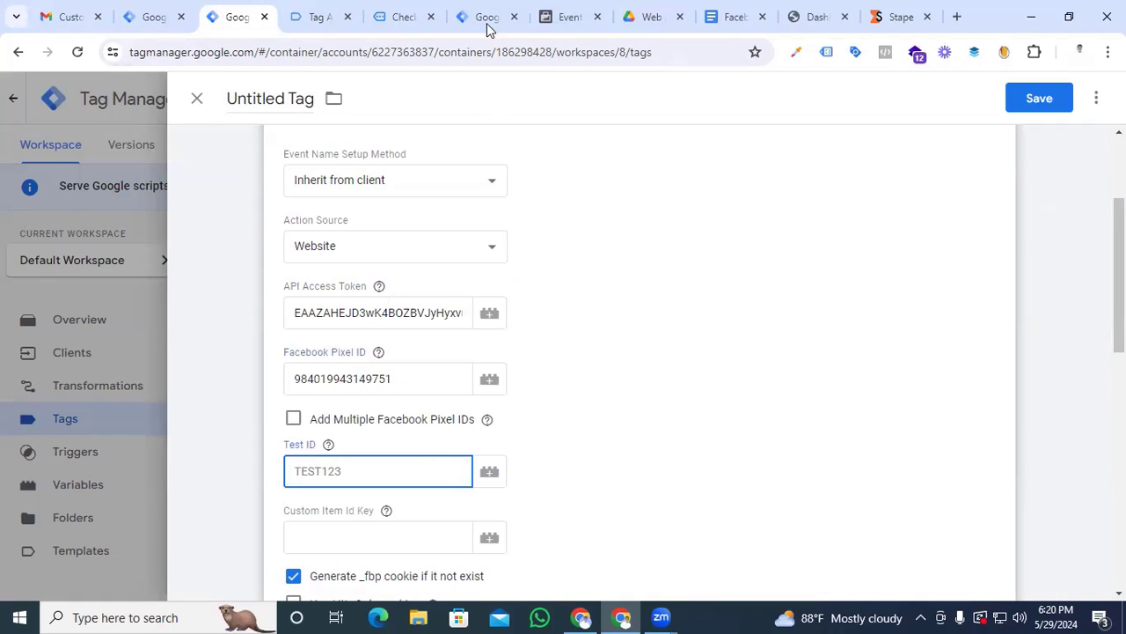
left_click(563, 8)
left_click(472, 192)
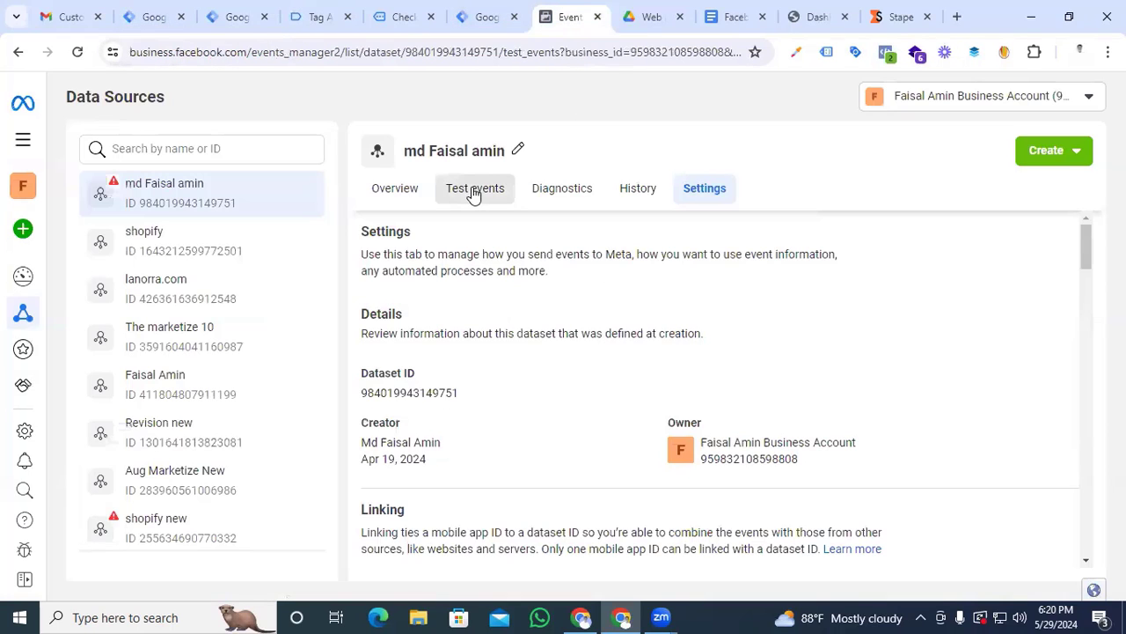
scroll(563, 396, "down", 1)
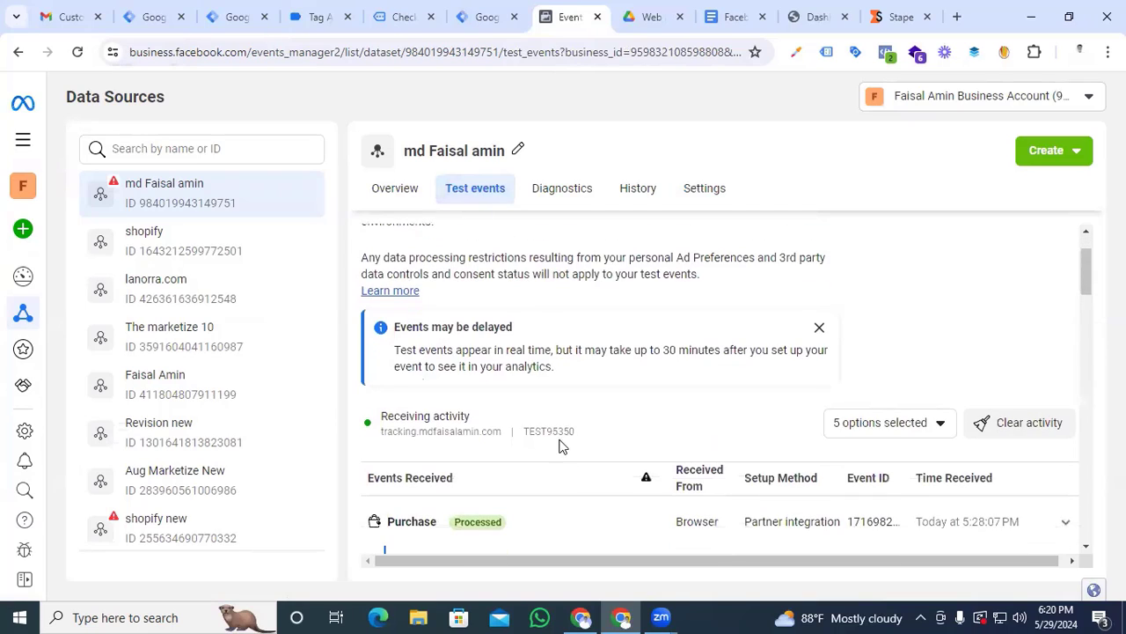
left_click_drag(581, 435, 526, 433)
key("ctrl+c")
left_click(236, 17)
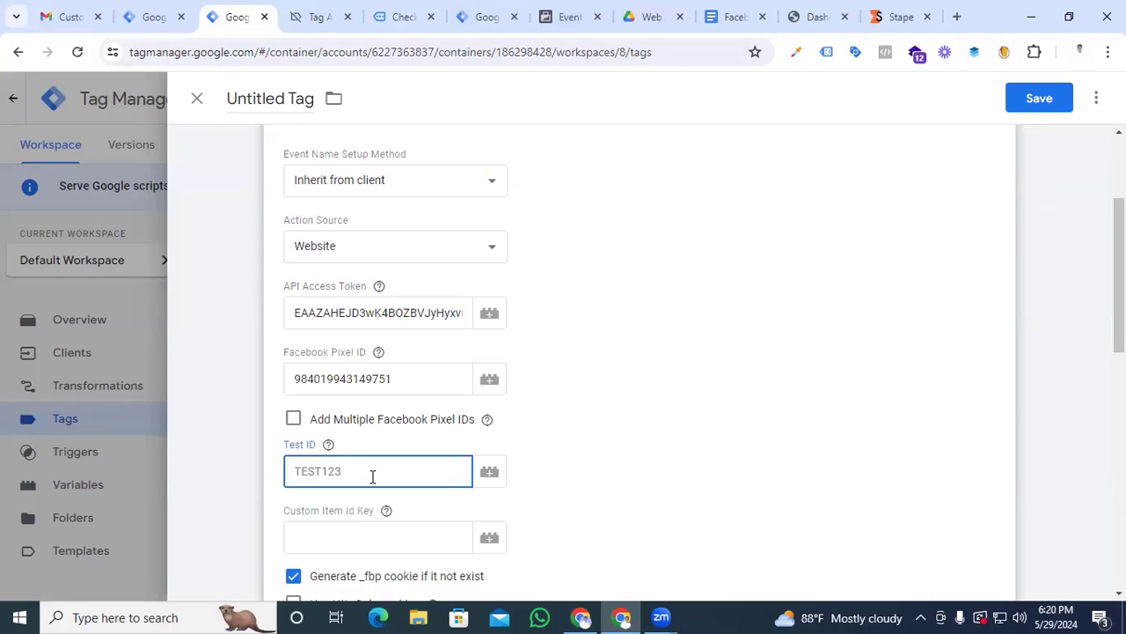
key("ctrl+v")
Start a new firing trigger for the tag and set its type to Custom
scroll(569, 400, "down", 8)
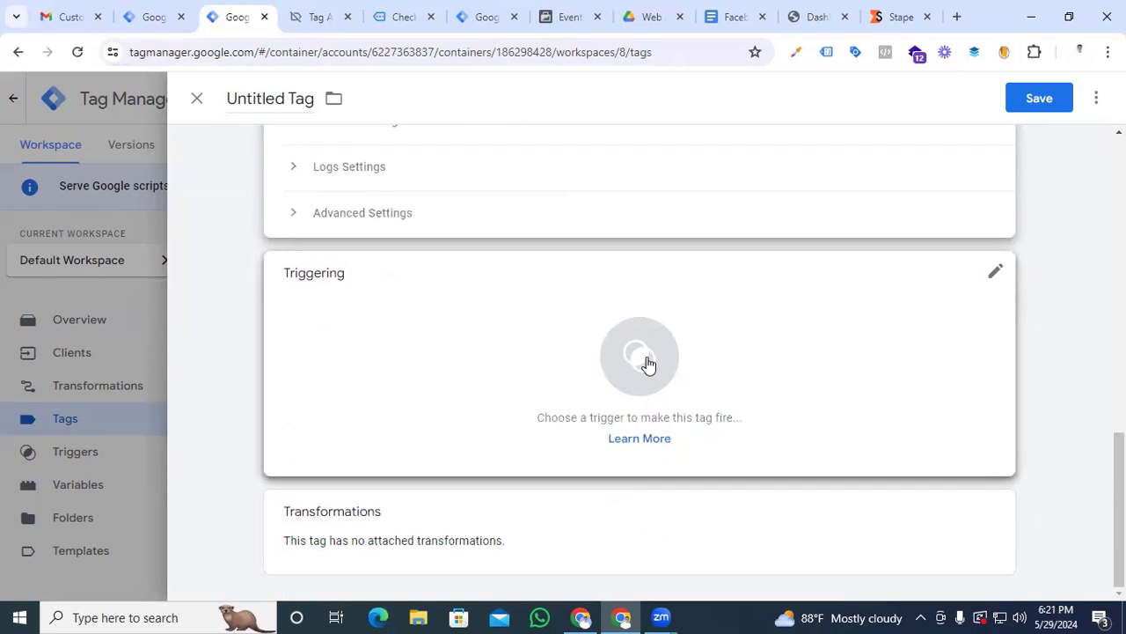
left_click(643, 357)
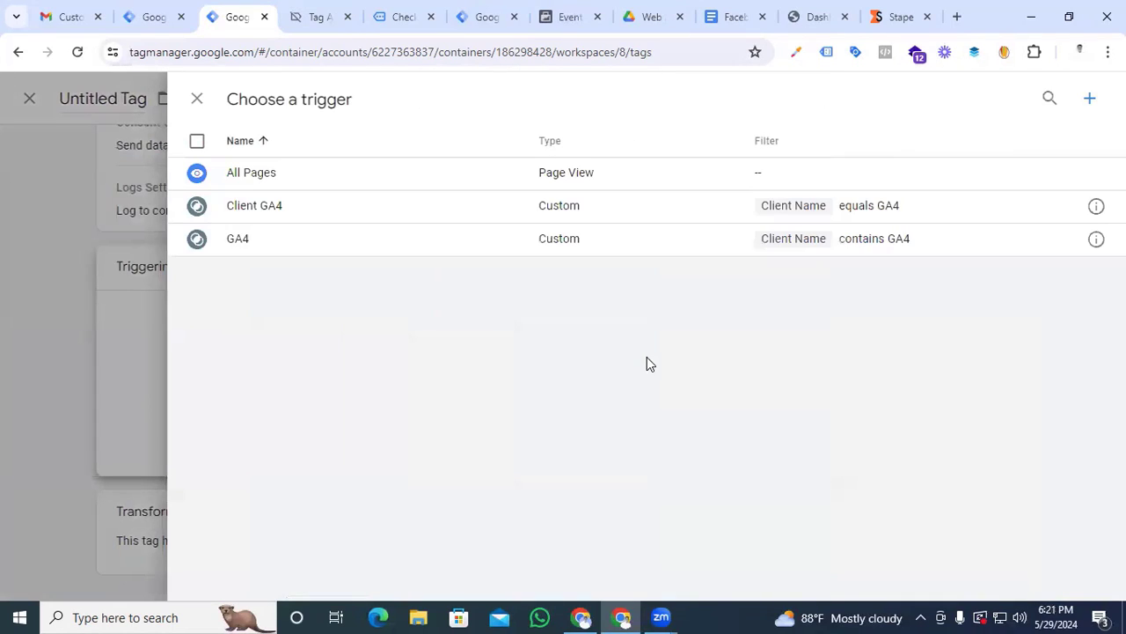
left_click(1091, 99)
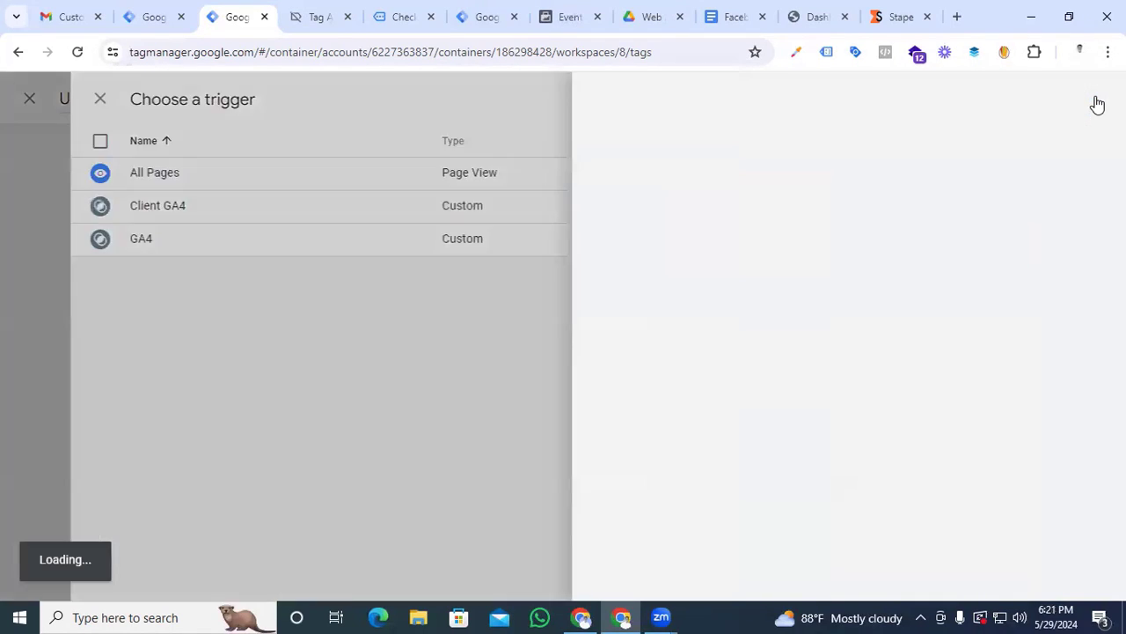
left_click(627, 255)
left_click(810, 158)
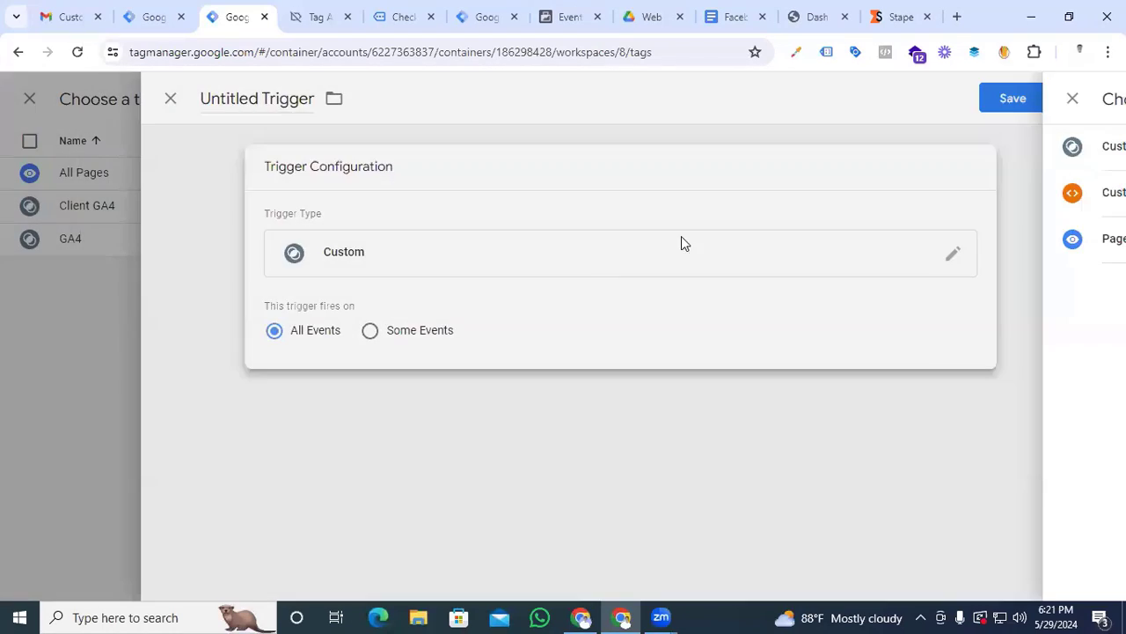
Limit the trigger to some events, with the condition Client Name equals GA4
left_click(396, 332)
left_click(378, 399)
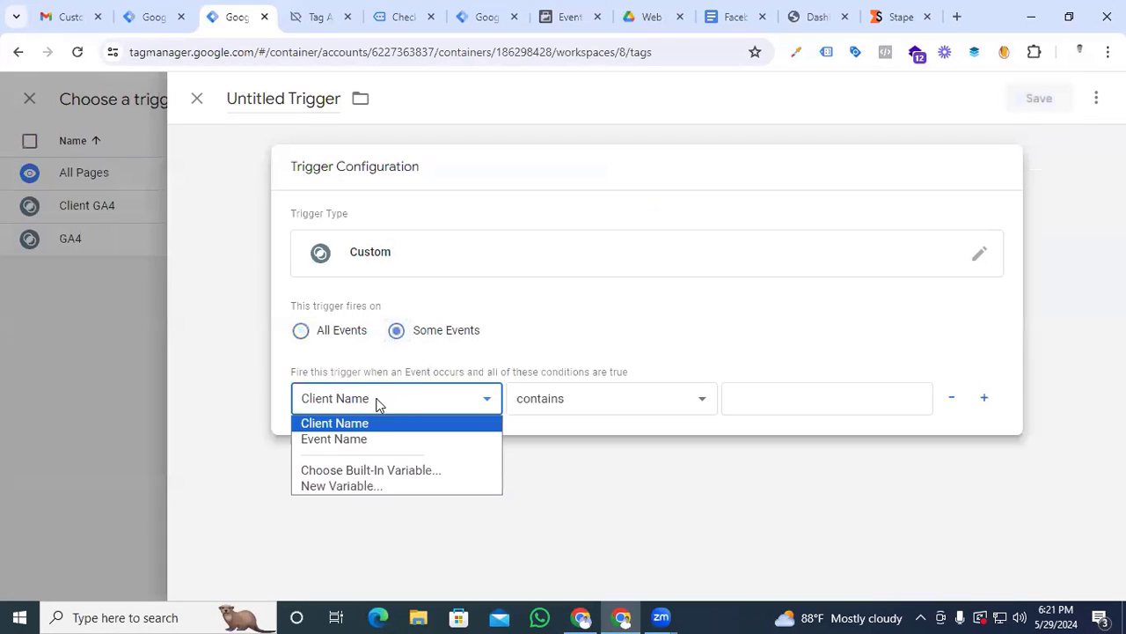
left_click(384, 399)
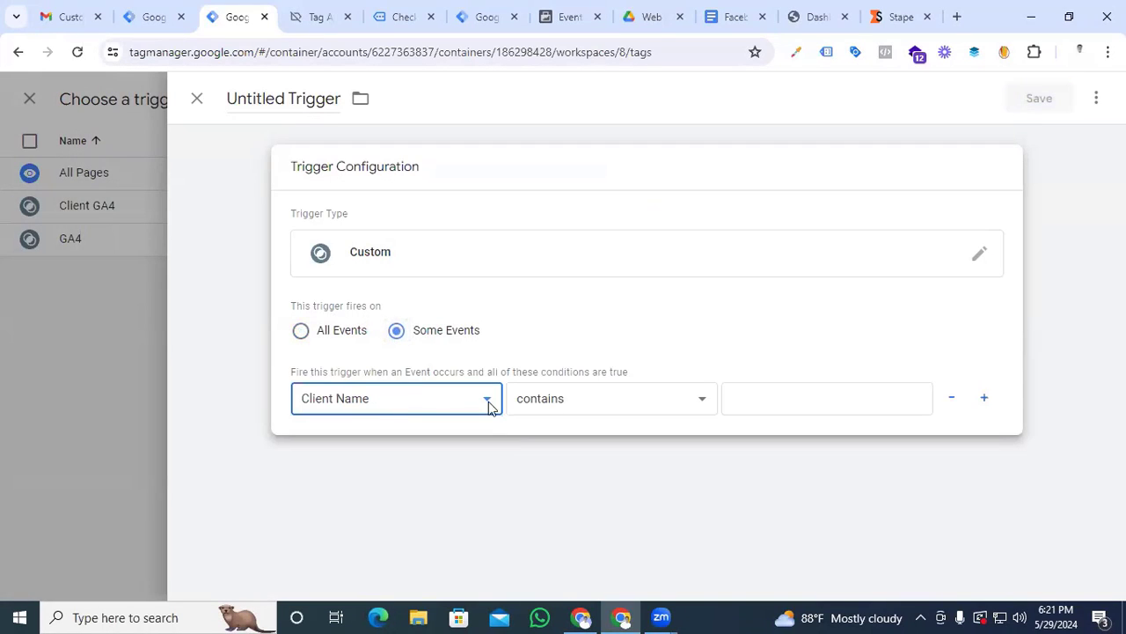
left_click(598, 407)
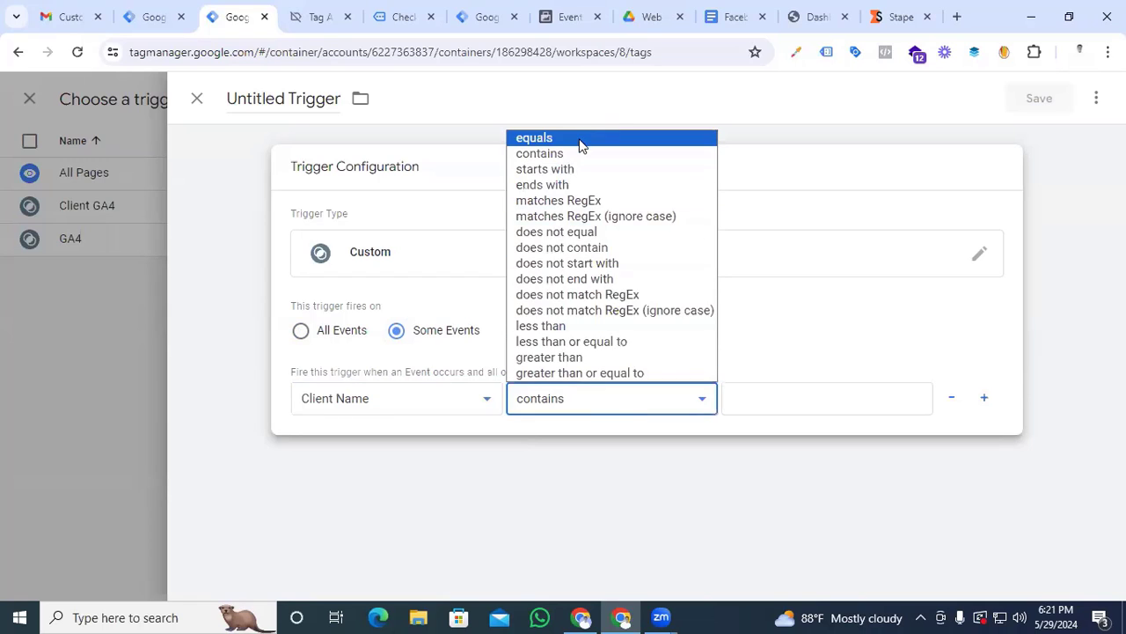
left_click(583, 140)
left_click(781, 401)
type("GA4")
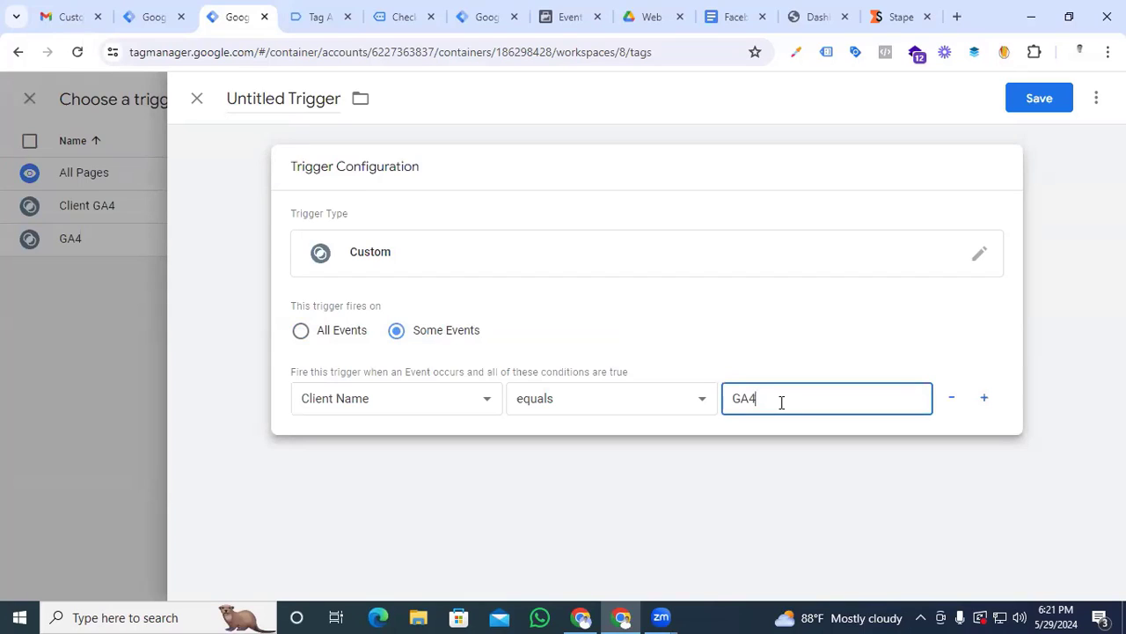
Name the trigger "GA4 Client Recieve" and save it to the tag
left_click(268, 101)
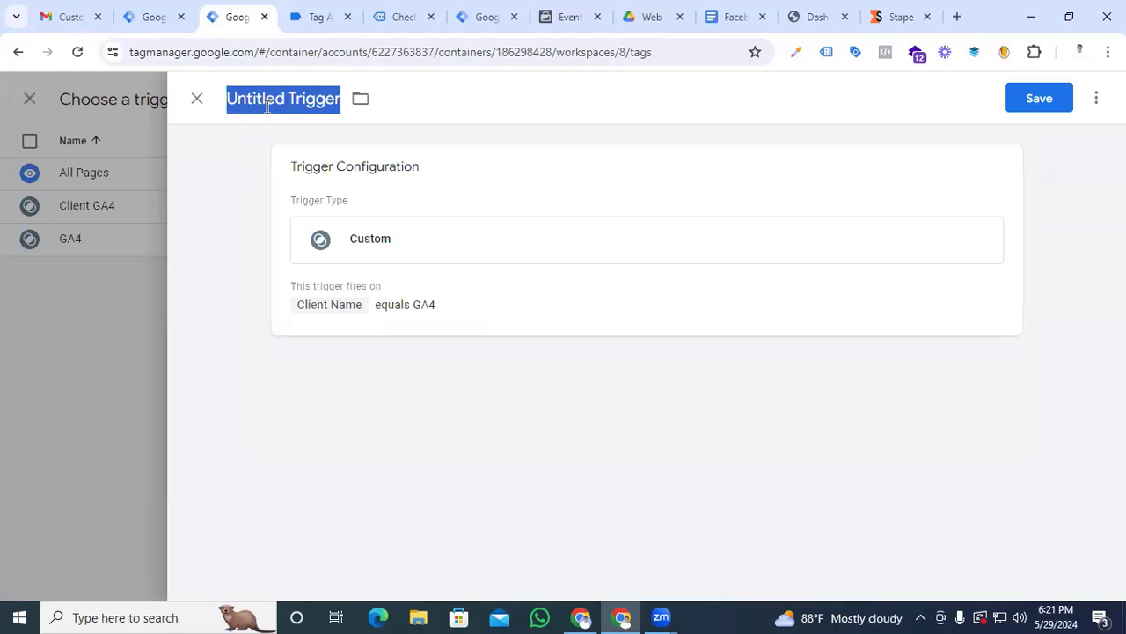
type("GA")
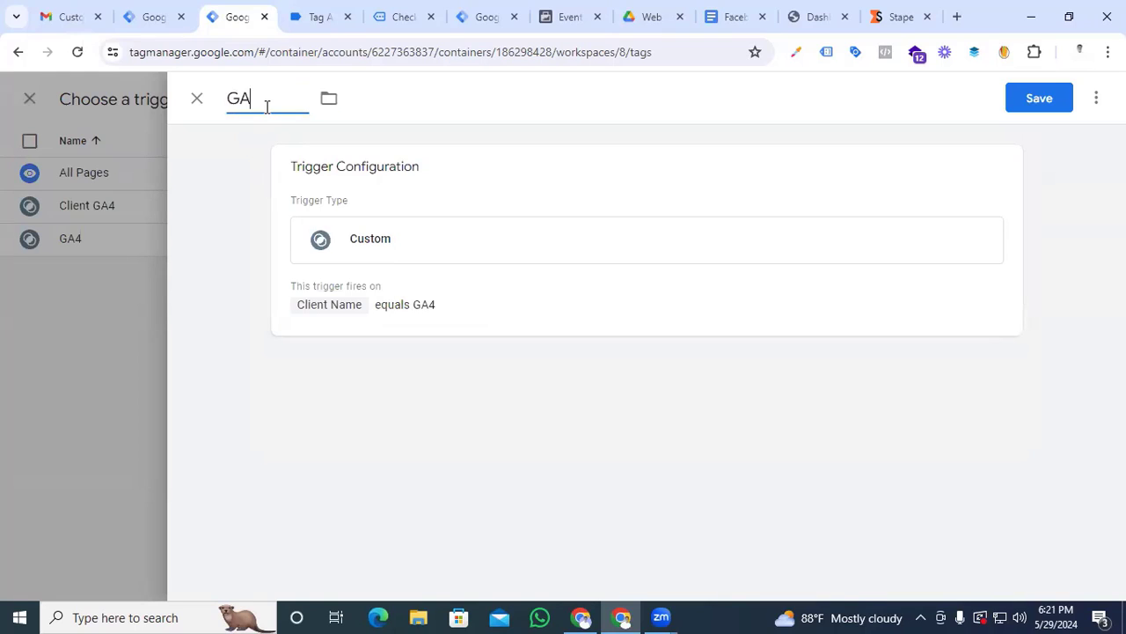
type("4 Client Recieve")
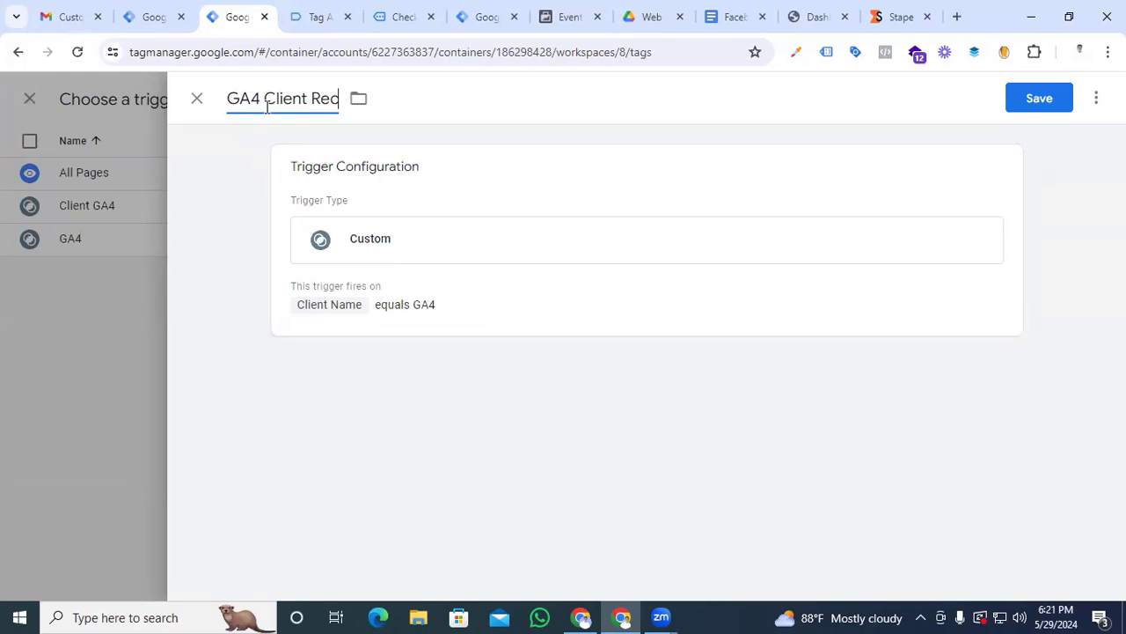
left_click(1036, 99)
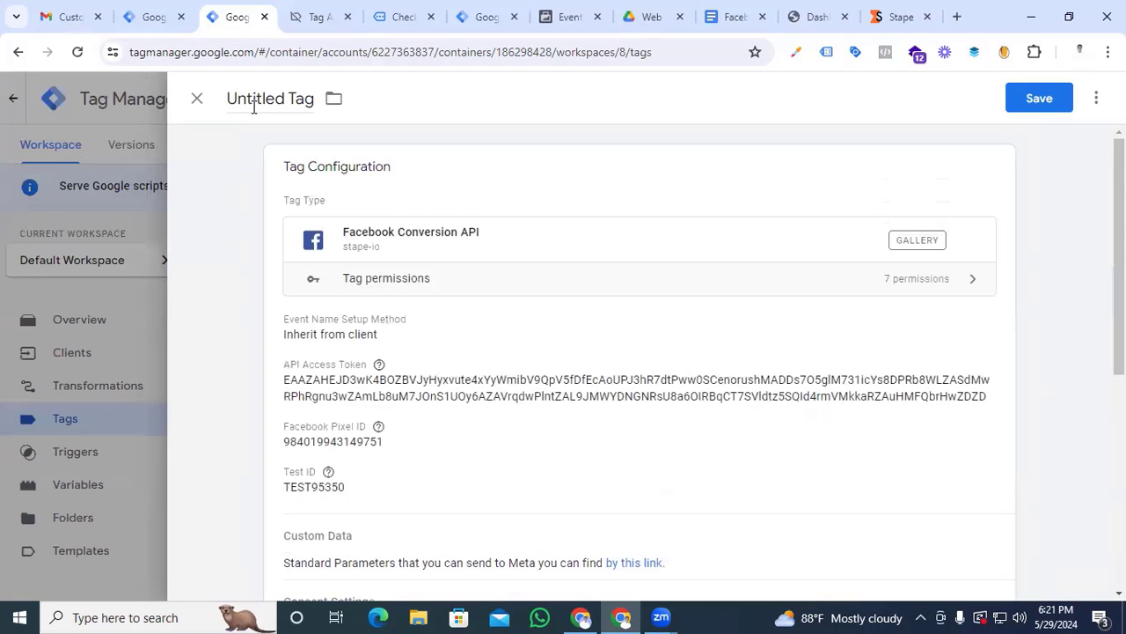
Name the tag "Facebook /Meta conversion api" and save it
left_click(261, 99)
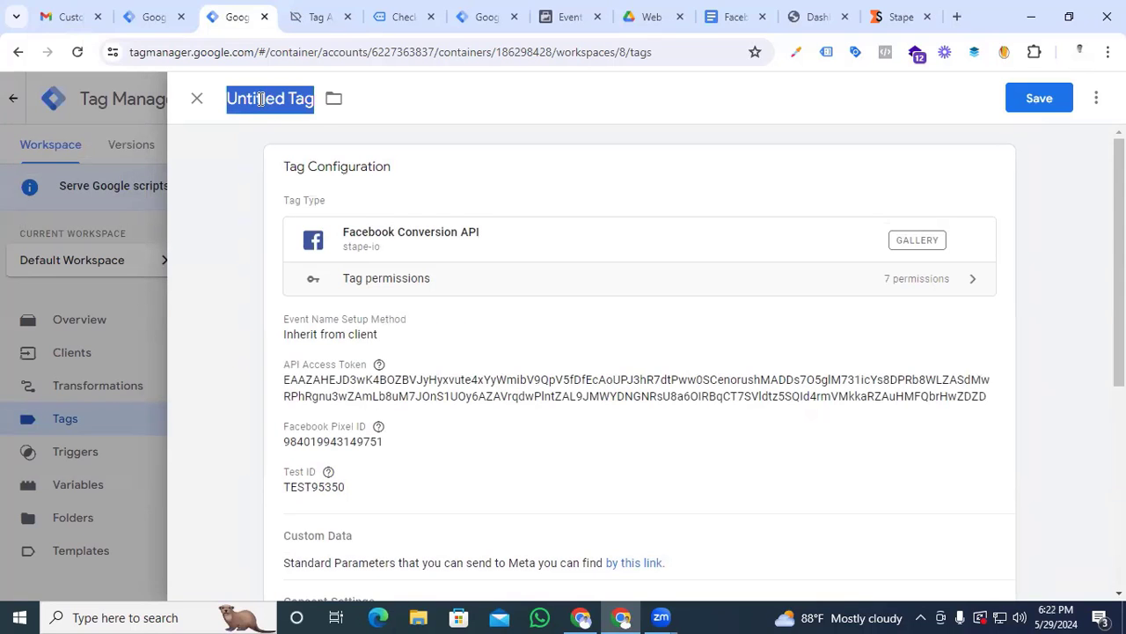
type("Facebook ")
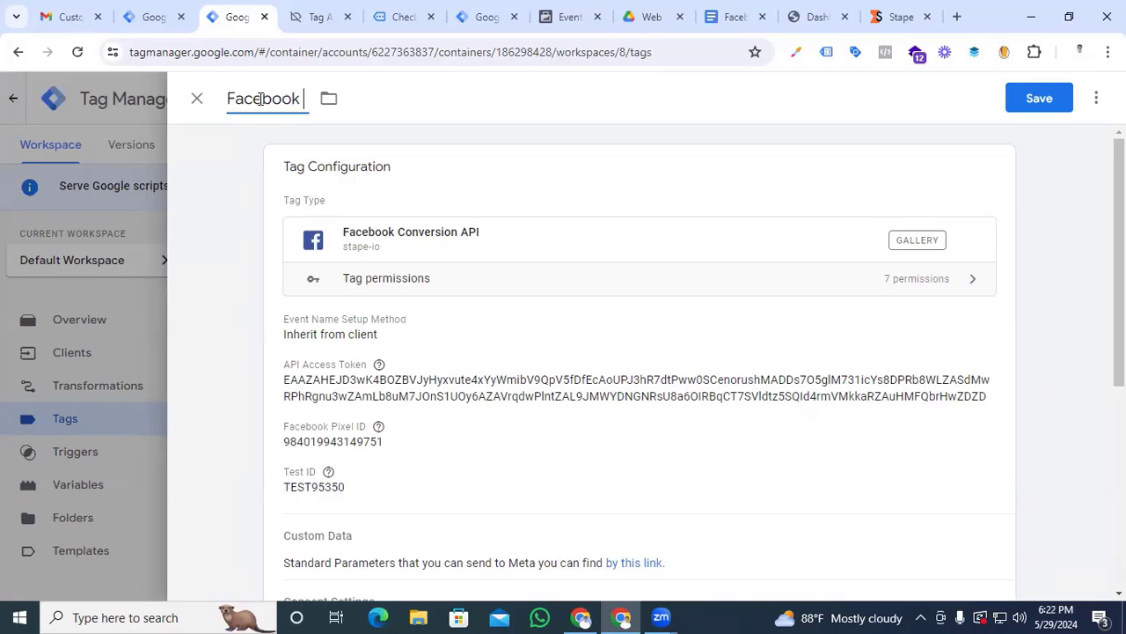
type("/Meta conversion")
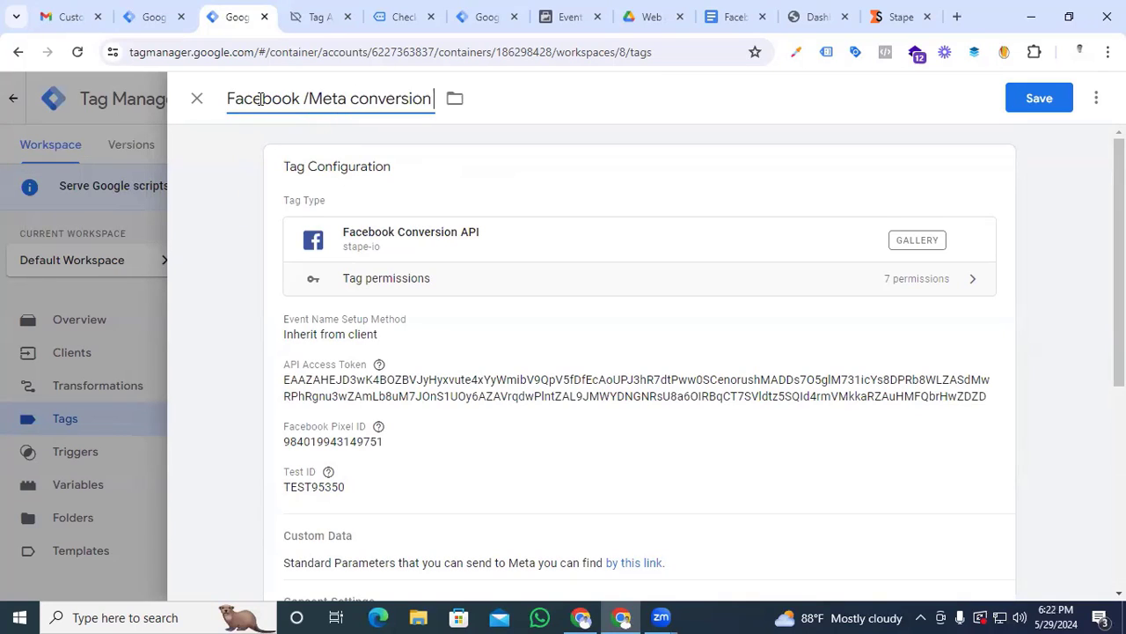
type(" api")
key("ctrl+s")
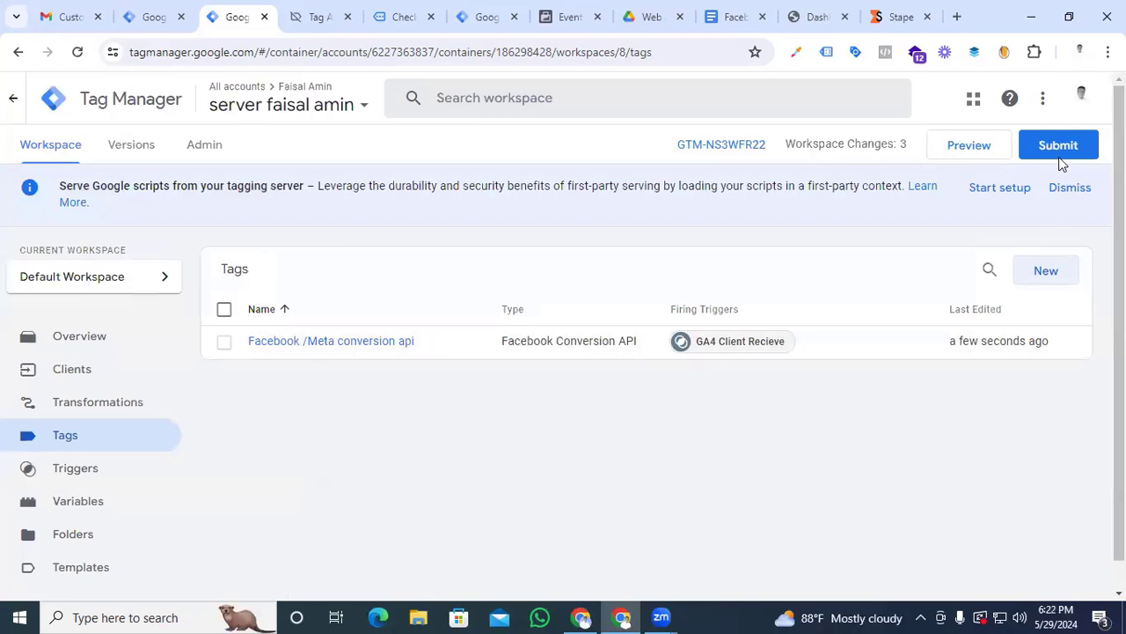
Publish the server container's workspace changes without a version name or description and switch to the web container
left_click(1060, 148)
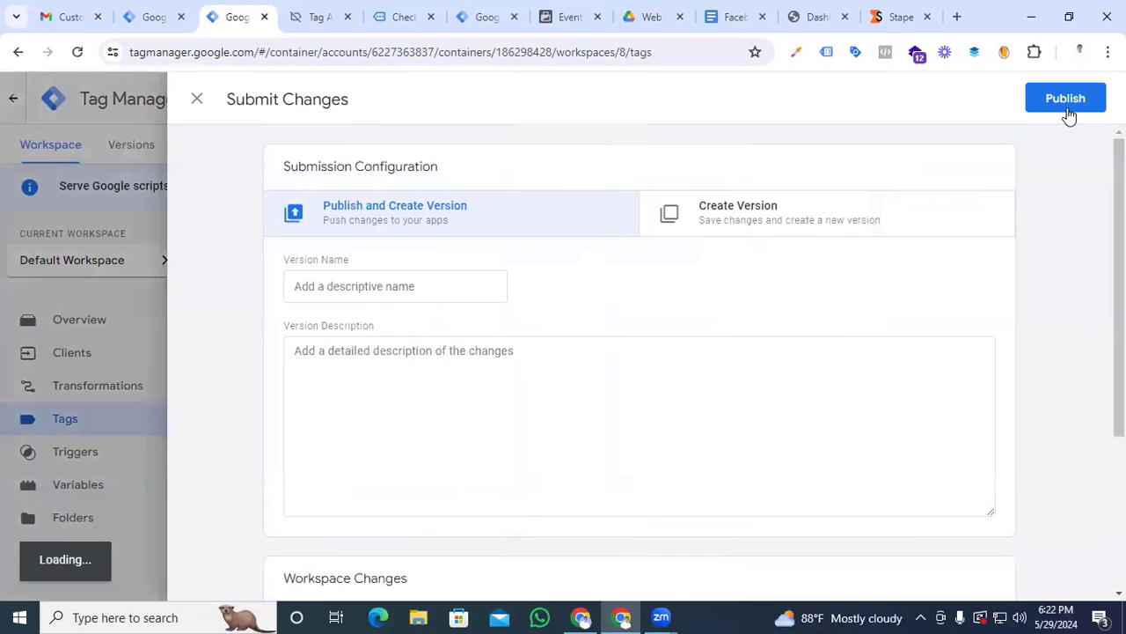
left_click(1067, 102)
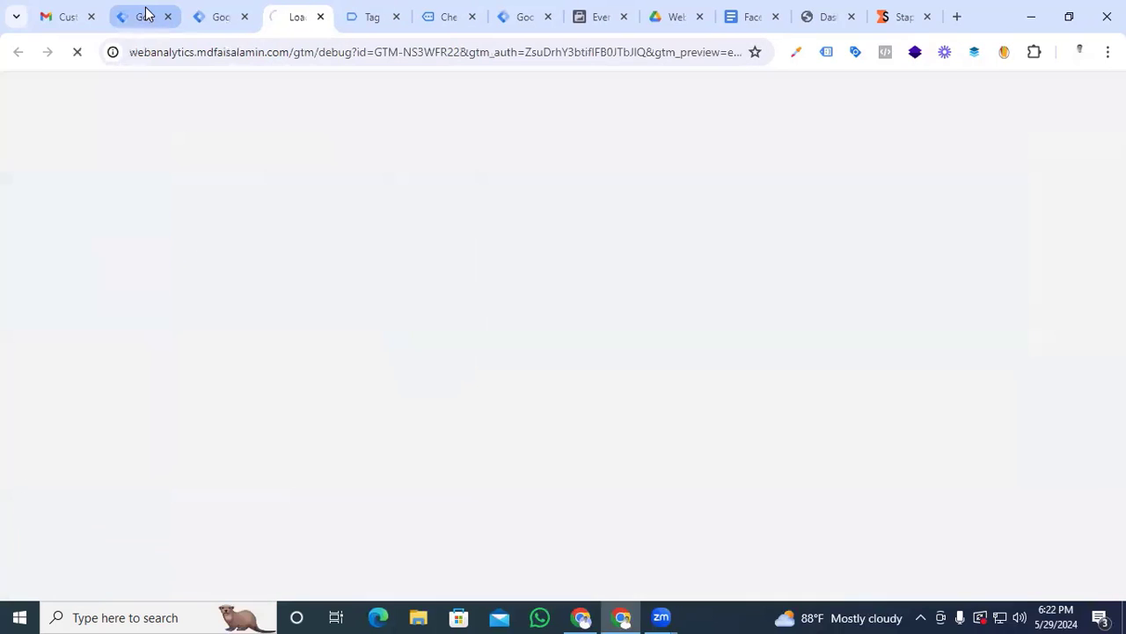
left_click(143, 16)
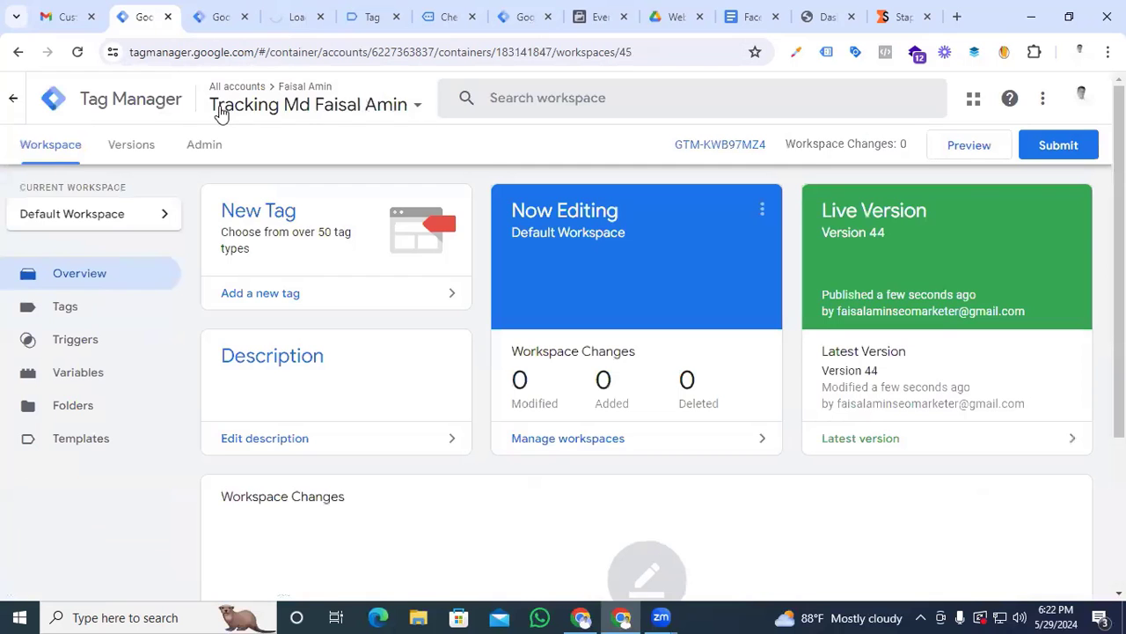
Start the web container's preview, finish connecting it to the website, and switch to the connected store page
left_click(968, 146)
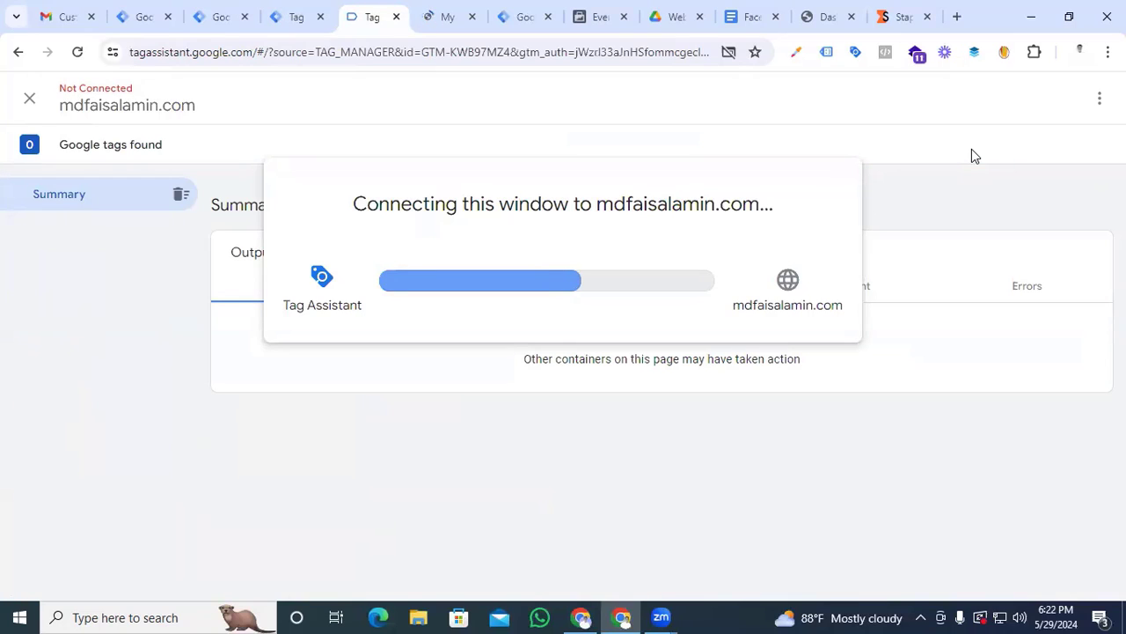
left_click(565, 386)
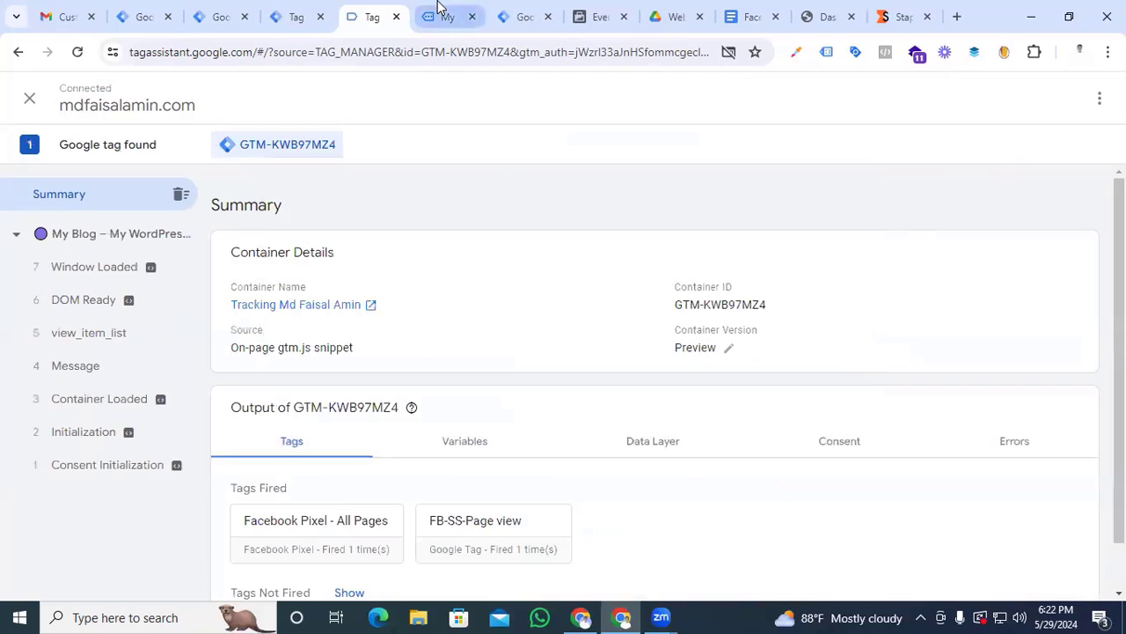
left_click(437, 7)
Open the Kryo X26 MTB – Model Y and Model Z products from New Arrivales in separate browser tabs
scroll(545, 313, "down", 4)
scroll(454, 386, "down", 3)
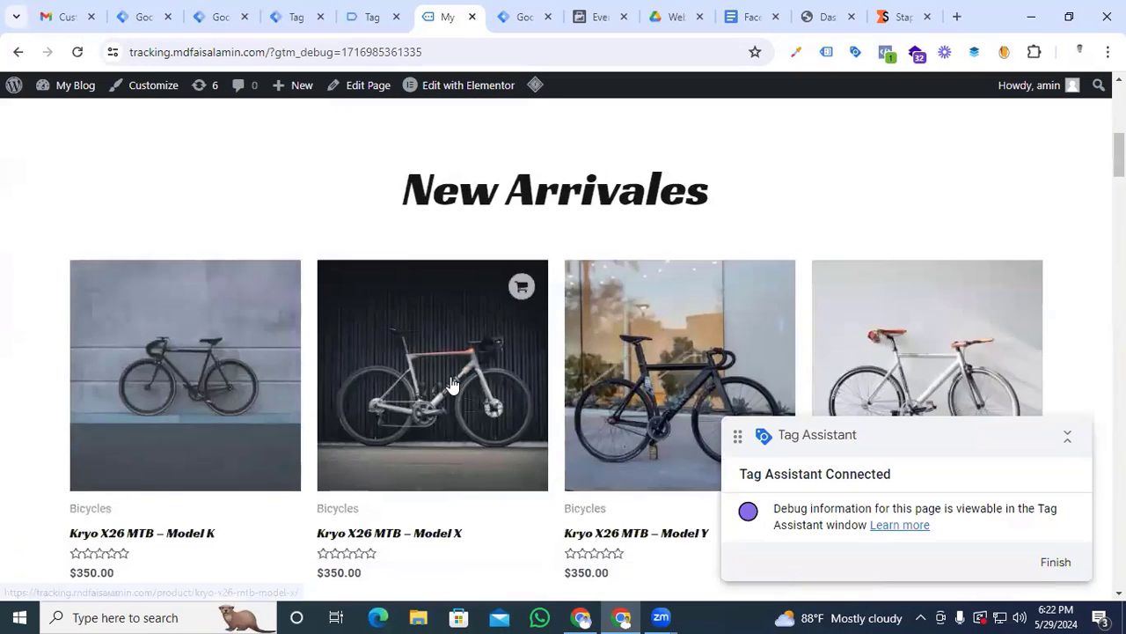
scroll(451, 382, "down", 4)
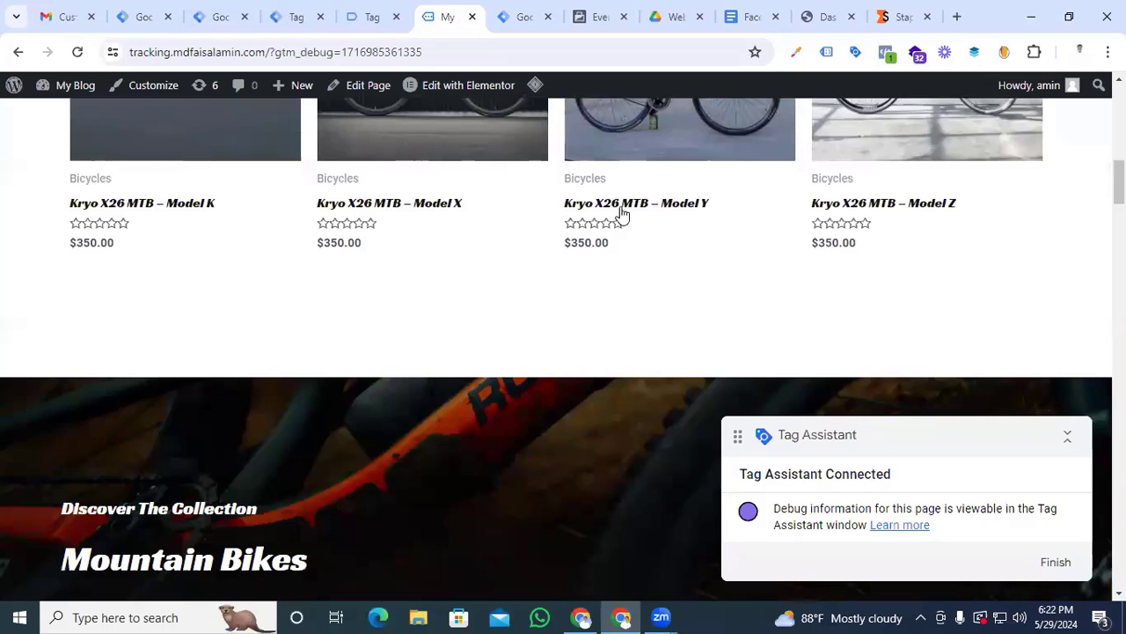
left_click(621, 212, "ctrl")
left_click(824, 204, "ctrl")
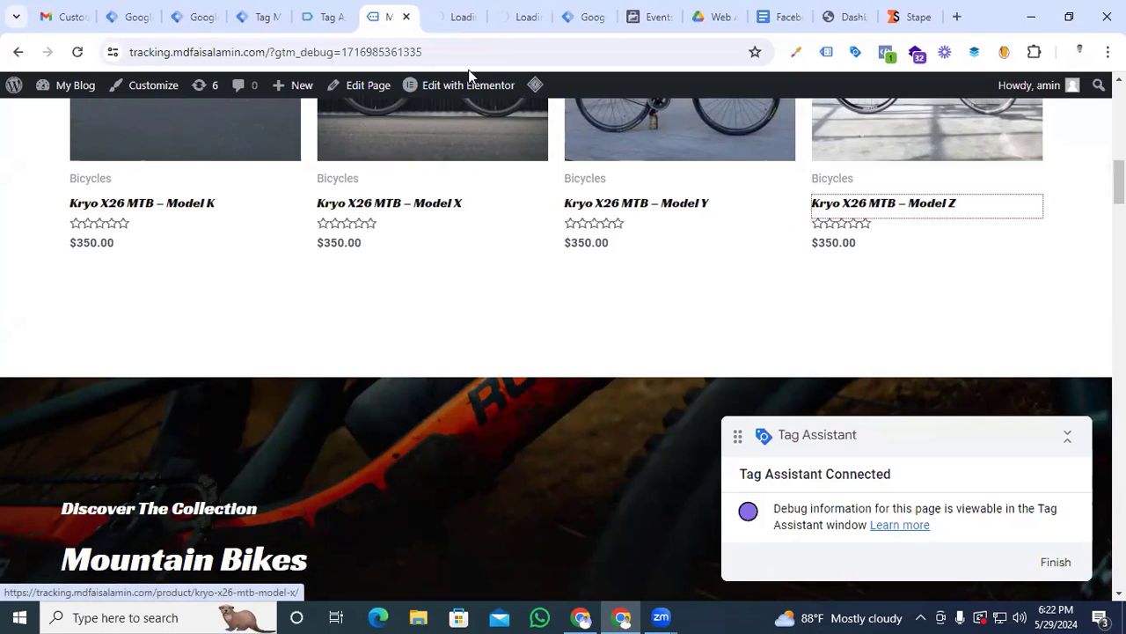
Add one Kryo X26 MTB – Model Y and one Model Z to the cart from their product pages
left_click(459, 10)
scroll(646, 345, "down", 4)
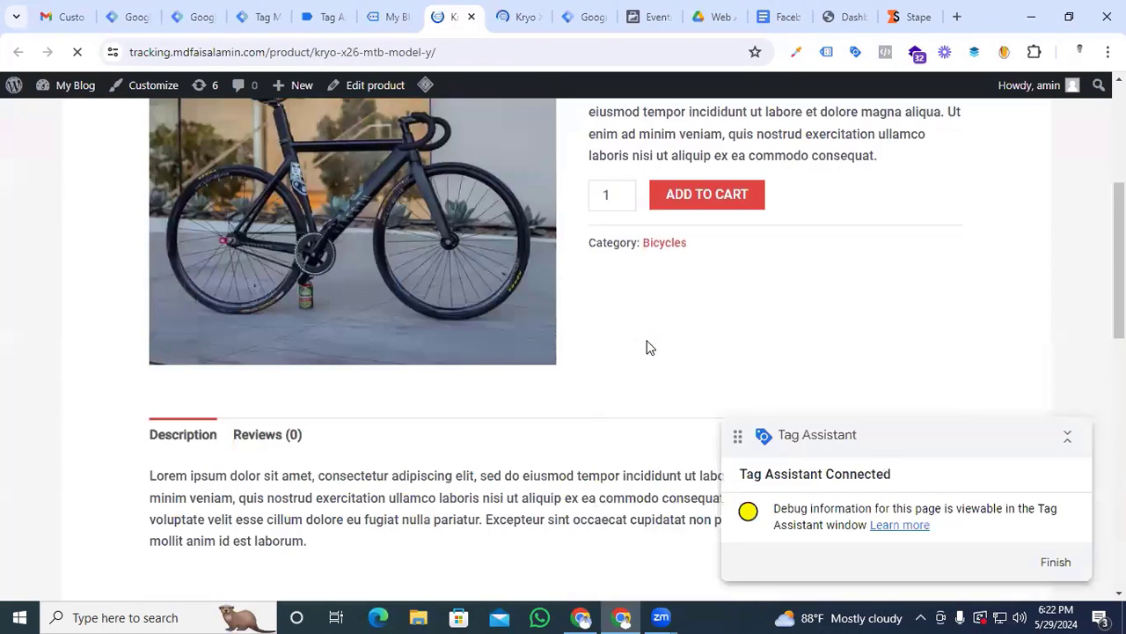
scroll(646, 347, "up", 1)
left_click(722, 284)
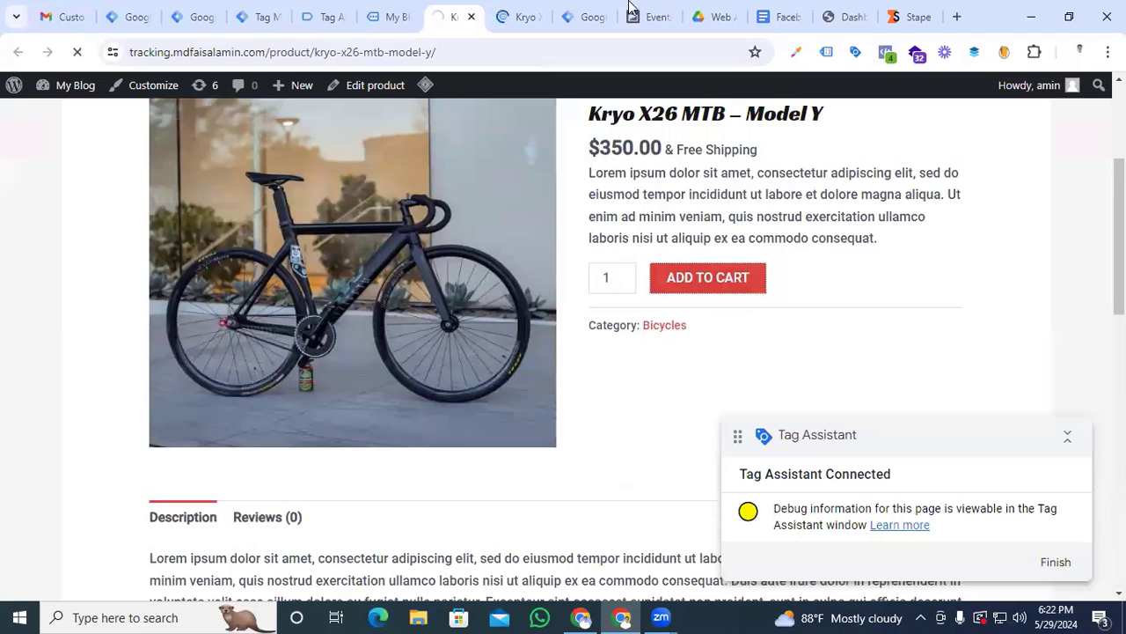
left_click(519, 16)
scroll(698, 295, "down", 3)
left_click(706, 277)
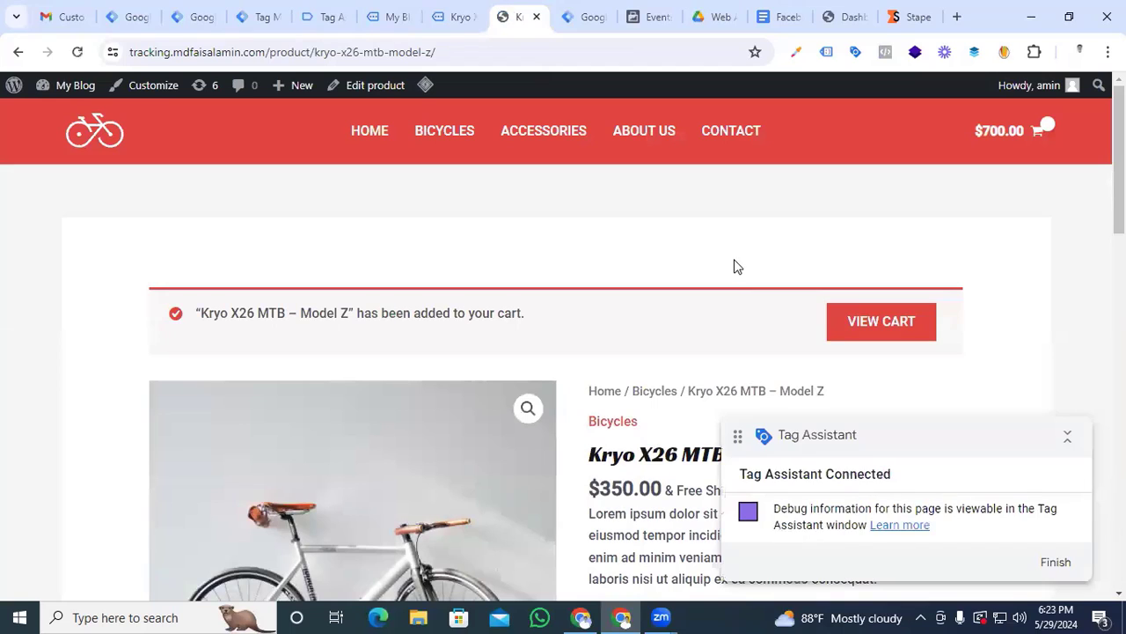
Inspect the ViewContent and PageView event details for the Model Z page in Meta Pixel Helper
left_click(886, 52)
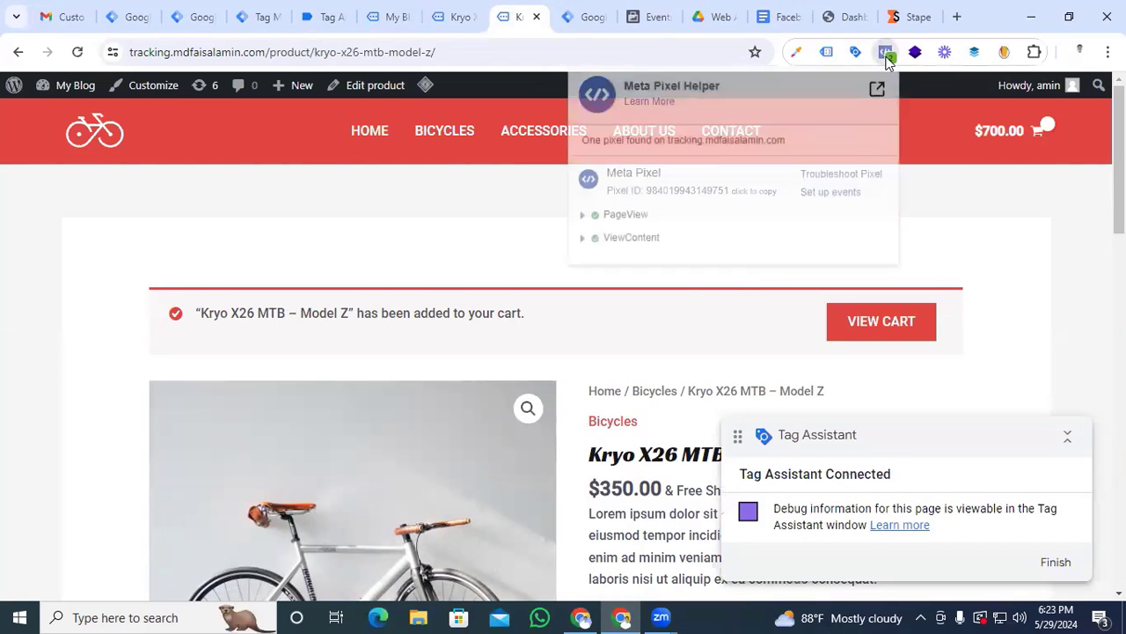
left_click(582, 239)
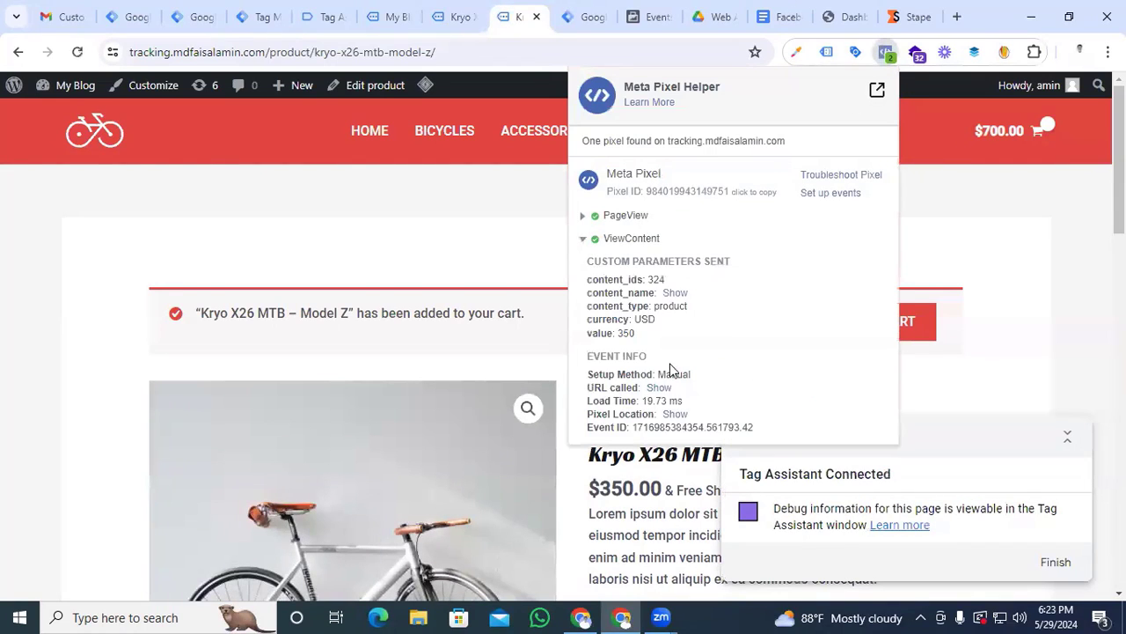
left_click(583, 216)
left_click(550, 236)
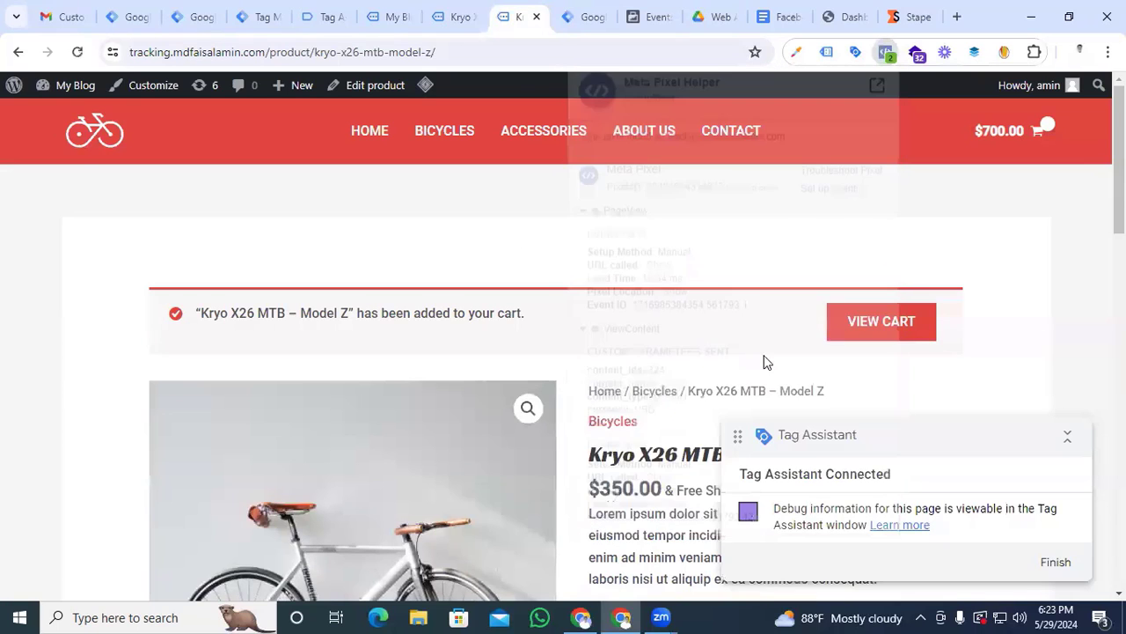
Open the store's shopping cart and proceed to checkout with the two bikes
scroll(766, 362, "down", 3)
left_click(762, 368)
scroll(764, 362, "down", 3)
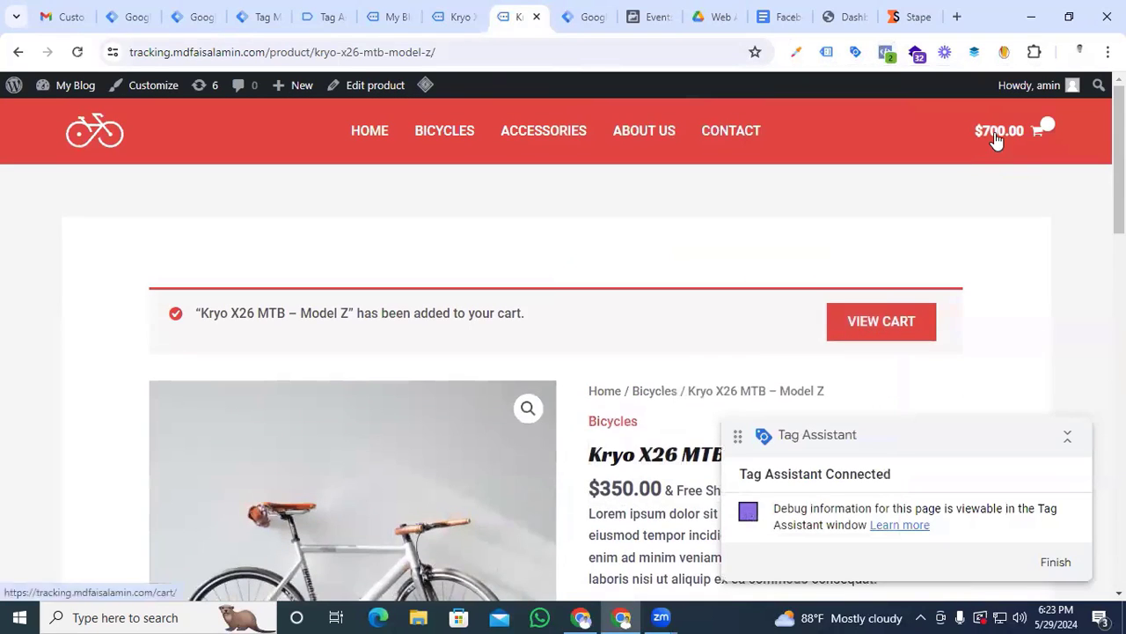
left_click(995, 141)
left_click_drag(978, 446, 472, 467)
left_click(934, 560)
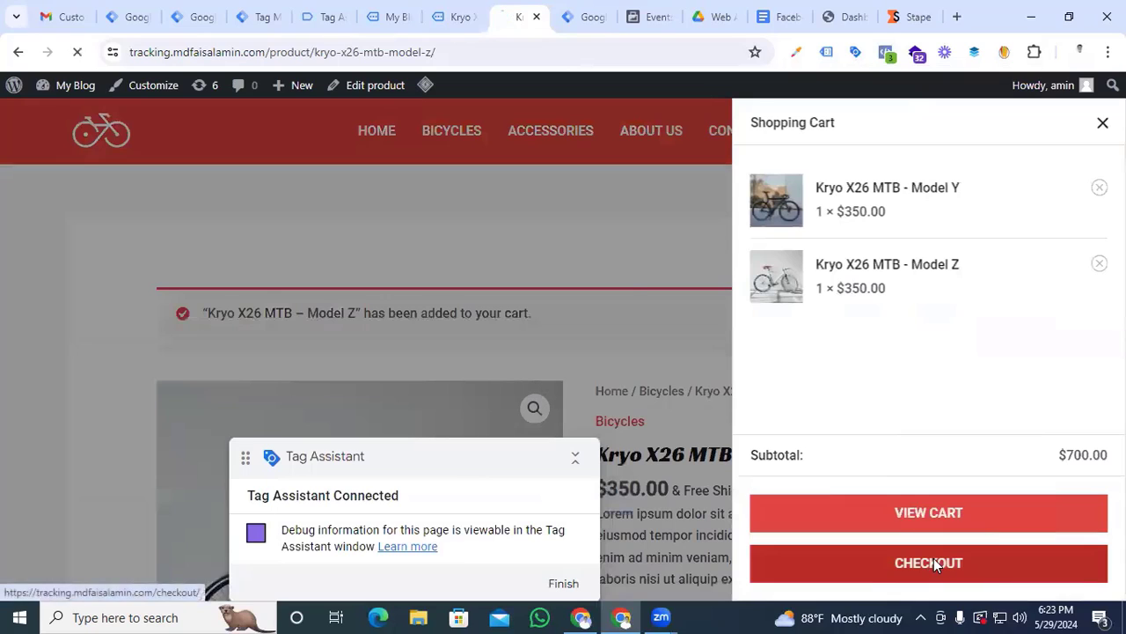
Inspect the InitiateCheckout event's parameters on the checkout page in Meta Pixel Helper
left_click(885, 52)
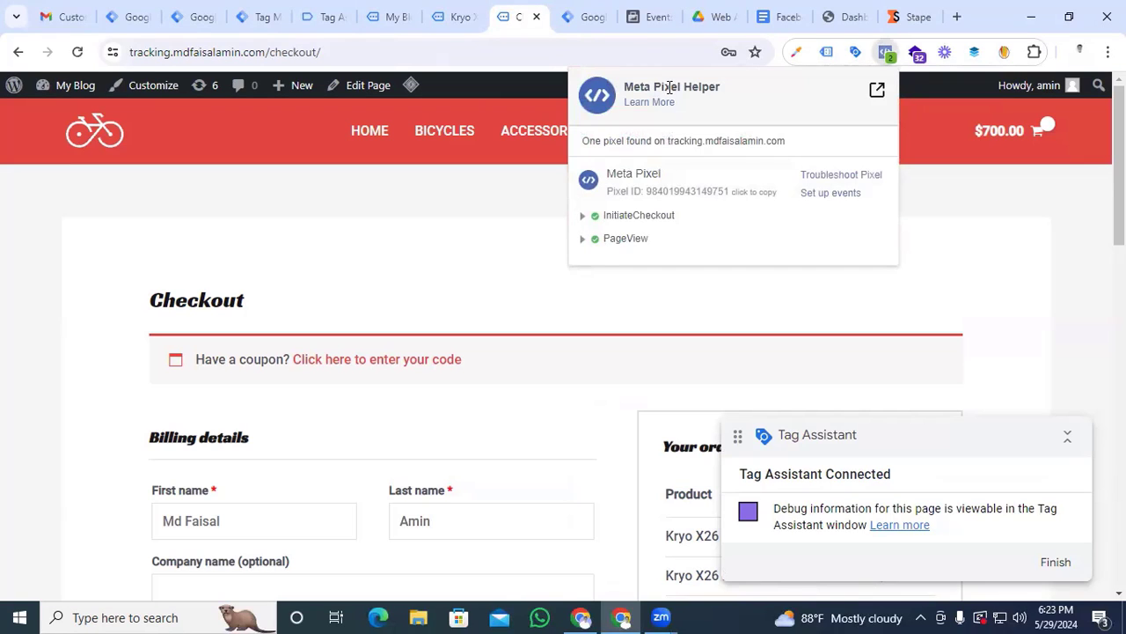
left_click(583, 216)
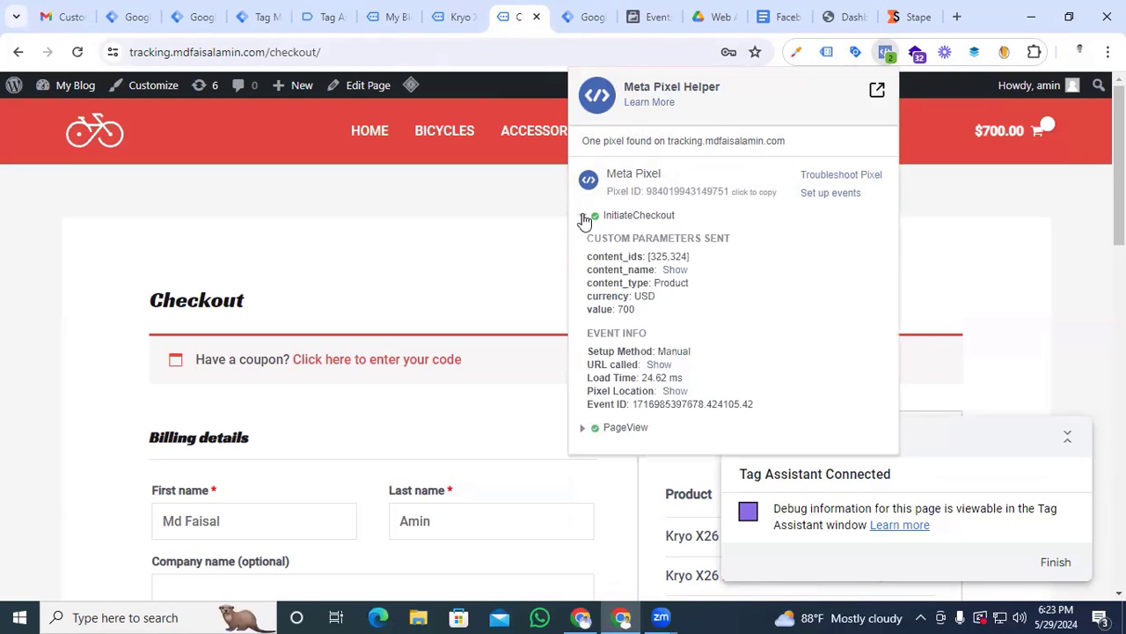
left_click(513, 266)
Review the prefilled billing details and place the test order with cash on delivery
scroll(513, 268, "down", 9)
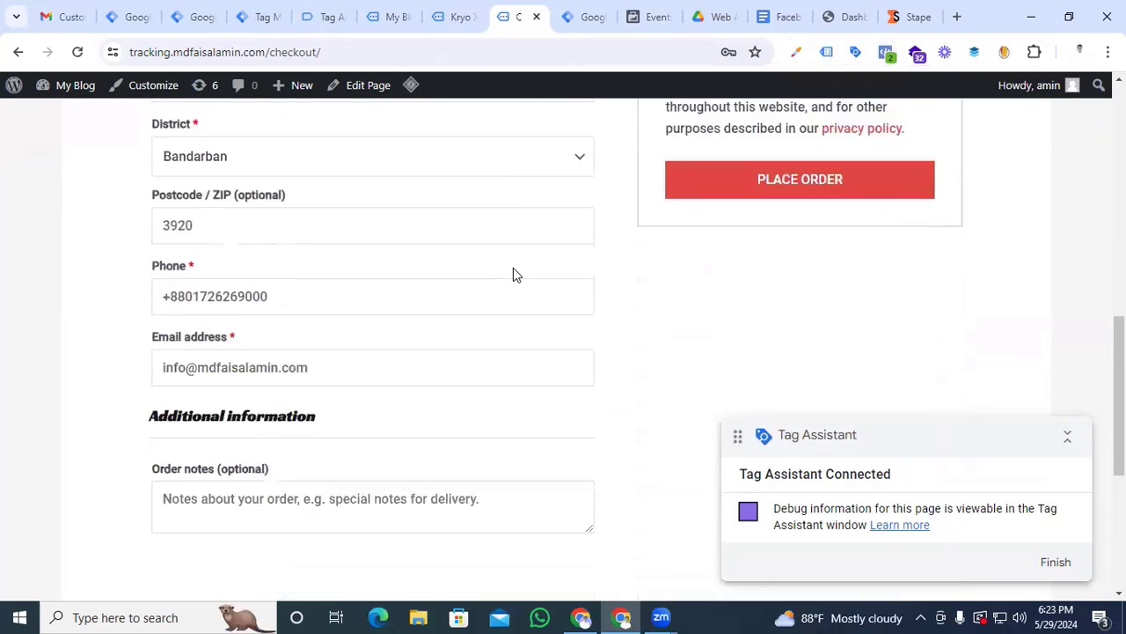
scroll(506, 278, "down", 2)
scroll(500, 290, "up", 9)
scroll(75, 376, "down", 4)
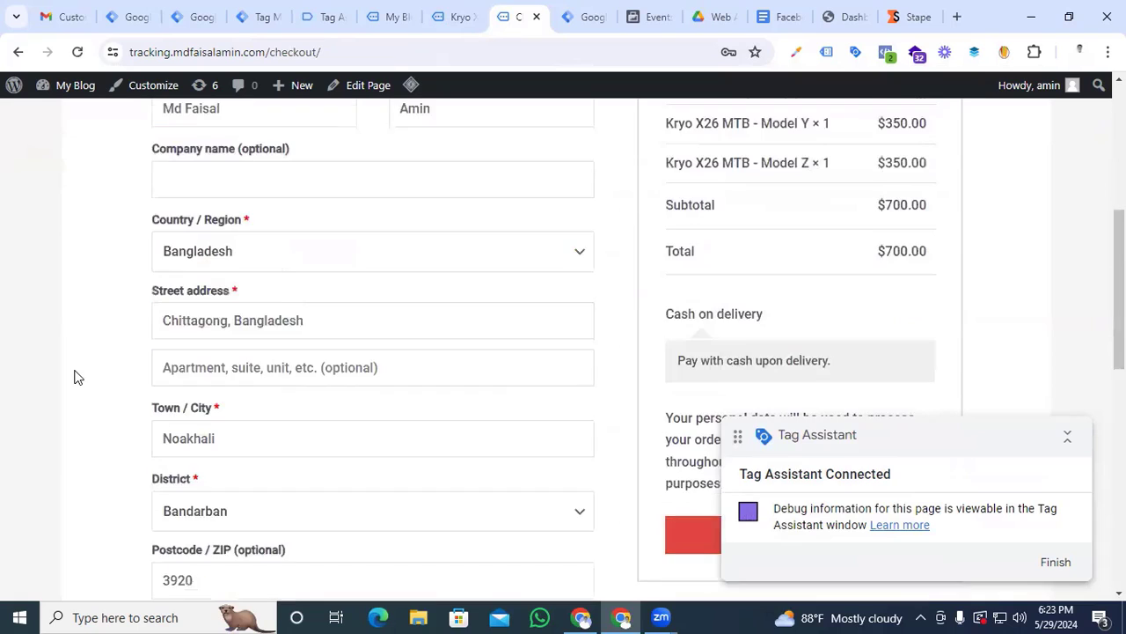
scroll(75, 377, "down", 7)
scroll(75, 376, "up", 6)
scroll(74, 377, "down", 2)
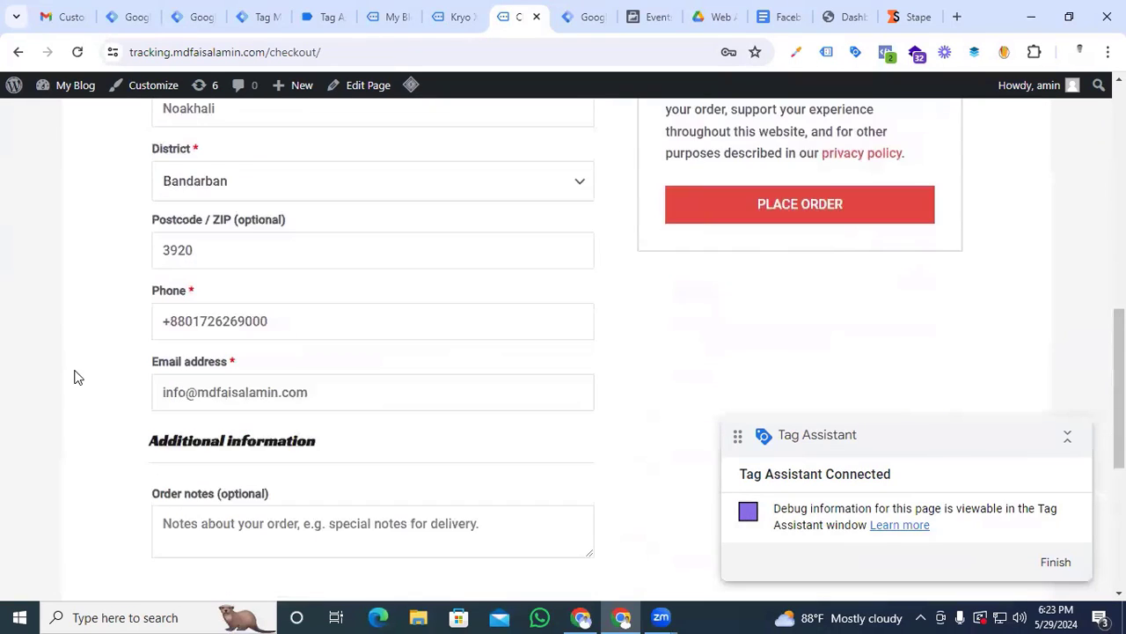
scroll(721, 319, "up", 2)
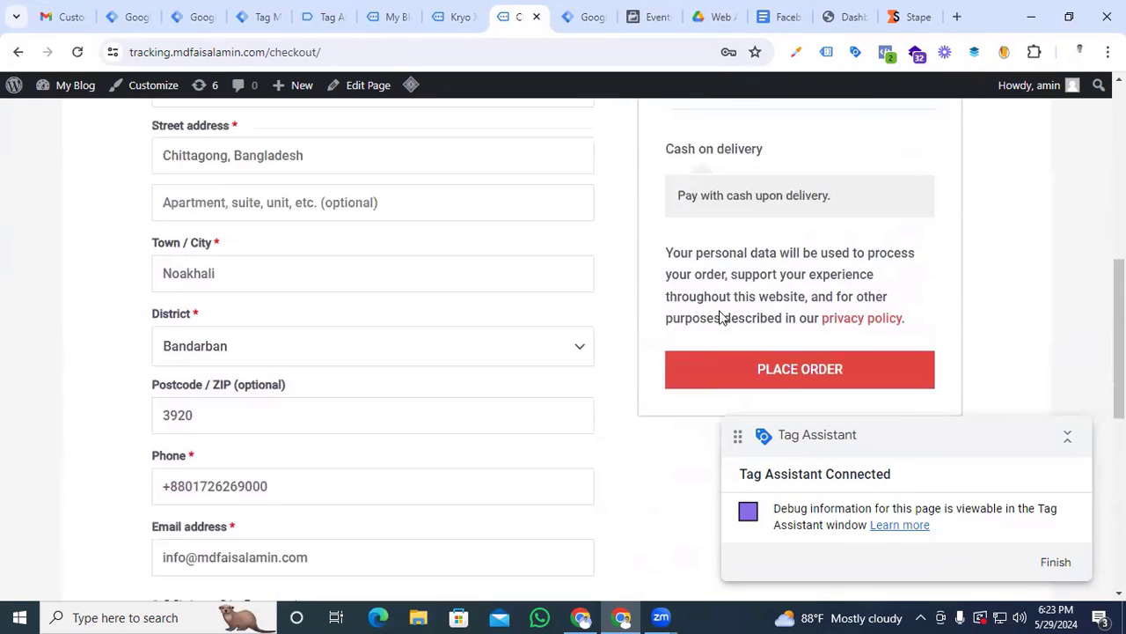
left_click(797, 371)
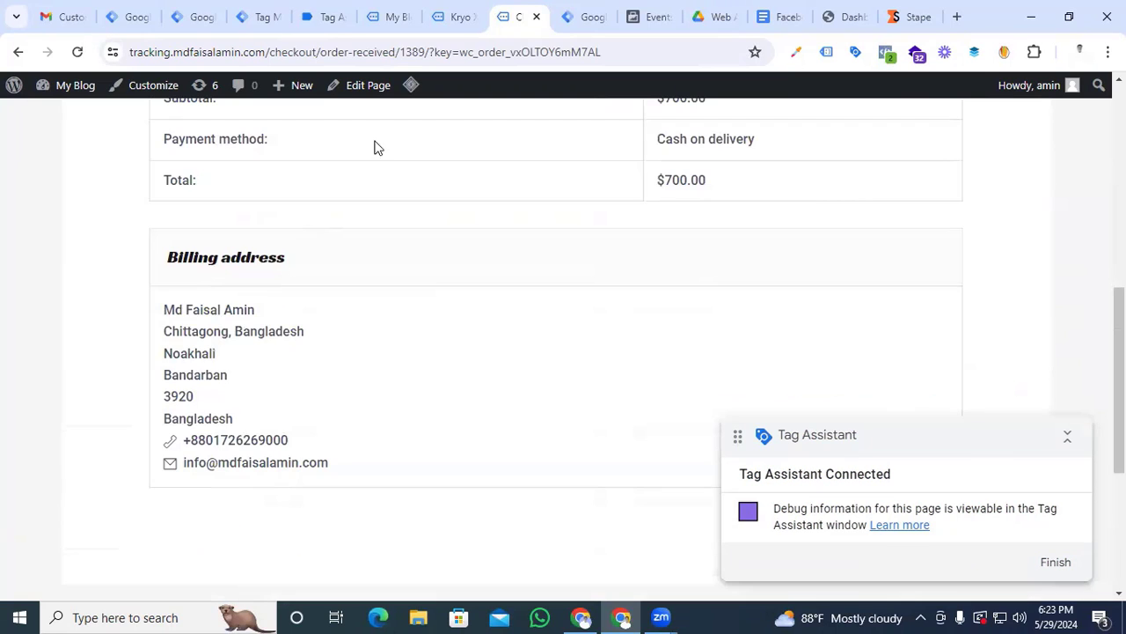
Switch to Tag Assistant and review the fired tags in the web container's summary
left_click(330, 16)
scroll(525, 387, "down", 2)
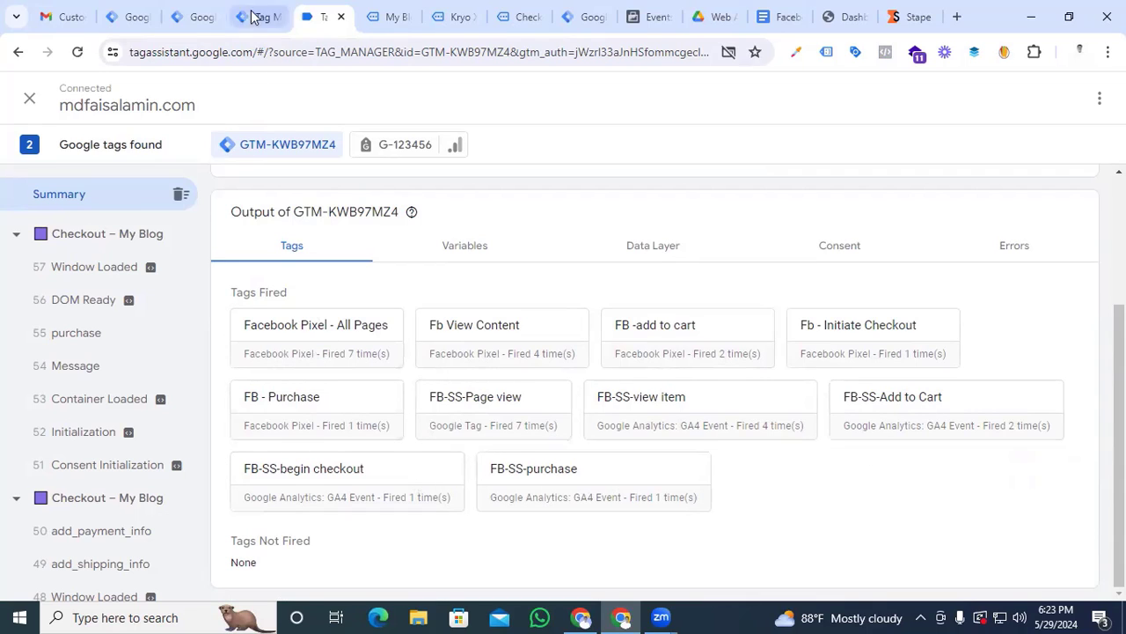
In the server container's preview, inspect the Facebook /Meta conversion api tag's details for the purchase event
left_click(193, 17)
left_click(243, 17)
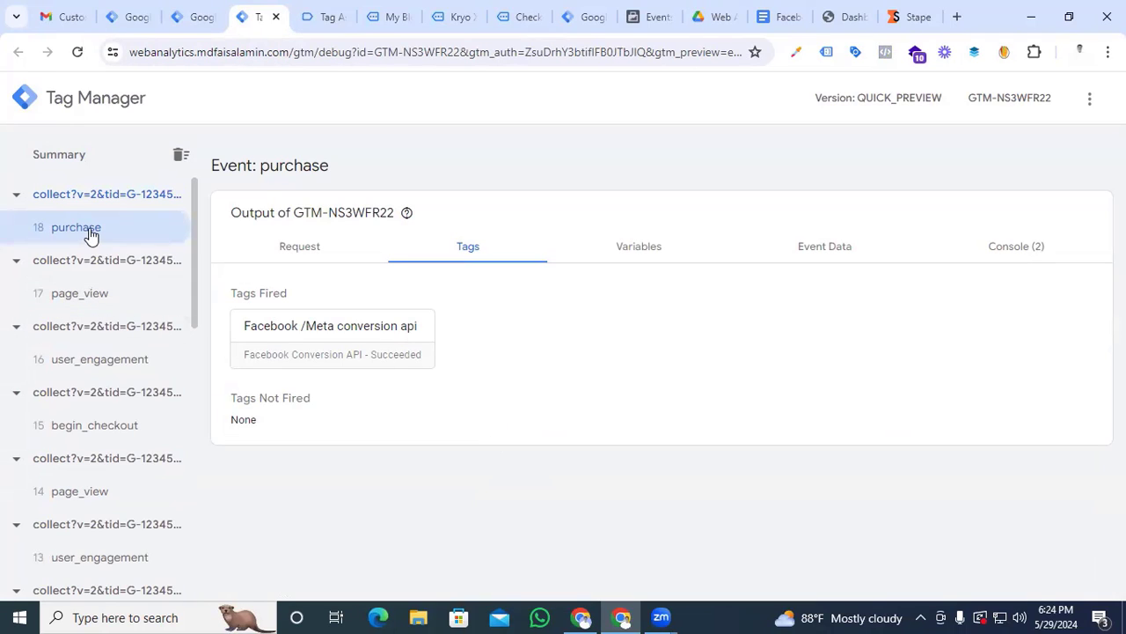
left_click(306, 341)
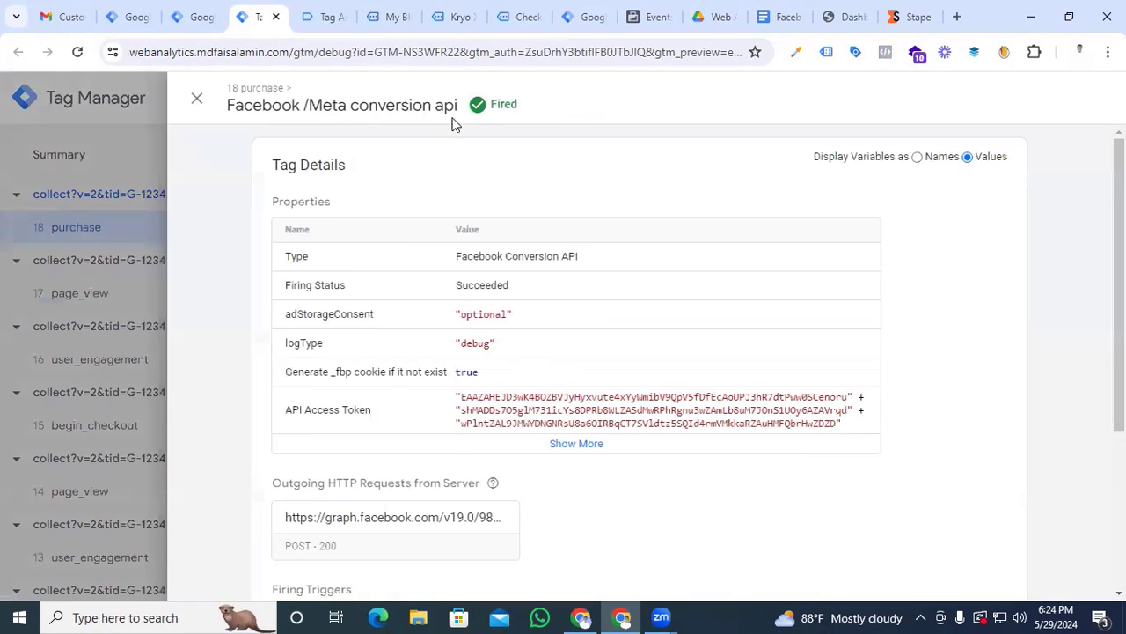
left_click(196, 98)
Check the Facebook /Meta conversion api tag on the begin_checkout, page_view and view_item events, viewing its details for view_item
left_click(92, 431)
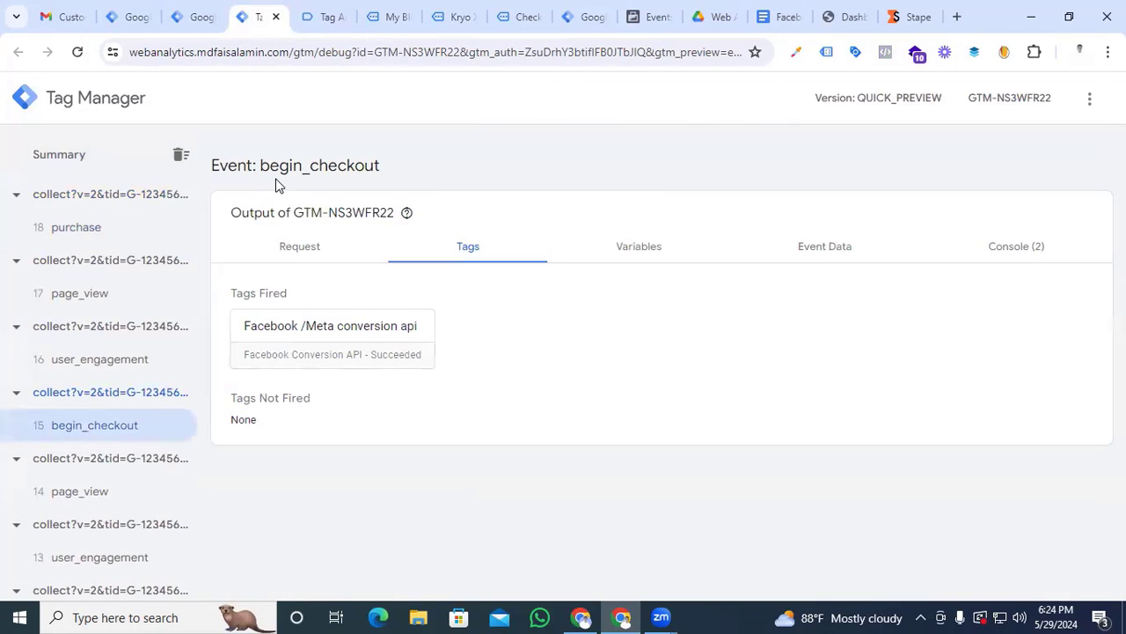
left_click(108, 503)
scroll(106, 505, "down", 1)
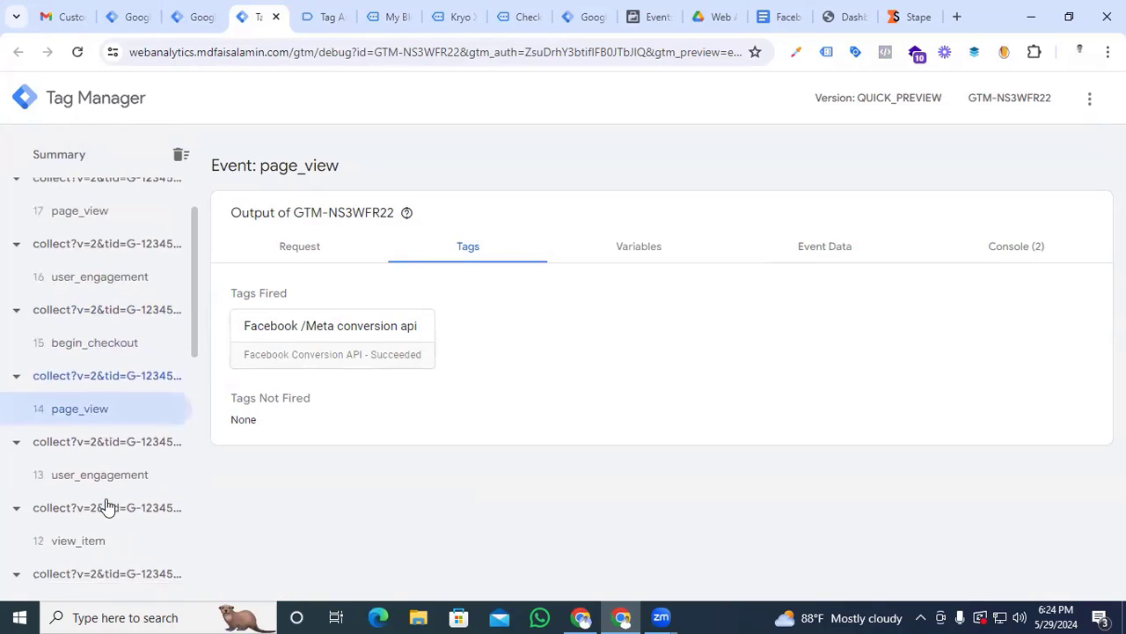
left_click(96, 541)
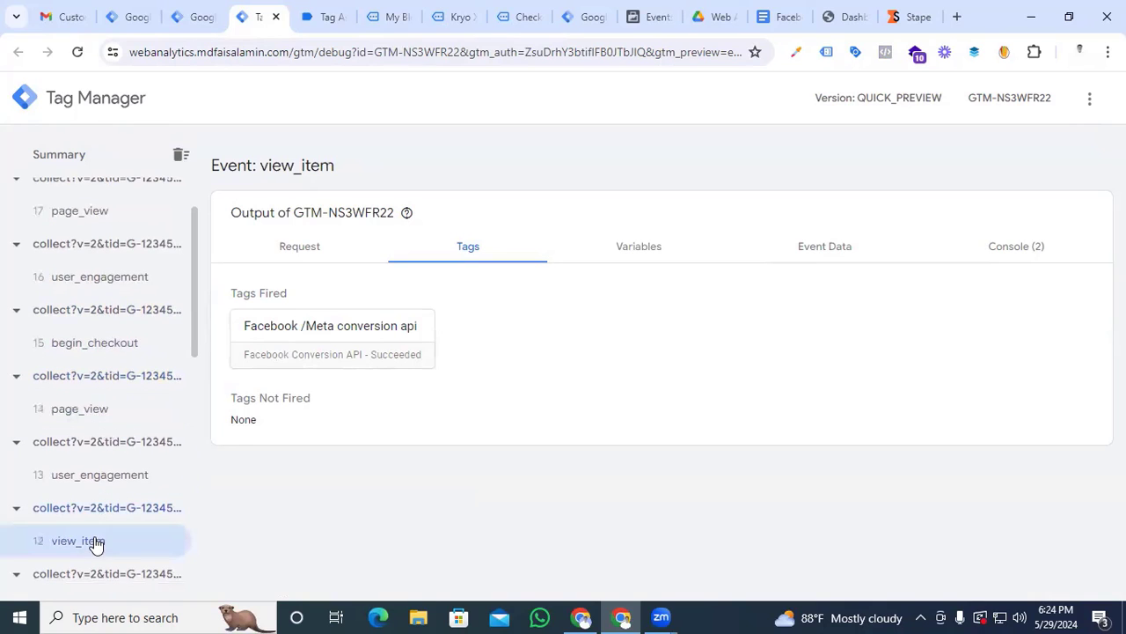
left_click(319, 338)
left_click(196, 98)
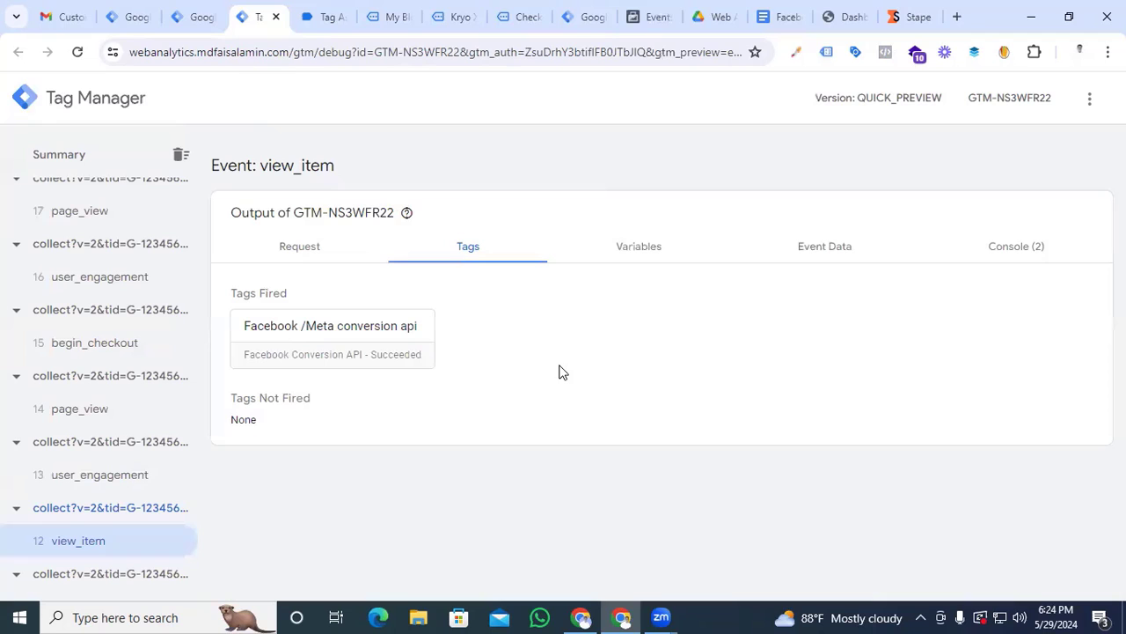
Switch to Meta Events Manager's test events and compare the browser and server entries for the purchase, checkout, cart and content events
left_click(647, 18)
scroll(586, 312, "down", 3)
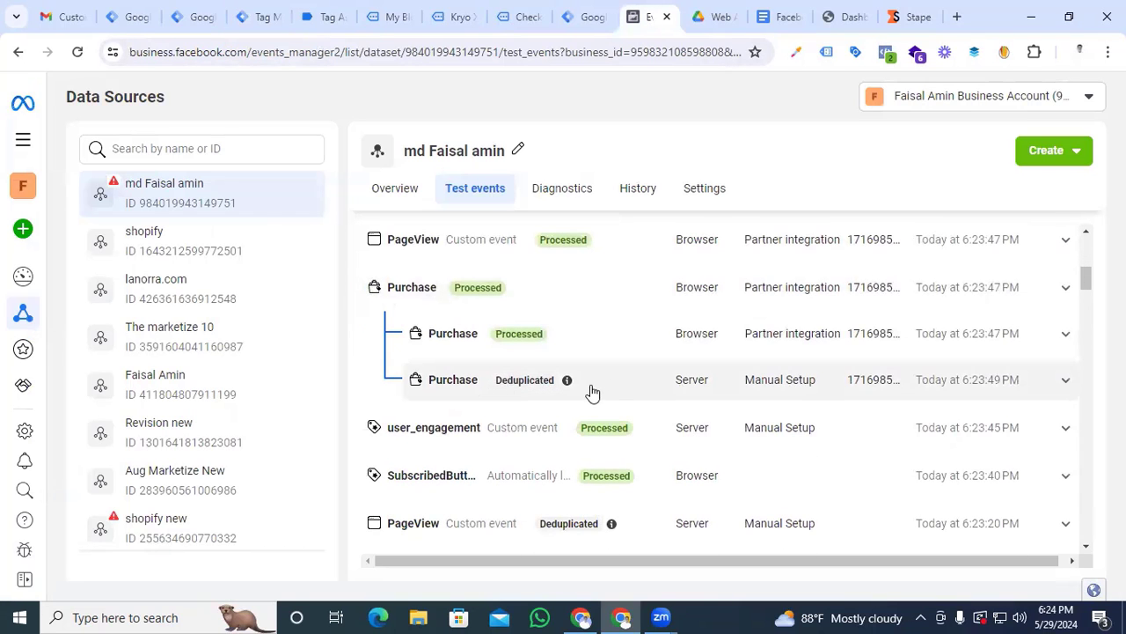
scroll(659, 397, "up", 1)
scroll(660, 404, "down", 1)
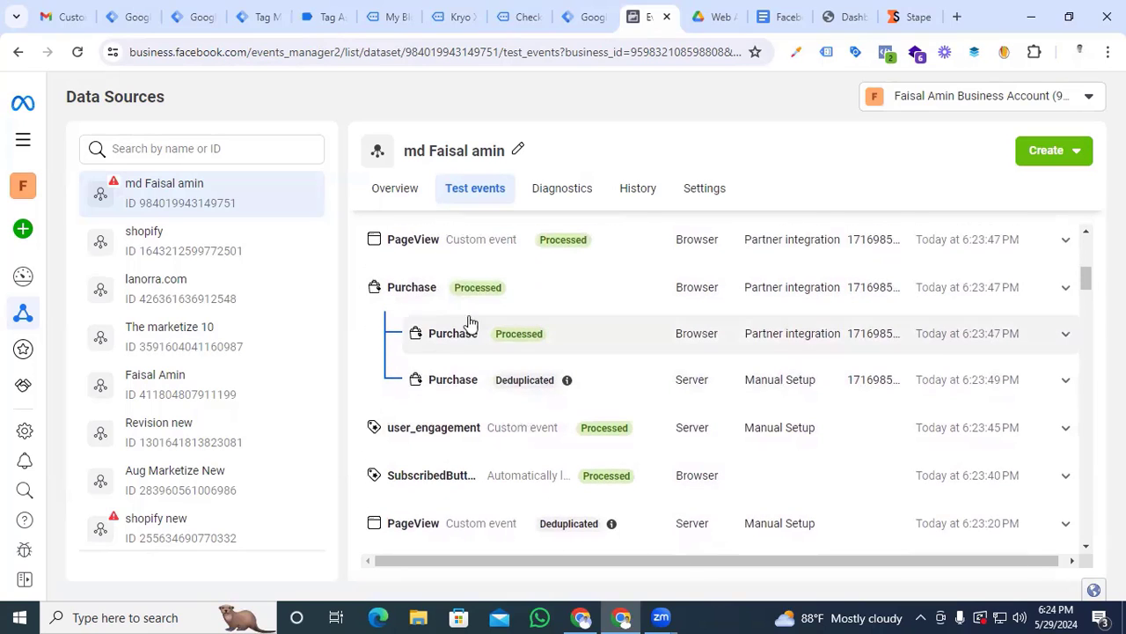
scroll(551, 332, "down", 3)
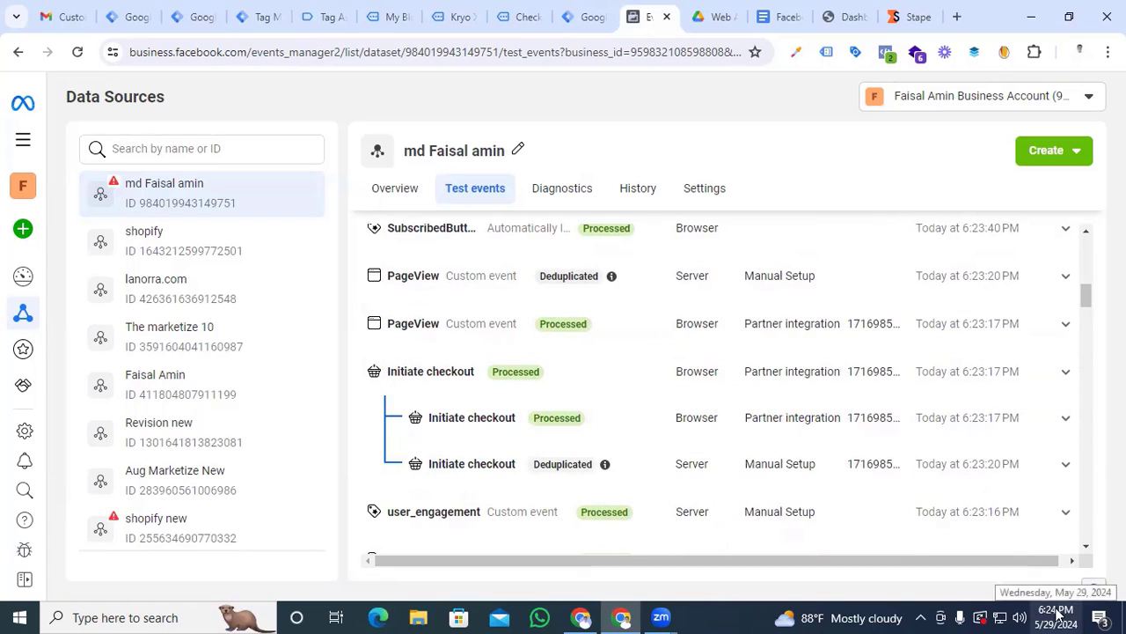
scroll(925, 447, "up", 2)
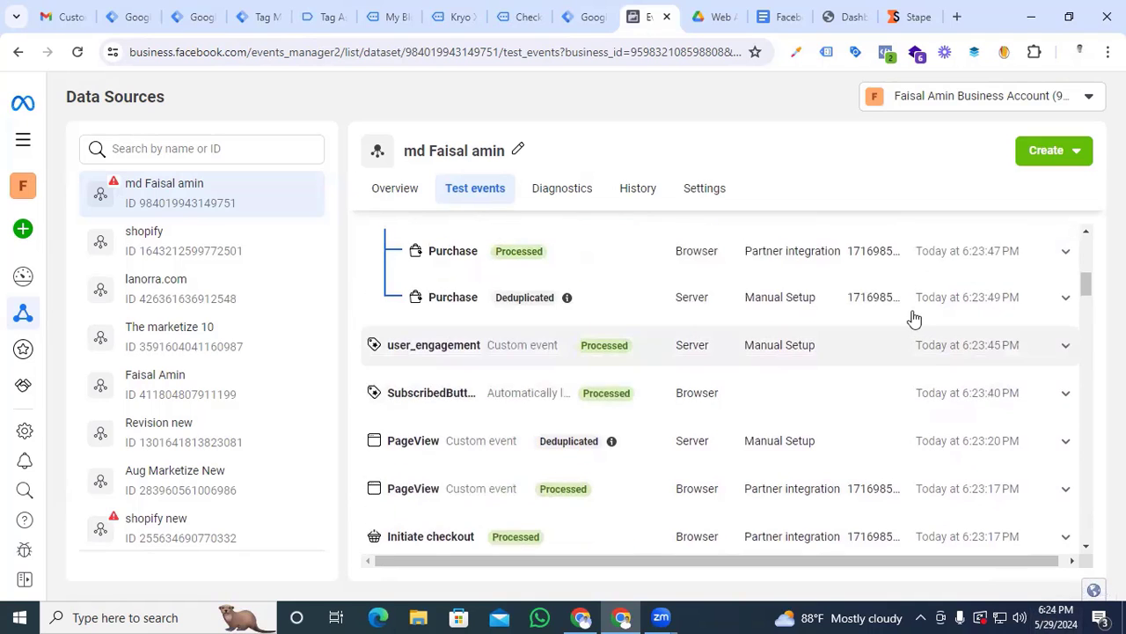
scroll(915, 319, "up", 1)
scroll(702, 364, "down", 7)
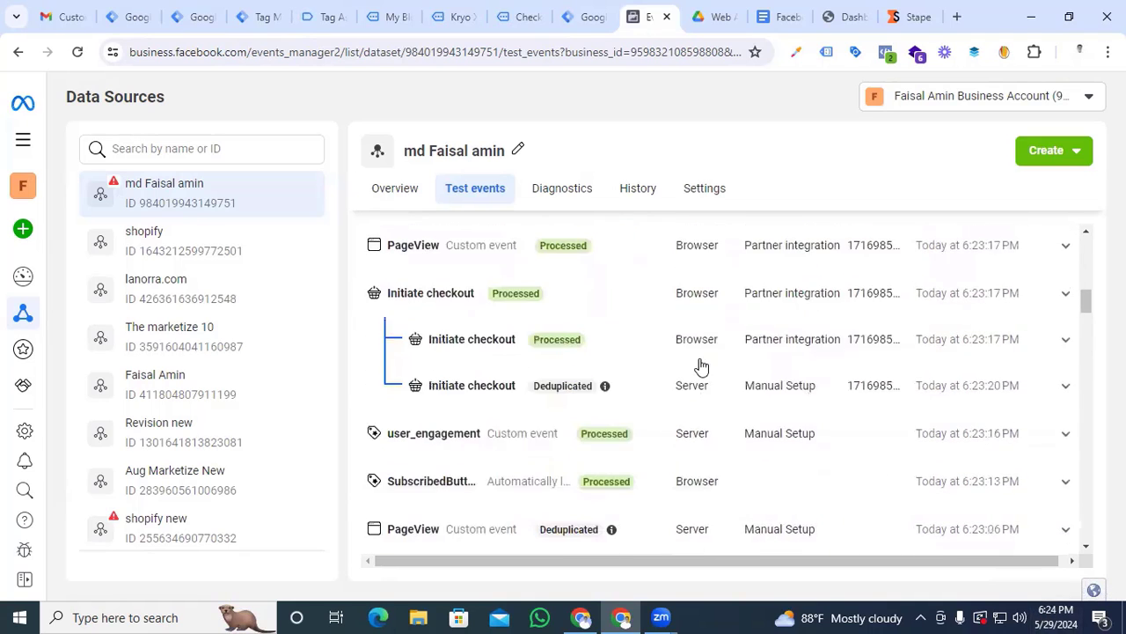
scroll(701, 367, "down", 7)
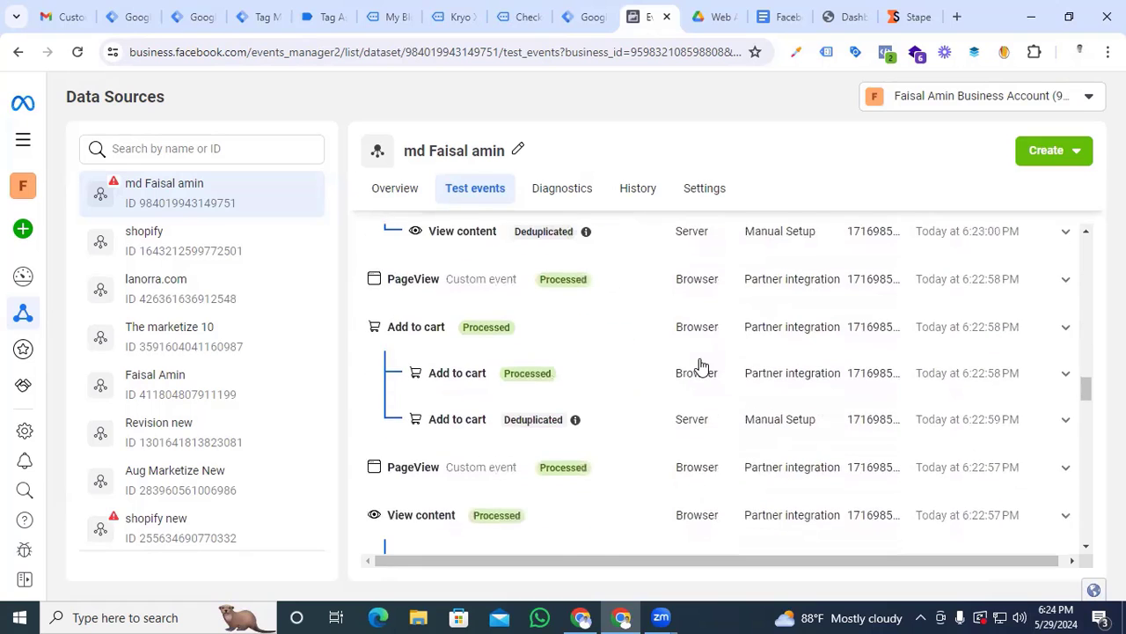
scroll(702, 366, "up", 6)
scroll(701, 366, "up", 6)
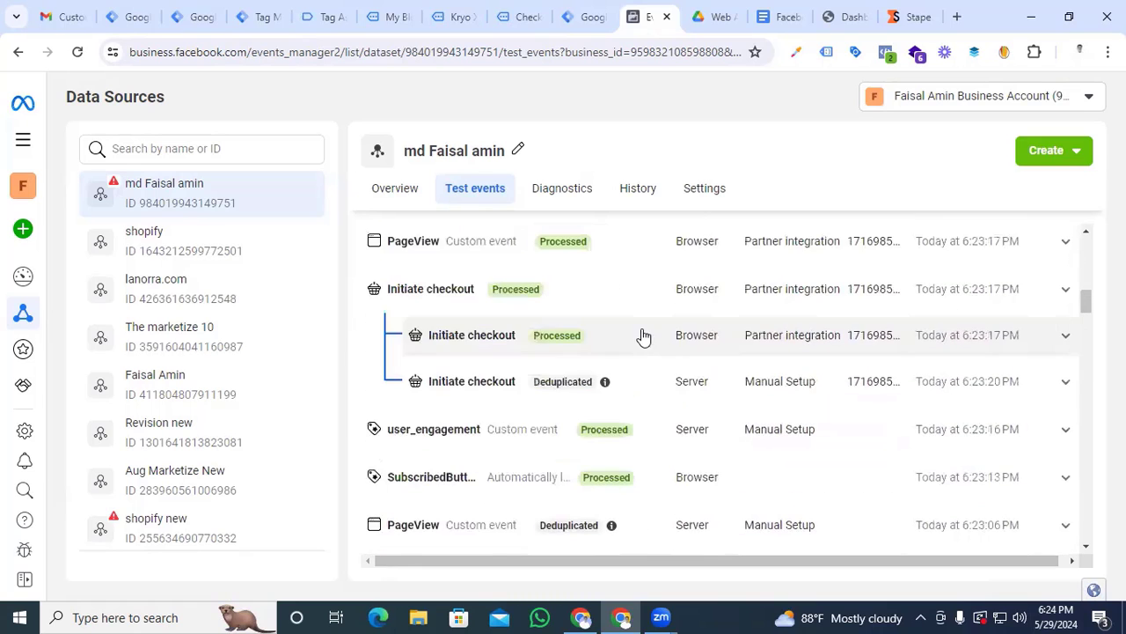
scroll(457, 352, "up", 1)
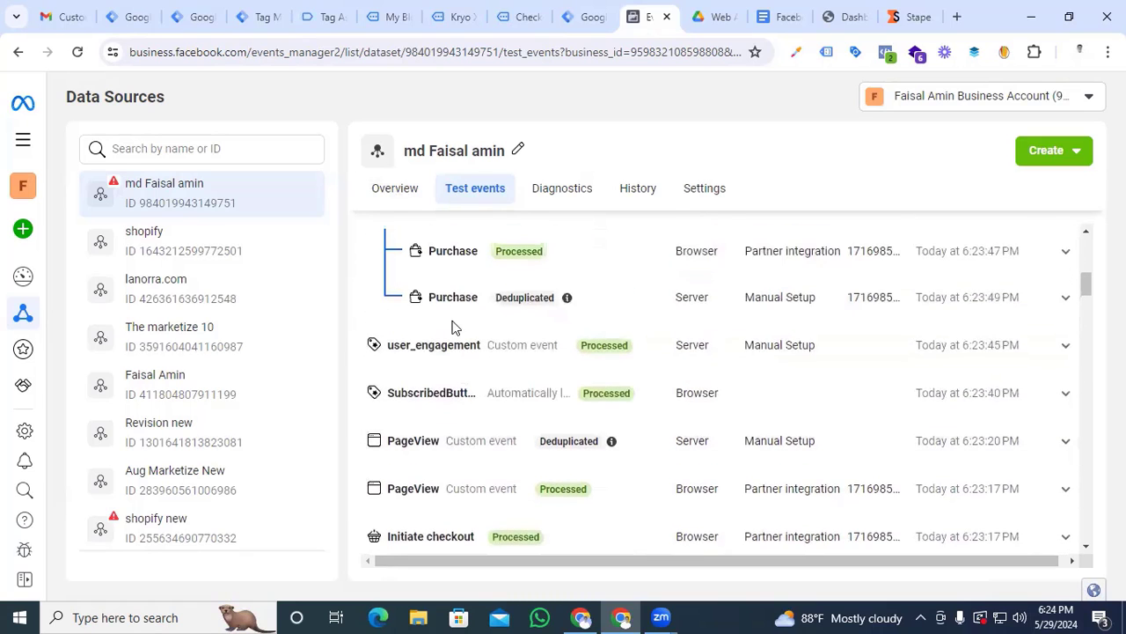
View the dataset's overview with its event activity chart and return to the test events
left_click(387, 188)
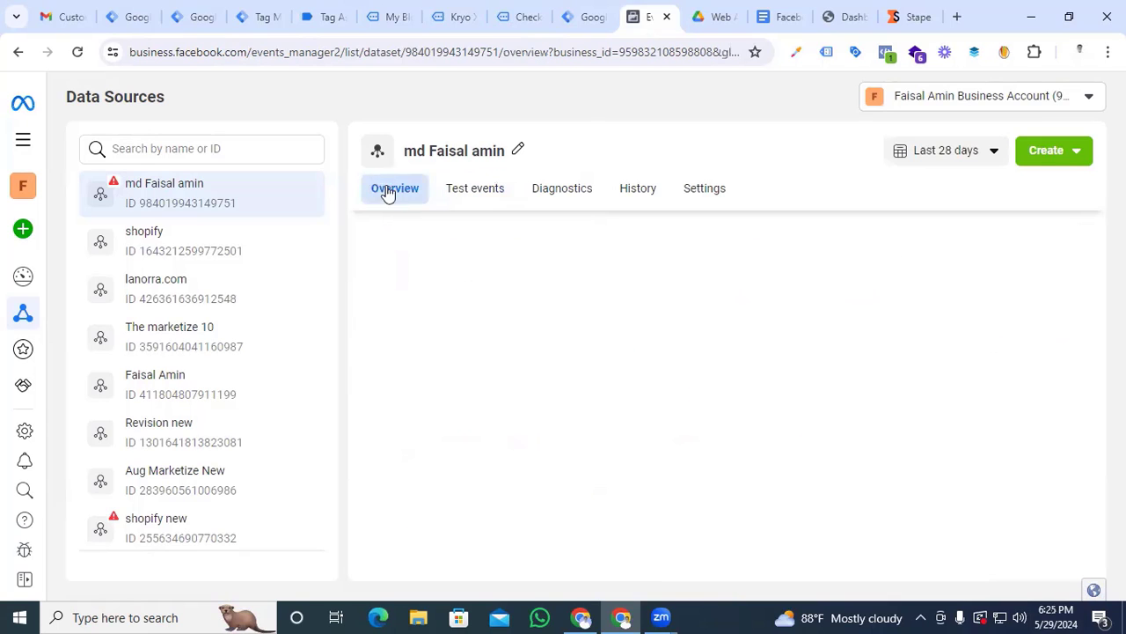
scroll(607, 395, "down", 10)
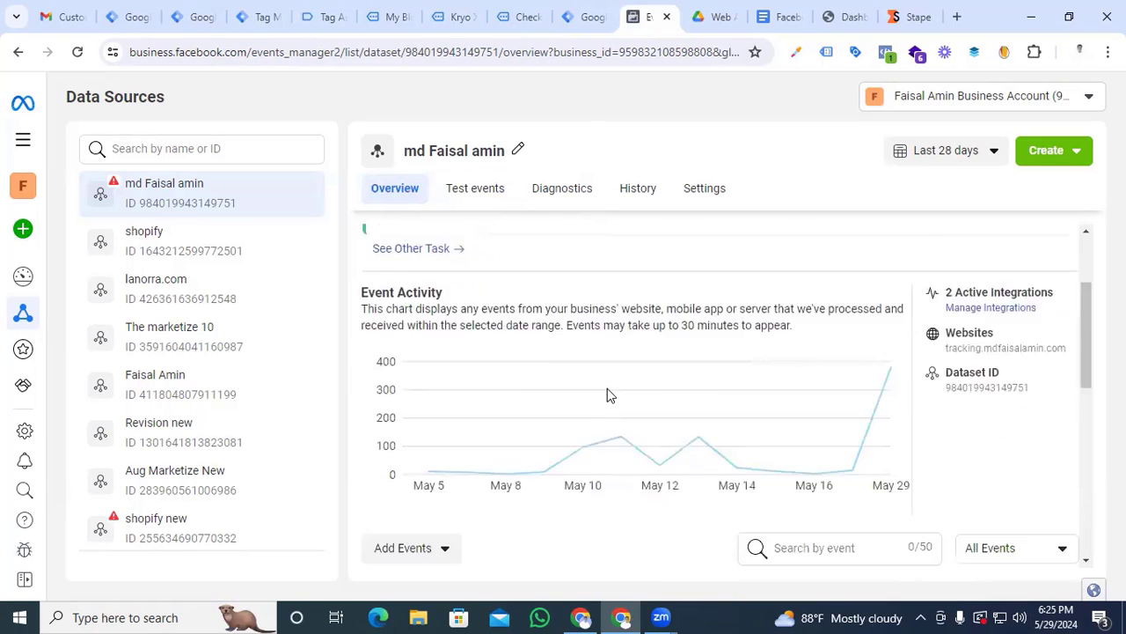
scroll(528, 407, "up", 2)
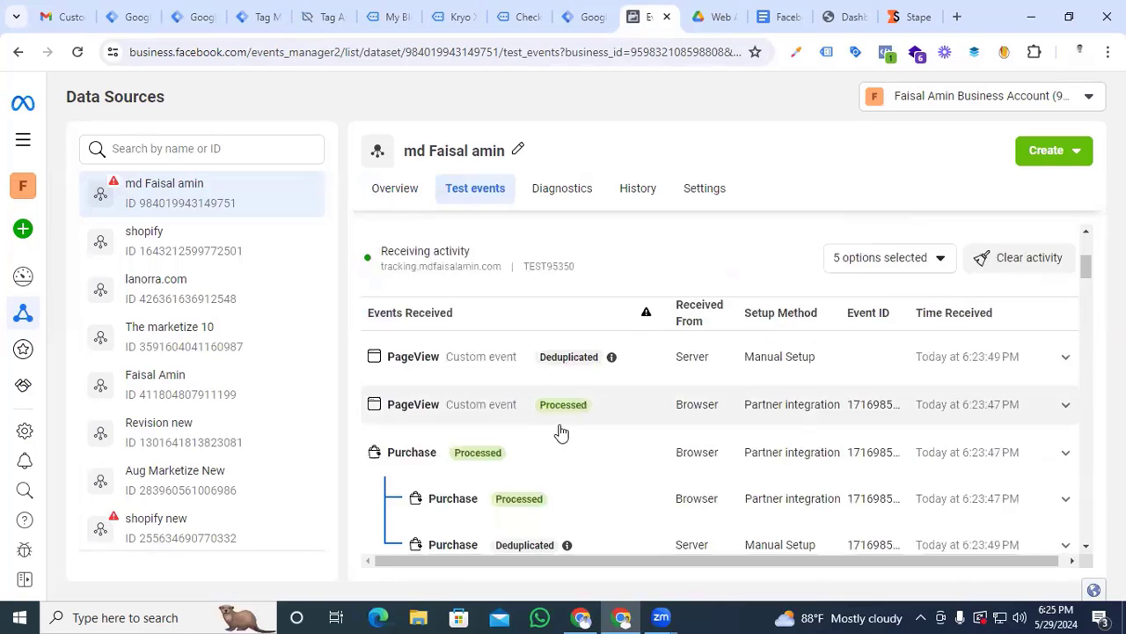
Expand the server Purchase event and examine its parameters and user data keys
scroll(545, 428, "down", 2)
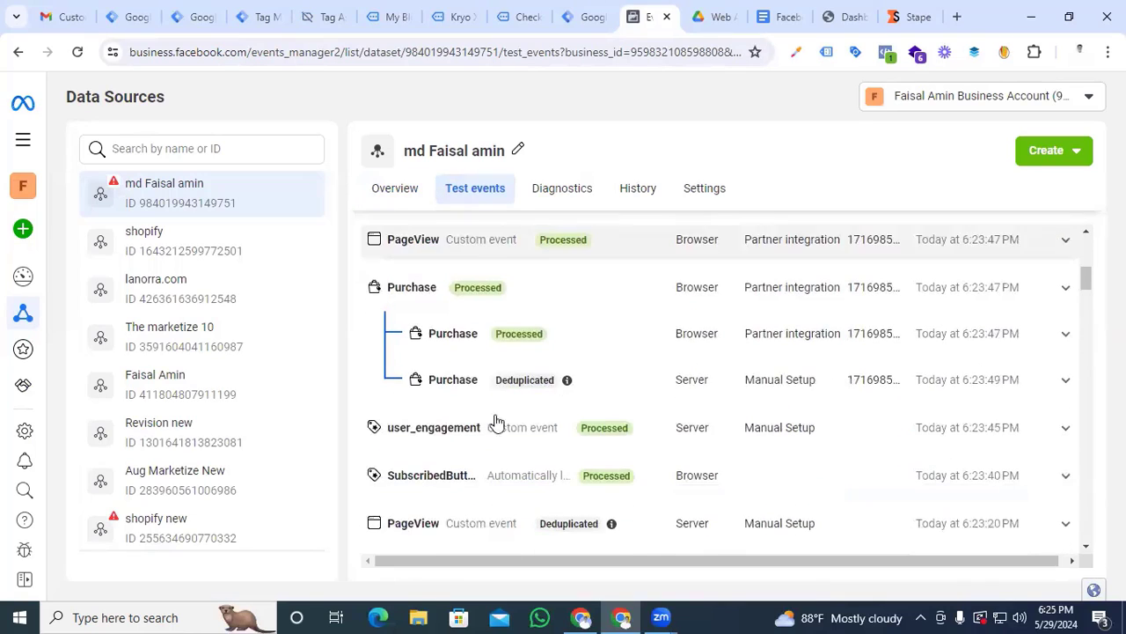
left_click(1062, 392)
scroll(493, 400, "down", 2)
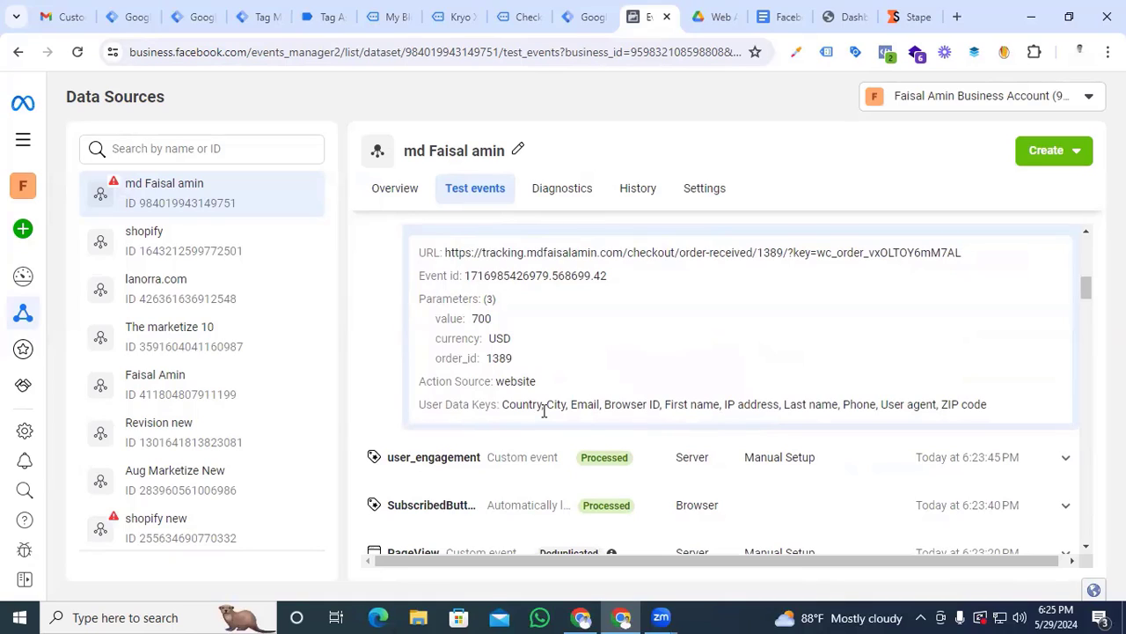
left_click_drag(503, 407, 964, 406)
In the server container's preview, review the full properties and firing triggers of the purchase event's Facebook /Meta conversion api tag
left_click(255, 17)
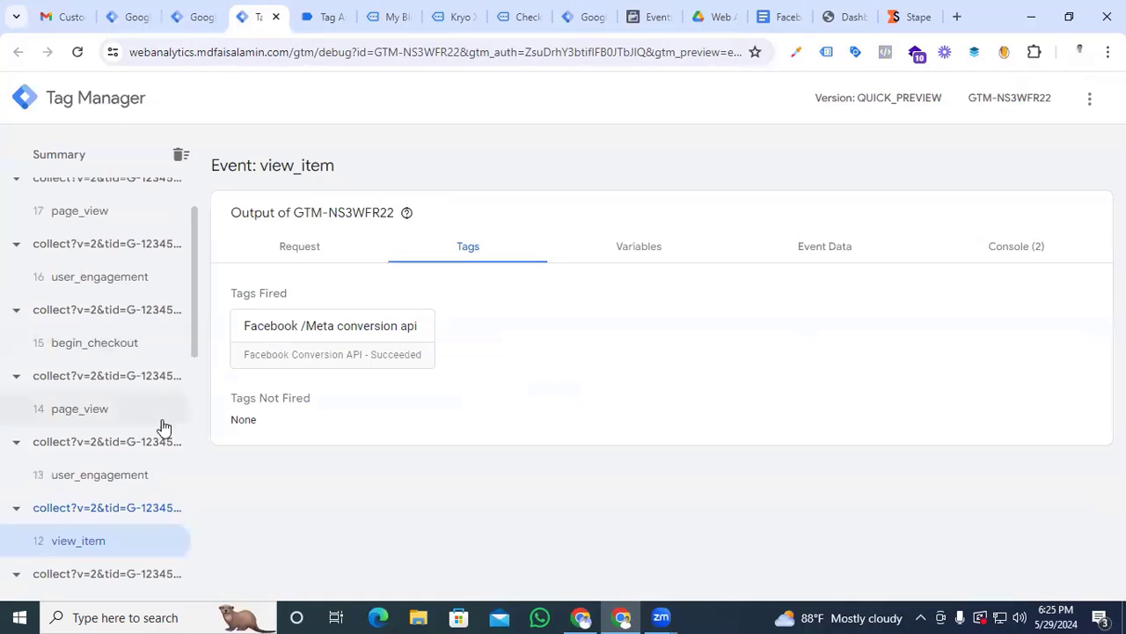
scroll(164, 445, "up", 2)
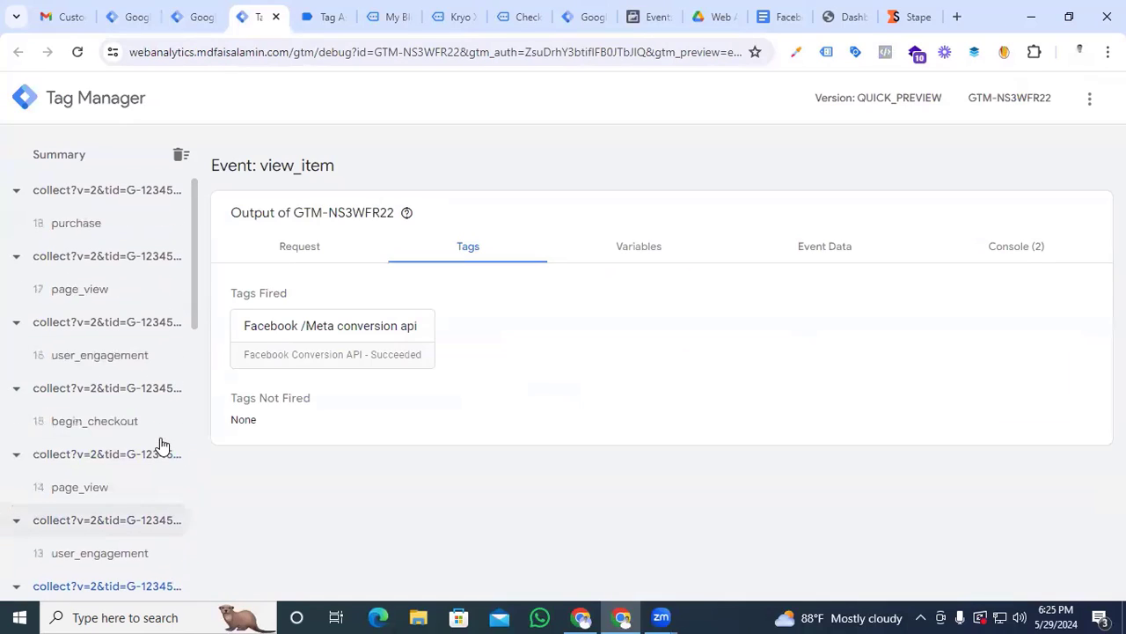
left_click(88, 241)
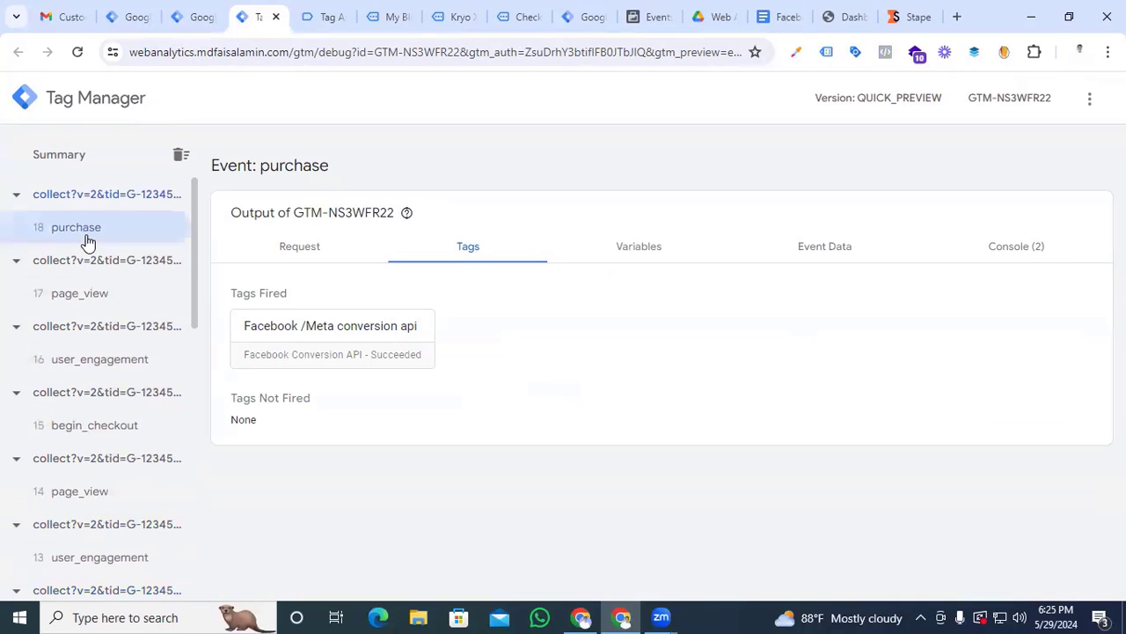
left_click(370, 357)
scroll(431, 393, "down", 2)
scroll(880, 301, "up", 1)
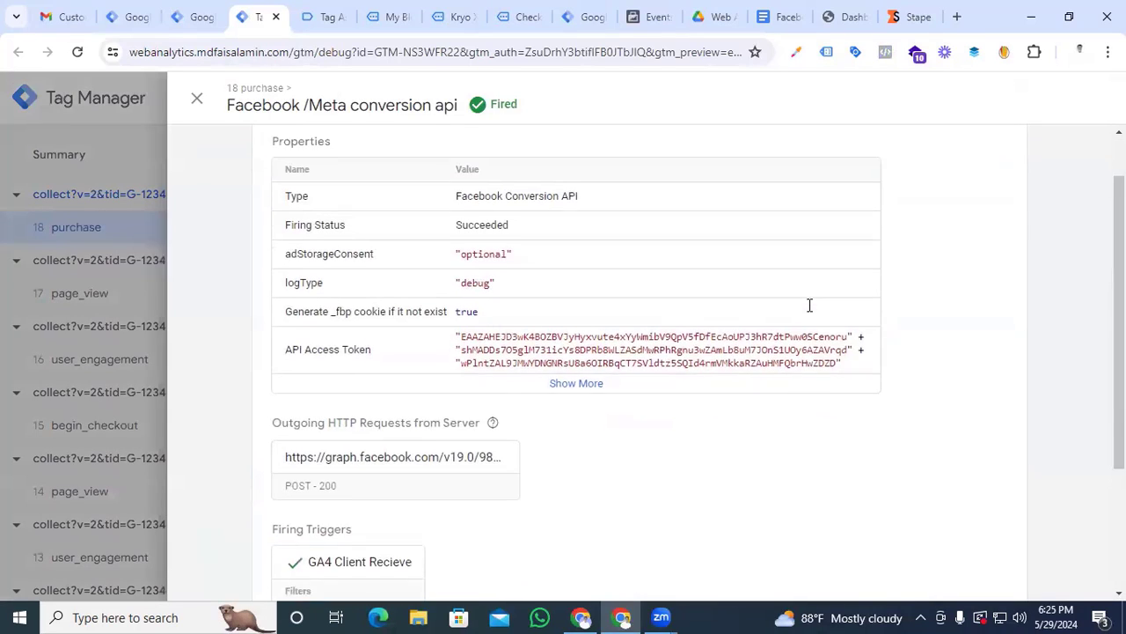
scroll(604, 344, "down", 3)
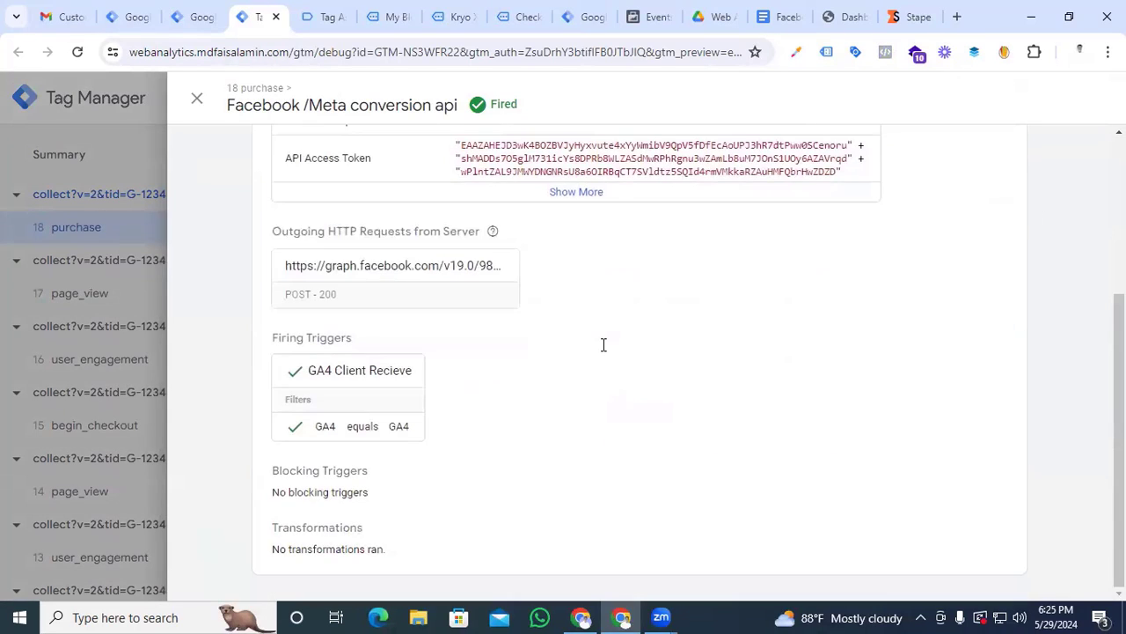
scroll(604, 344, "up", 3)
scroll(604, 344, "down", 3)
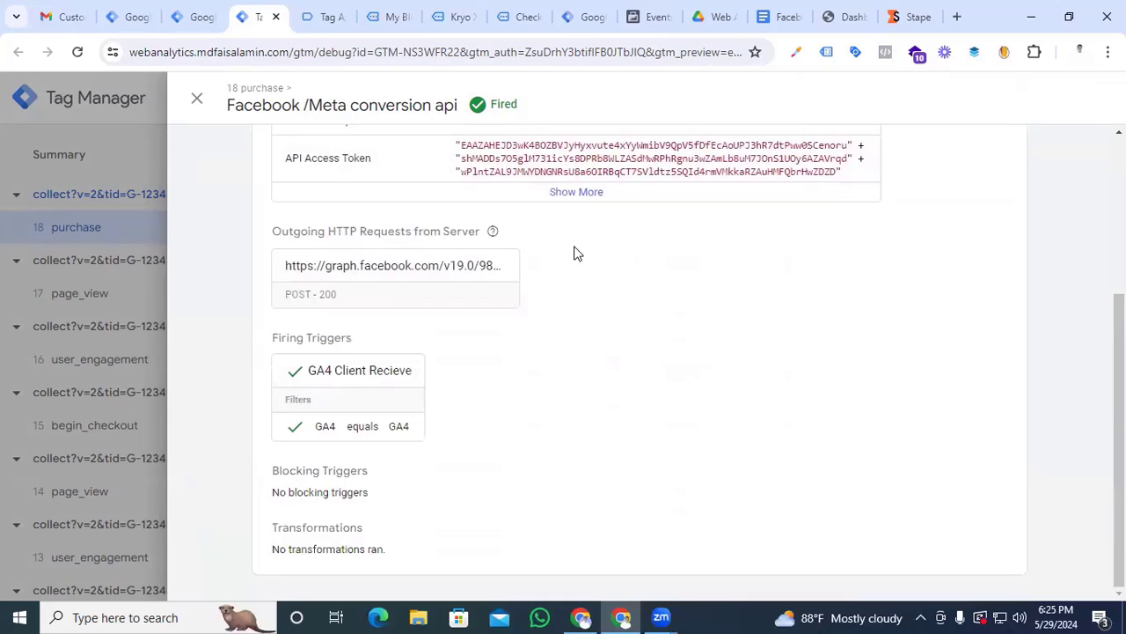
left_click(563, 192)
scroll(517, 344, "down", 3)
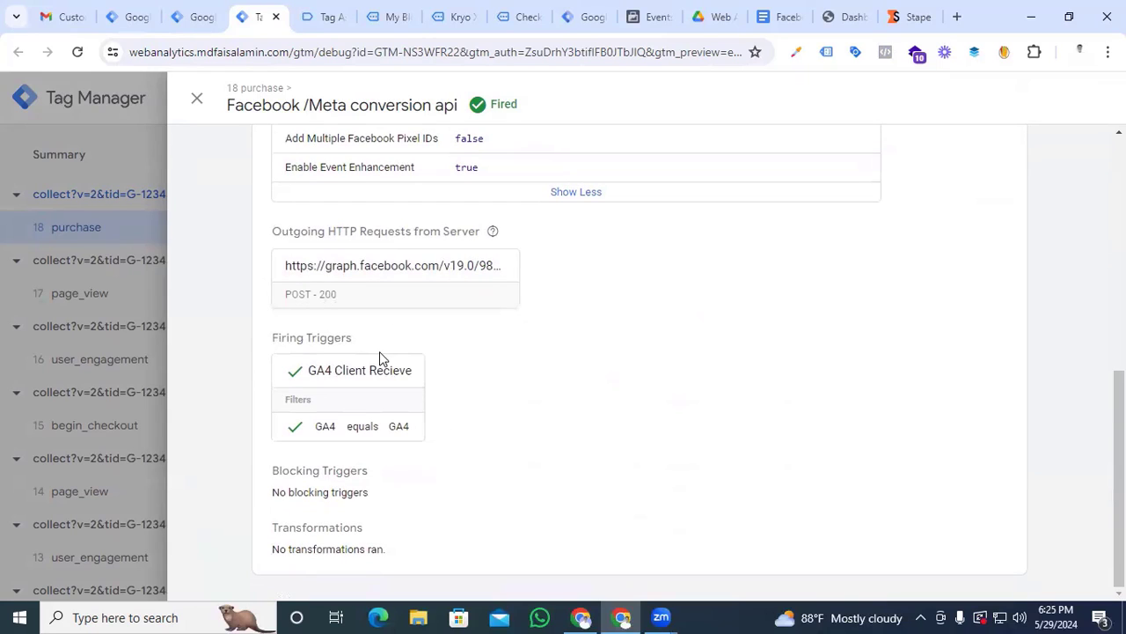
left_click(196, 98)
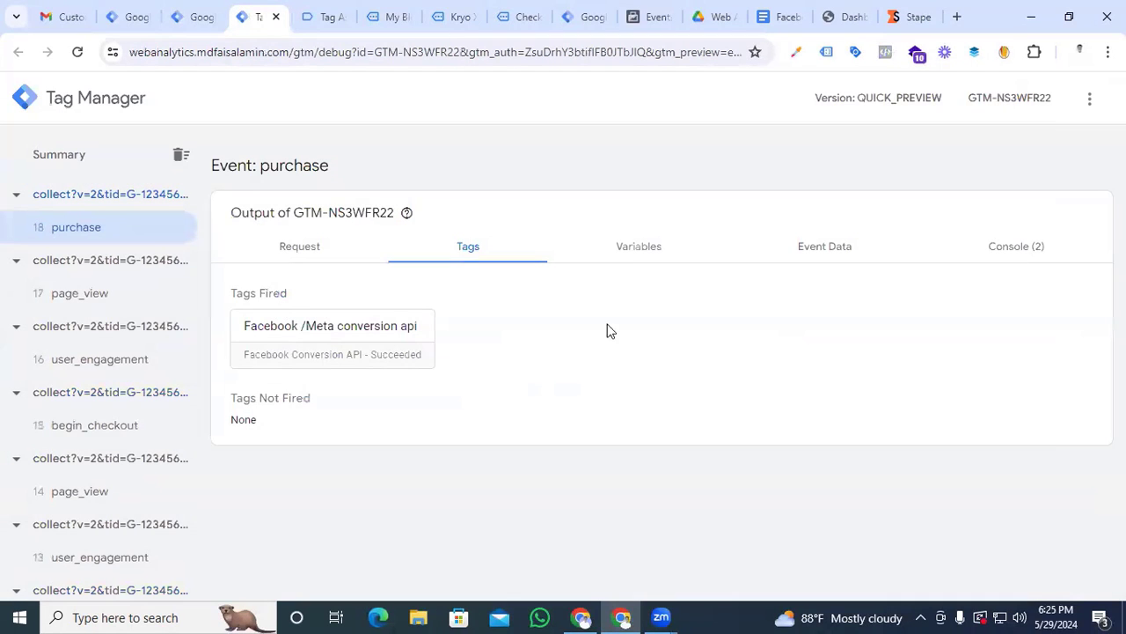
Examine the purchase event's complete event data, including the event ID, user data and value
left_click(814, 249)
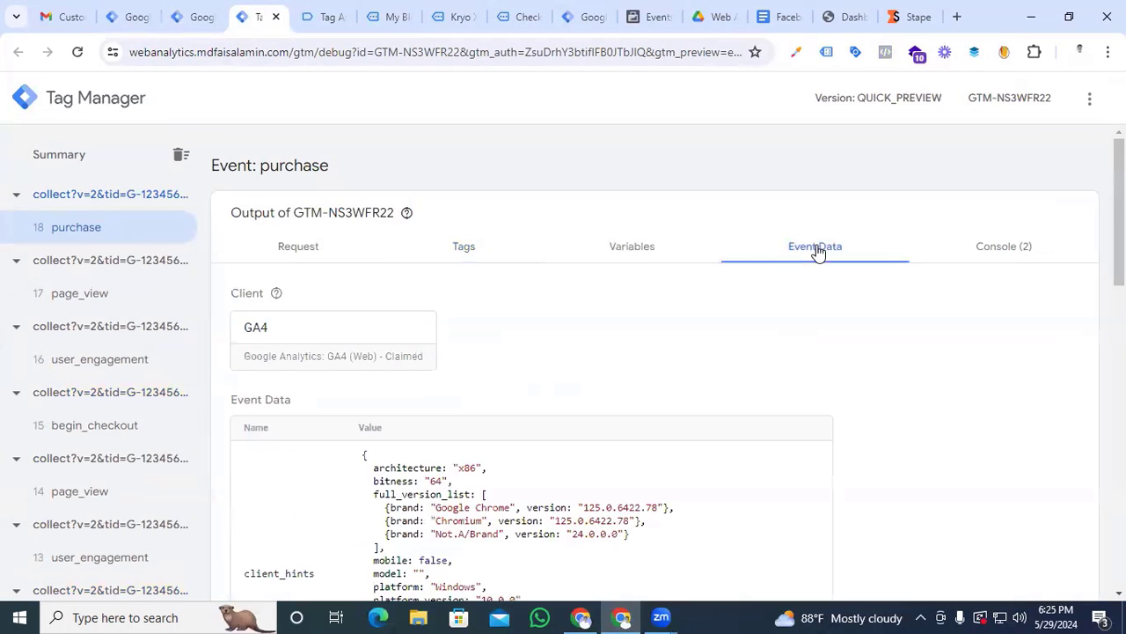
scroll(604, 371, "down", 10)
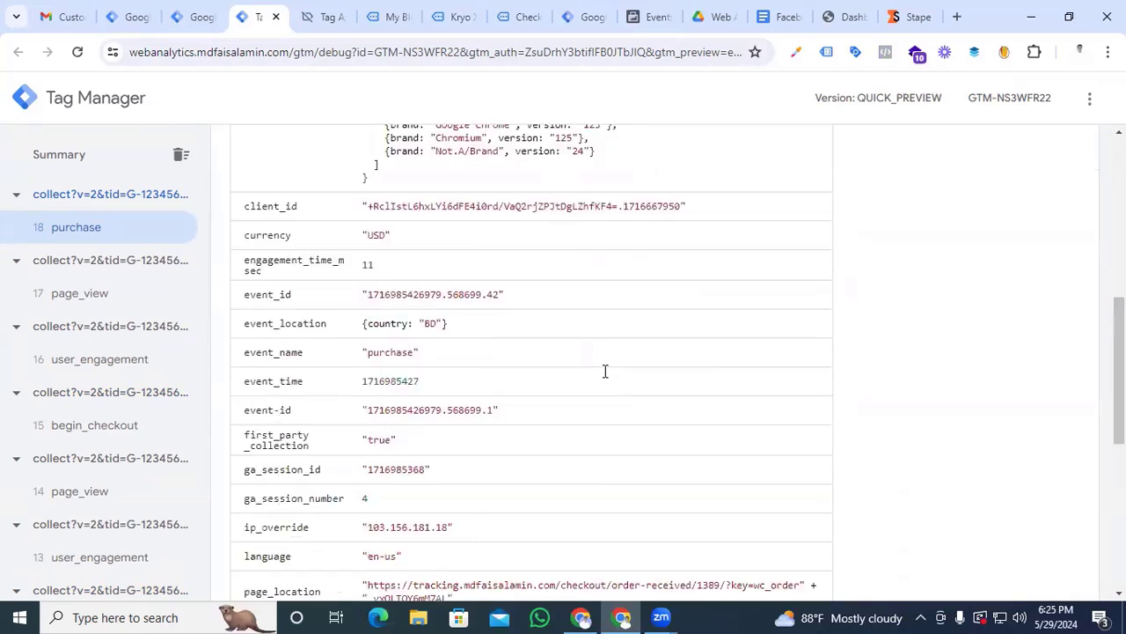
scroll(605, 371, "down", 3)
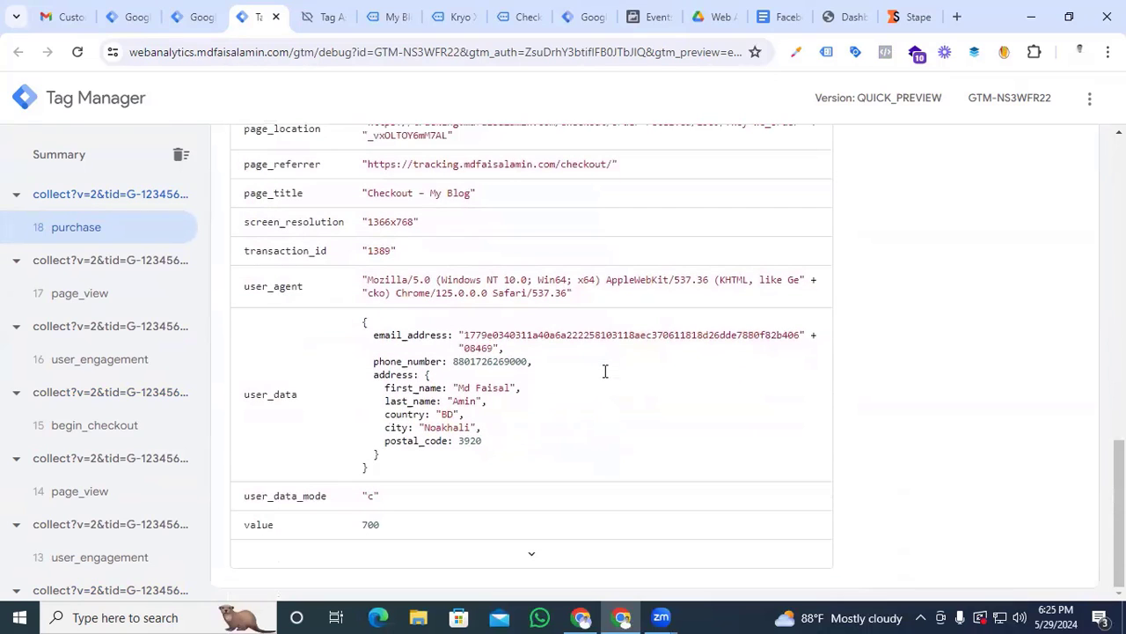
left_click(533, 554)
scroll(295, 457, "up", 10)
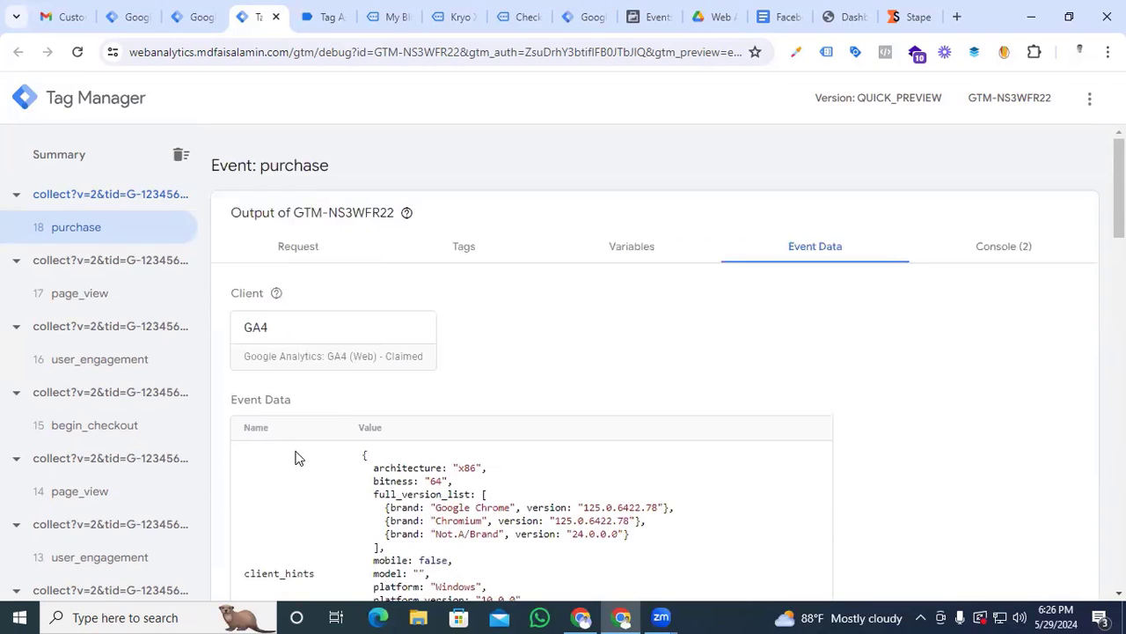